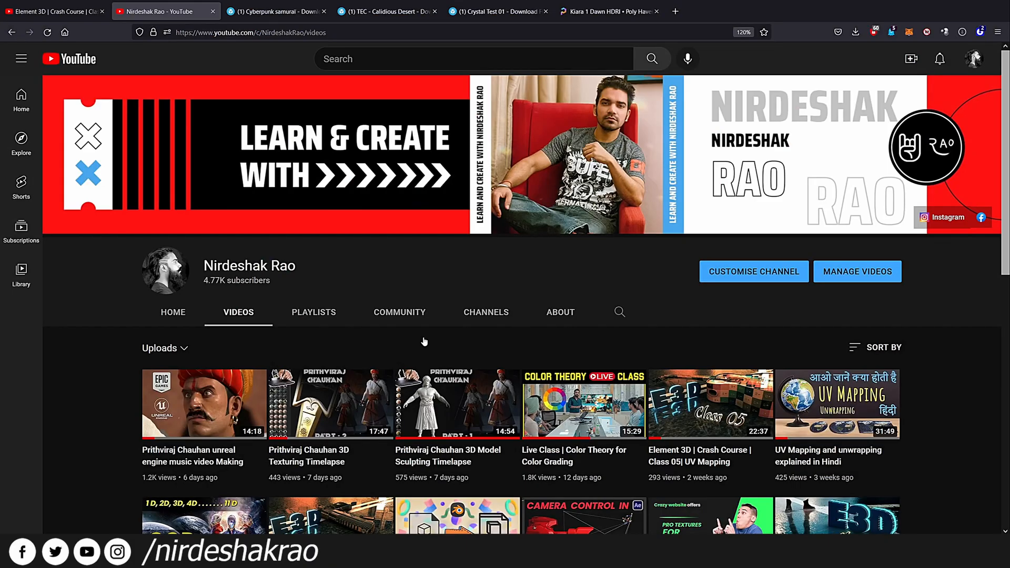
- Bring up the Element 3D Crash Course Class 04 PBR video on YouTube and preview its playback
click(52, 11)
click(532, 282)
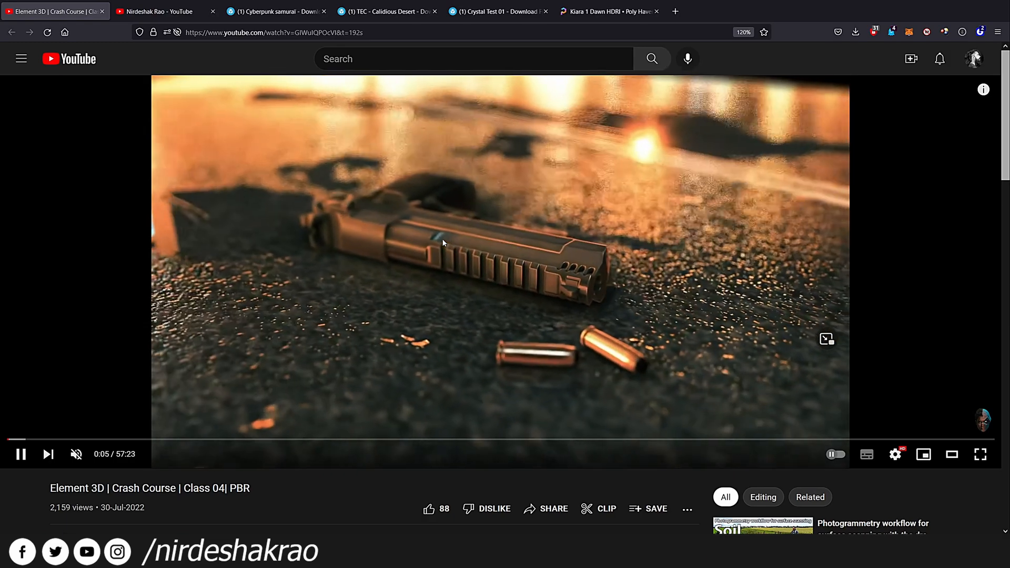
click(443, 243)
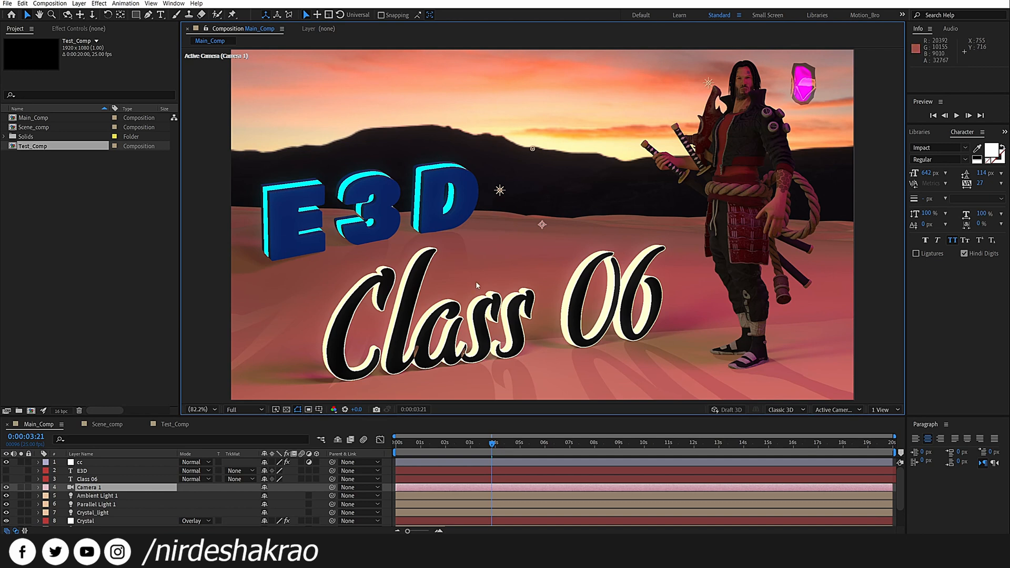
- Switch to After Effects, compare Main_Comp with layer controls hidden and shown, and fit the frame in the viewer up to 100%
key(ctrl+shift+h)
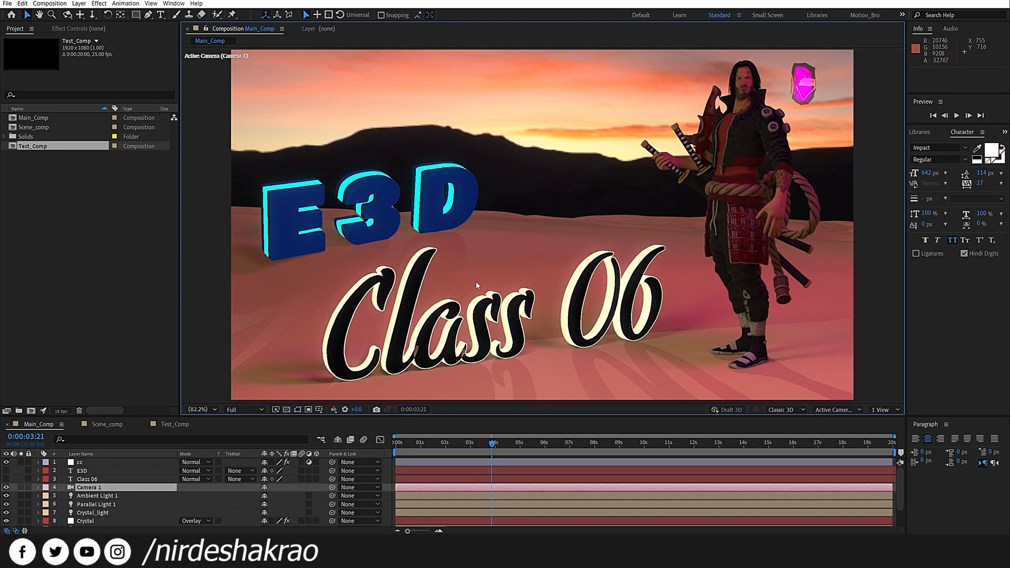
key(ctrl+shift+h)
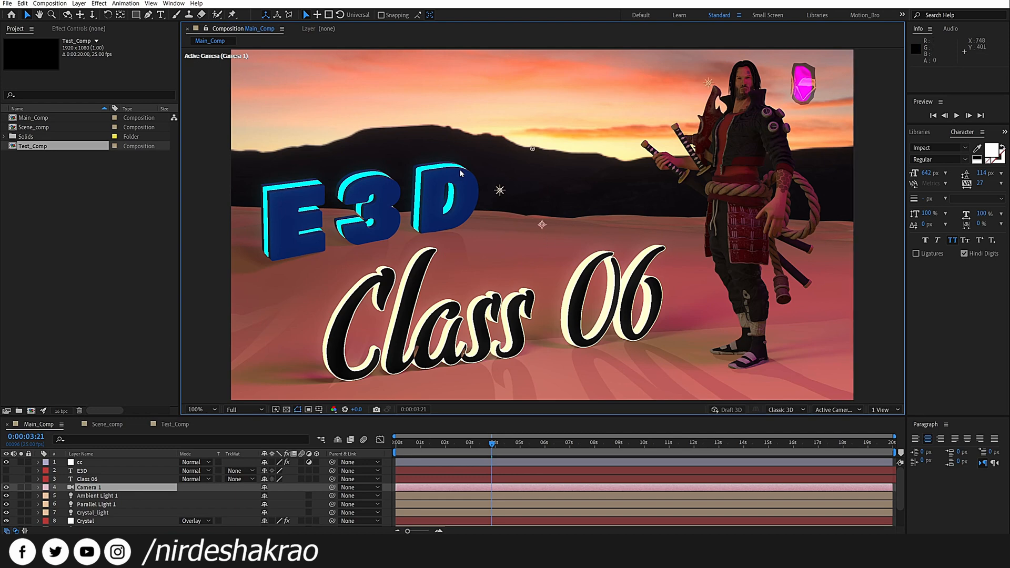
key(period)
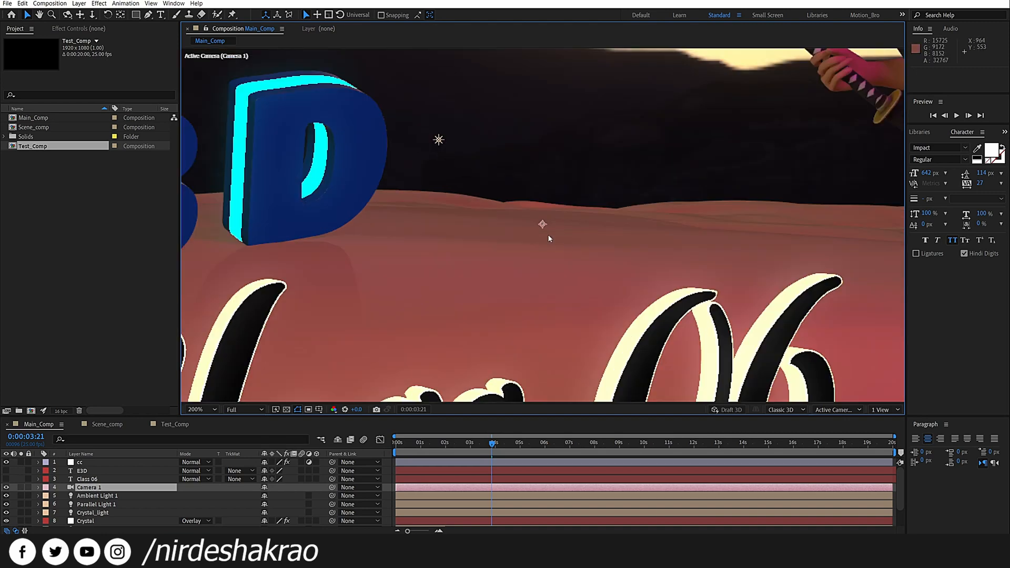
key(comma)
key(comma)
key(period)
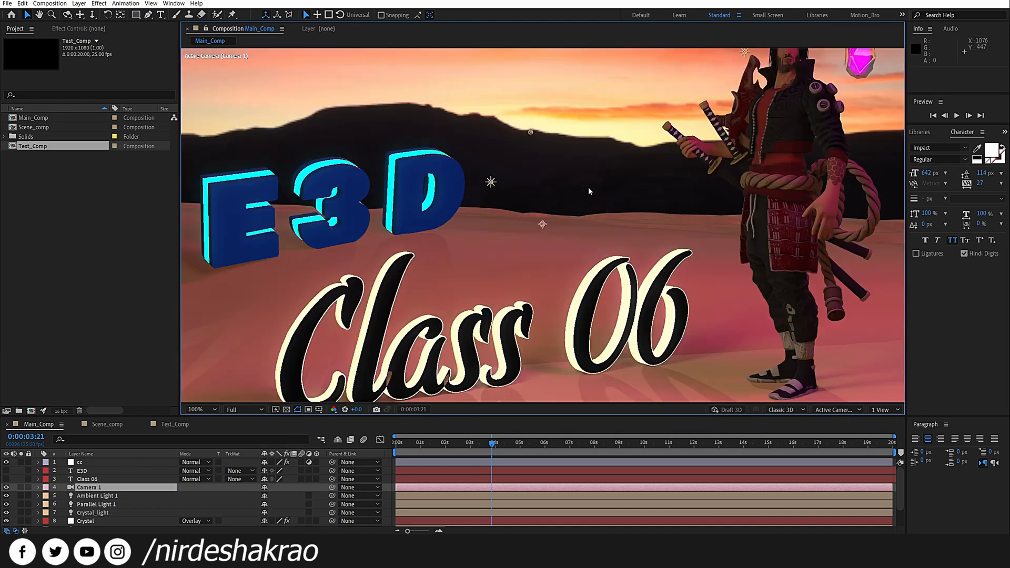
click(250, 409)
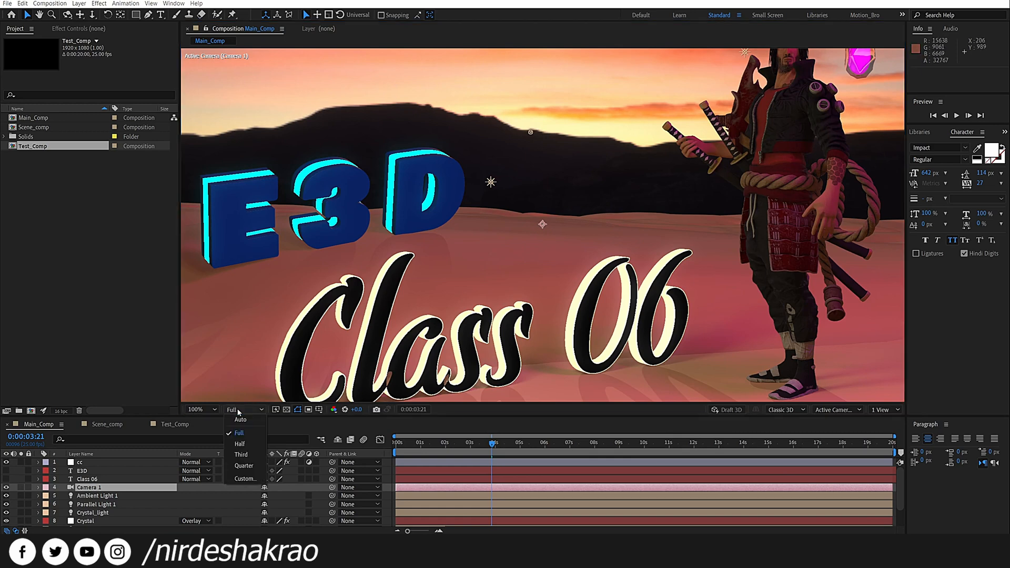
click(200, 410)
click(210, 245)
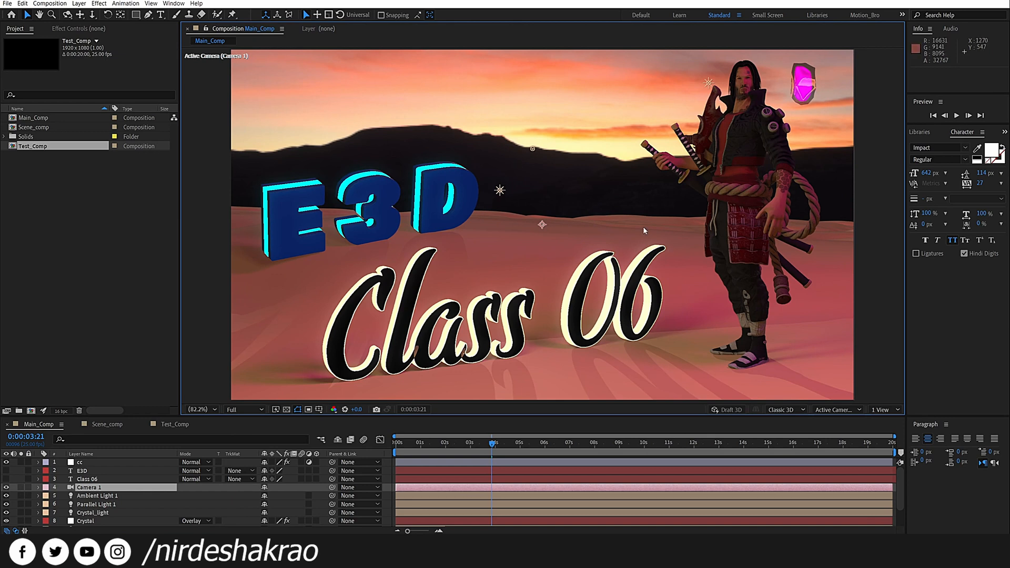
- Toggle the layer controls in the Main_Comp viewer to compare, leaving them hidden
key(ctrl+shift+h)
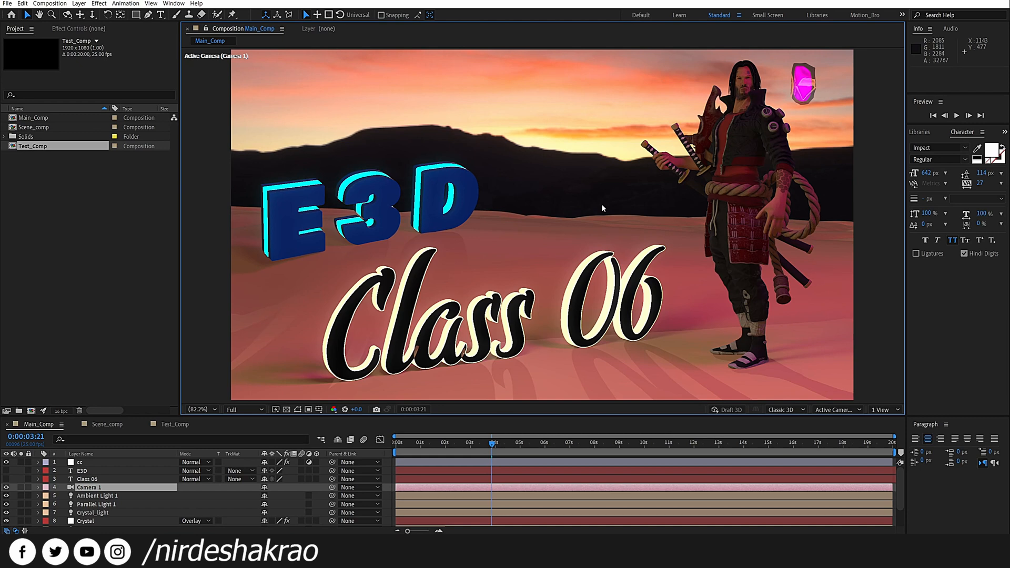
key(ctrl+shift+h)
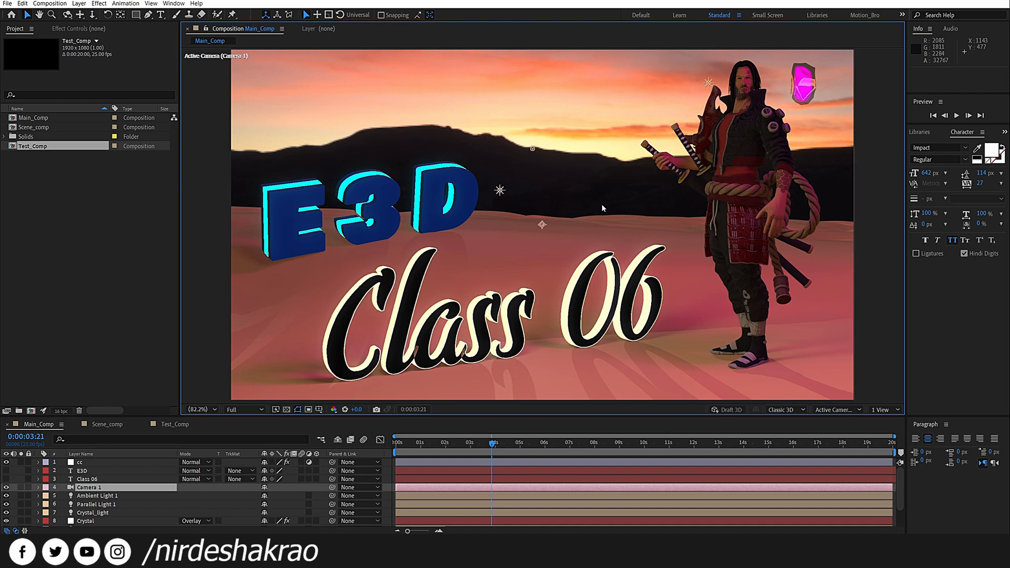
key(ctrl+shift+h)
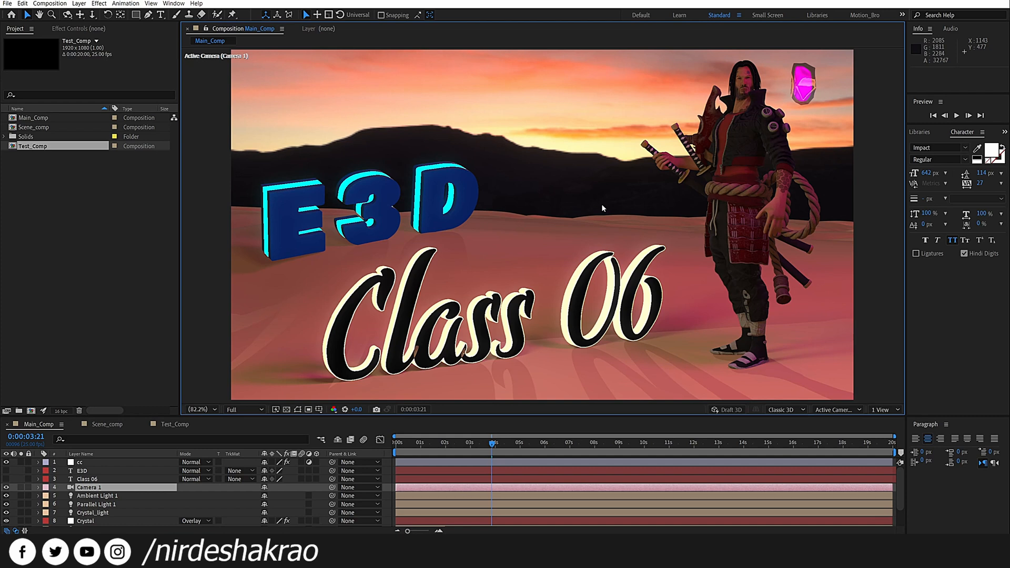
key(ctrl+shift+h)
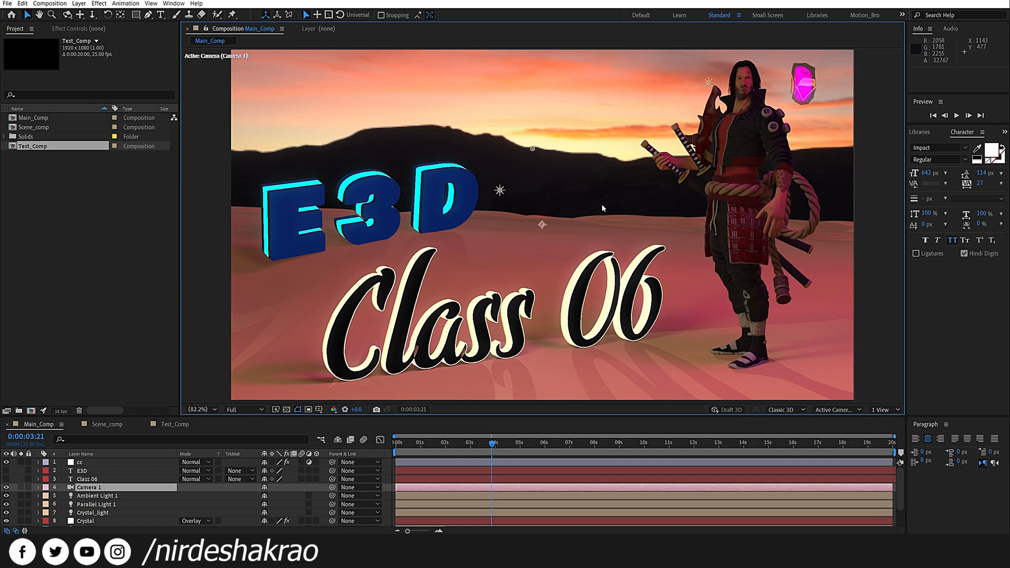
key(ctrl+shift+h)
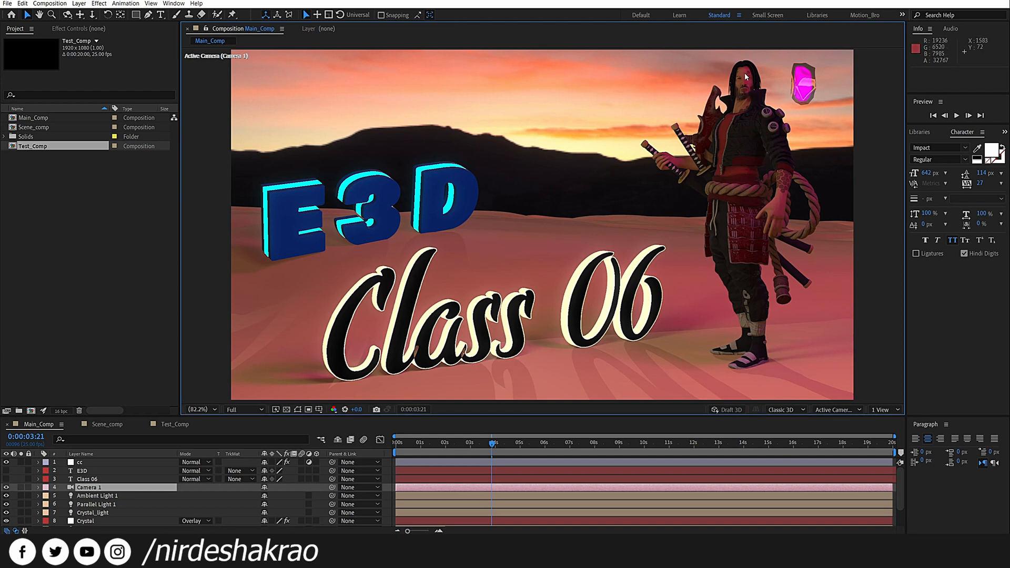
- Examine the samurai character from head to feet and the nearby crystal up close in Main_Comp
key(slash)
scroll(765, 99, up, 1)
drag(771, 108, 526, 279)
drag(739, 178, 519, 297)
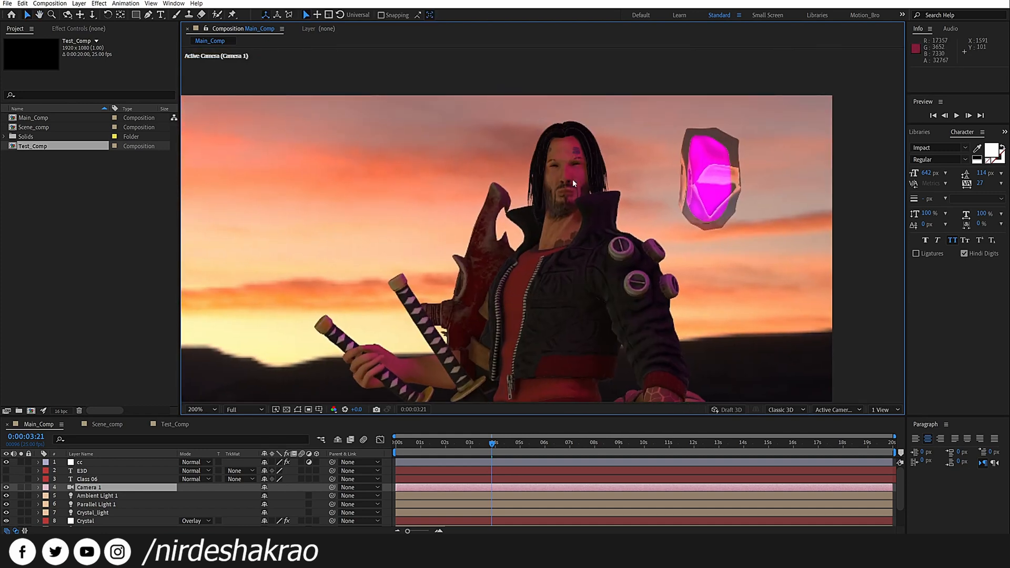
drag(588, 284, 549, 114)
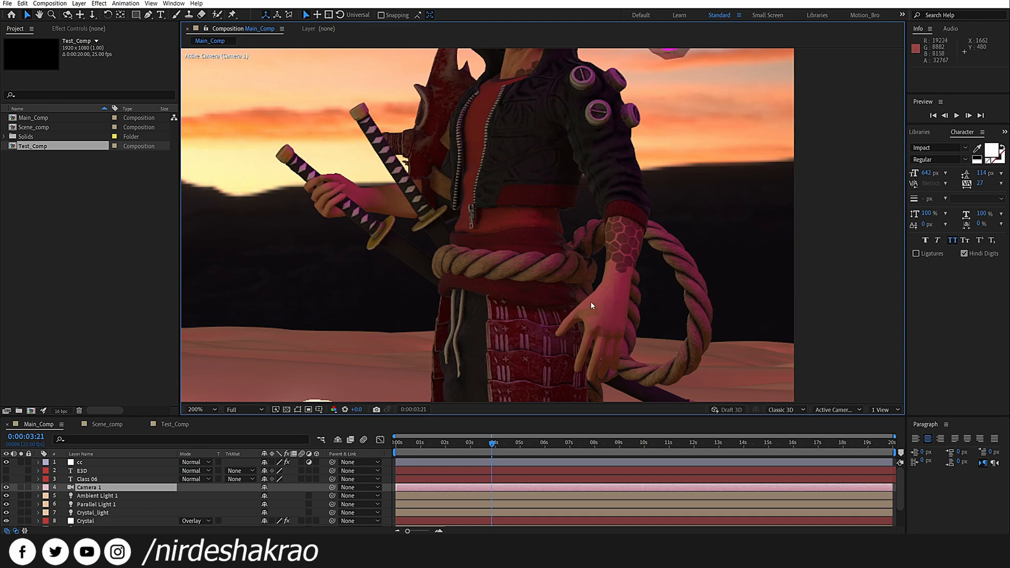
scroll(591, 308, down, 1)
drag(577, 329, 684, 248)
scroll(682, 250, down, 1)
drag(605, 269, 681, 192)
scroll(652, 280, up, 1)
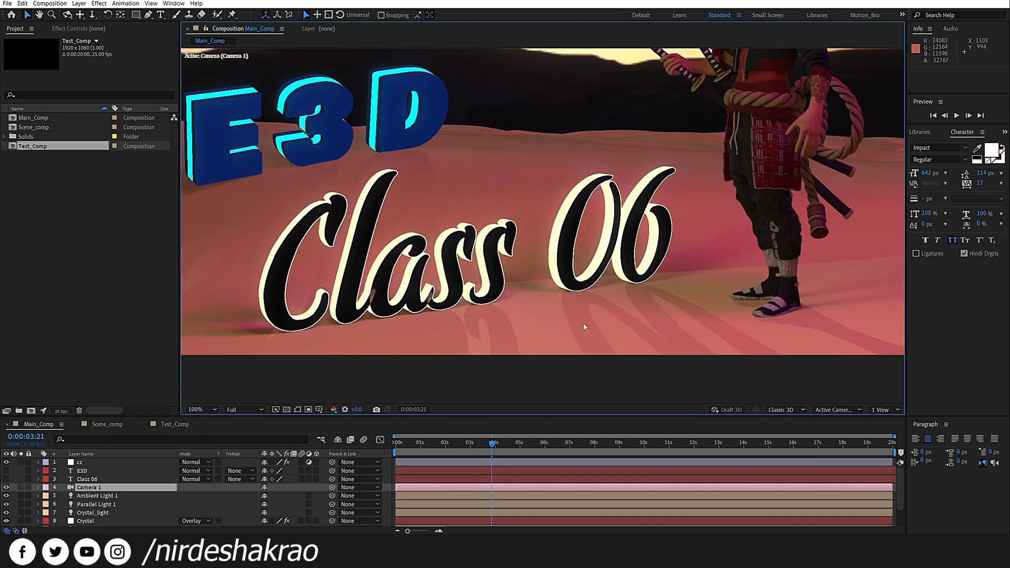
- Examine the E3D and Class 06 titles and the ground shadows, and fit the whole frame up to 100%
scroll(544, 223, down, 1)
drag(537, 109, 553, 143)
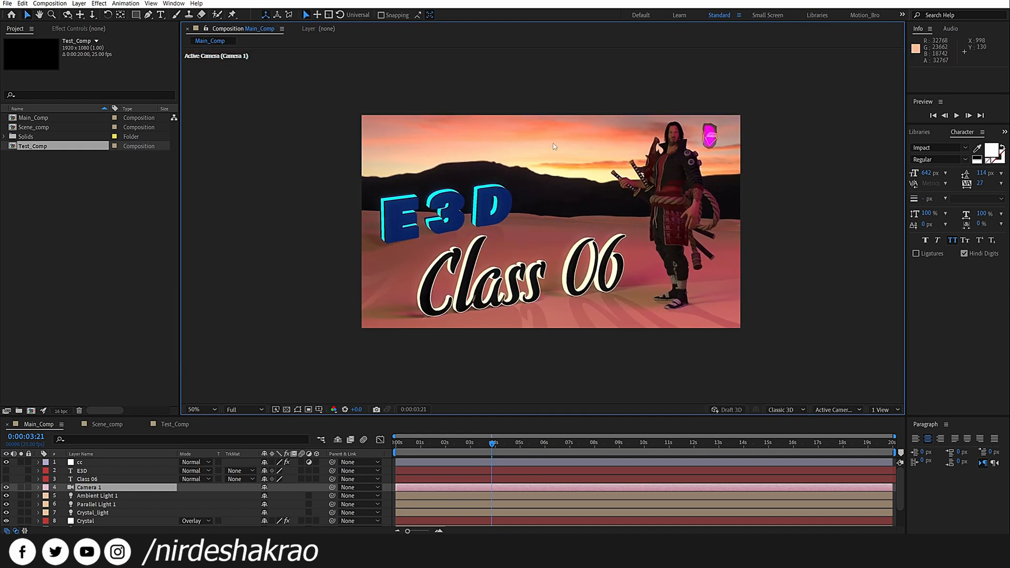
scroll(631, 331, up, 1)
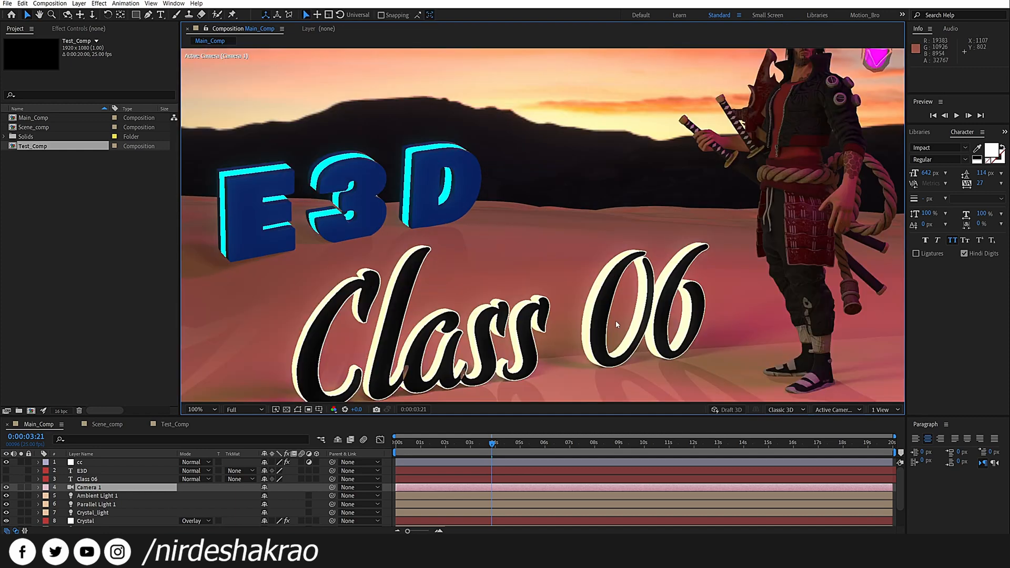
drag(616, 320, 639, 267)
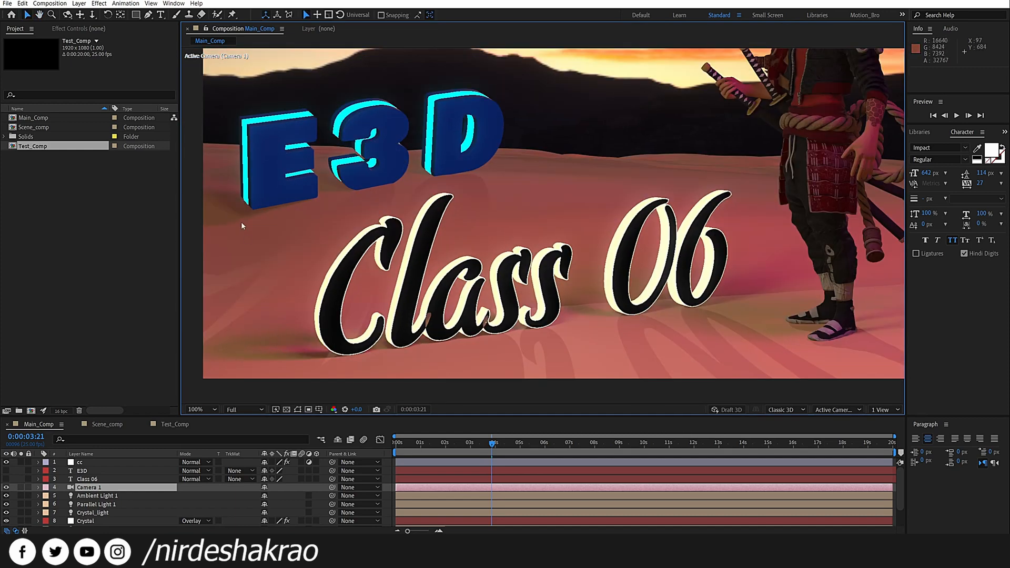
drag(800, 320, 708, 302)
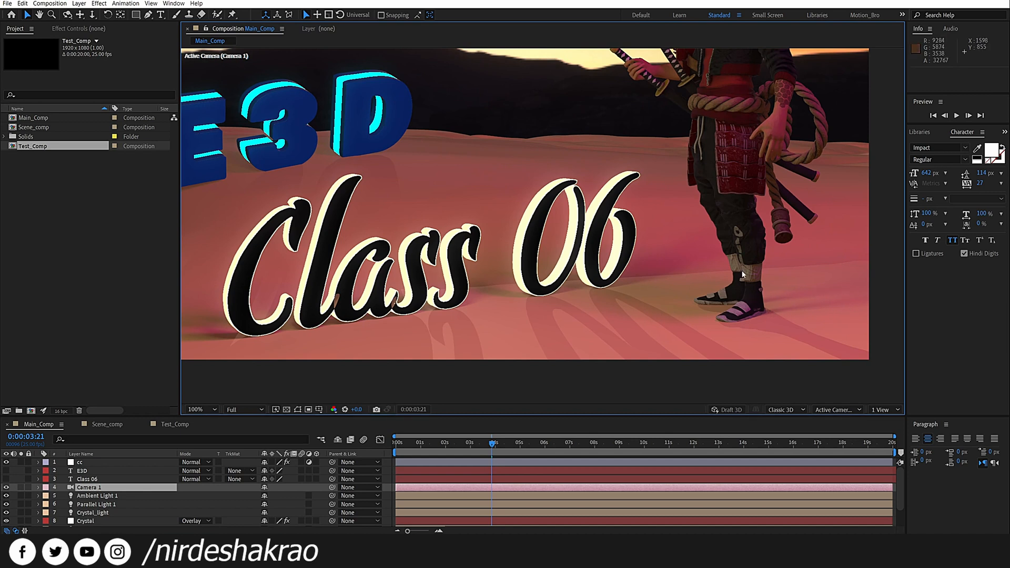
drag(742, 274, 748, 276)
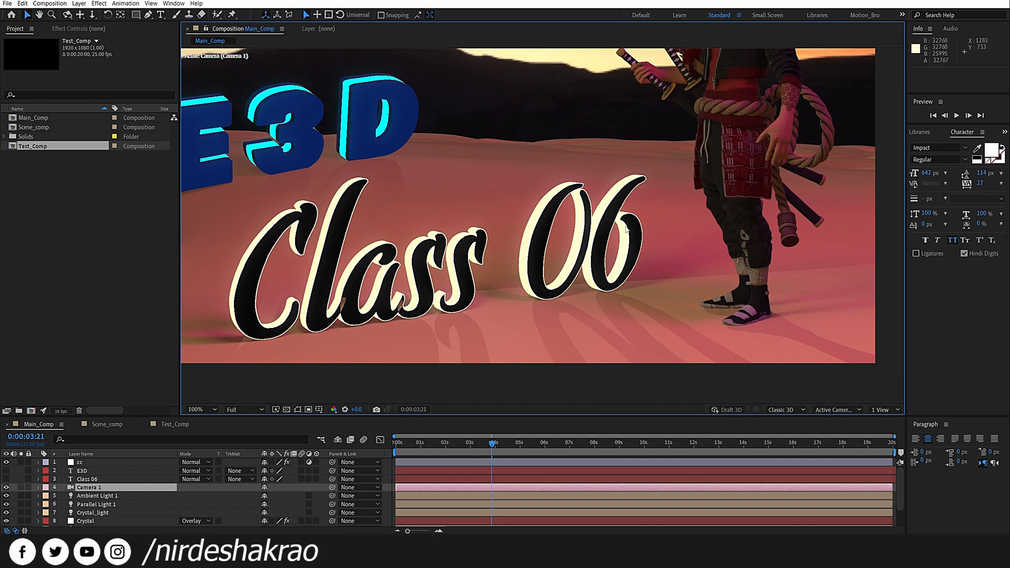
scroll(749, 224, down, 2)
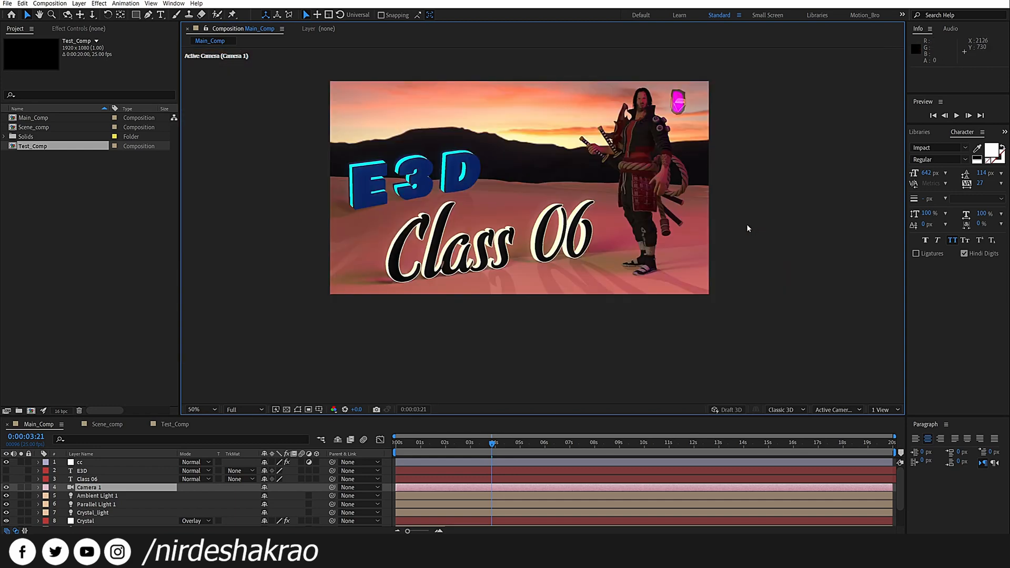
click(200, 410)
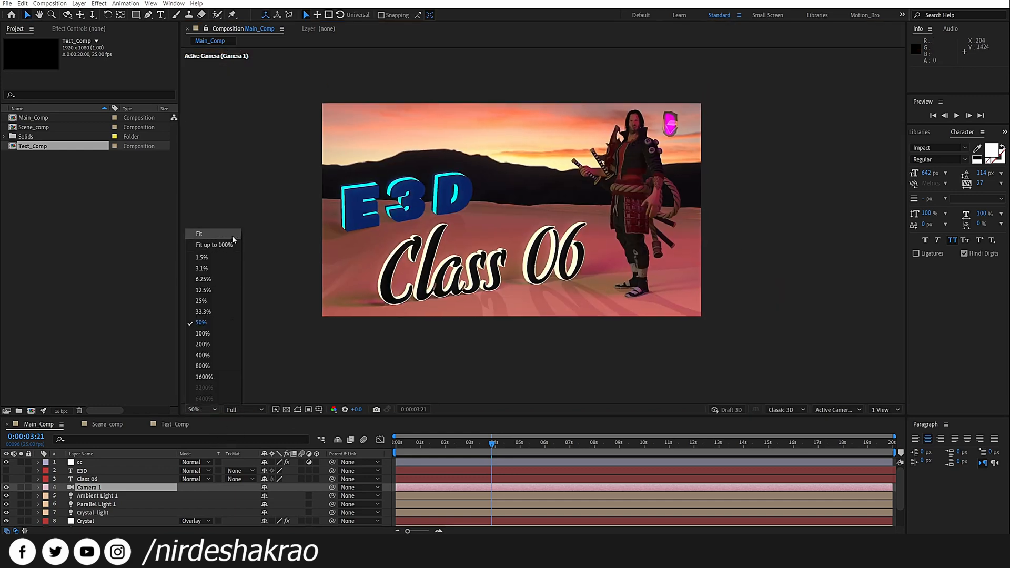
click(213, 244)
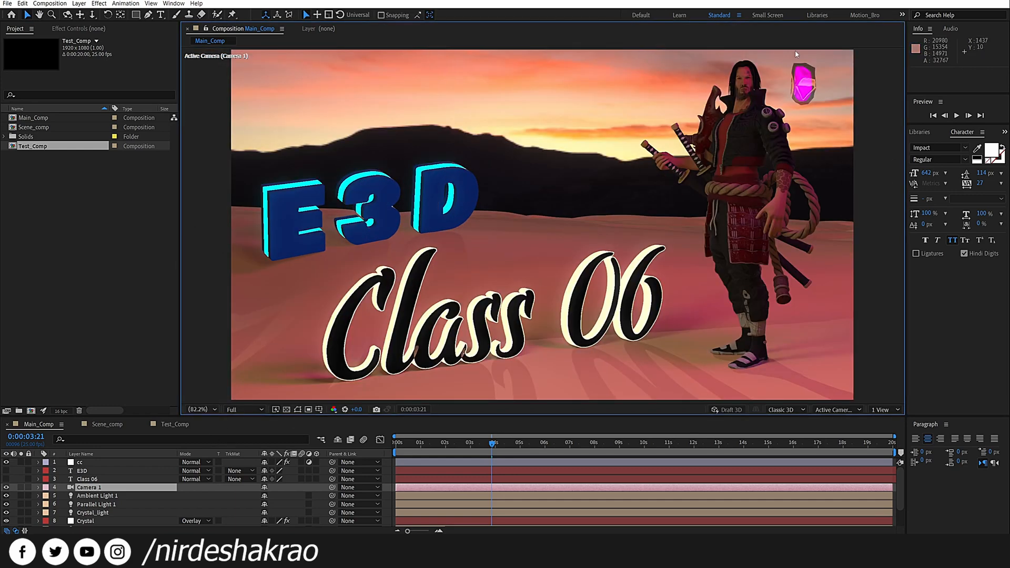
- Compare the scene with the Crystal and Crystal_light layers switched off and back on
scroll(85, 493, down, 1)
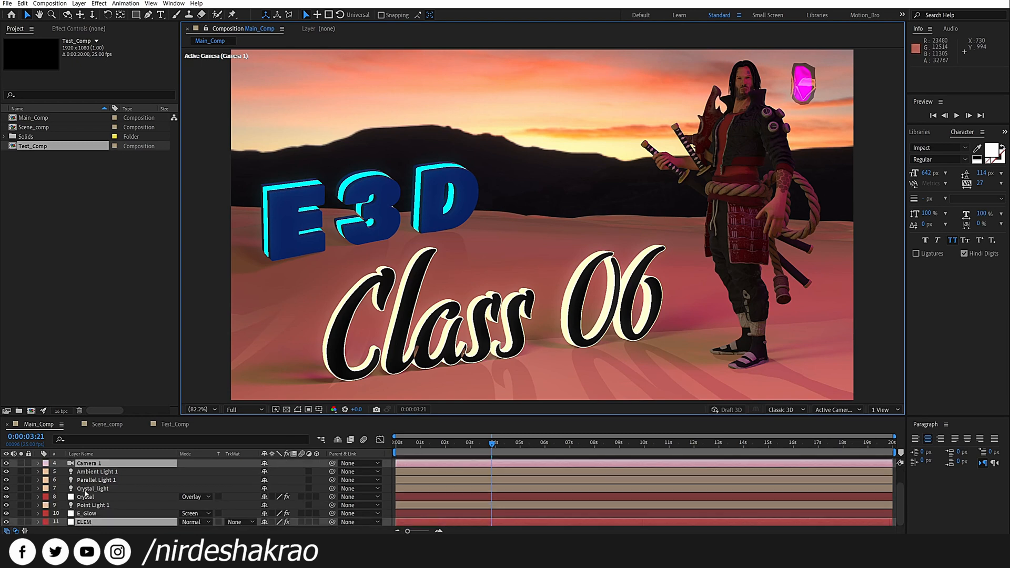
key(ctrl+z)
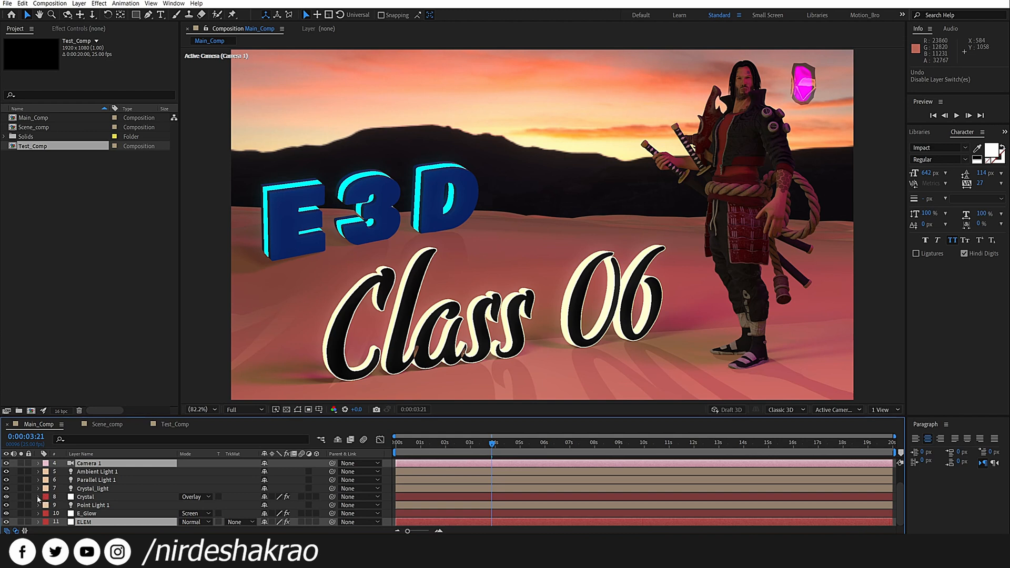
click(6, 492)
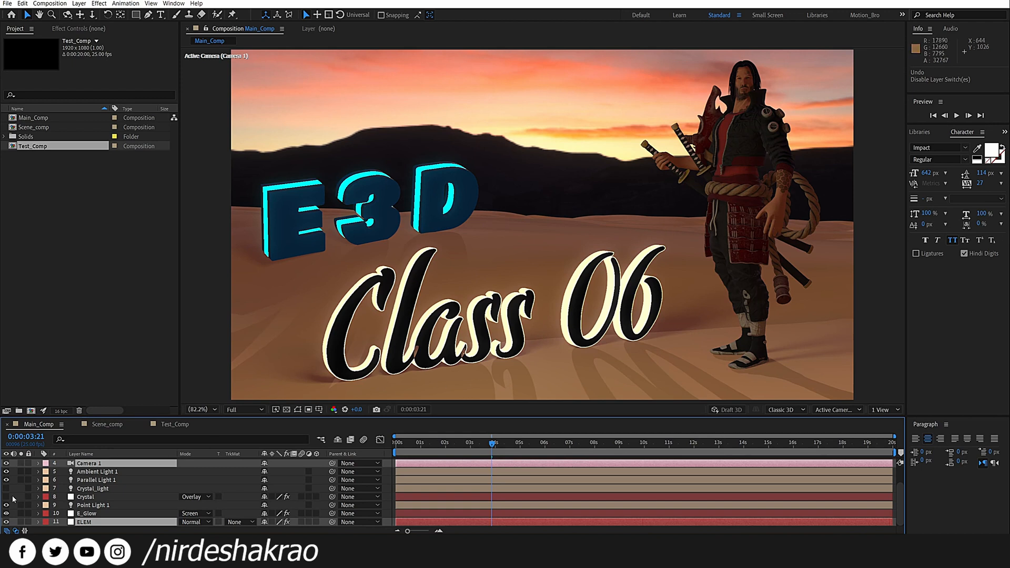
drag(7, 497, 6, 488)
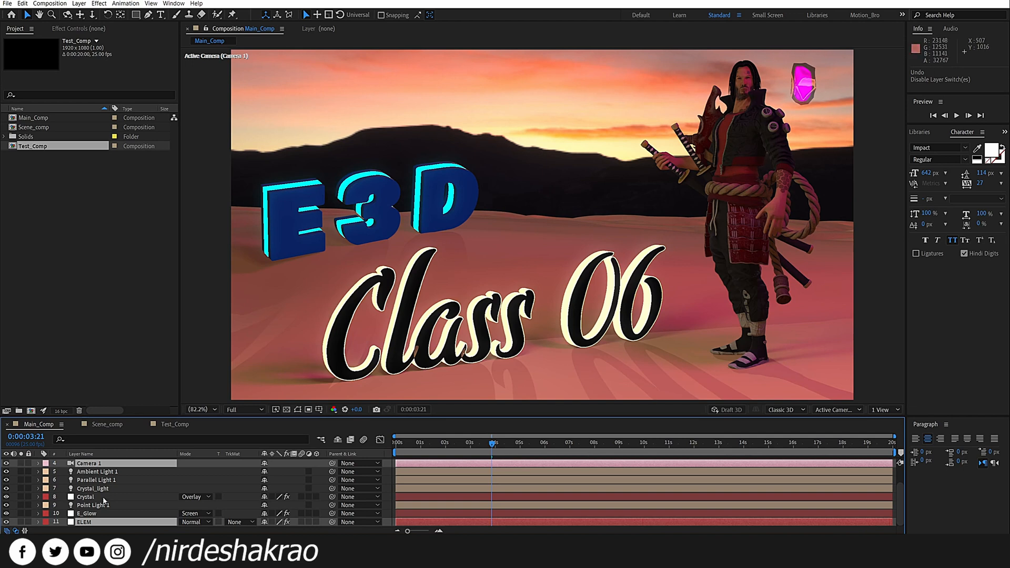
- Select the Crystal_light layer and toggle its visibility repeatedly to compare its effect on the scene's lighting
click(89, 489)
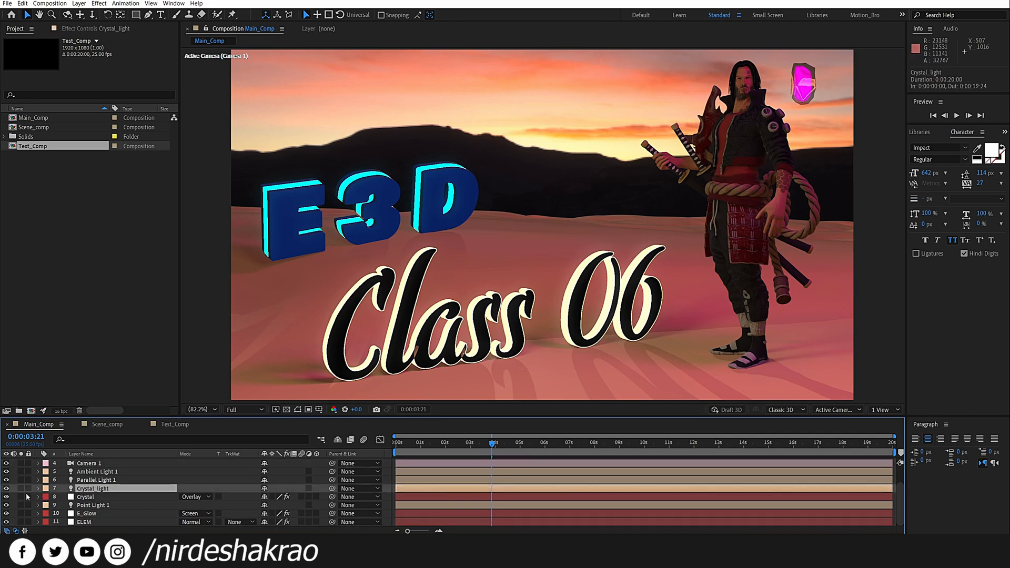
click(6, 489)
click(7, 489)
click(7, 488)
click(7, 489)
click(6, 489)
click(6, 489)
click(6, 489)
click(6, 489)
click(7, 489)
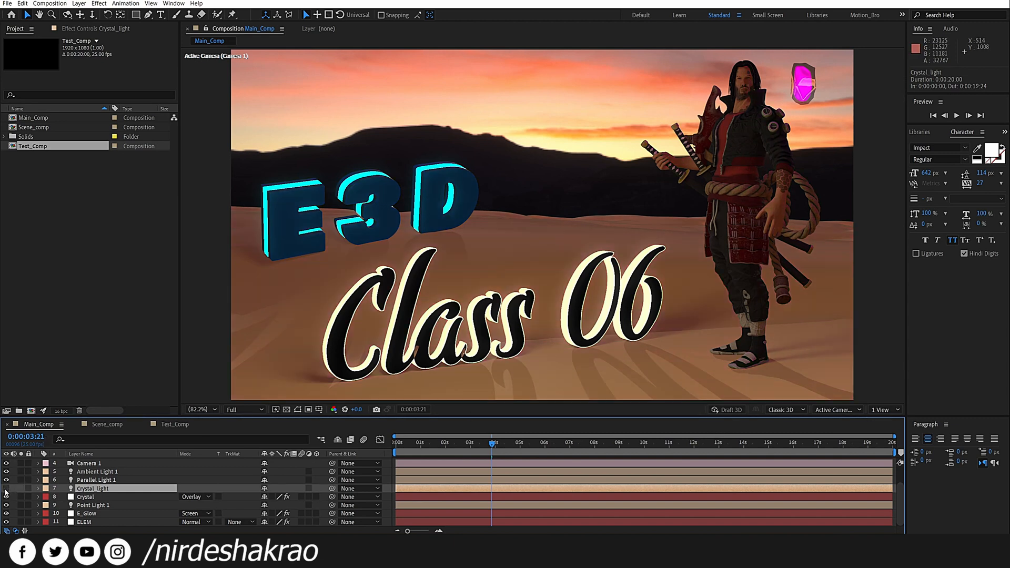
click(7, 489)
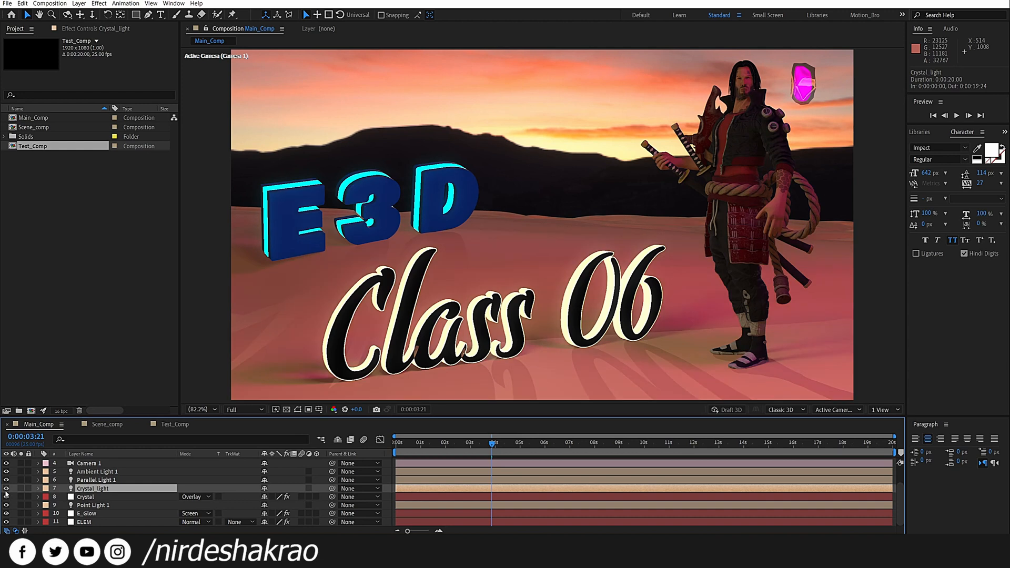
- Turn off the visibility of the Crystal_light, Crystal and Parallel Light 1 layers, toggling the parallel light to compare its shadows
click(6, 489)
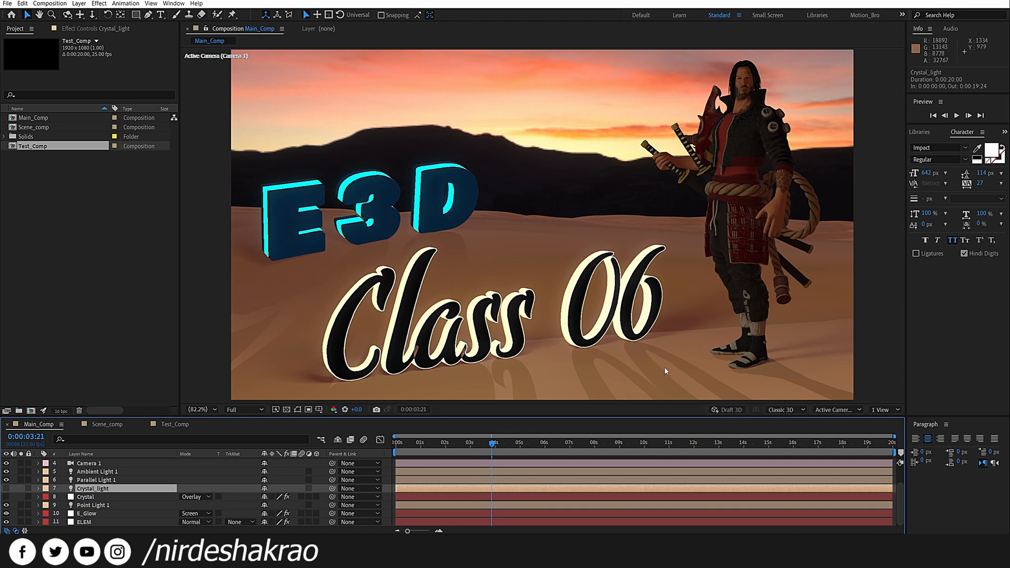
click(6, 481)
click(6, 482)
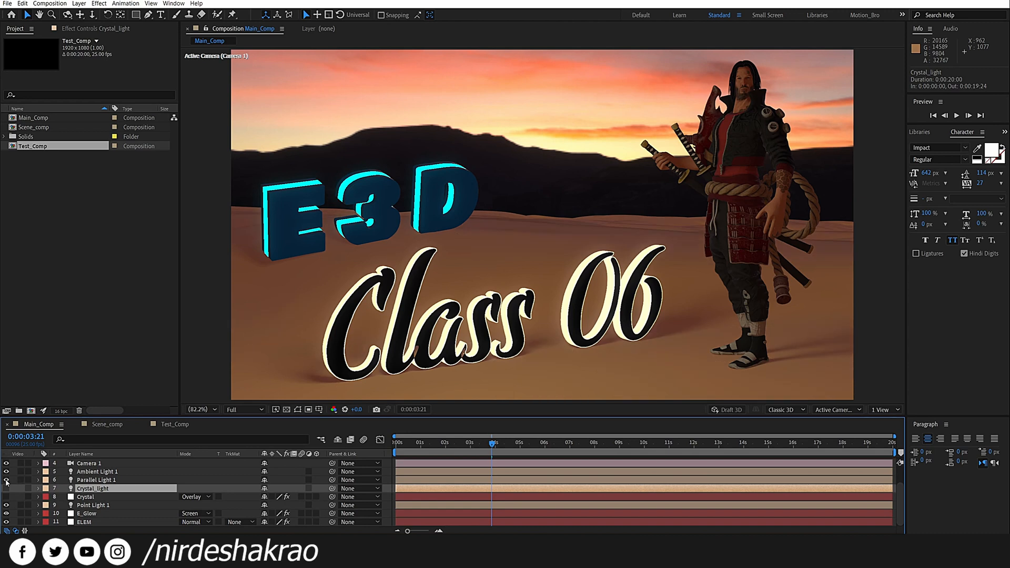
click(6, 480)
click(6, 480)
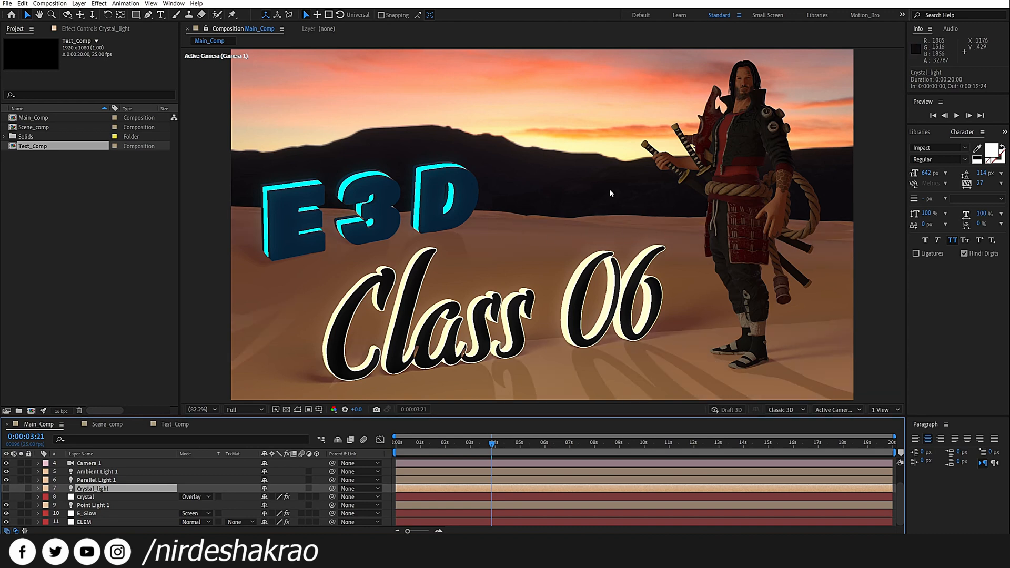
click(6, 479)
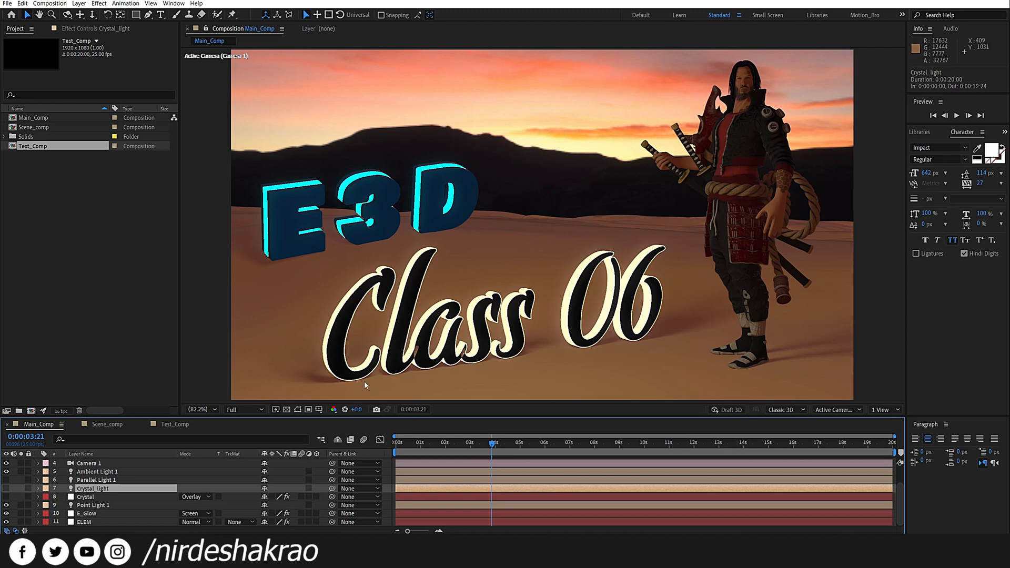
- Turn off the visibility of the Point Light 1 and Ambient Light 1 layers to compare the scene without them
click(6, 506)
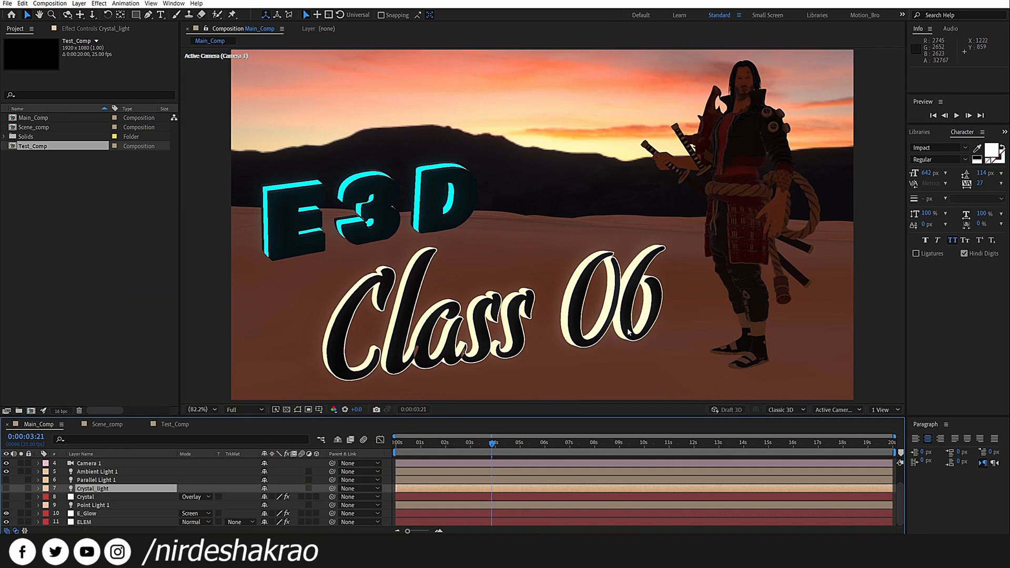
key(ctrl+Up)
key(ctrl+Up)
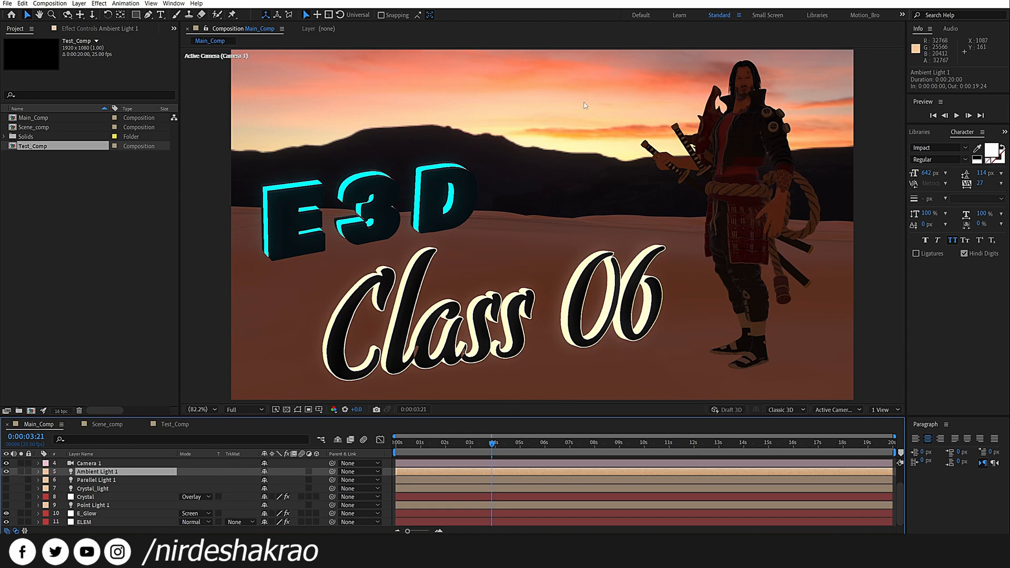
click(6, 472)
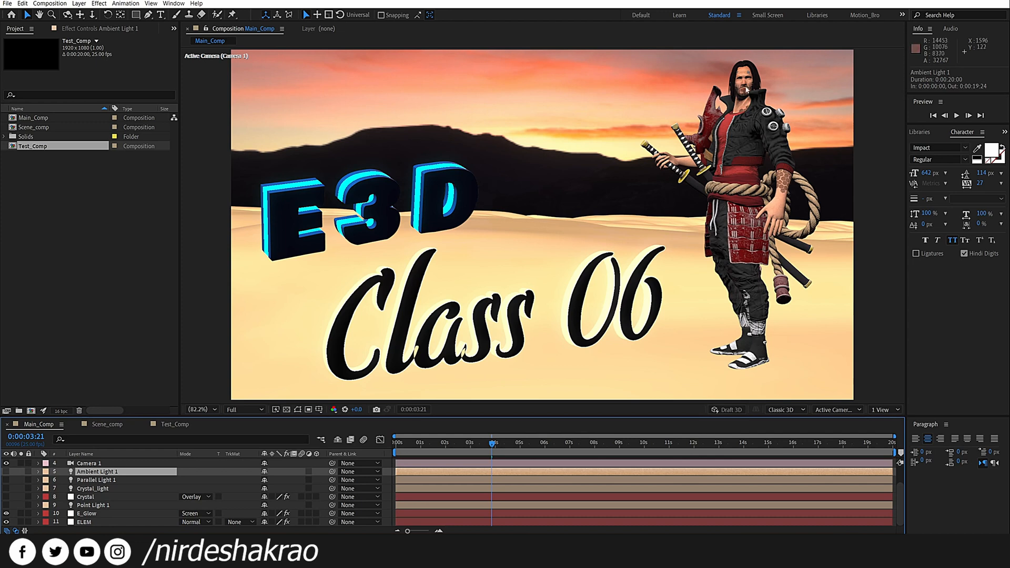
- Disable Use Comp Lights in the lighting render settings of the ELEM layer's Element effect
click(93, 519)
click(74, 29)
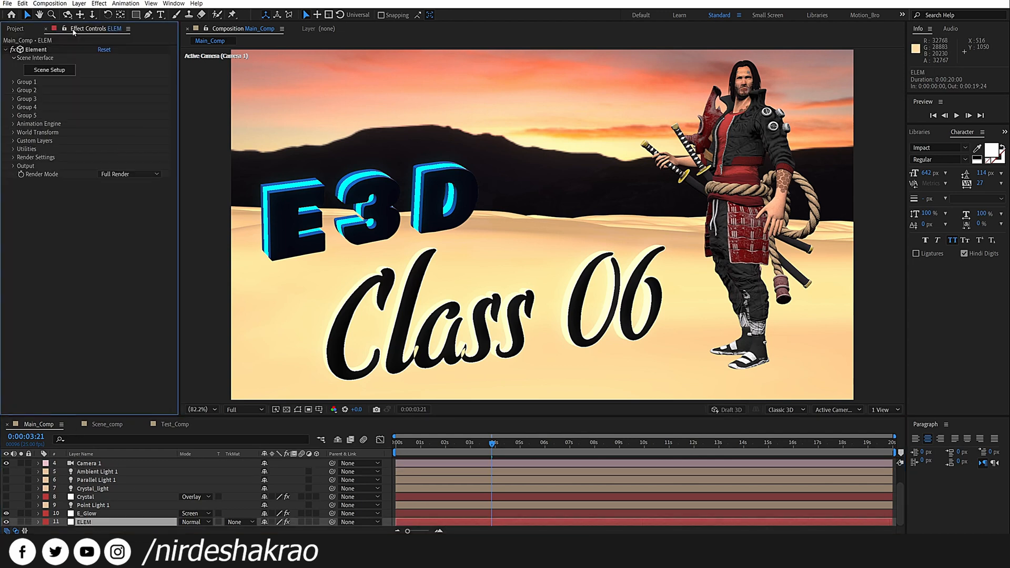
click(13, 157)
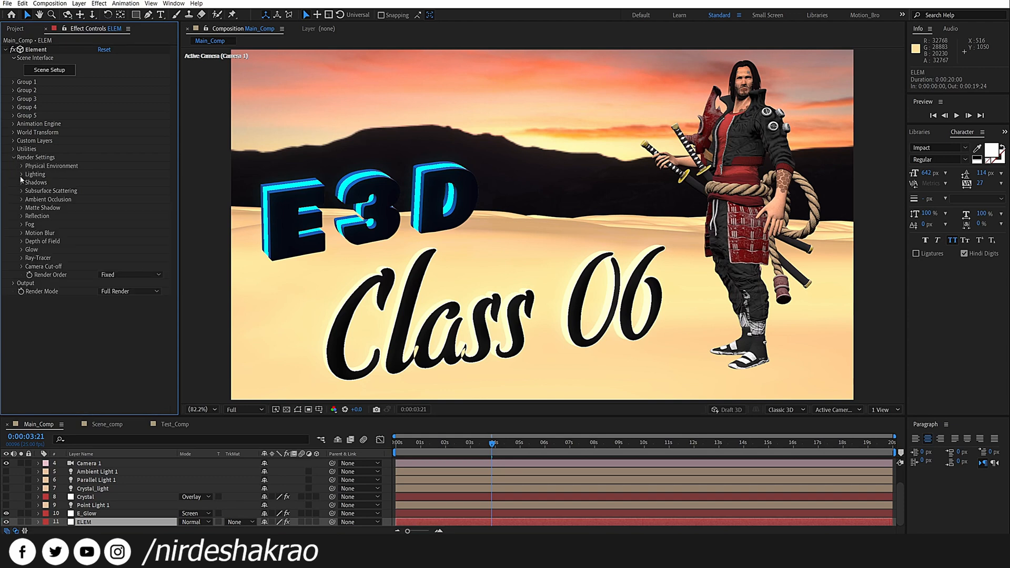
click(21, 174)
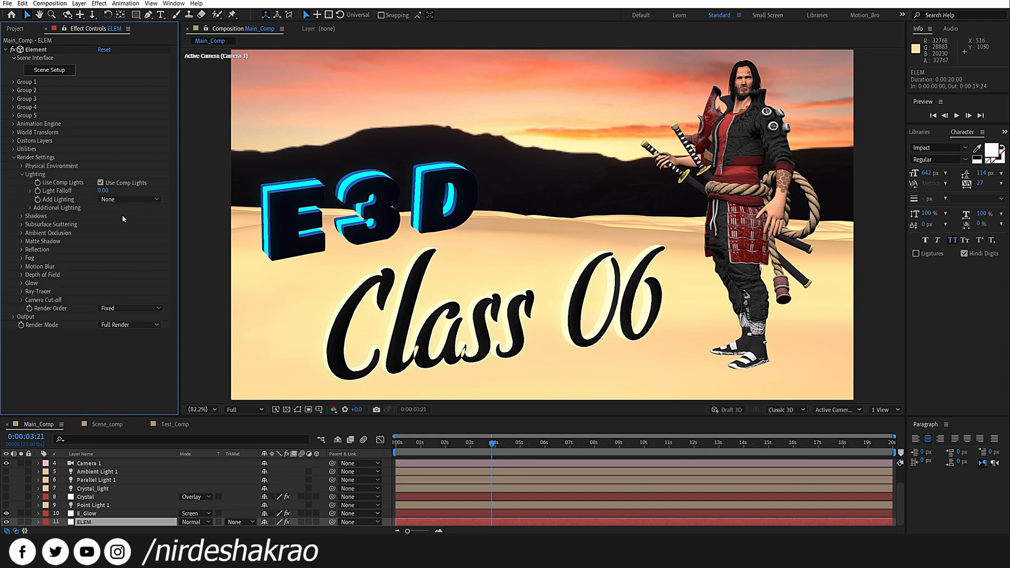
click(101, 183)
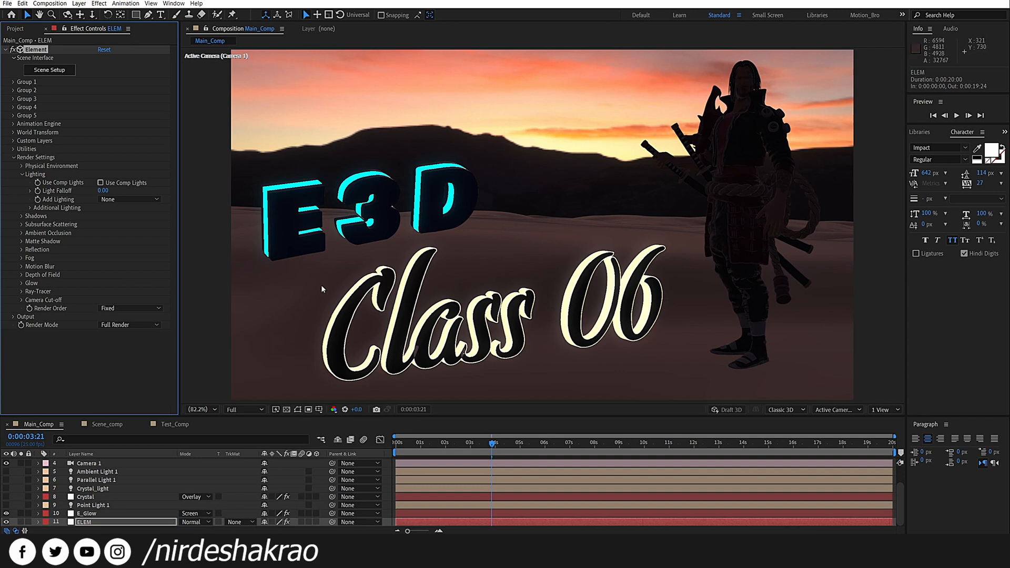
- Try a Physical Environment exposure of 0 on the ELEM layer's Element effect, and undo that change
click(22, 166)
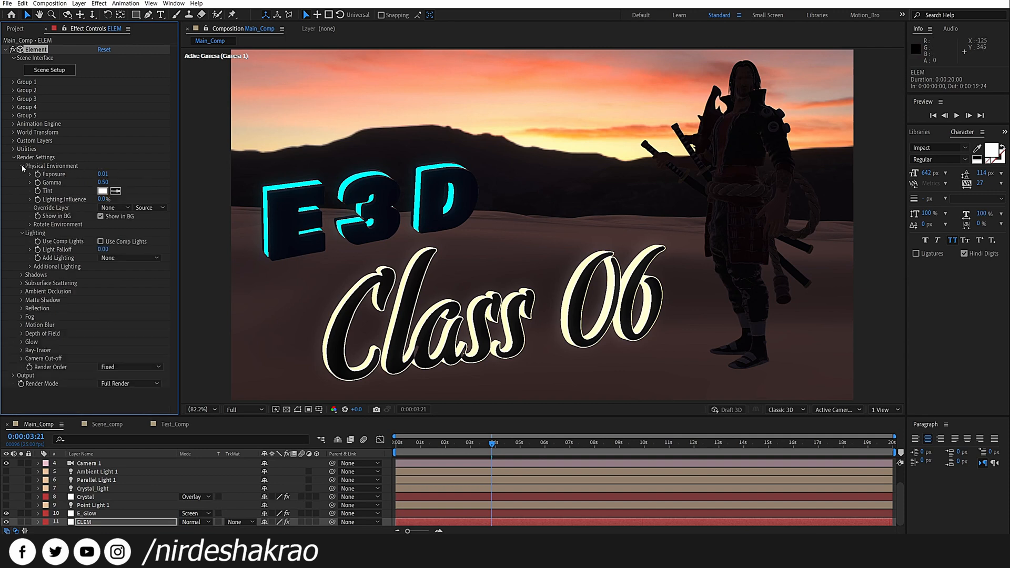
click(105, 174)
text(0)
key(Return)
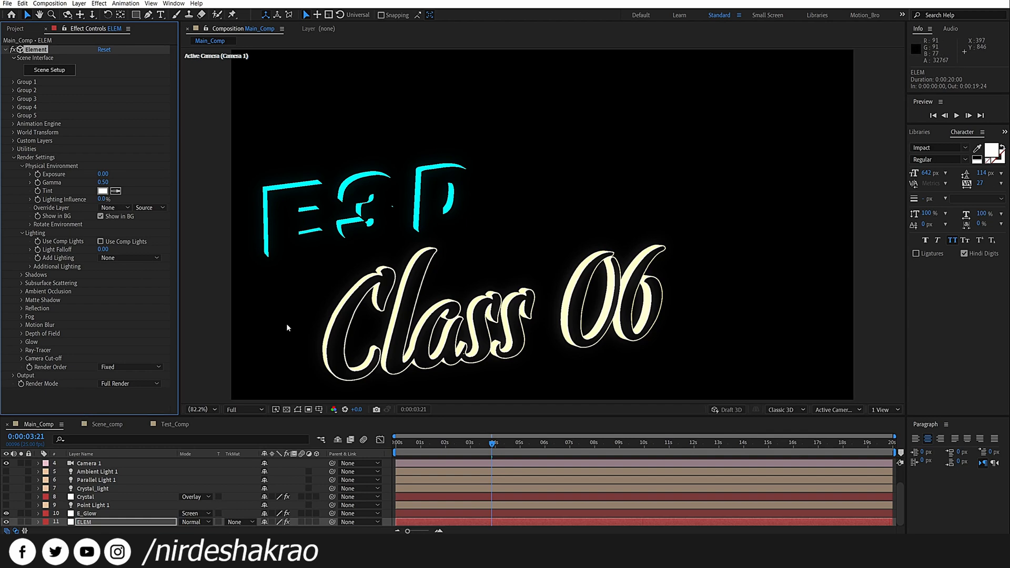
key(ctrl+z)
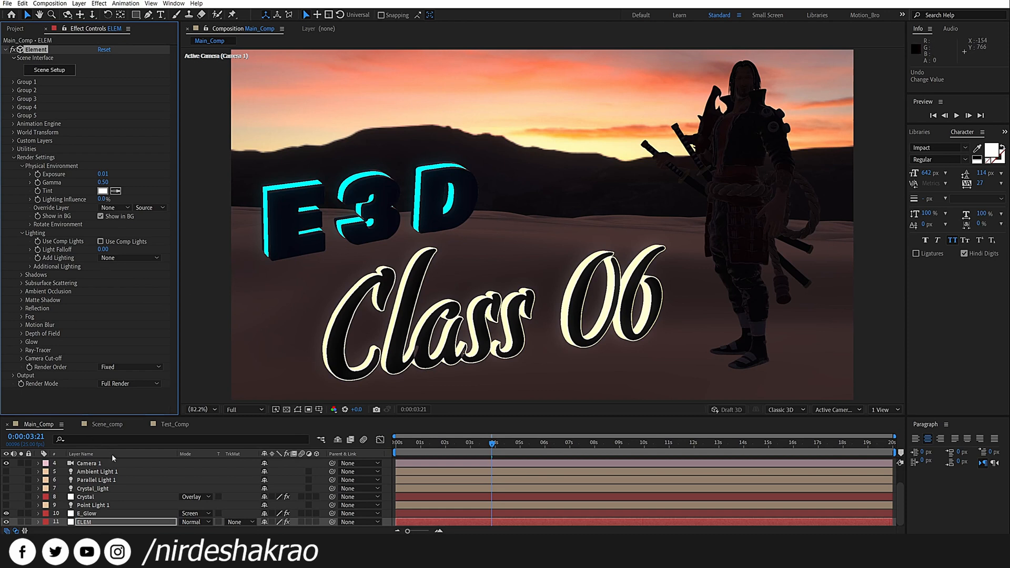
- Re-enable Use Comp Lights for ELEM and restore visibility of the Ambient Light 1, Parallel Light 1, Point Light 1, Crystal and Crystal_light layers
click(6, 472)
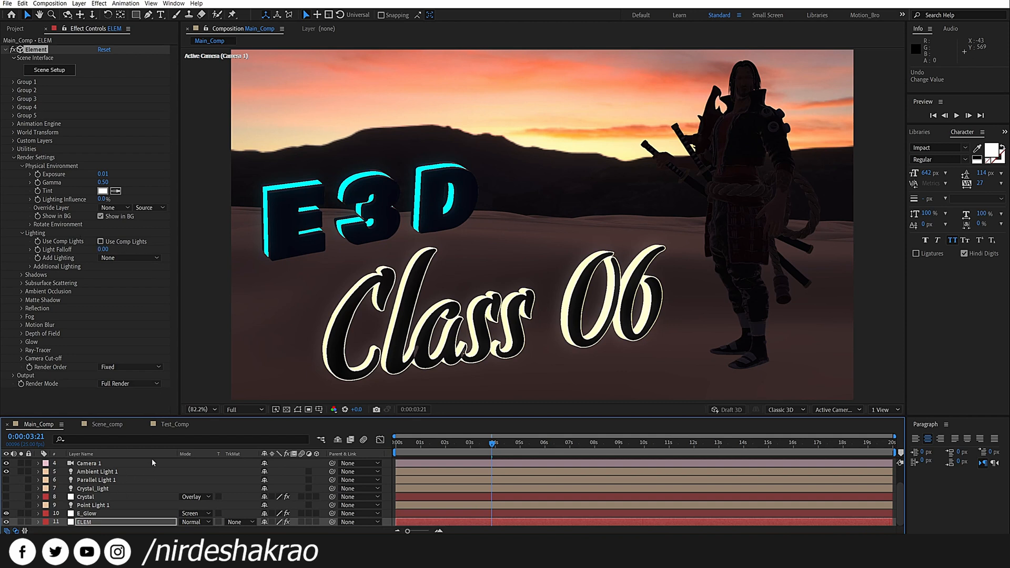
click(101, 241)
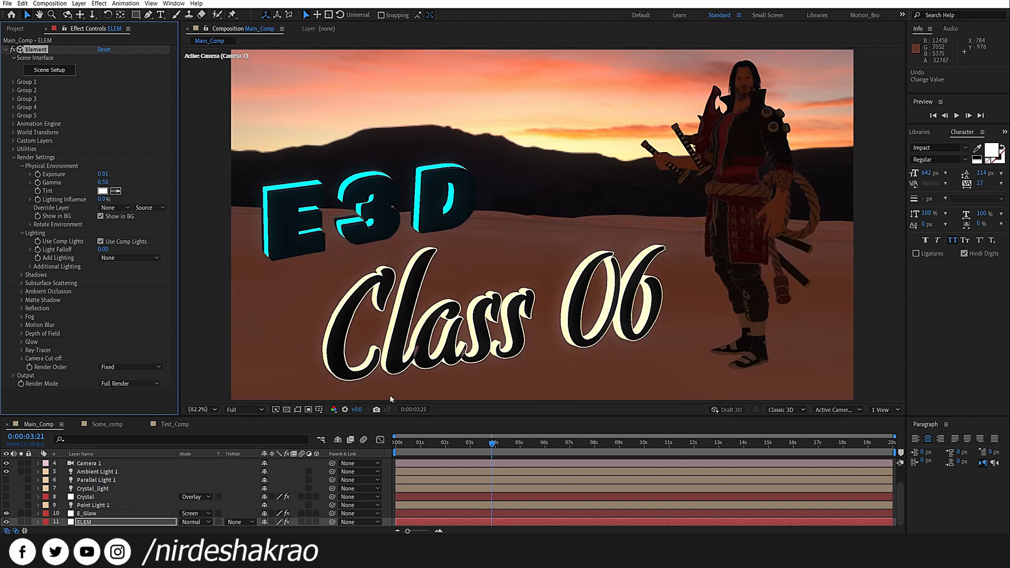
click(7, 480)
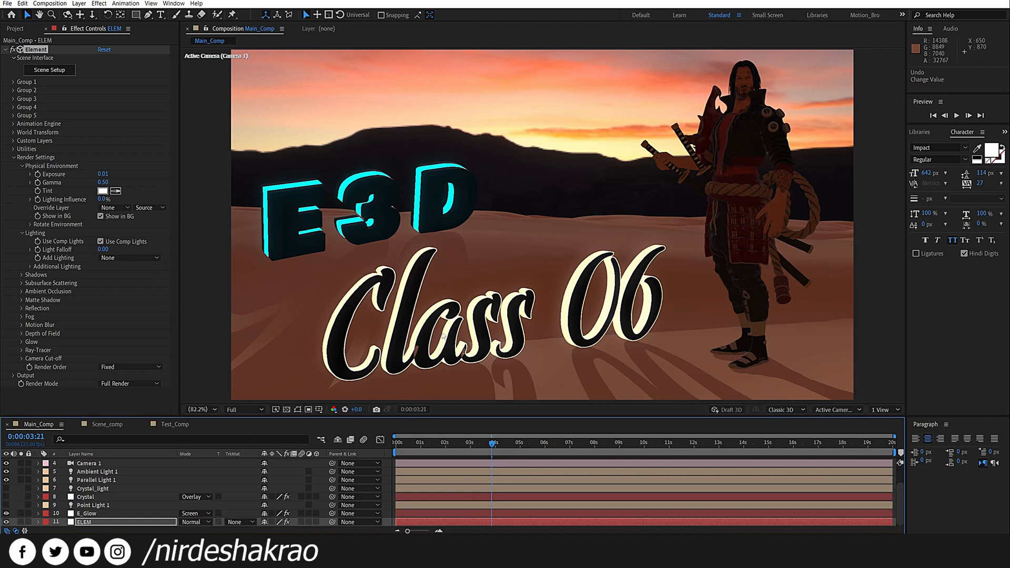
click(6, 506)
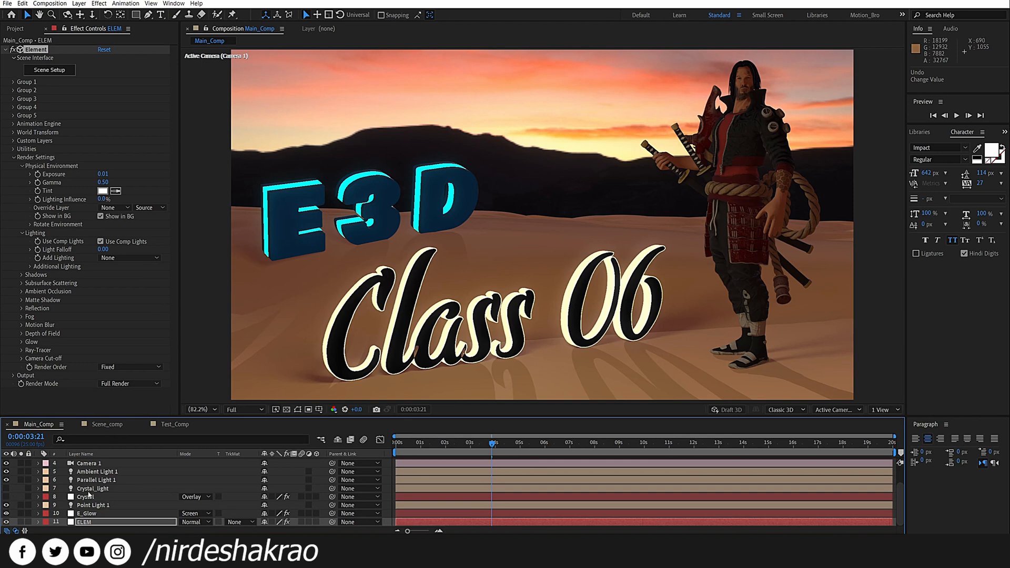
click(6, 497)
click(6, 488)
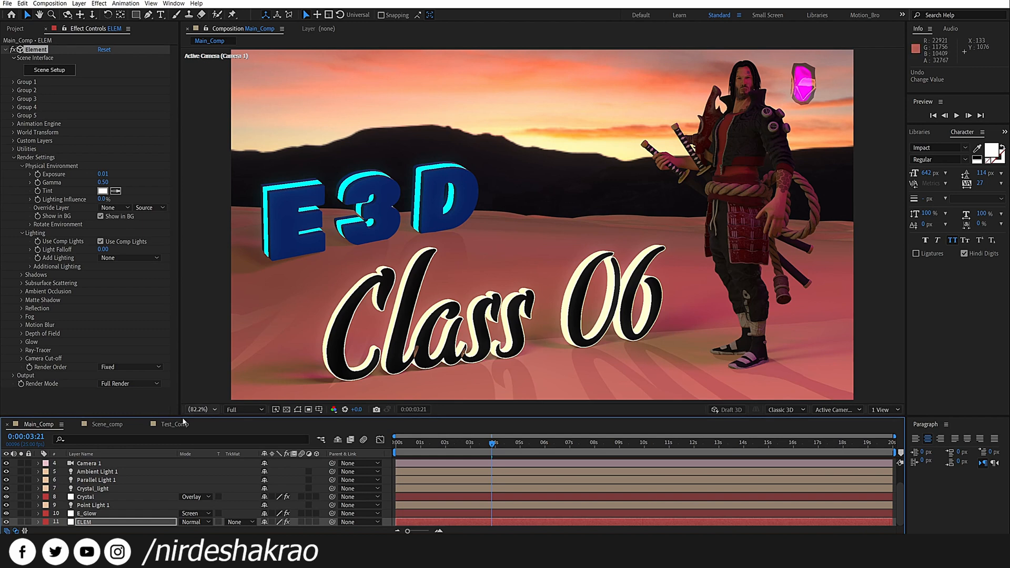
- Open Test_Comp, fit its frame up to 100%, and create a new solid layer named ELEMENT
click(168, 424)
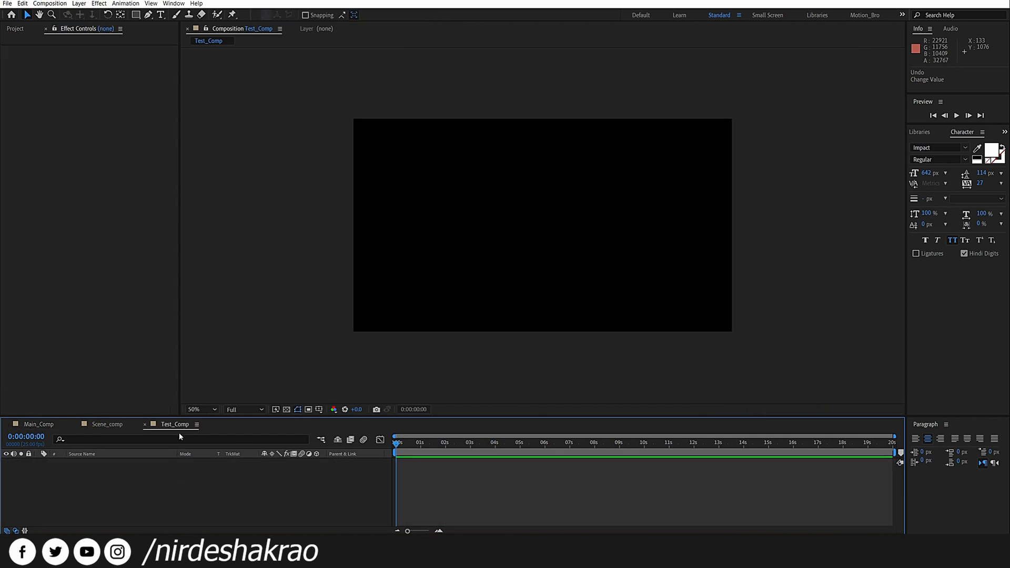
click(203, 409)
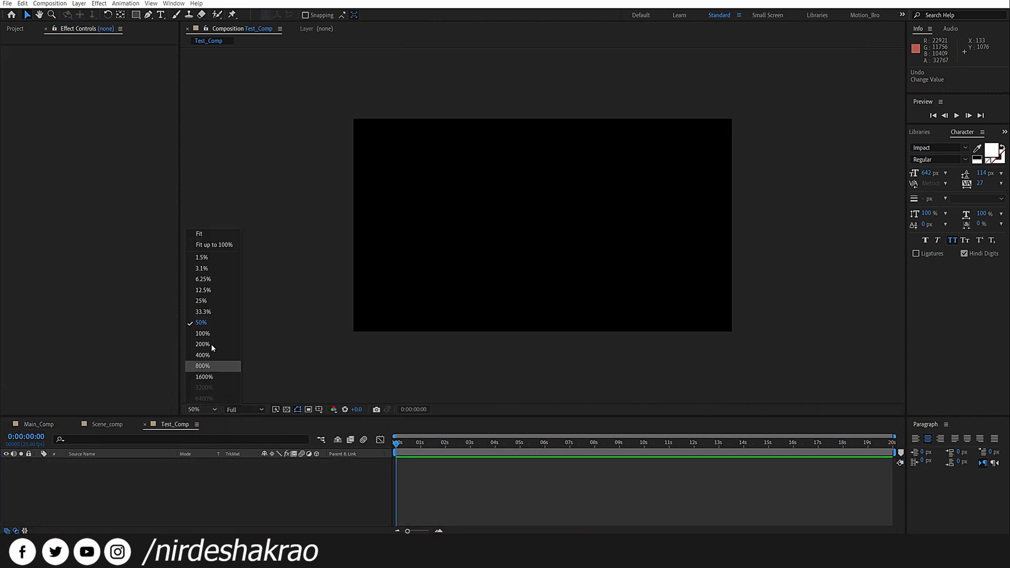
click(224, 245)
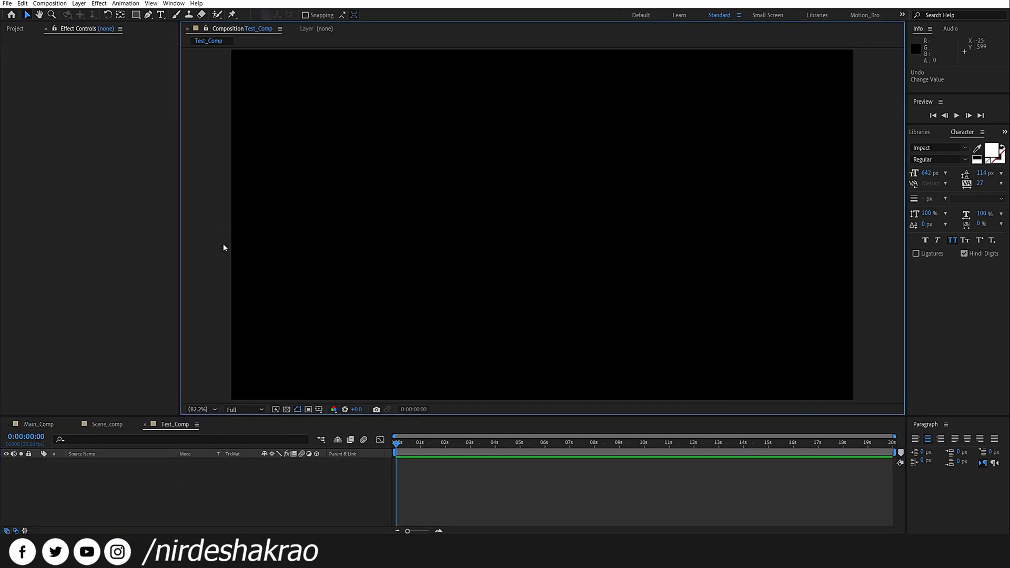
right_click(153, 479)
mouse_move(216, 392)
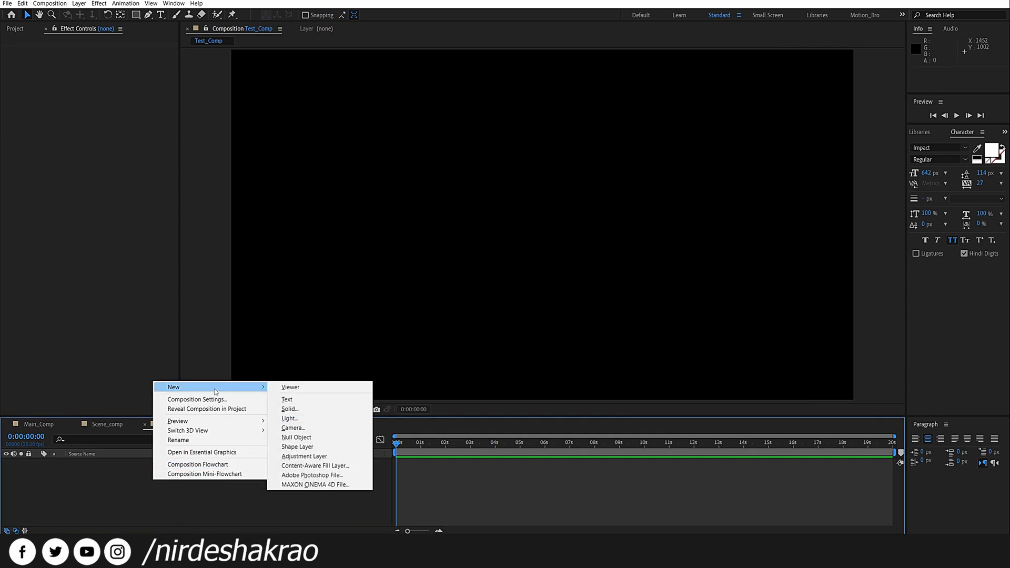
click(320, 408)
text(ELE)
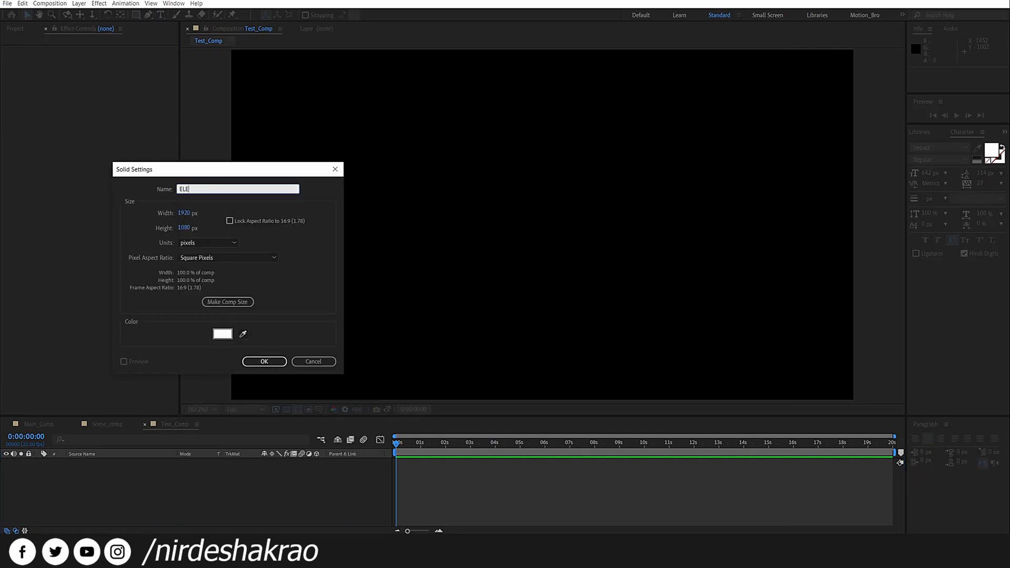
text(MENT)
key(Return)
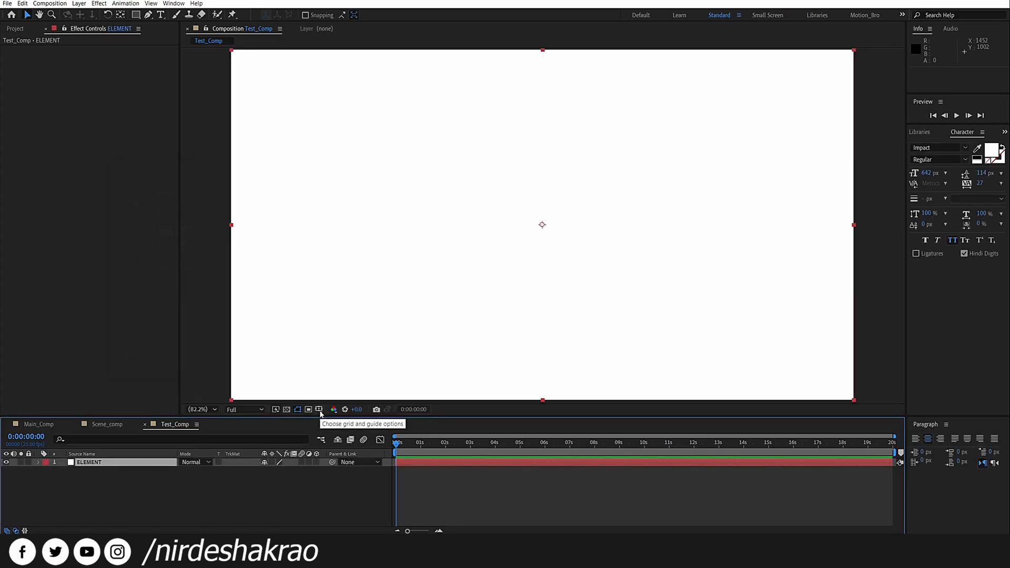
- Find the Element effect through the quick effect search and apply it to the ELEMENT solid
key(ctrl+space)
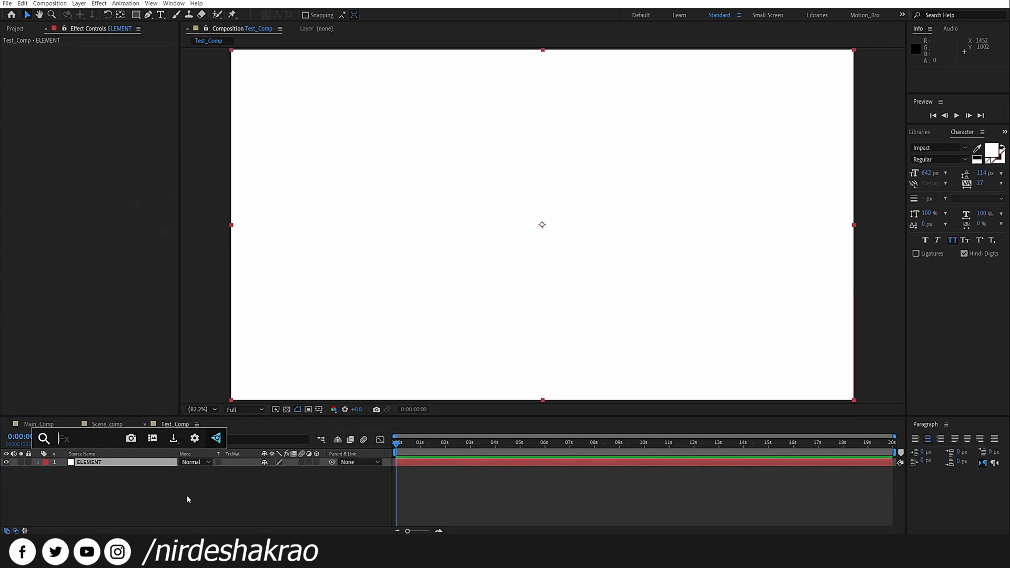
text(elem)
key(Return)
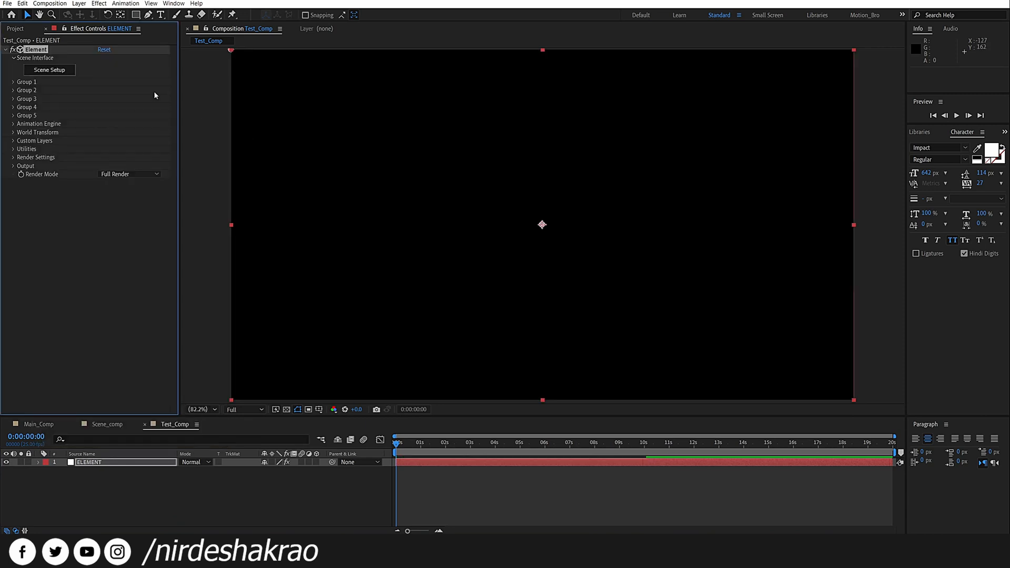
- Add the chess_board model from Starter_Pack_Physical to the Element scene, enable Normalize Size for it, and accept the scene setup
click(69, 72)
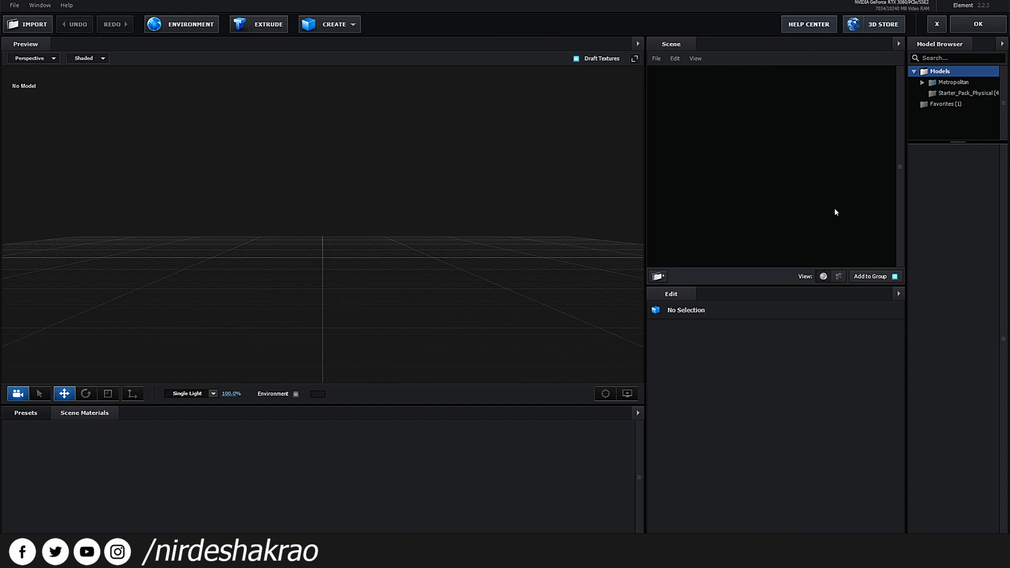
click(980, 93)
click(961, 448)
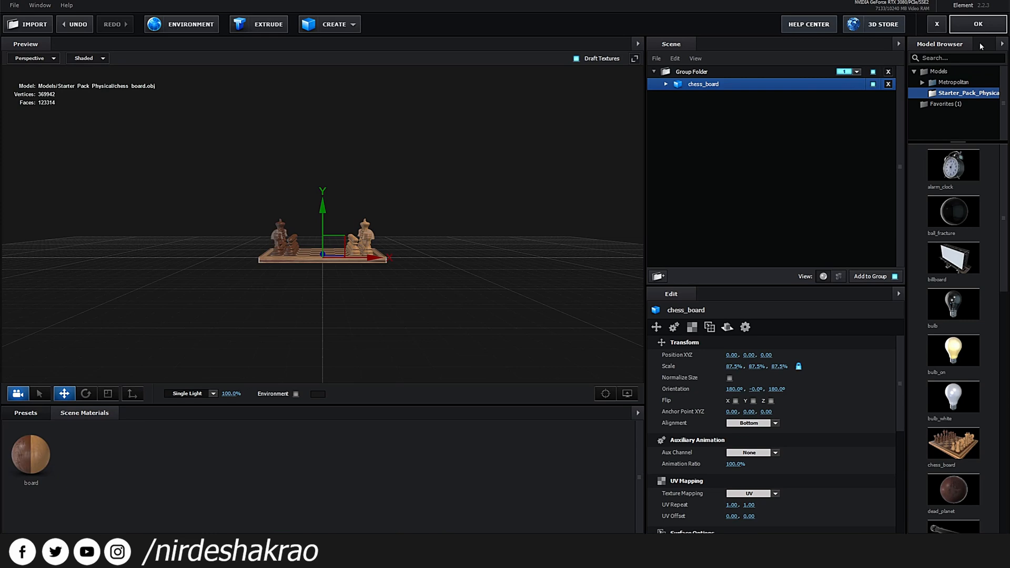
click(729, 378)
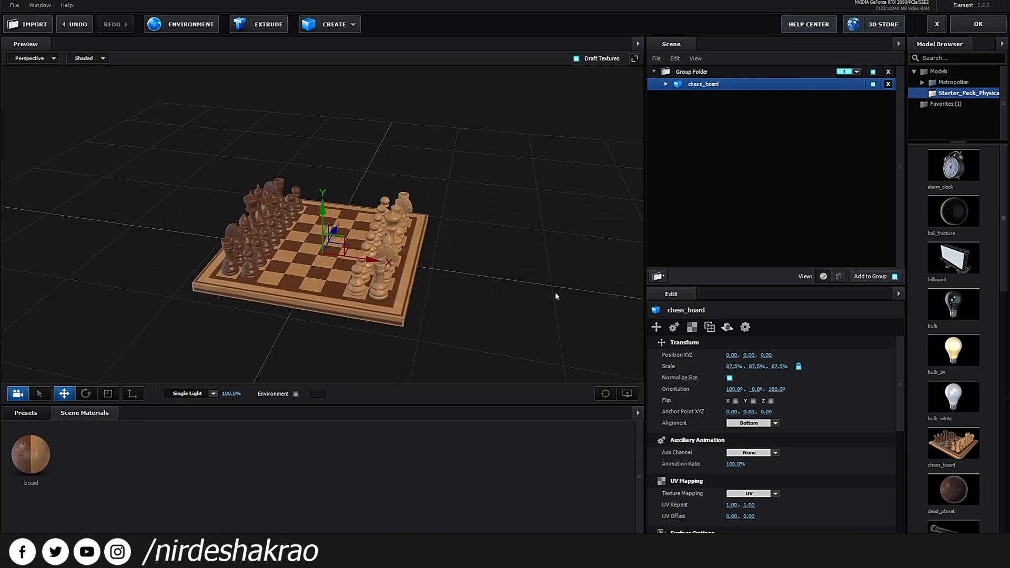
click(978, 23)
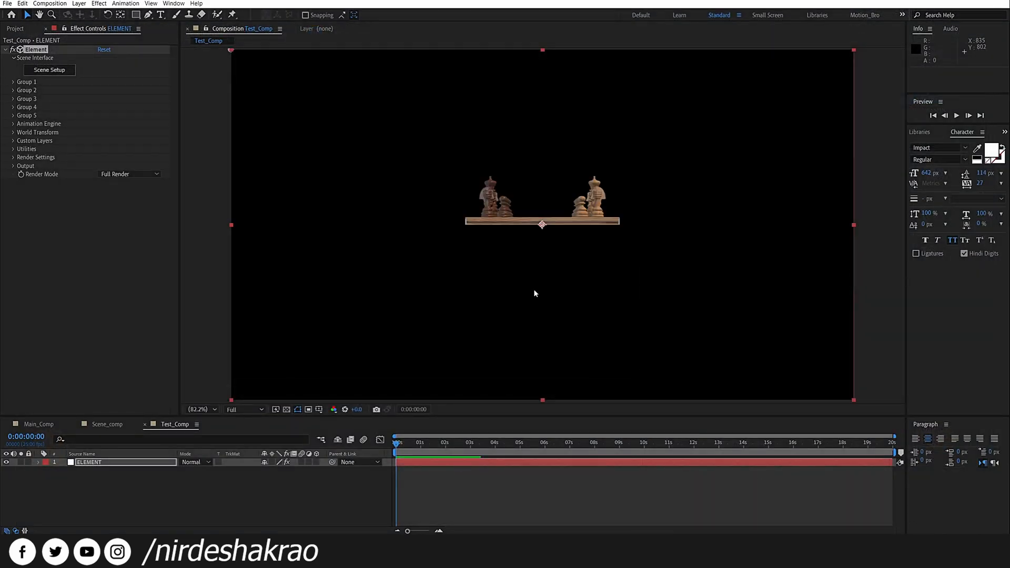
- Create a two-node 24mm camera in Test_Comp and position it close to the chess board, looking down from the front
right_click(126, 492)
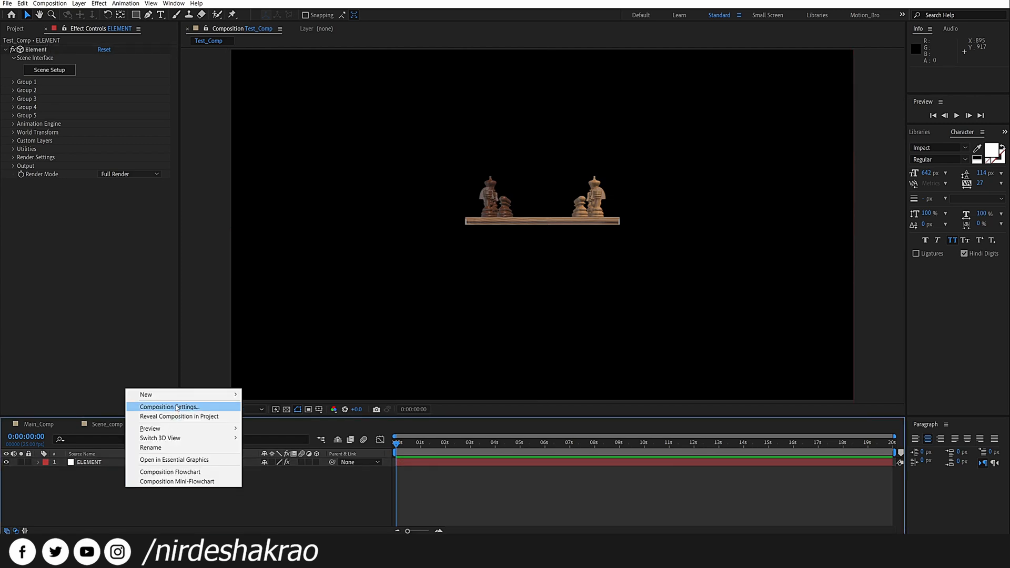
mouse_move(215, 395)
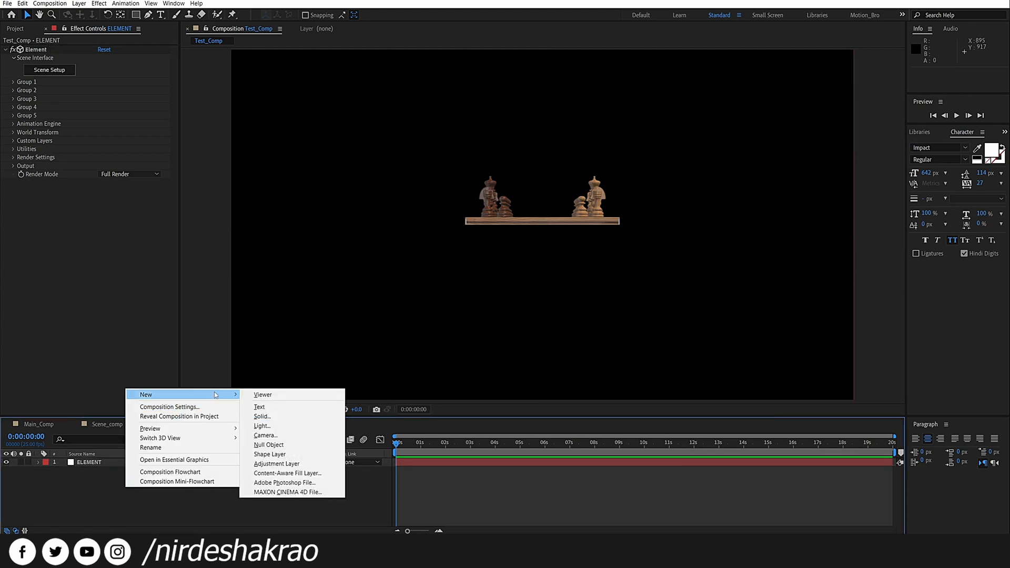
click(291, 434)
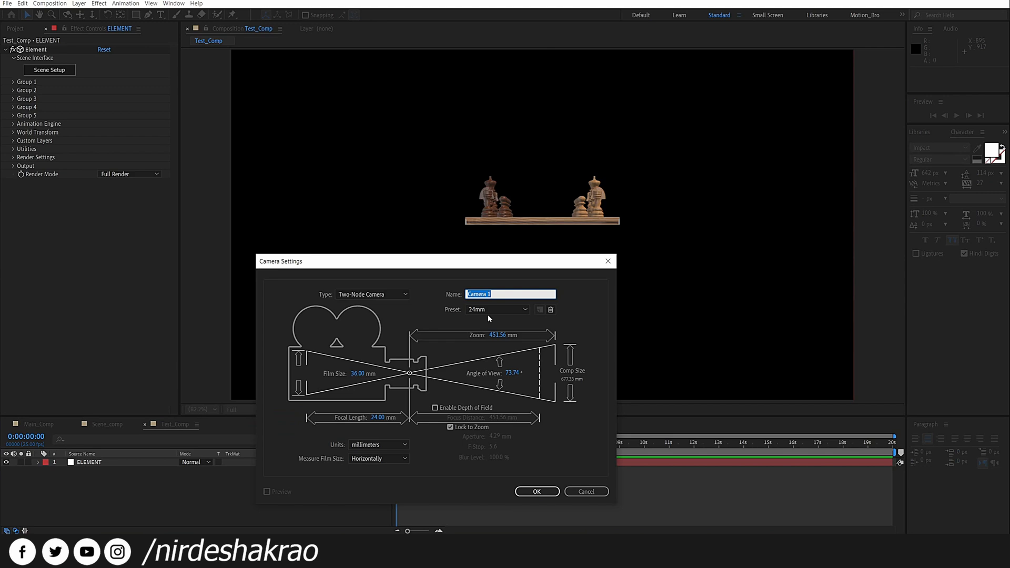
click(536, 491)
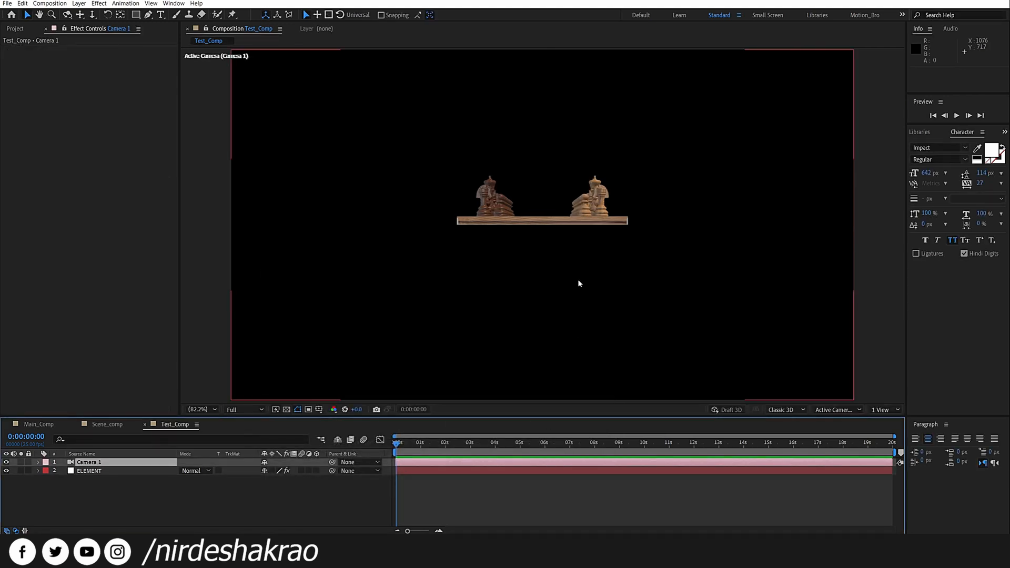
drag(566, 255, 556, 304)
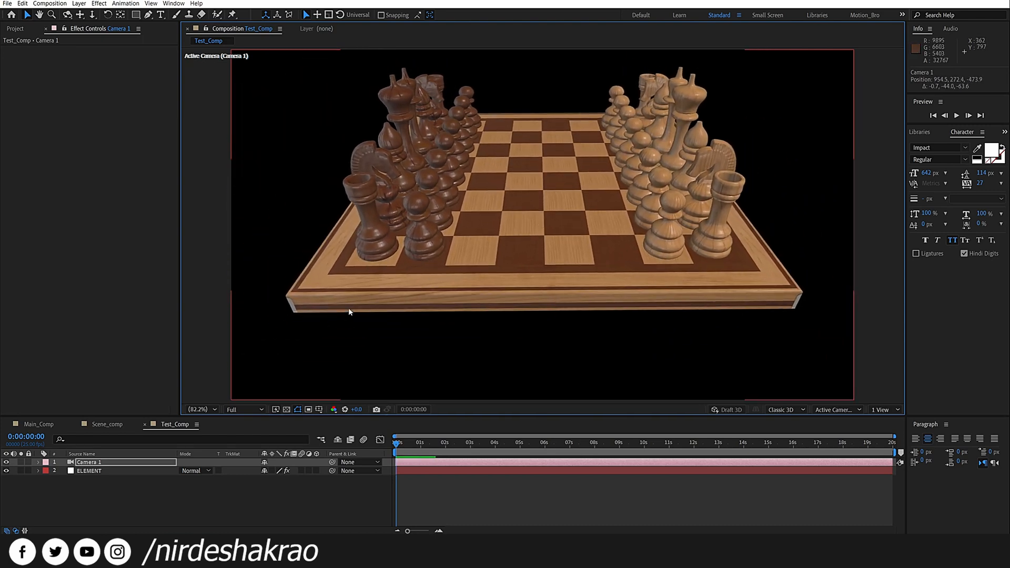
- Reopen the scene setup of the ELEMENT layer and create a plane model alongside the chess board
click(101, 471)
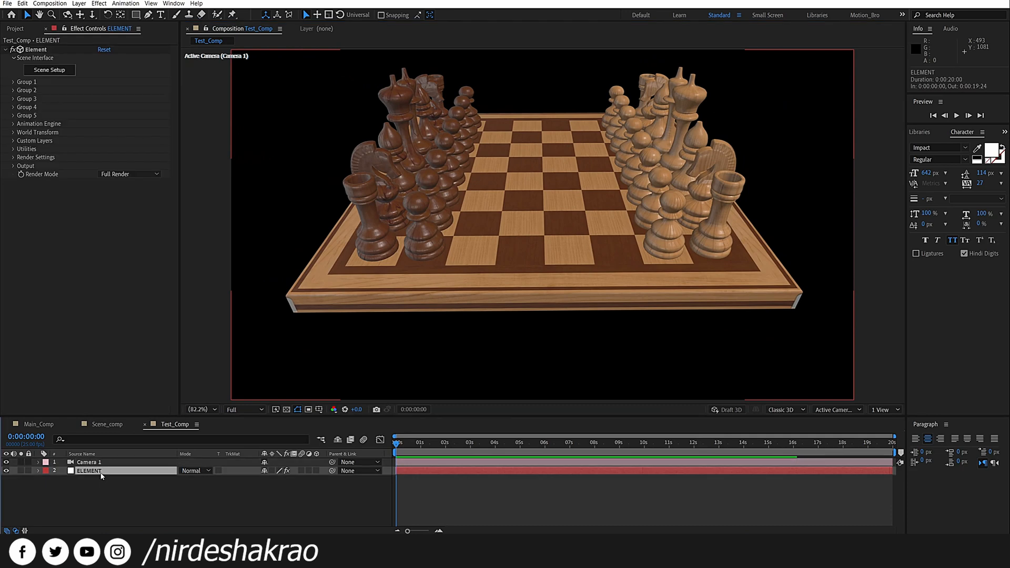
click(57, 68)
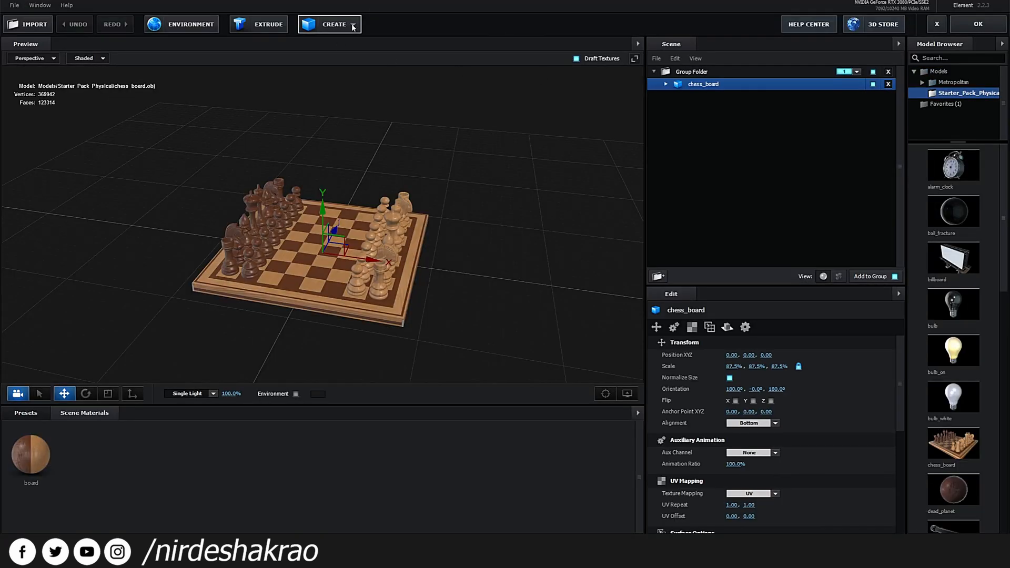
click(353, 25)
click(461, 47)
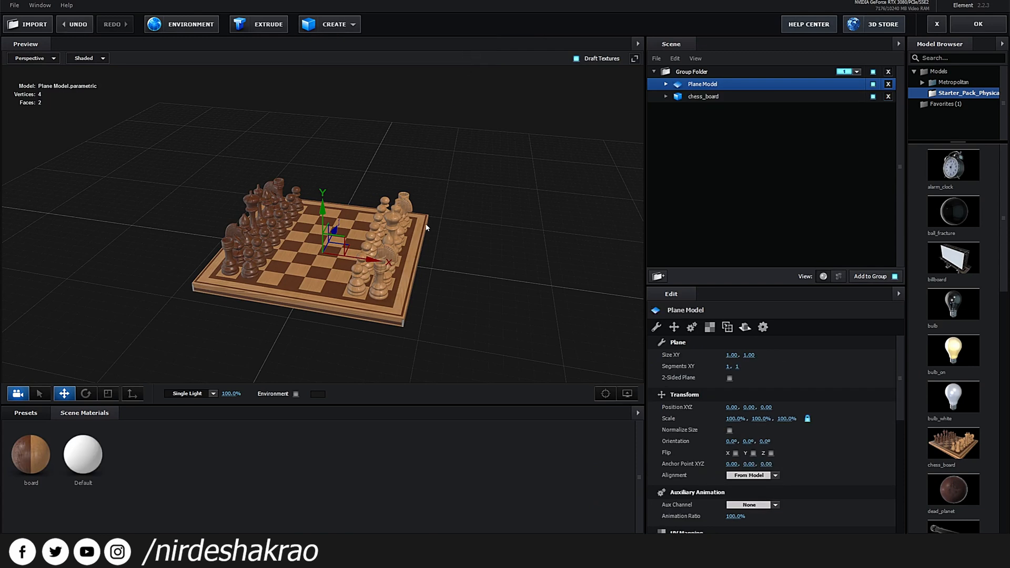
- Scale the plane model up uniformly to about 1115% as a floor for the chess board and accept the scene setup
key(r)
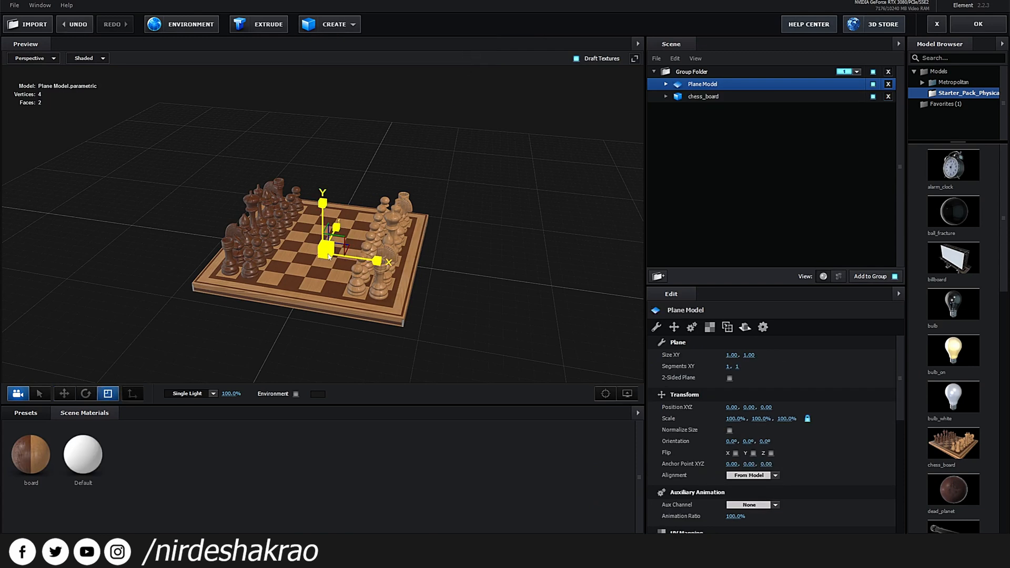
drag(351, 242, 578, 136)
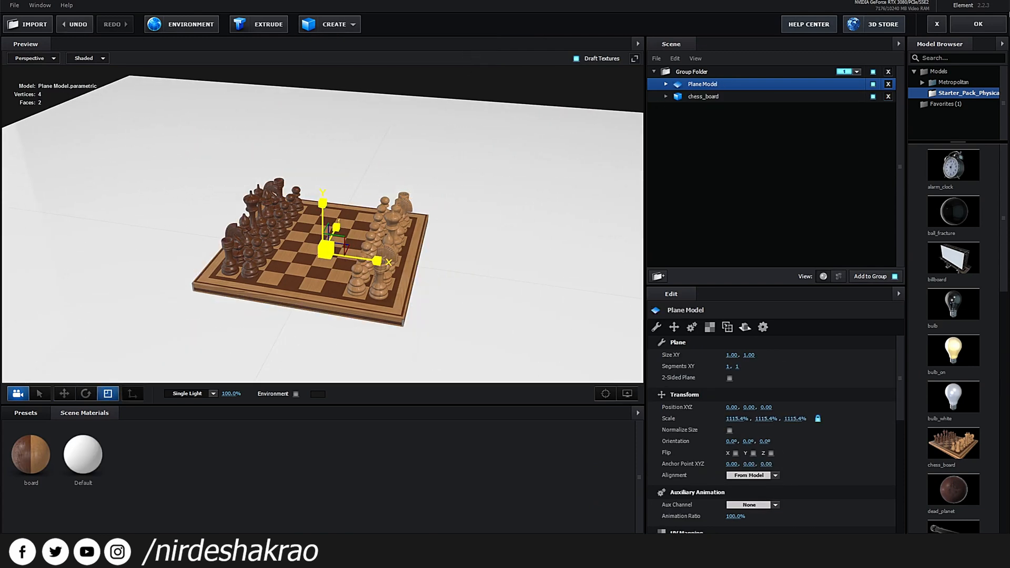
click(982, 29)
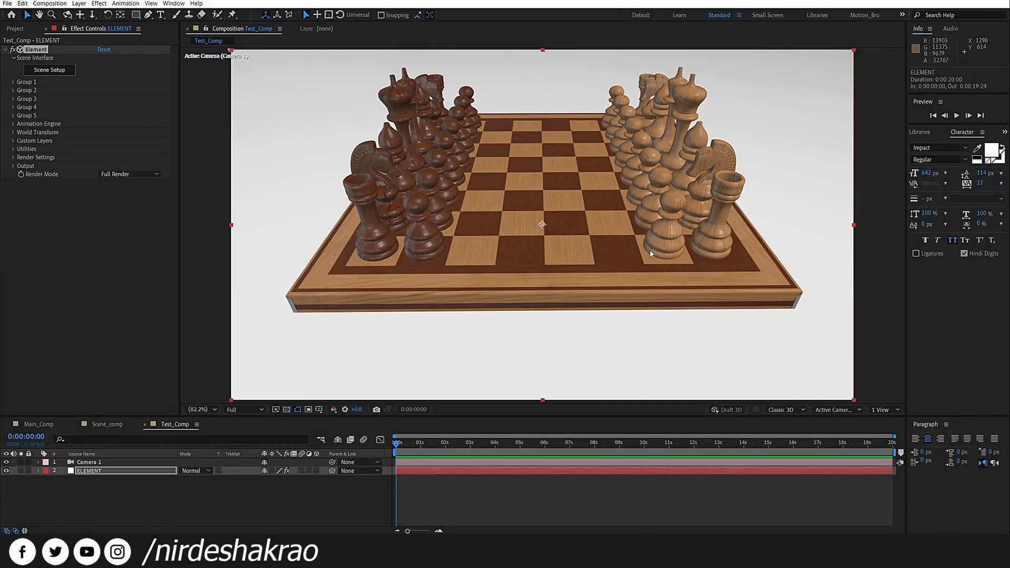
mouse_move(585, 275)
mouse_down()
mouse_move(548, 263)
mouse_move(566, 268)
mouse_up()
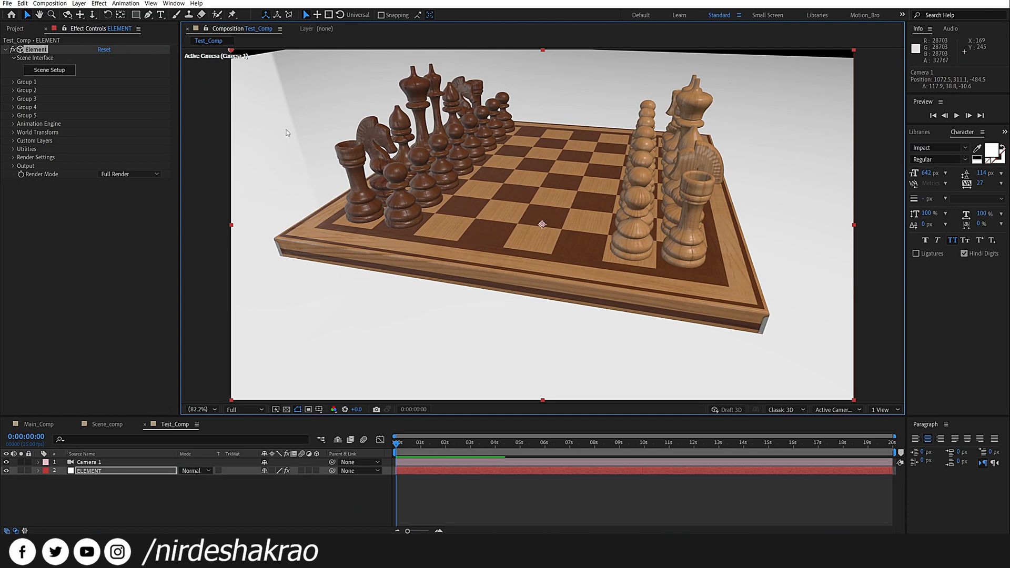
- Reduce the glossiness of the plane's Default material in the scene setup and accept the scene
click(43, 70)
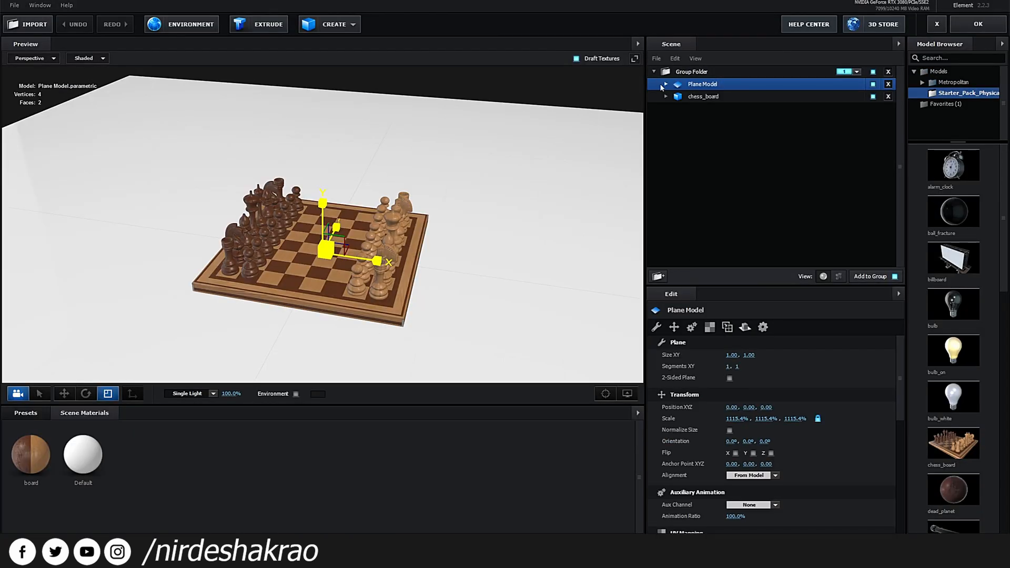
click(663, 86)
click(709, 97)
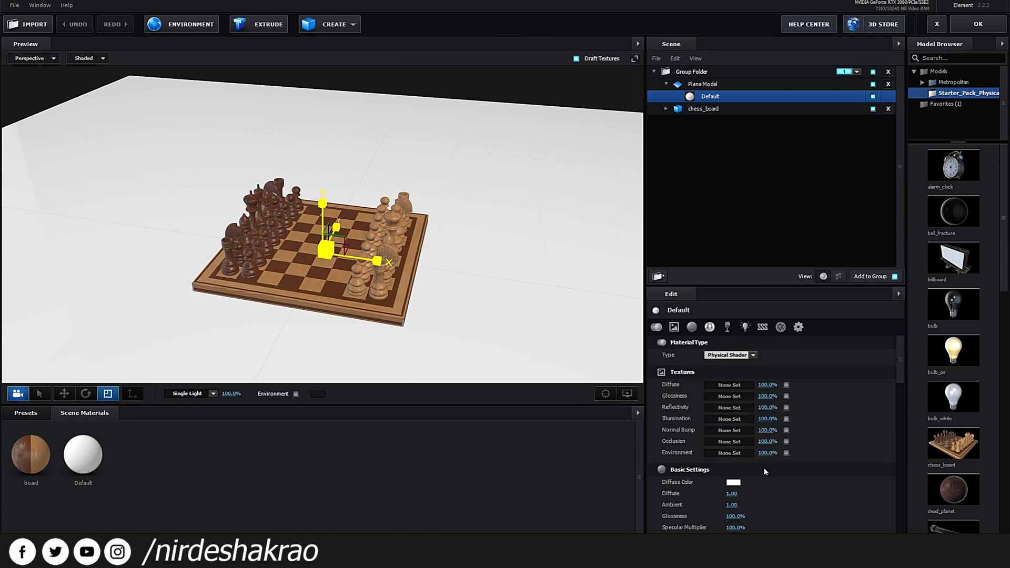
scroll(775, 492, down, 2)
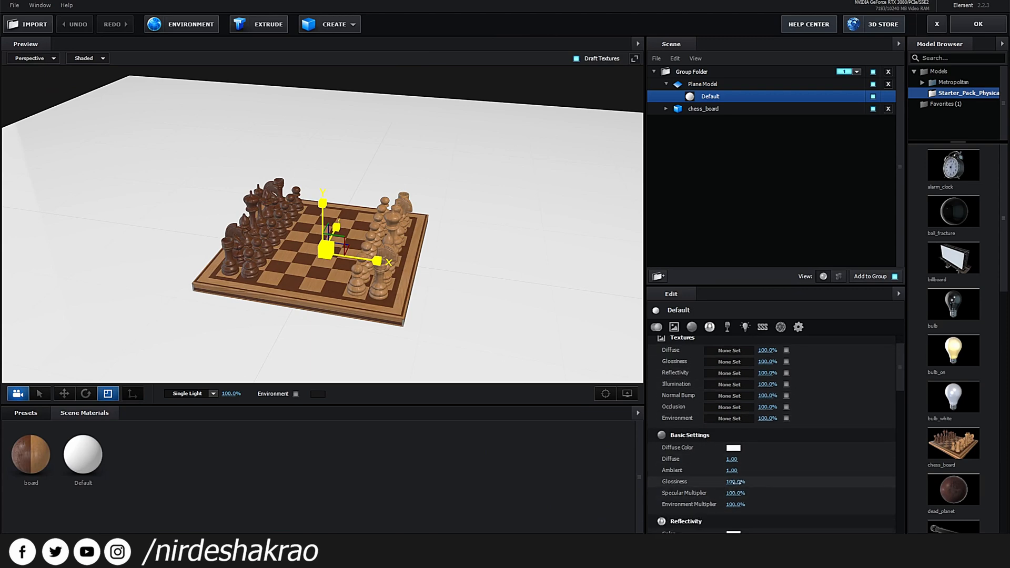
click(247, 298)
mouse_move(238, 315)
mouse_down()
mouse_move(231, 294)
mouse_move(238, 310)
mouse_up()
click(982, 22)
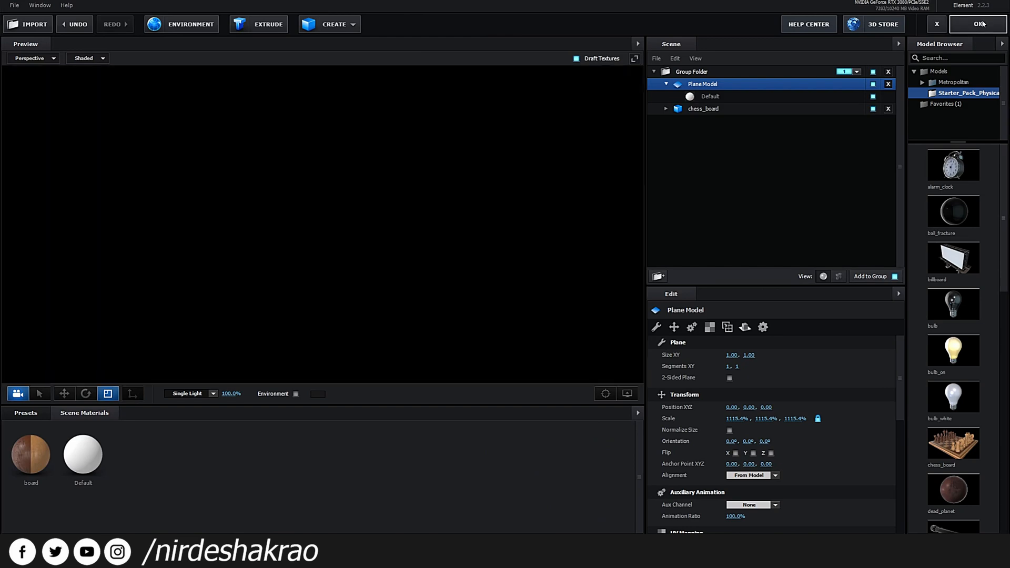
drag(598, 250, 570, 244)
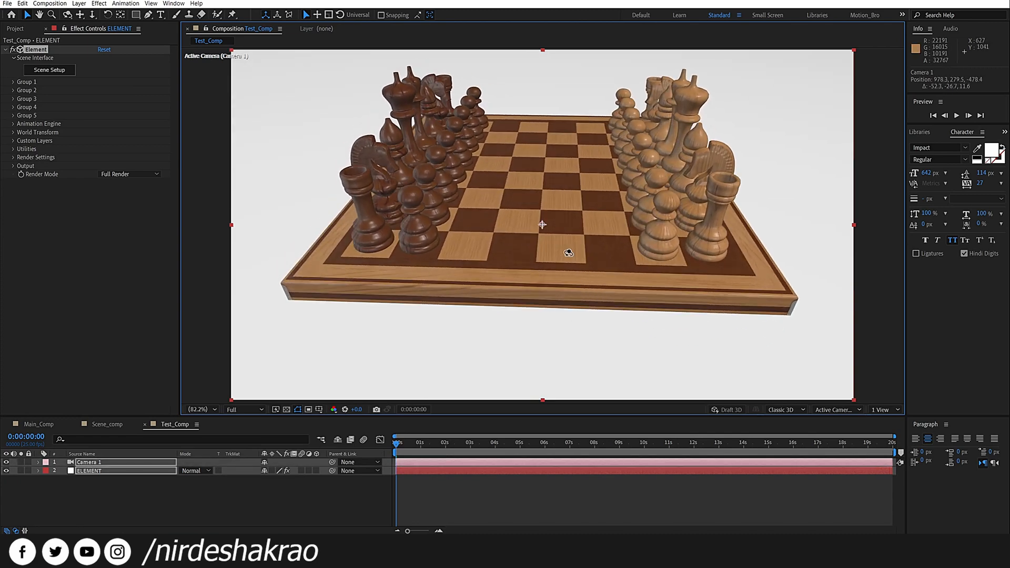
drag(480, 252, 382, 220)
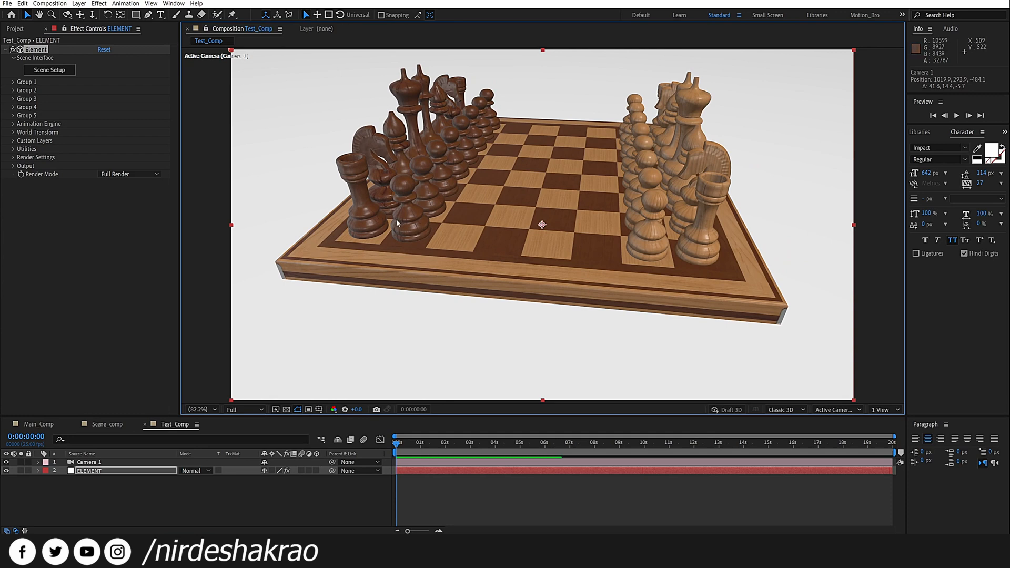
- In Element's render settings, set the physical environment exposure to 1.00 and turn off Use Comp Lights
click(13, 158)
click(21, 166)
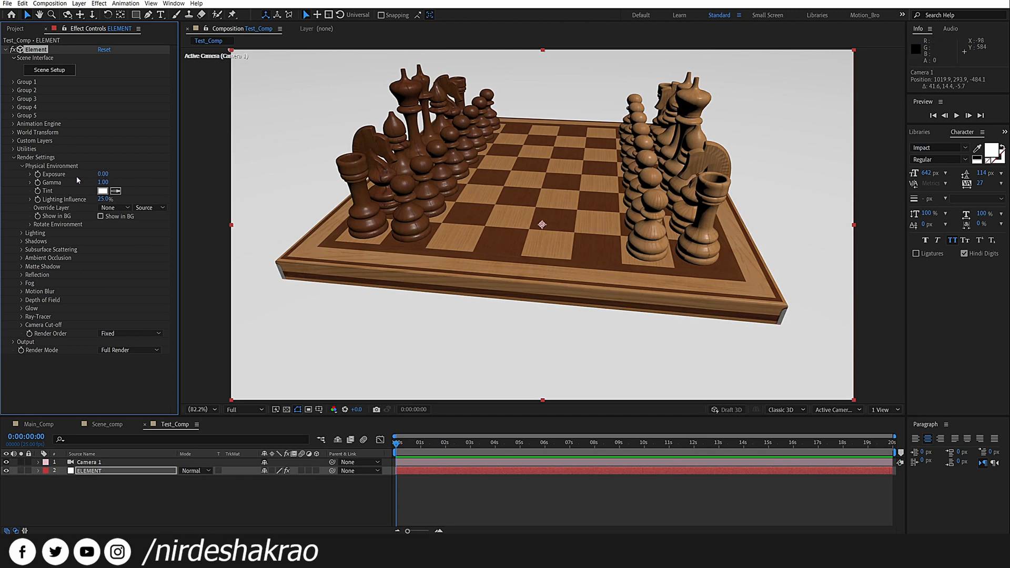
click(22, 235)
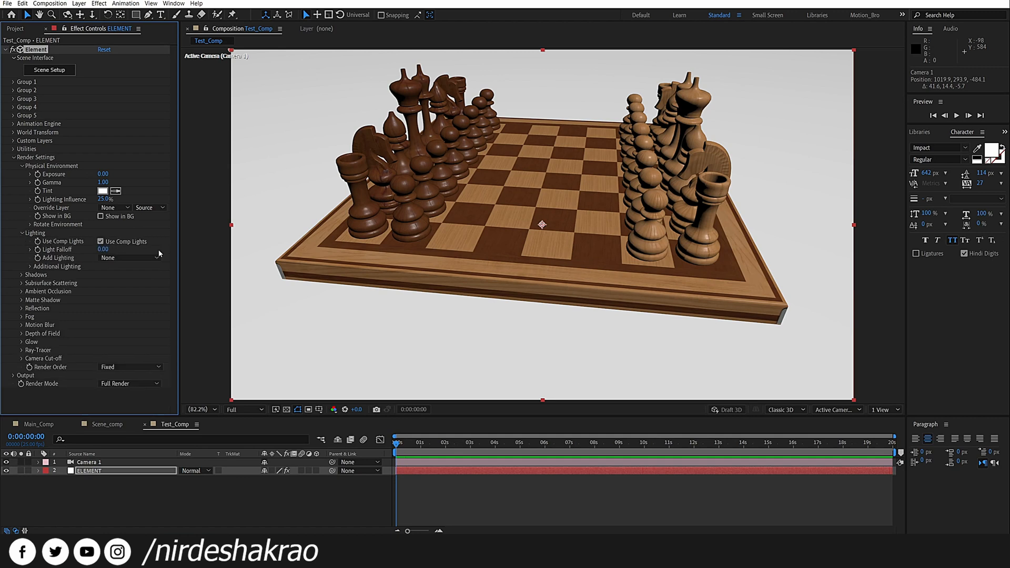
click(100, 241)
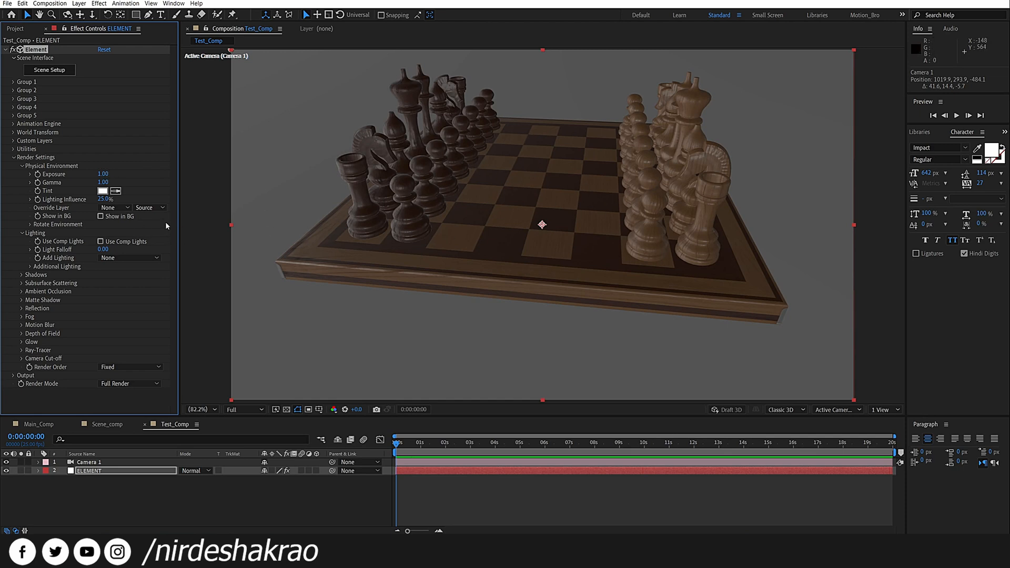
- Show the physical environment in the background and turn Use Comp Lights back on
drag(409, 249, 457, 271)
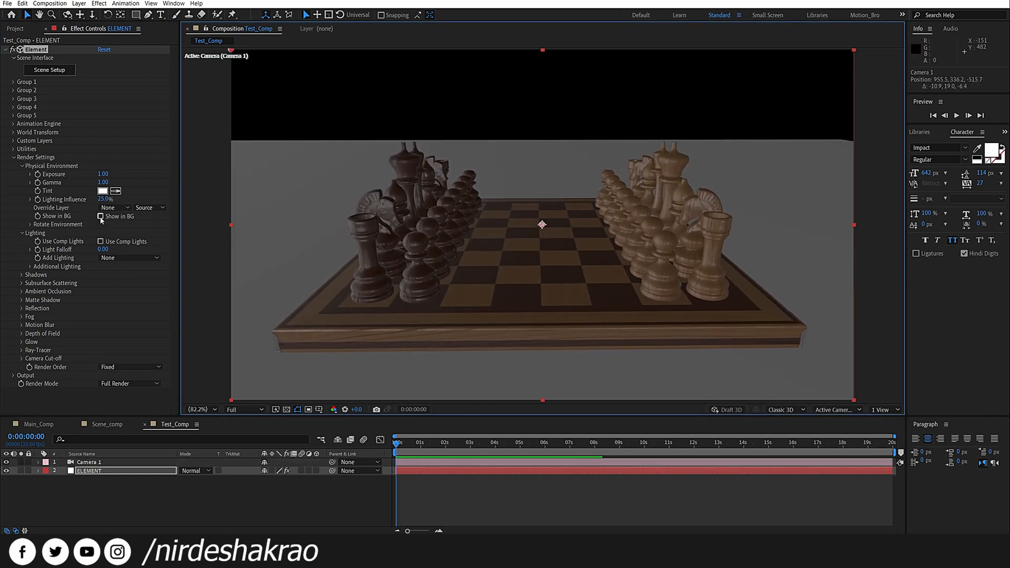
click(100, 216)
drag(484, 169, 598, 176)
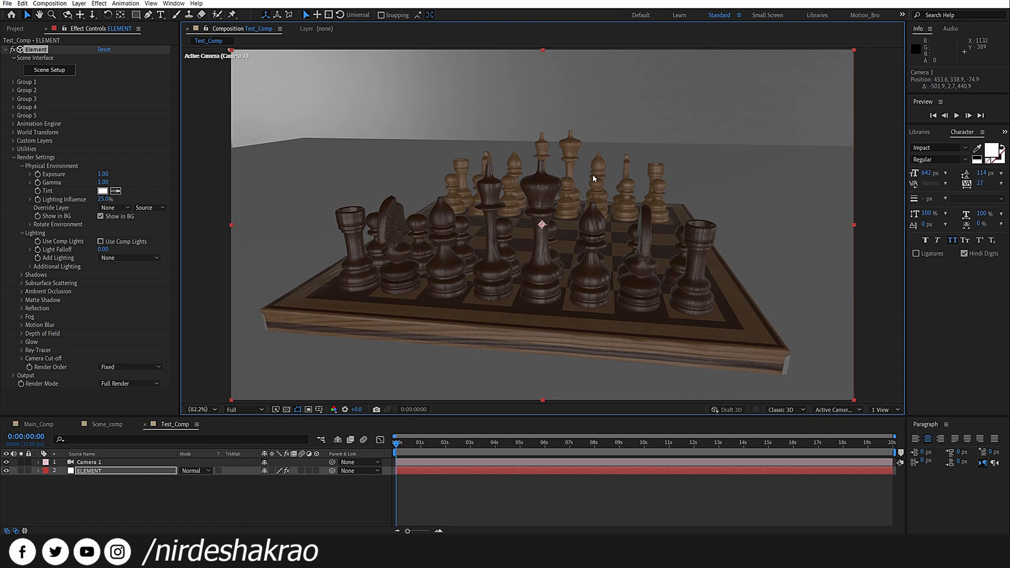
click(101, 242)
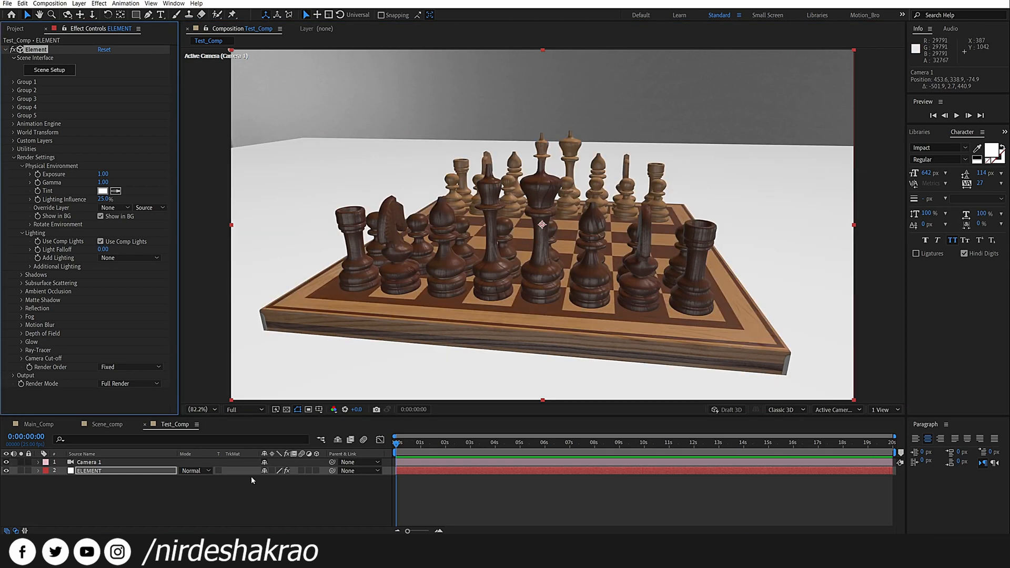
- Try the Warm preset as Add Lighting on the ELEMENT layer, viewing the board from a higher angle
click(122, 511)
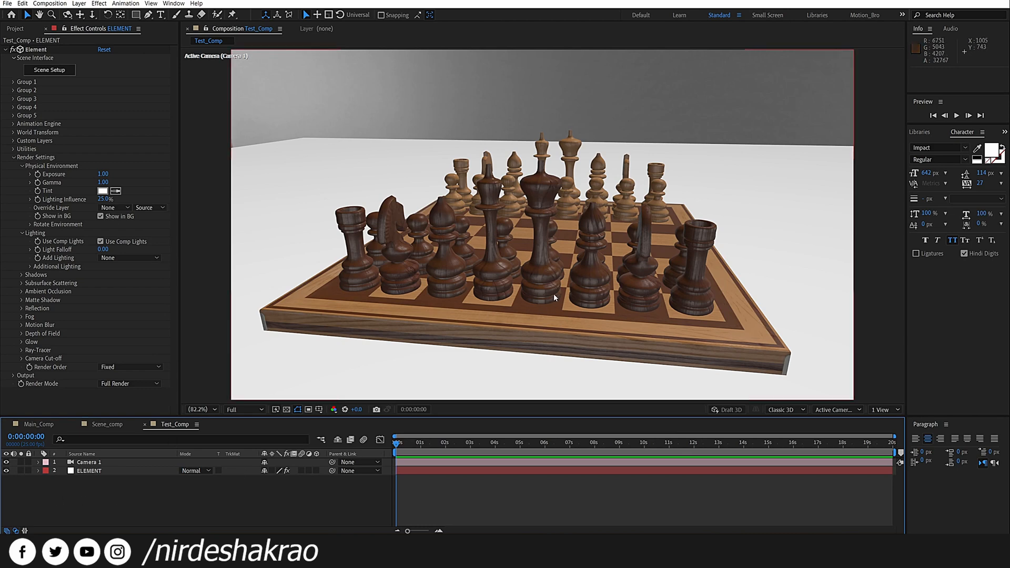
mouse_move(576, 285)
mouse_down()
mouse_move(480, 299)
mouse_move(559, 292)
mouse_up()
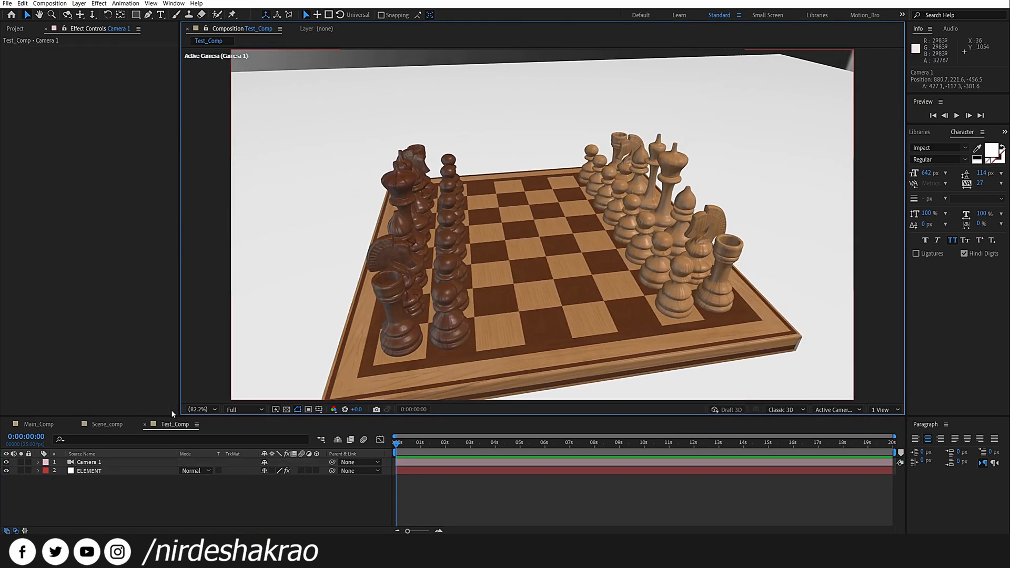
click(99, 472)
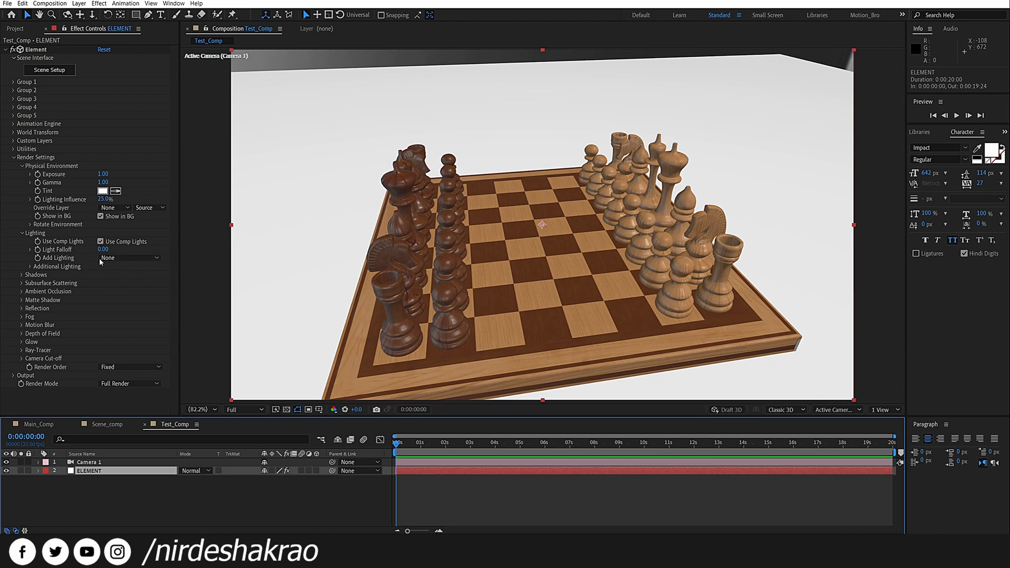
click(149, 259)
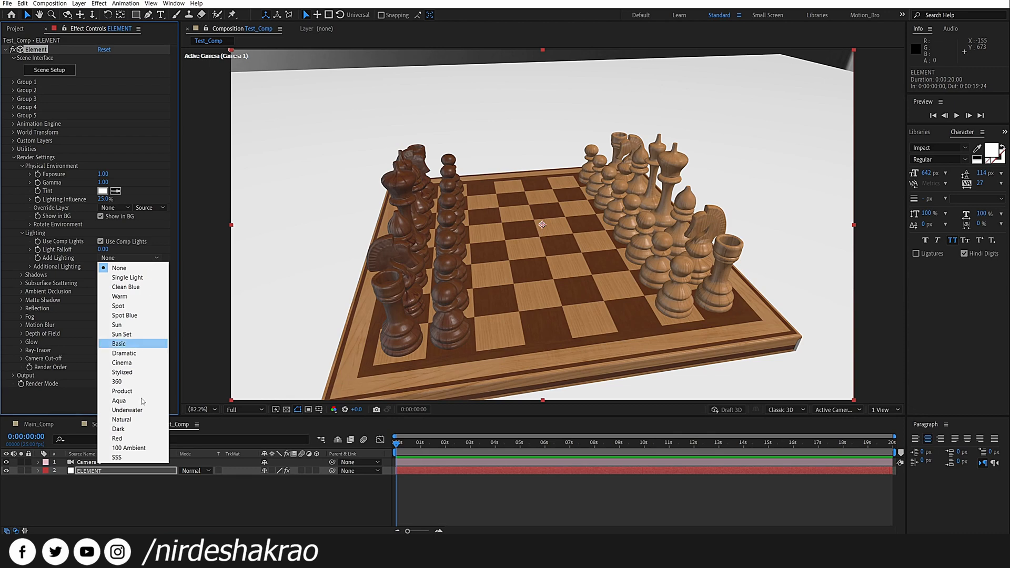
click(123, 298)
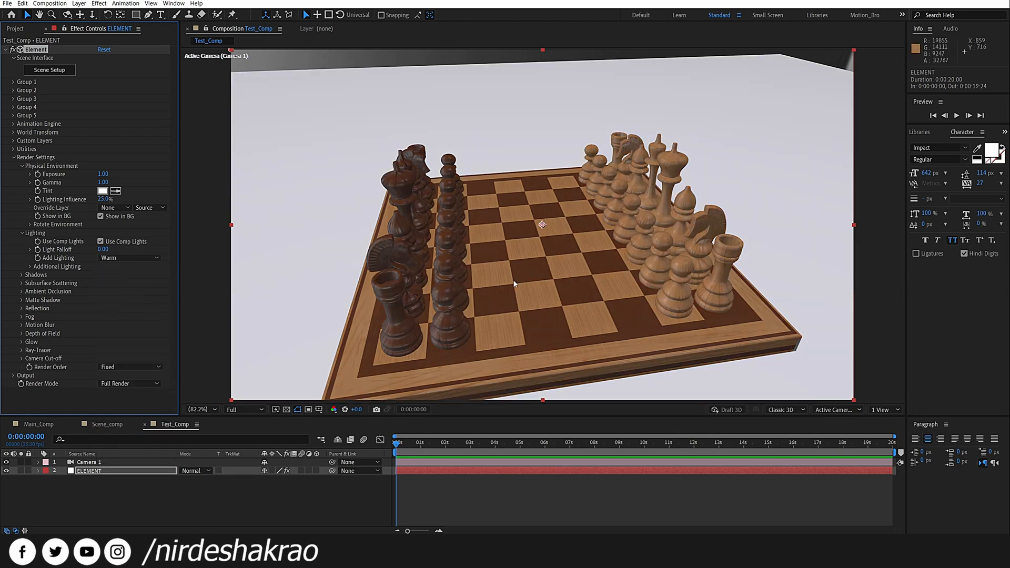
- Switch Add Lighting to the Sun Set preset and orbit the camera to judge it on the pieces
click(157, 258)
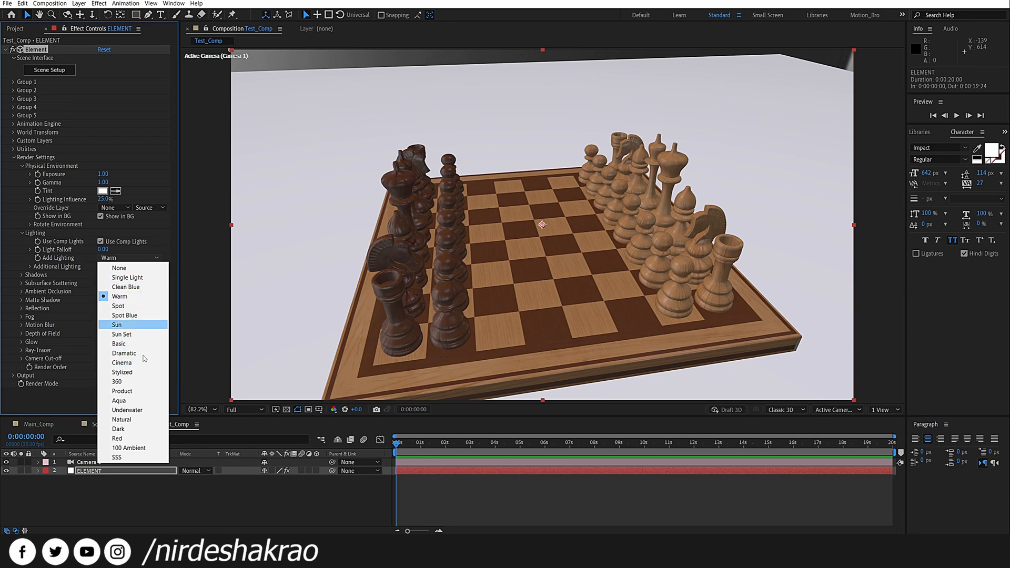
click(132, 335)
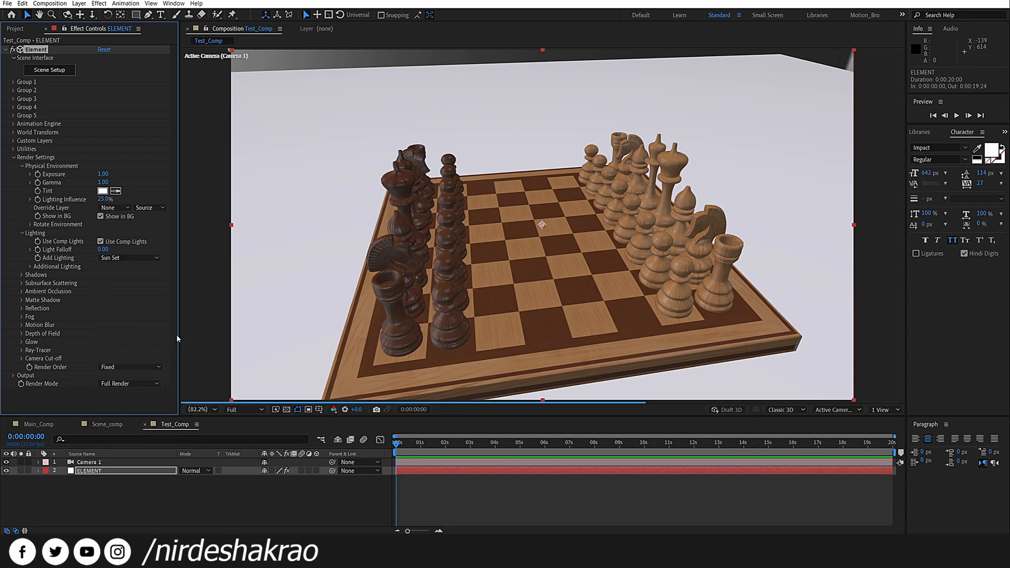
drag(523, 289, 491, 317)
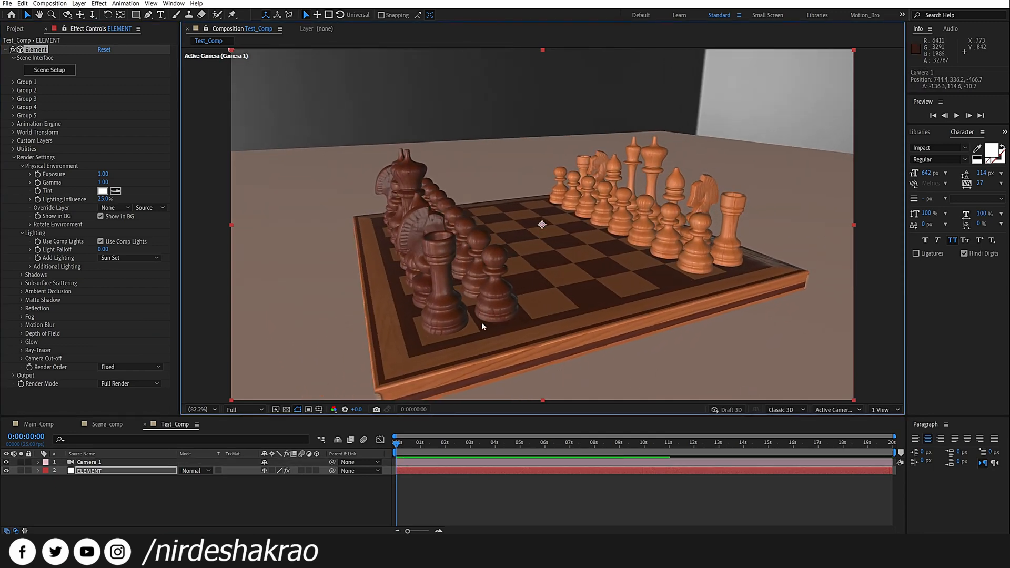
drag(688, 354, 667, 353)
drag(669, 241, 473, 275)
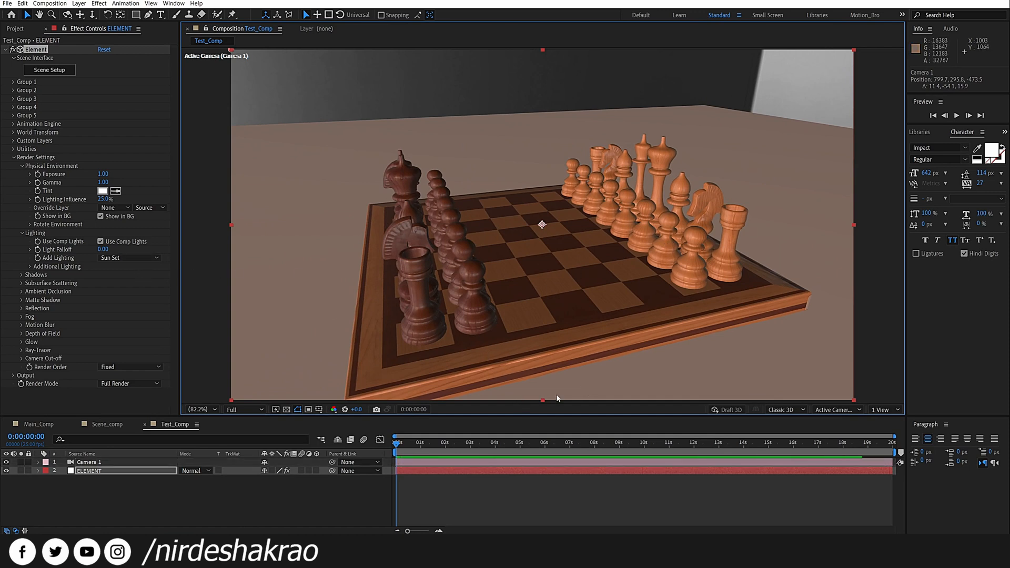
- Try the Dramatic, Cinema and Stylized Add Lighting presets one after another on the chess board
click(147, 258)
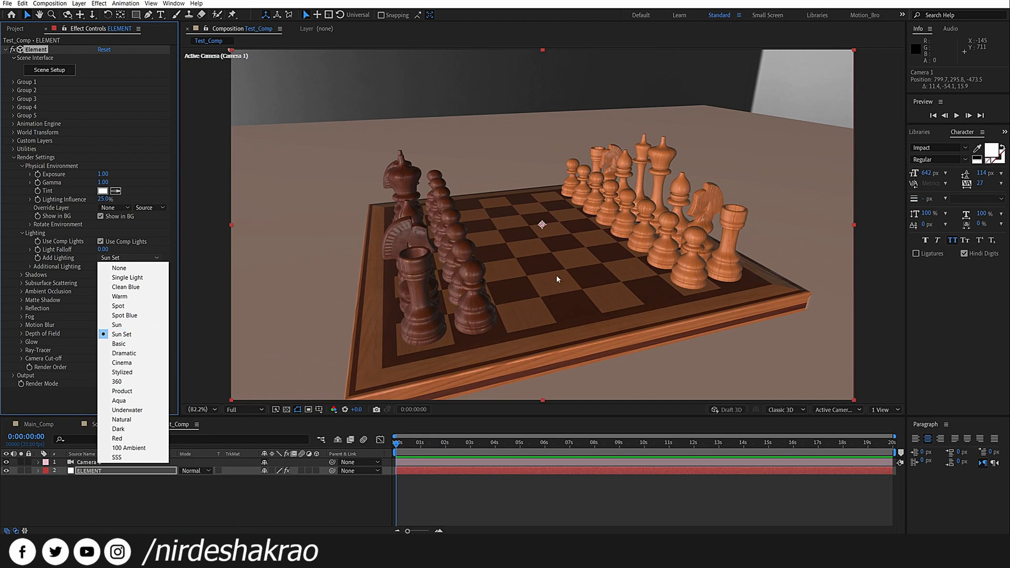
click(131, 353)
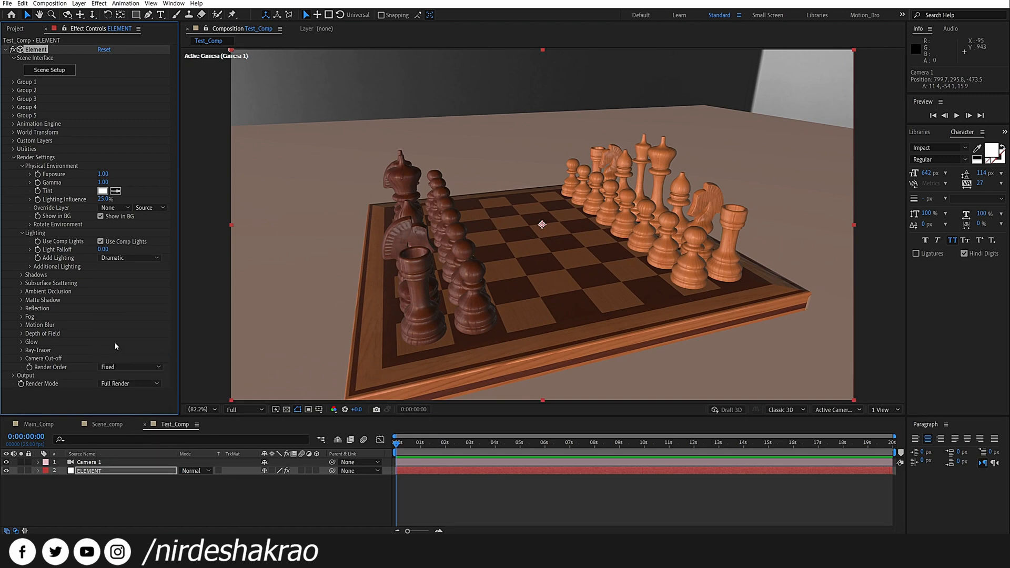
click(146, 260)
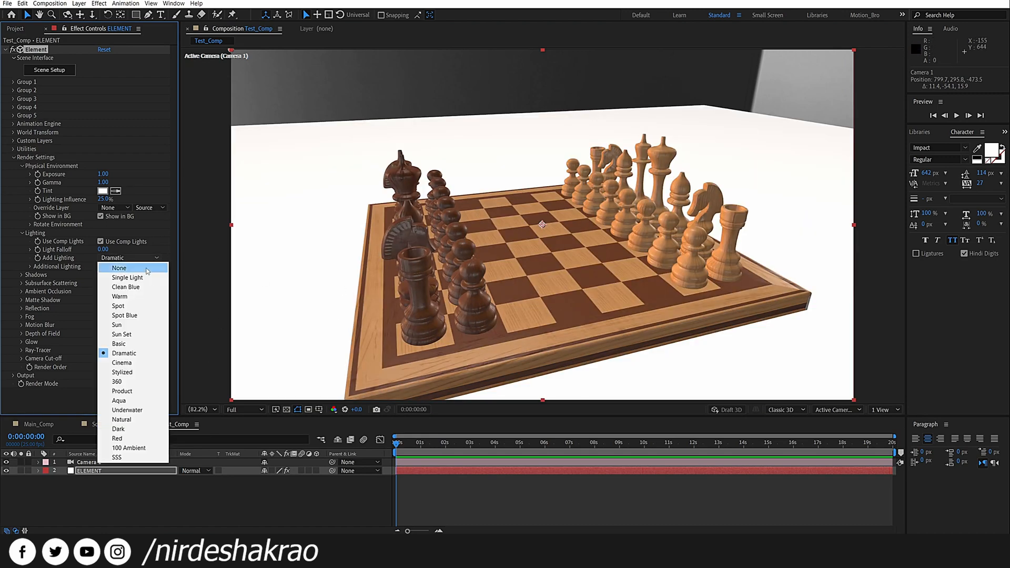
click(131, 363)
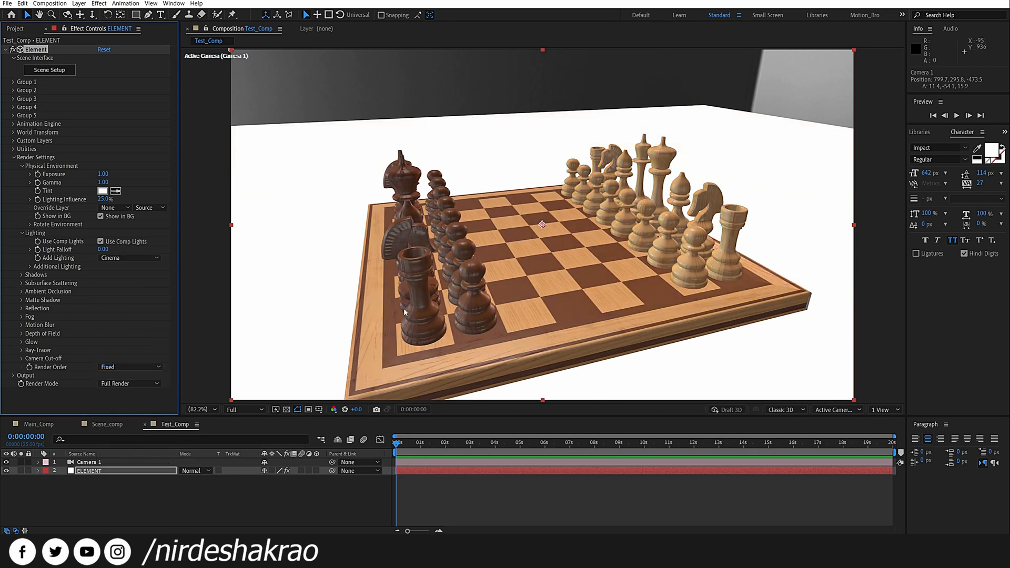
click(158, 258)
click(132, 370)
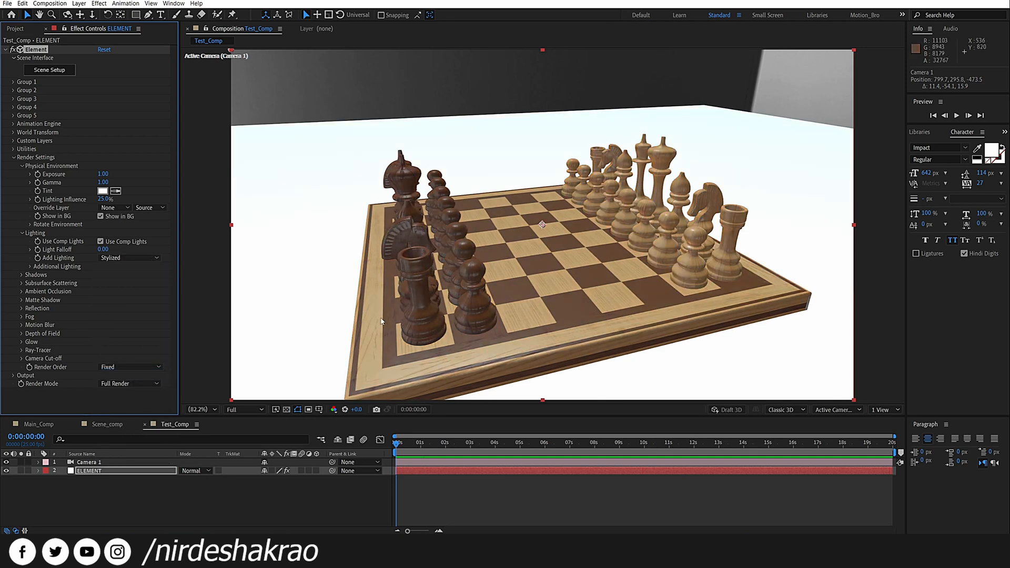
- Compare the Natural Add Lighting preset with None while orbiting around the front of the chess board
click(128, 259)
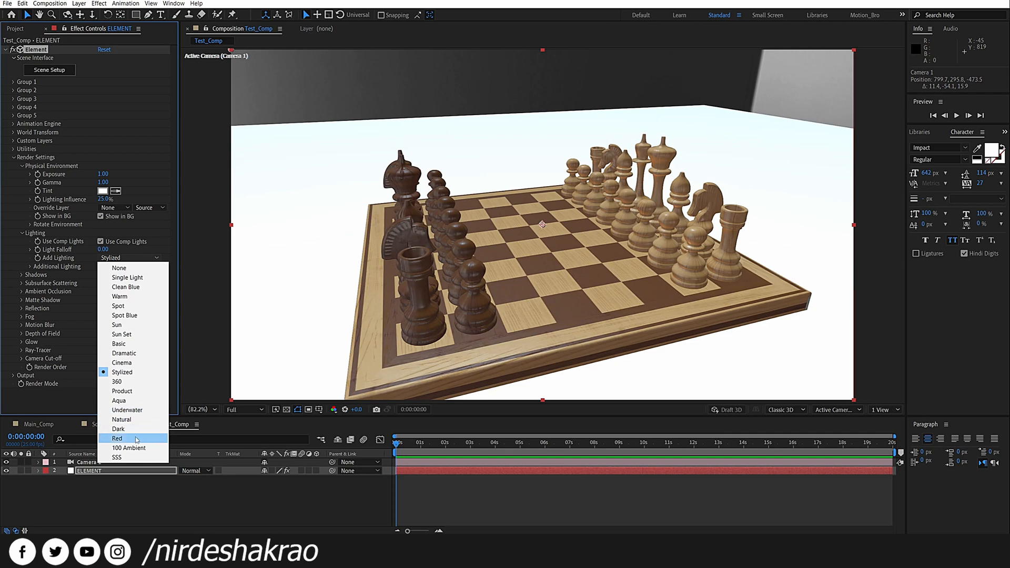
click(131, 419)
drag(581, 319, 558, 322)
click(128, 258)
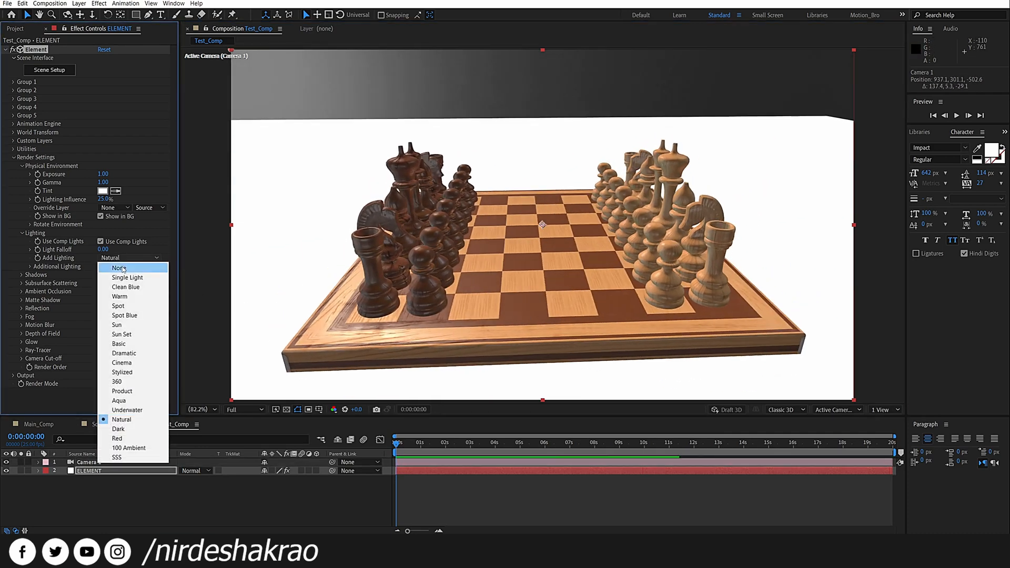
click(121, 265)
drag(334, 270, 204, 273)
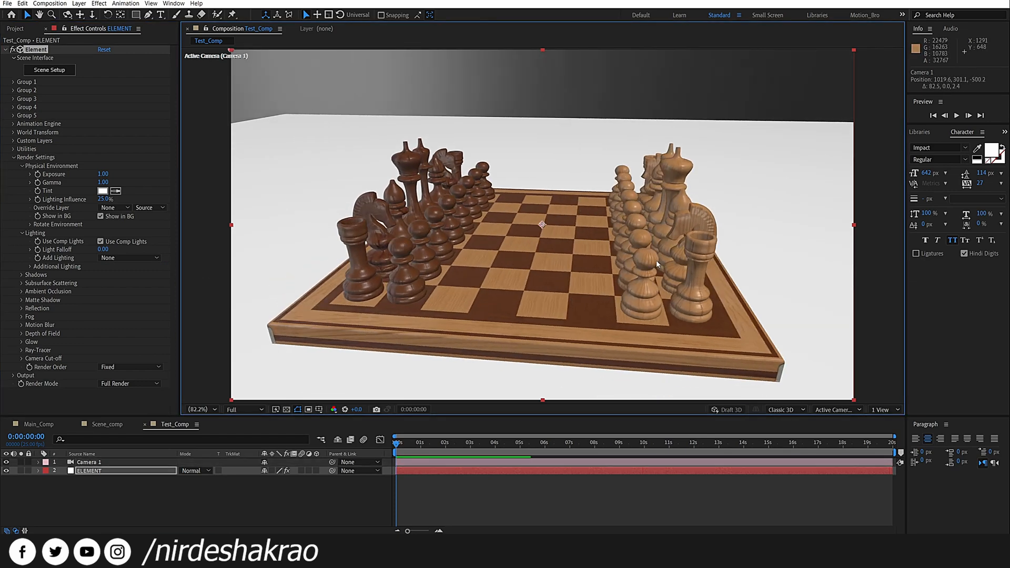
- Set Add Lighting to Natural and orbit the camera to a slightly higher front view of the board
click(127, 258)
click(141, 420)
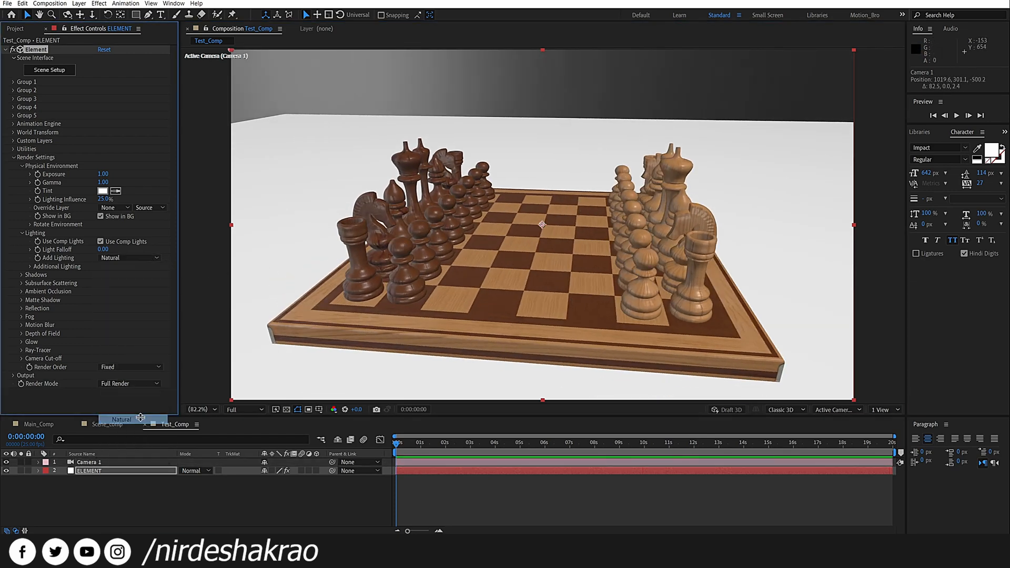
drag(441, 336, 542, 331)
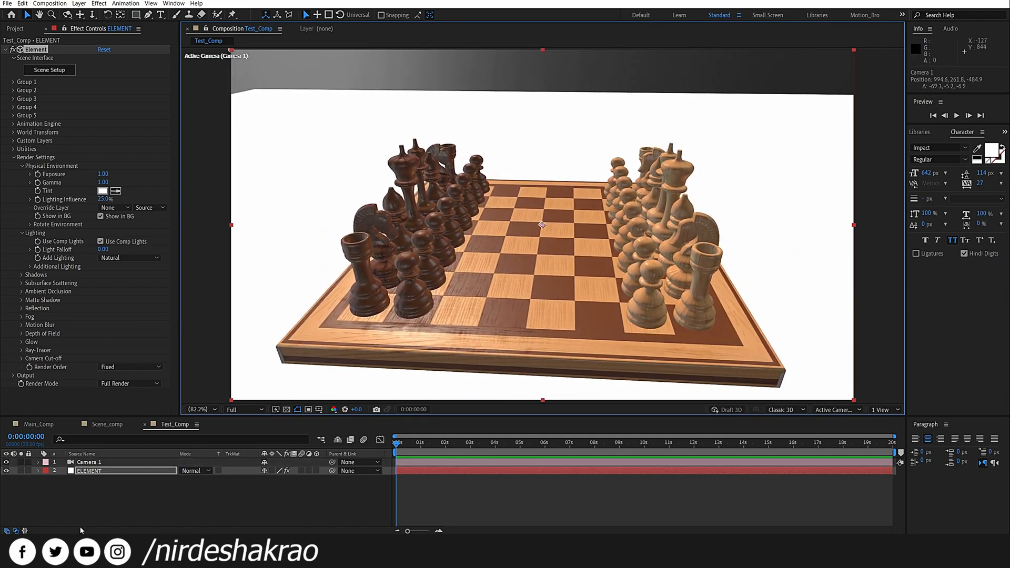
- Open the settings for a new light layer in Test_Comp with Parallel as its light type
click(133, 492)
drag(168, 416, 168, 402)
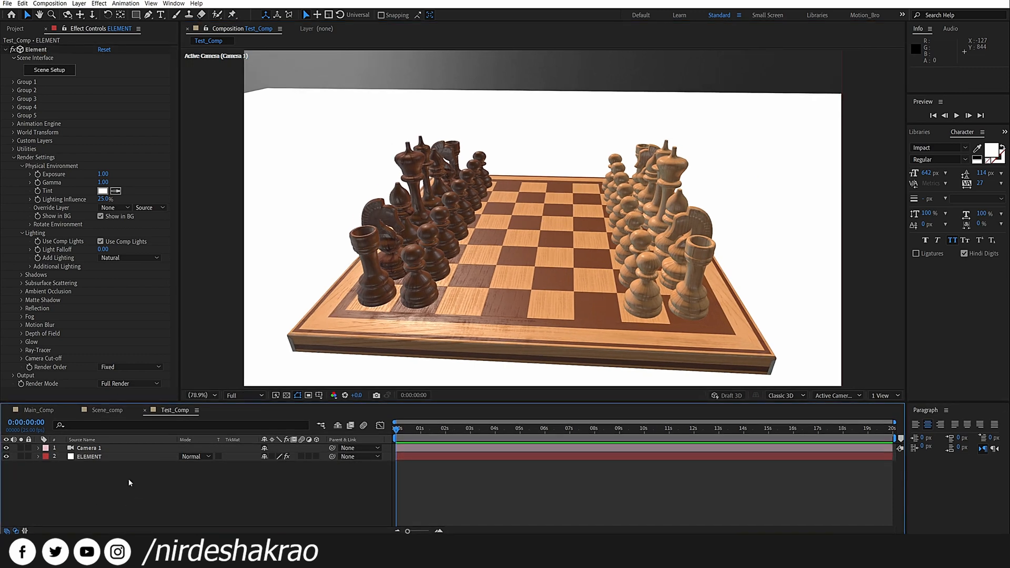
right_click(145, 474)
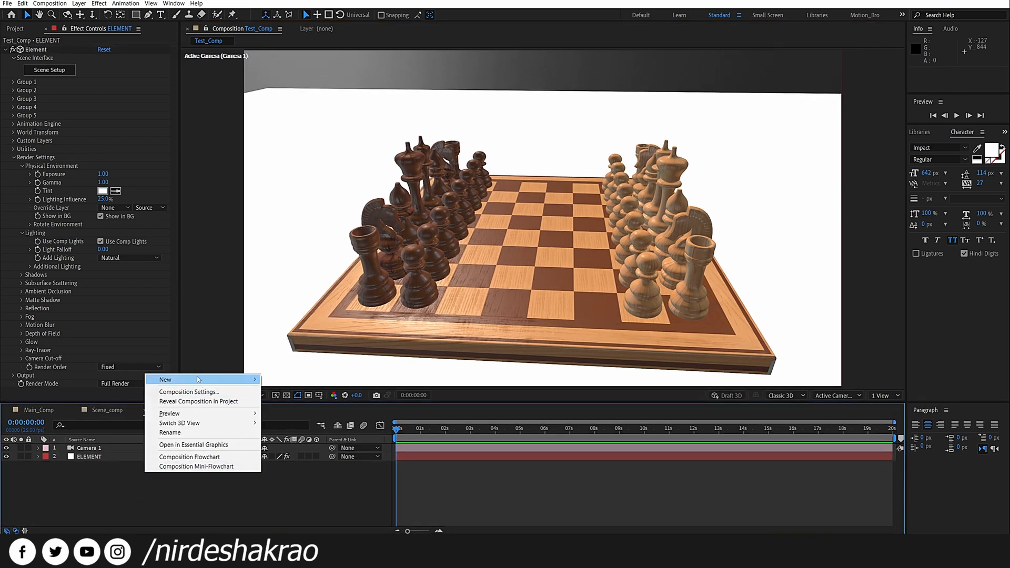
mouse_move(195, 381)
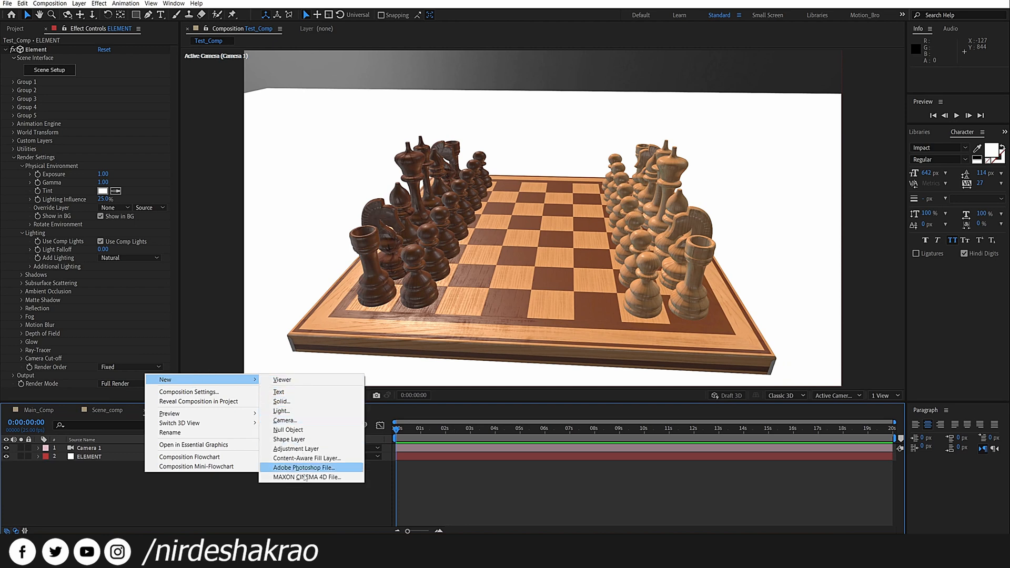
click(295, 411)
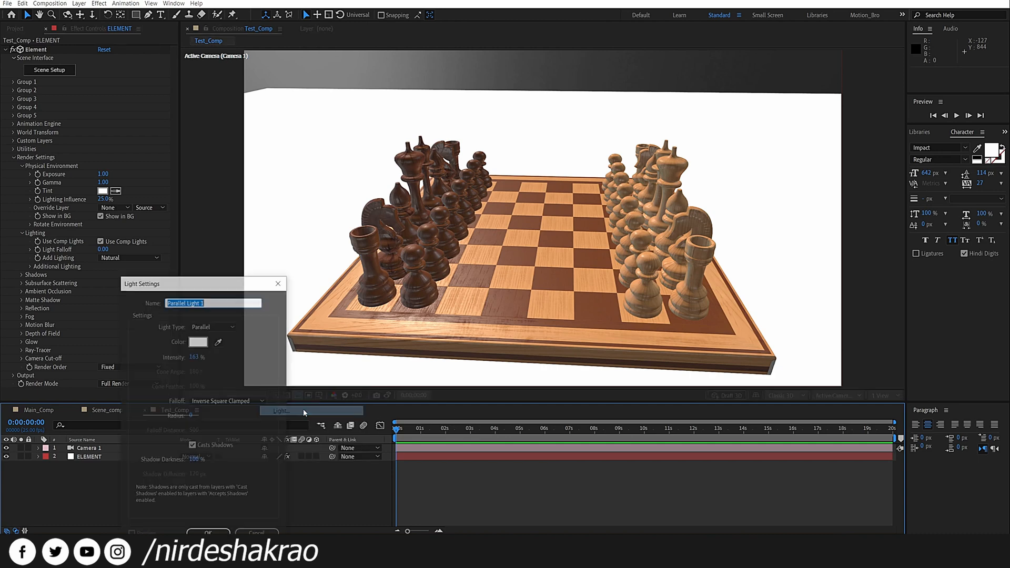
drag(228, 285, 509, 122)
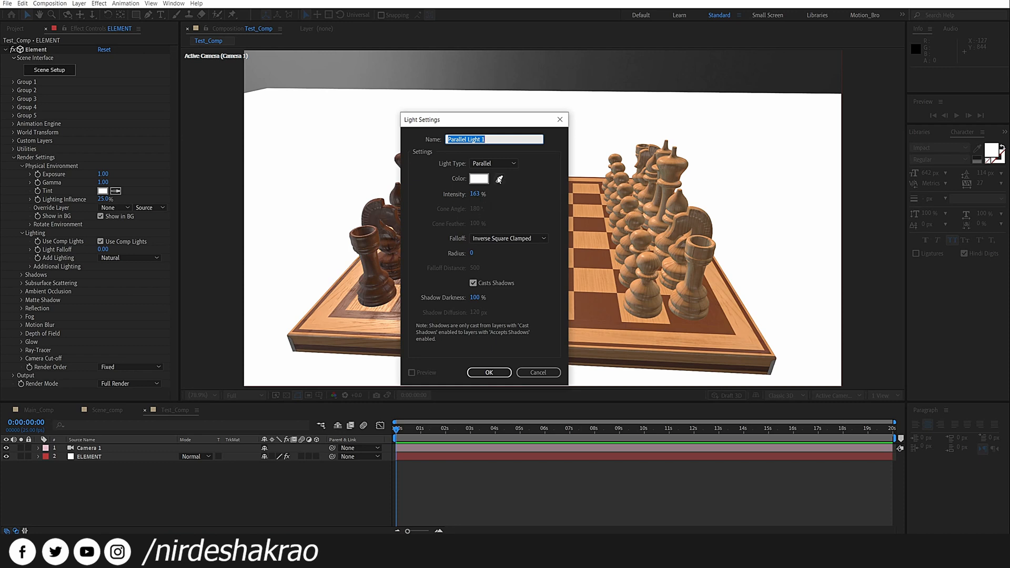
click(505, 162)
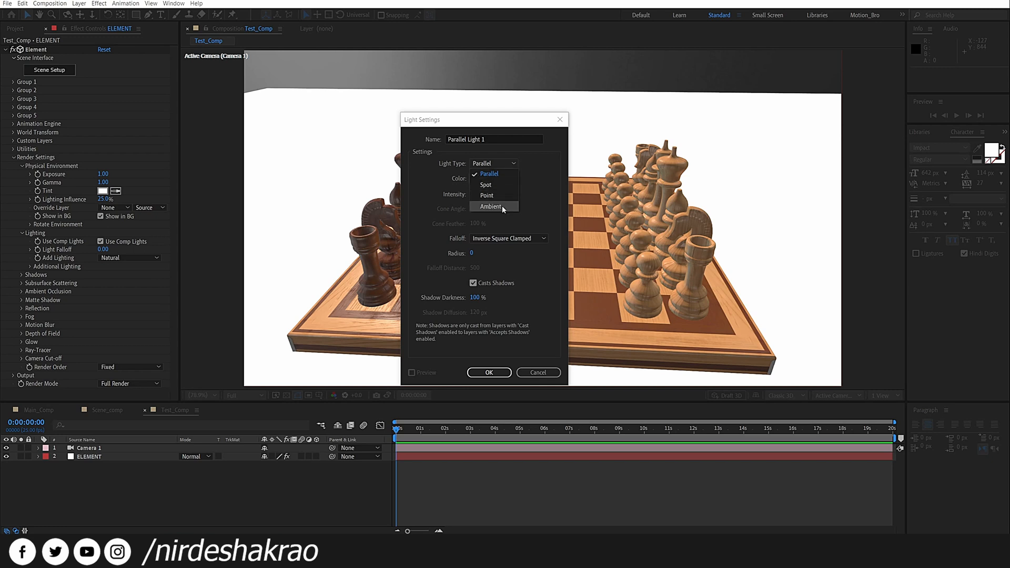
click(459, 179)
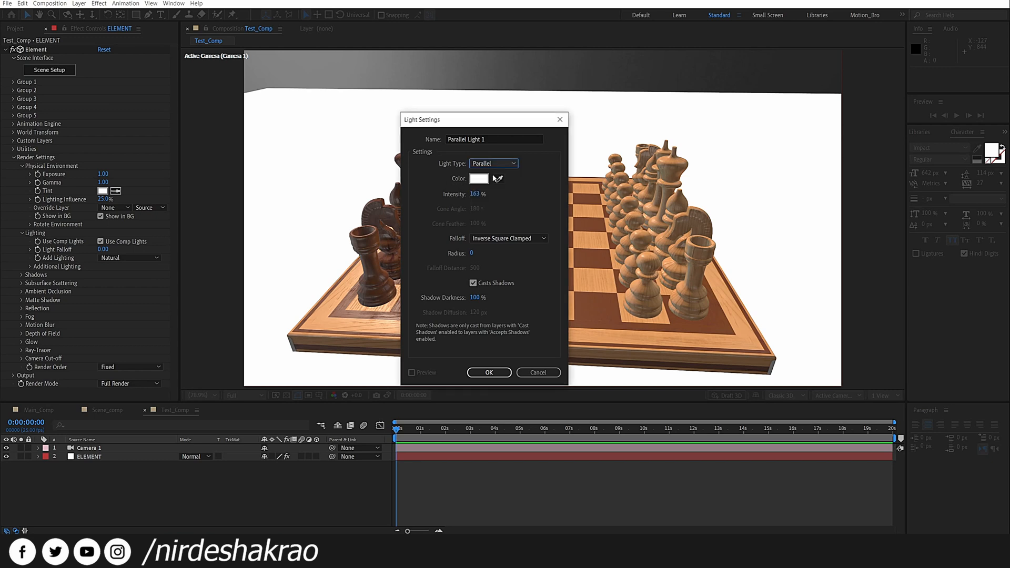
- Set the new parallel light's intensity to 200% and its falloff to None, and create the light
mouse_move(478, 196)
mouse_down()
mouse_move(509, 198)
mouse_move(483, 203)
mouse_up()
click(479, 199)
text(200)
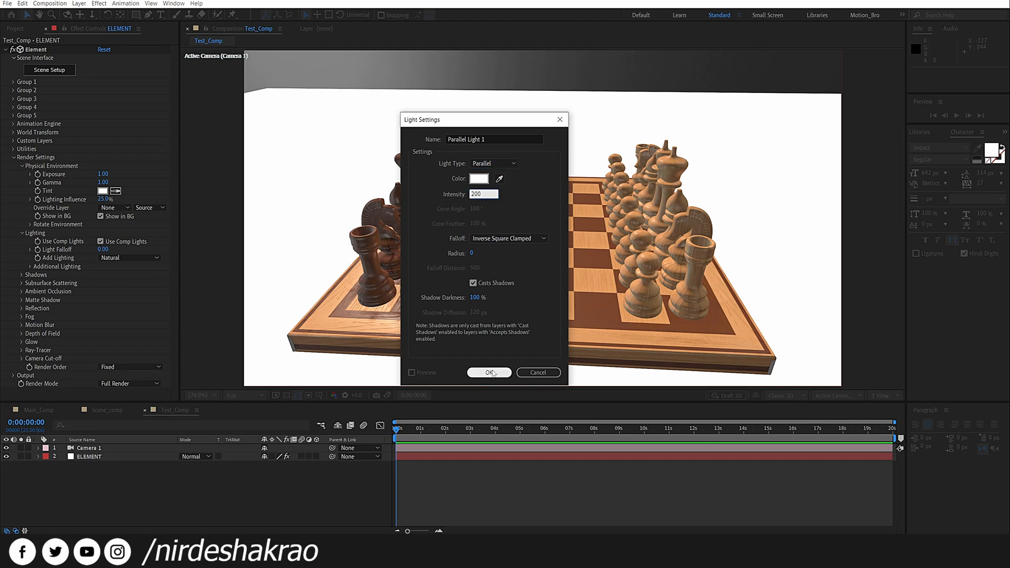
click(537, 239)
click(515, 253)
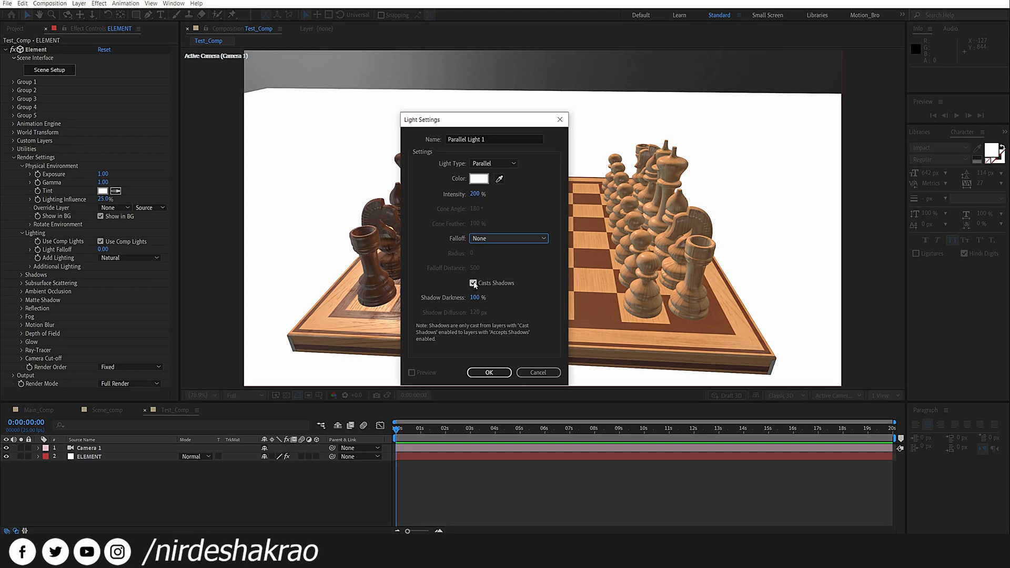
click(497, 372)
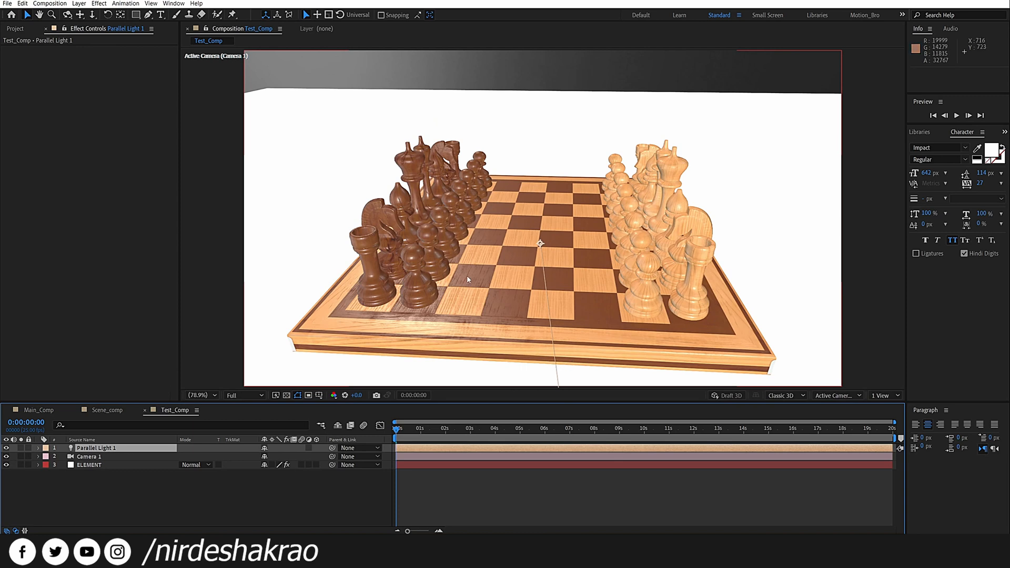
- Split the composition into two views, showing the whole scene from the top beside the active camera at 50% zoom
scroll(488, 296, down, 2)
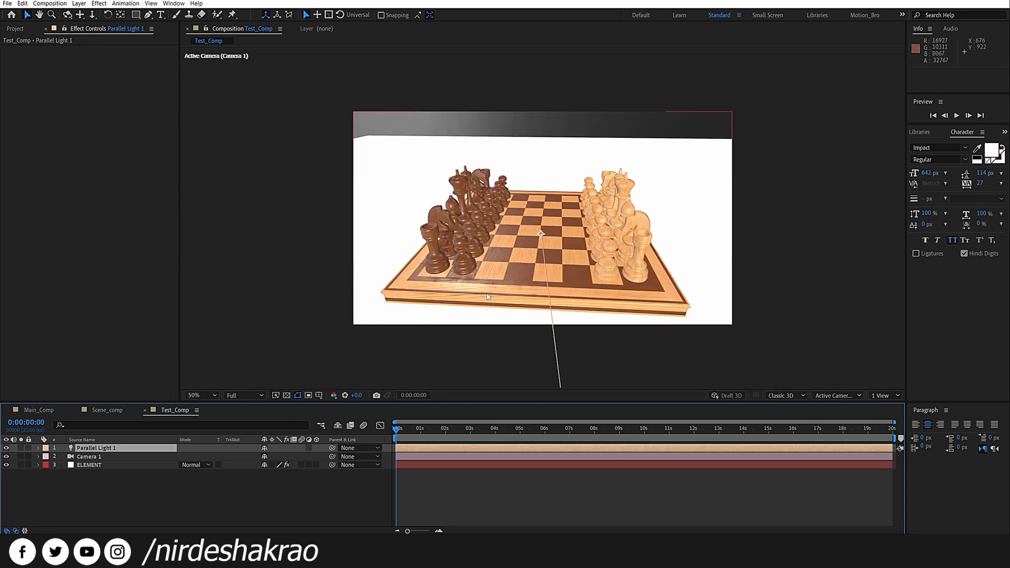
click(892, 396)
click(896, 417)
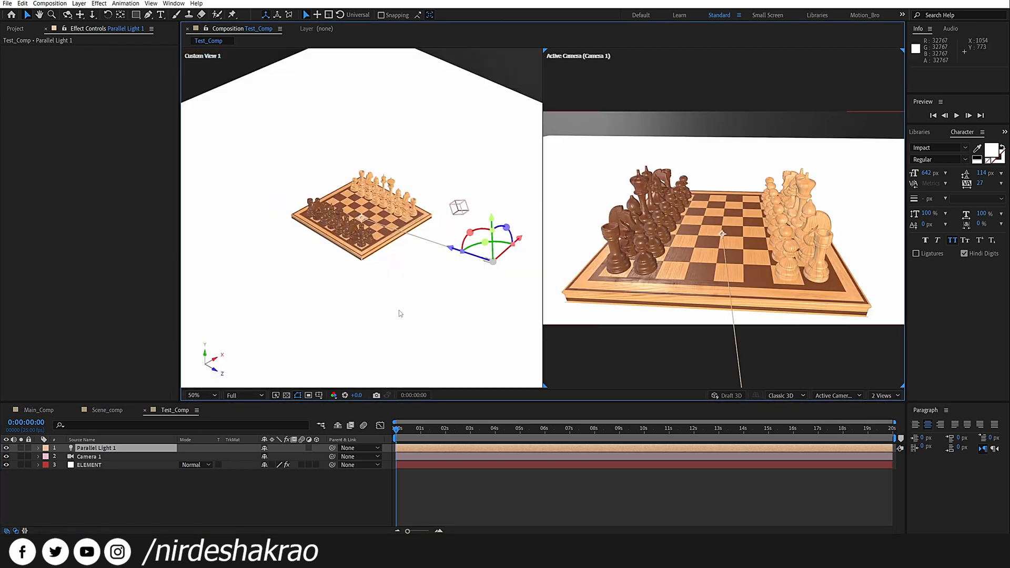
click(375, 316)
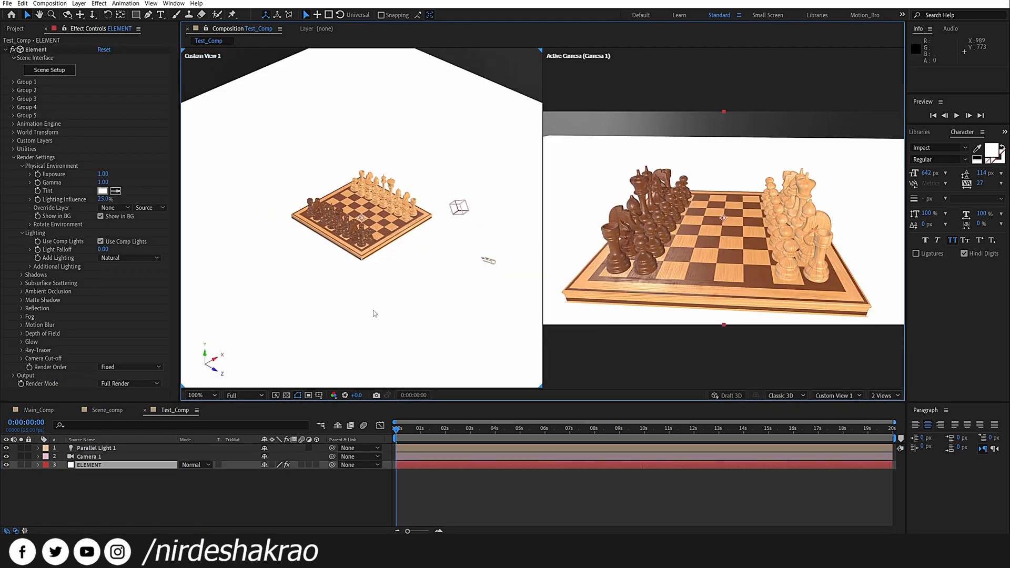
click(833, 401)
click(831, 284)
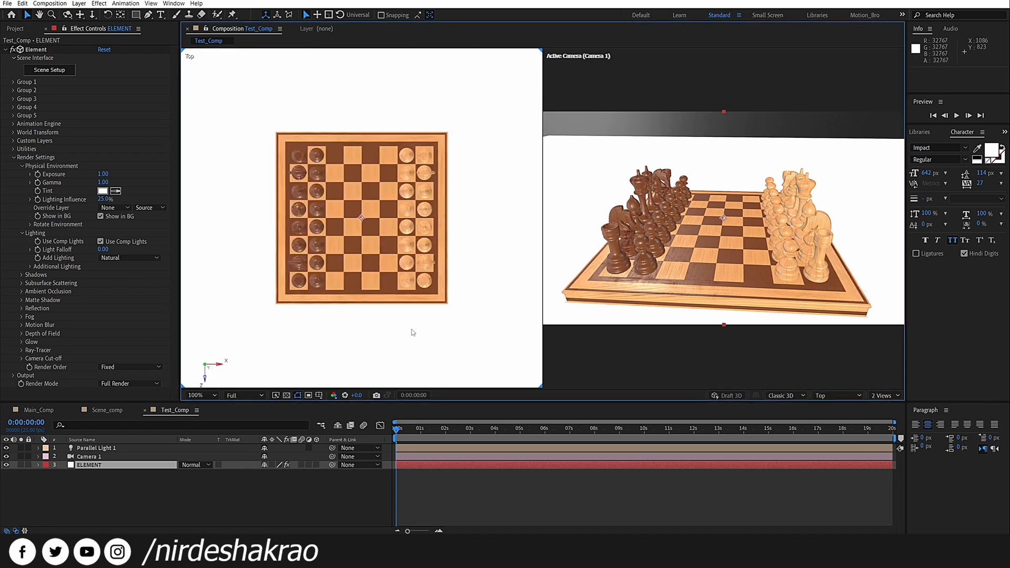
key(comma)
key(comma)
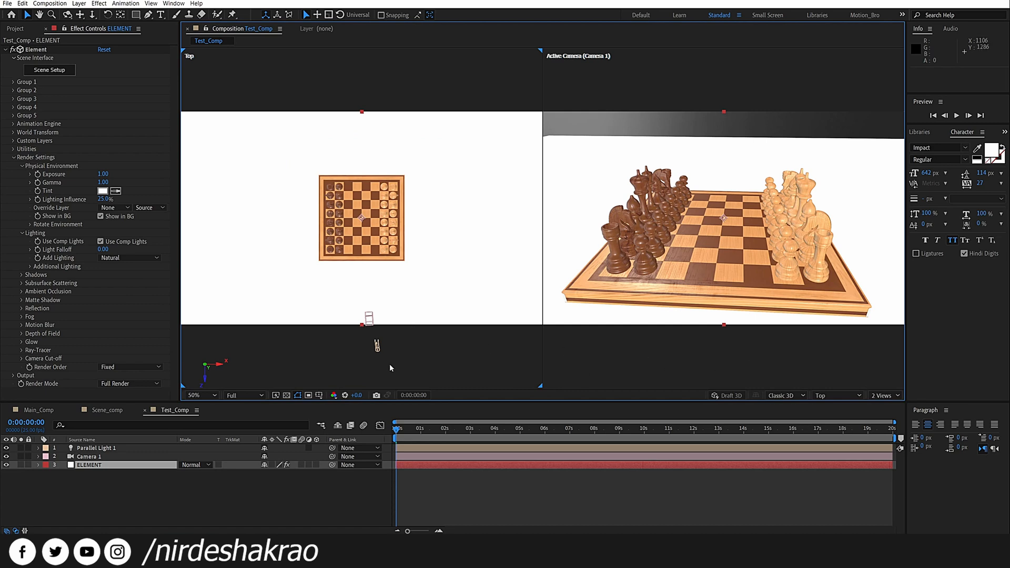
- Move Parallel Light 1 in the top view to just behind the far edge of the board, at about 916, 584, 363
click(377, 347)
key(period)
drag(388, 294, 378, 152)
click(359, 273)
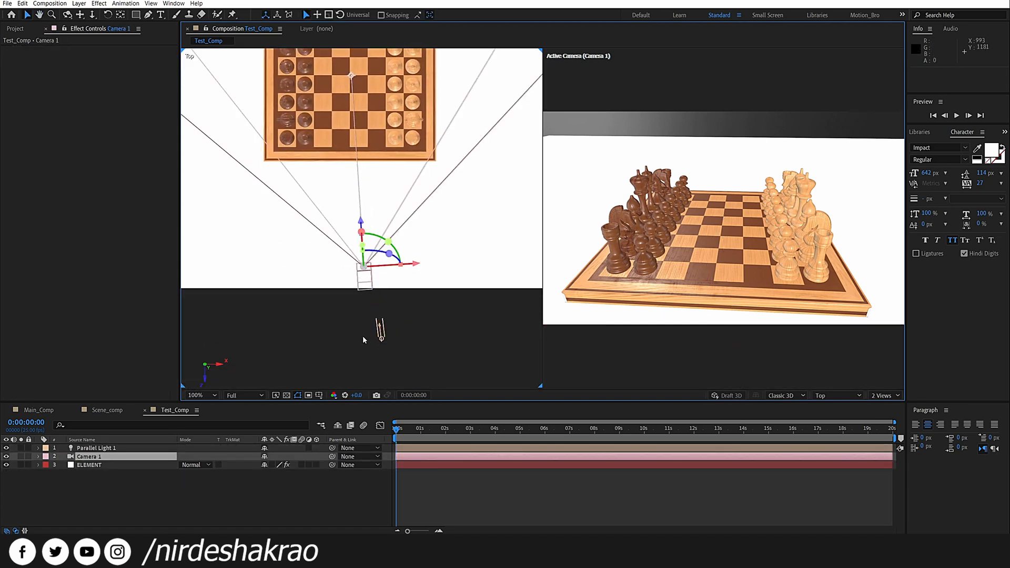
click(383, 331)
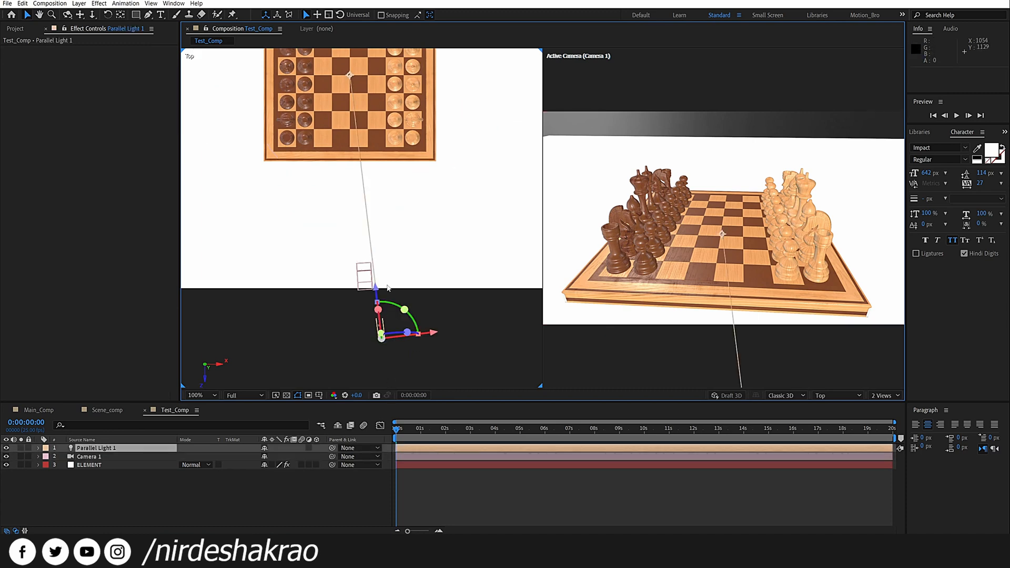
drag(415, 286, 430, 376)
scroll(432, 308, down, 1)
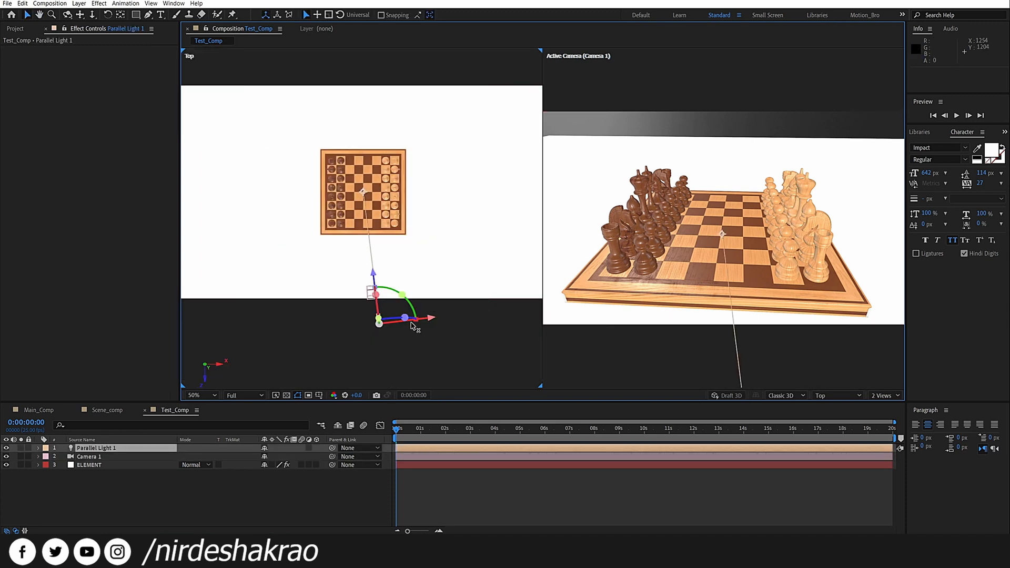
drag(374, 277, 345, 55)
drag(393, 159, 419, 296)
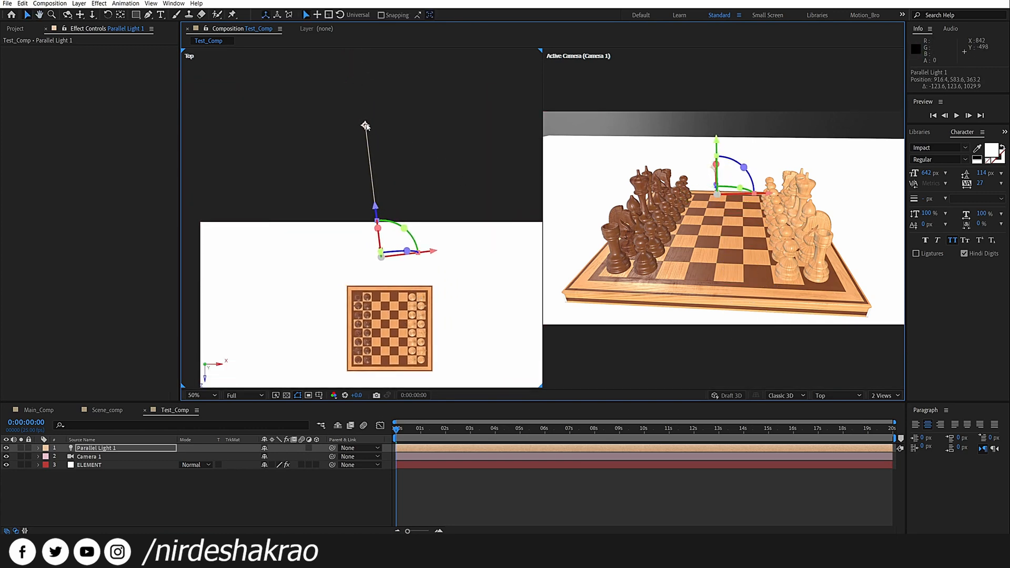
- Move the parallel light's point of interest back over the near half of the board, at about 944, 664, -96
scroll(386, 275, up, 1)
scroll(392, 164, down, 1)
drag(366, 127, 381, 353)
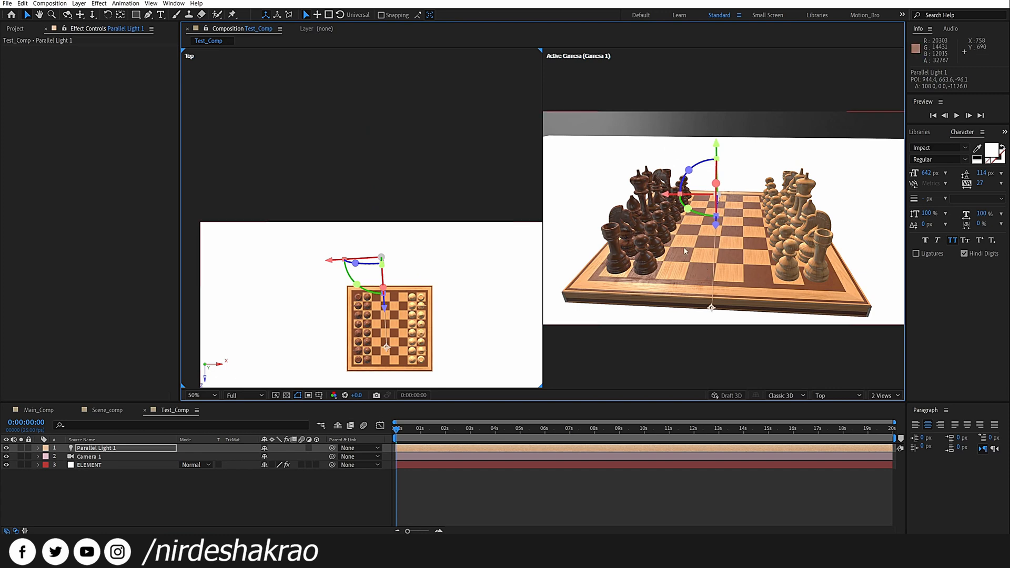
drag(419, 280, 398, 193)
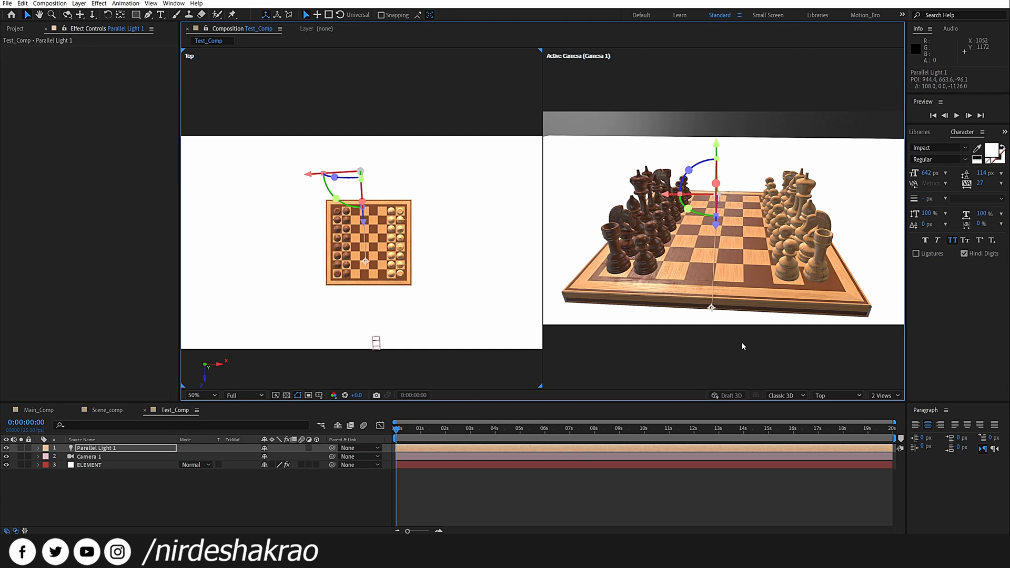
- Deselect the light and return to a single active camera view fitted to the panel
click(772, 353)
click(884, 395)
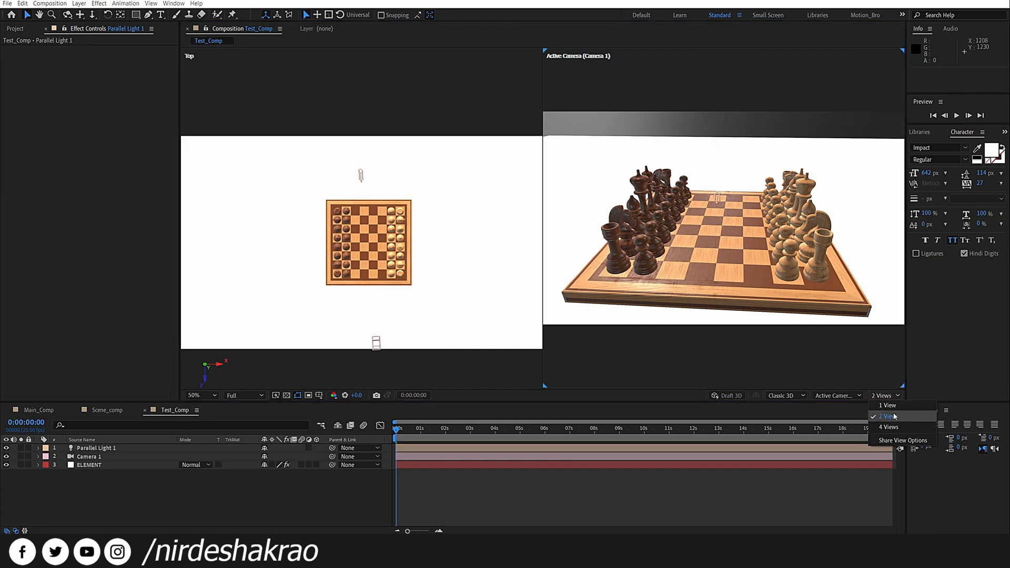
click(893, 411)
click(202, 396)
click(211, 223)
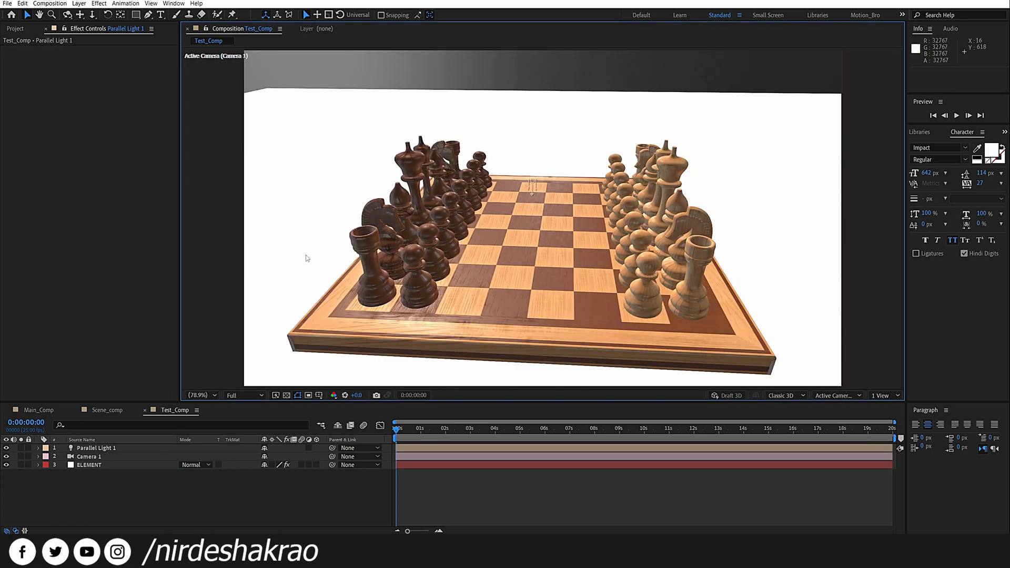
- Enable shadows in the ELEMENT layer's render settings and set the shadow mode to Ray-Traced
click(87, 465)
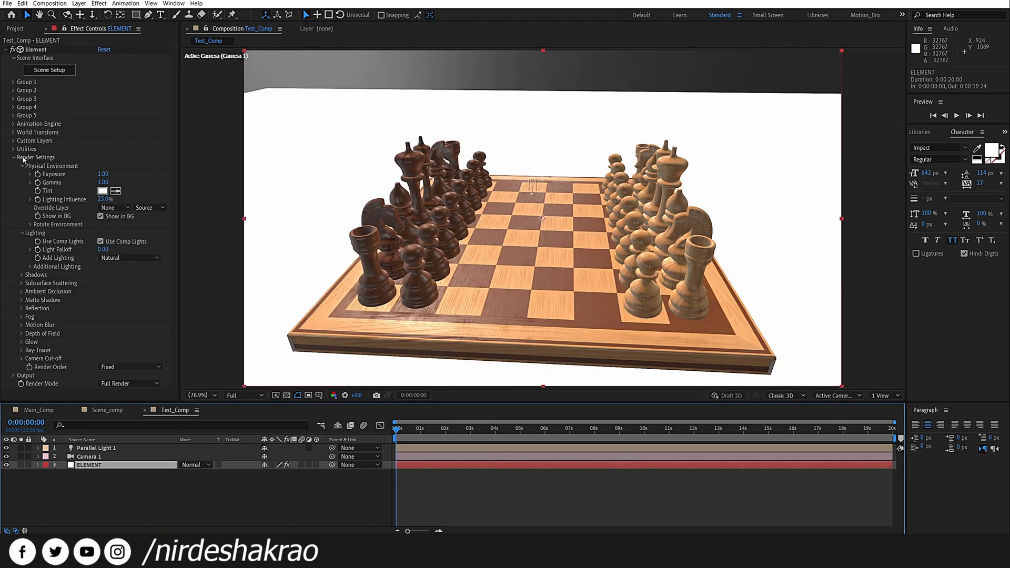
click(22, 275)
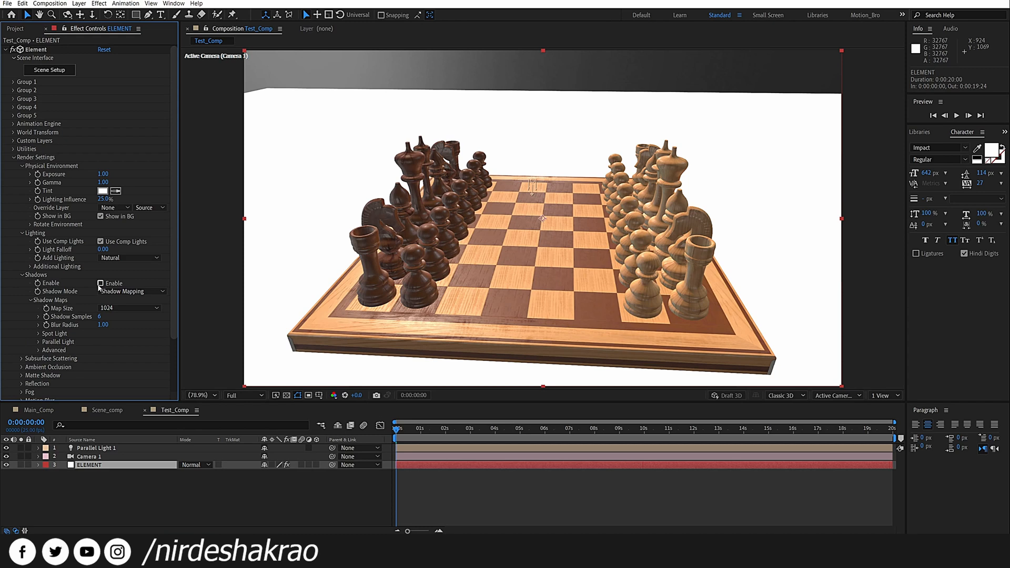
click(101, 283)
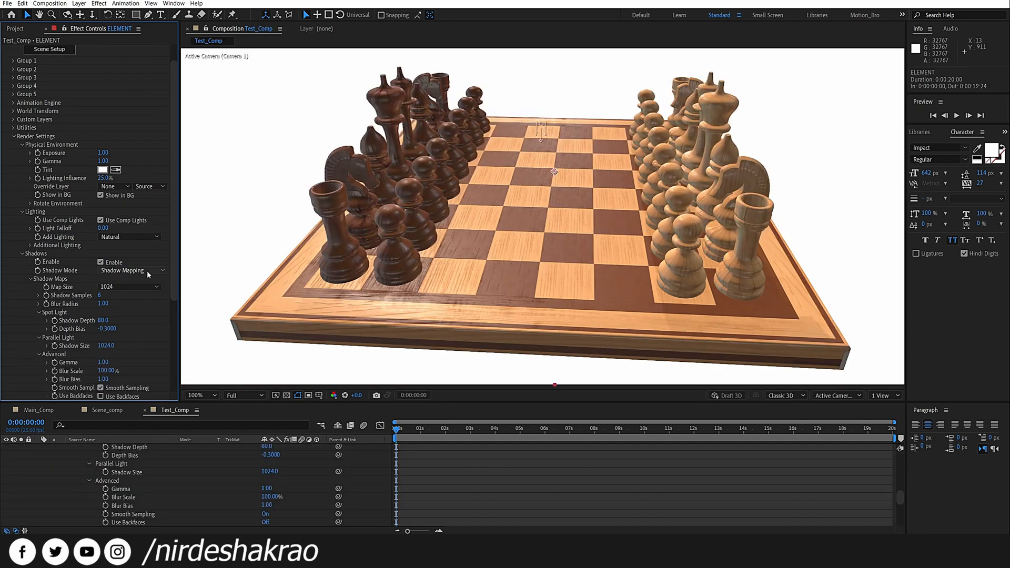
click(147, 271)
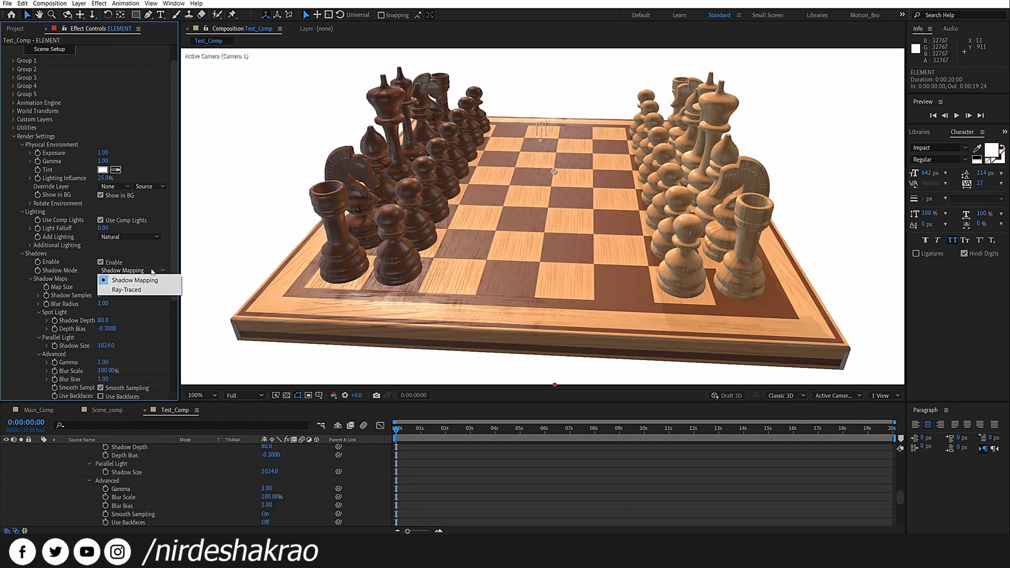
click(140, 290)
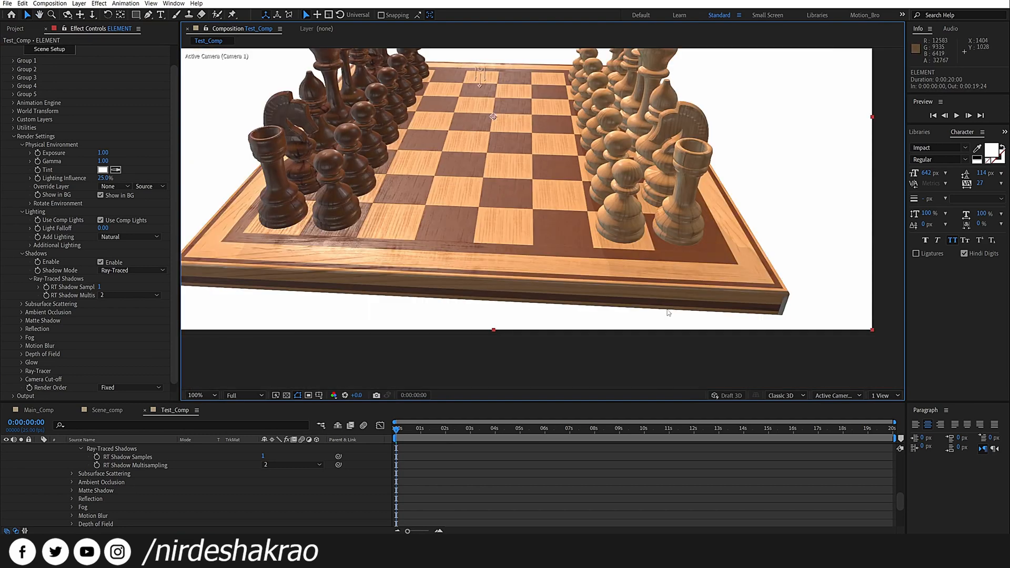
drag(668, 313, 752, 362)
drag(628, 207, 616, 188)
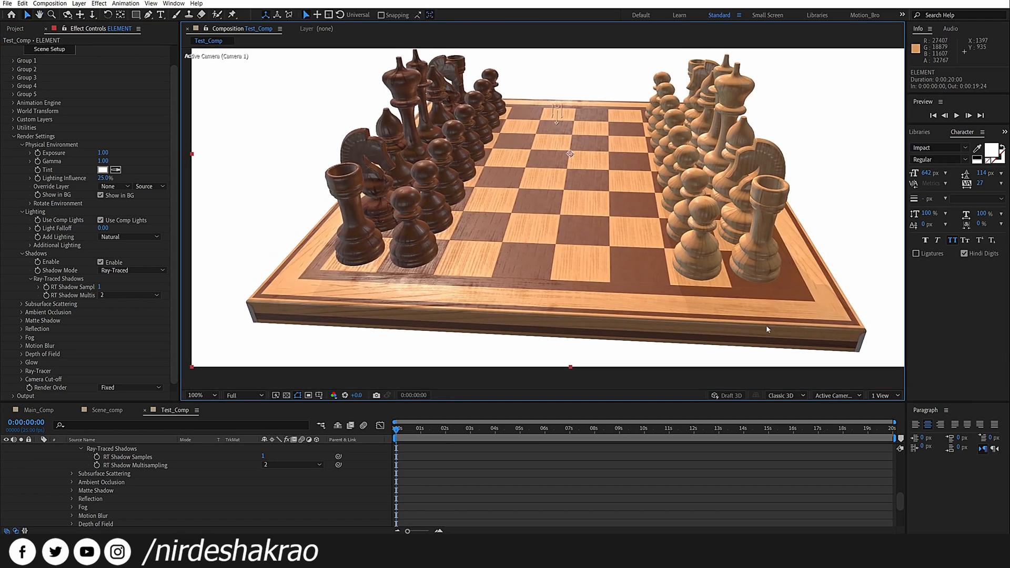
- Split the composition into two views again, showing the scene from the right beside the active camera
click(885, 396)
click(895, 421)
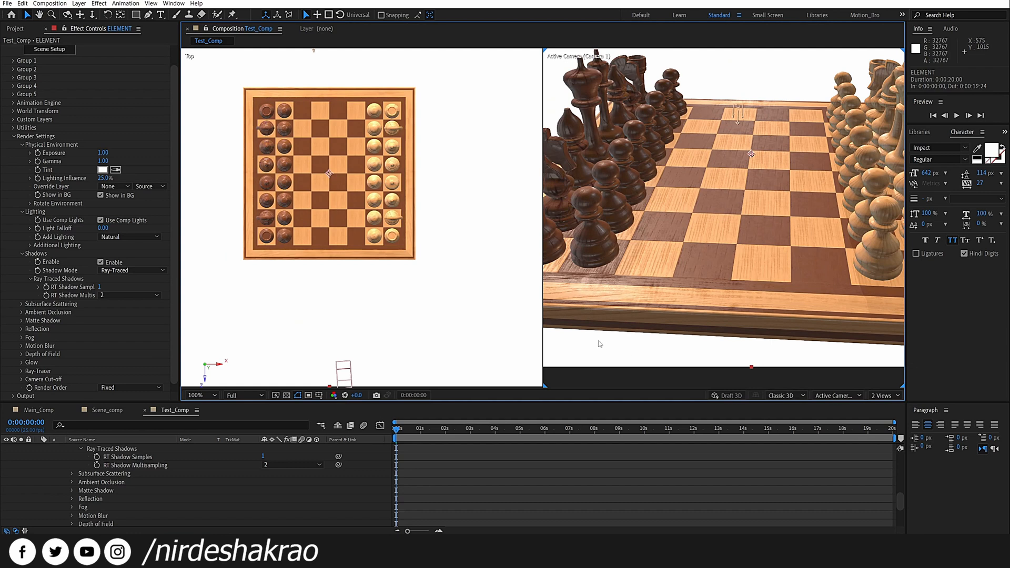
click(436, 361)
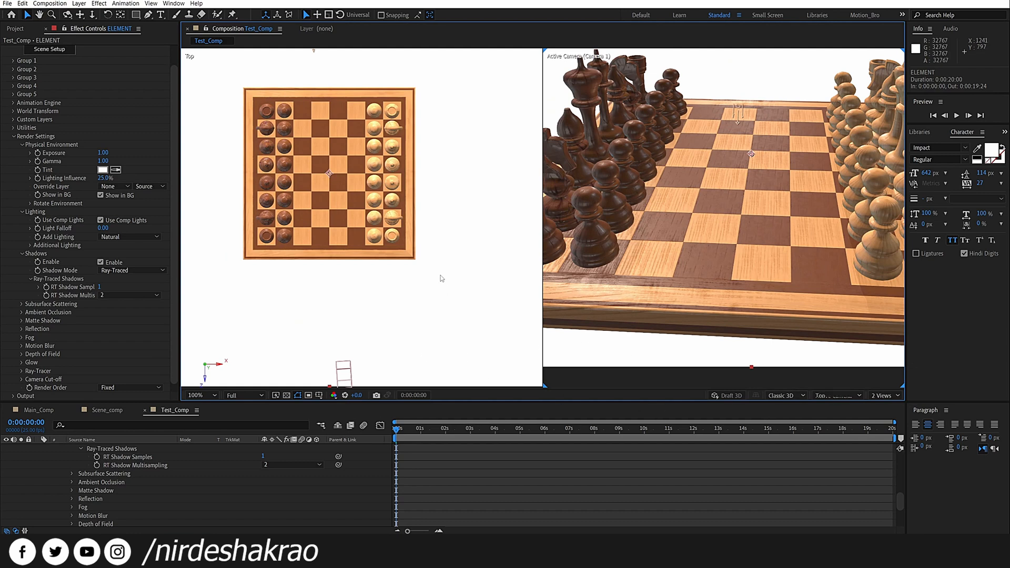
click(855, 397)
click(844, 300)
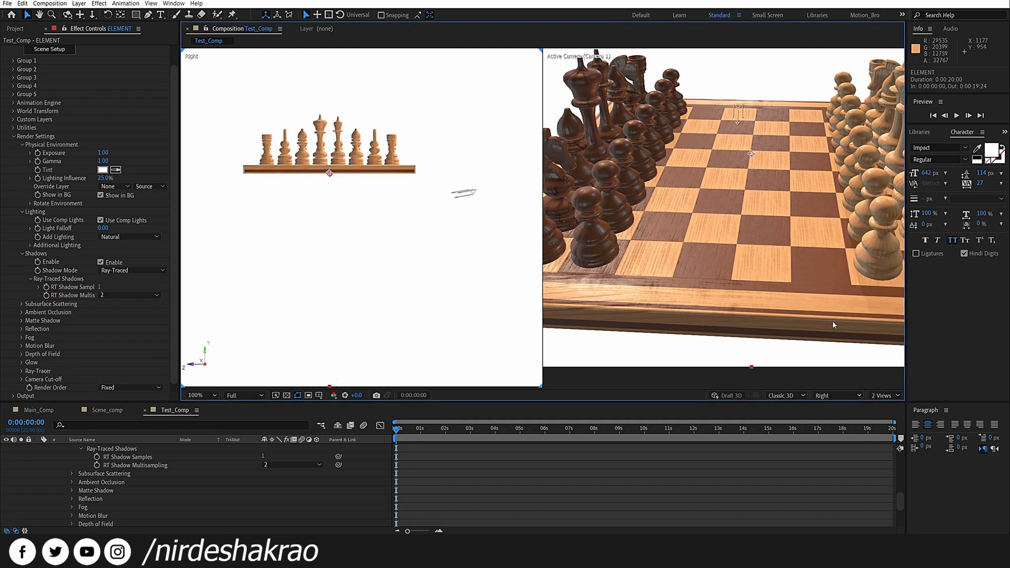
- Lower the parallel light to about 916, 634, 372 and aim it steeply downward with its point of interest at about 944, 913, 203
click(462, 239)
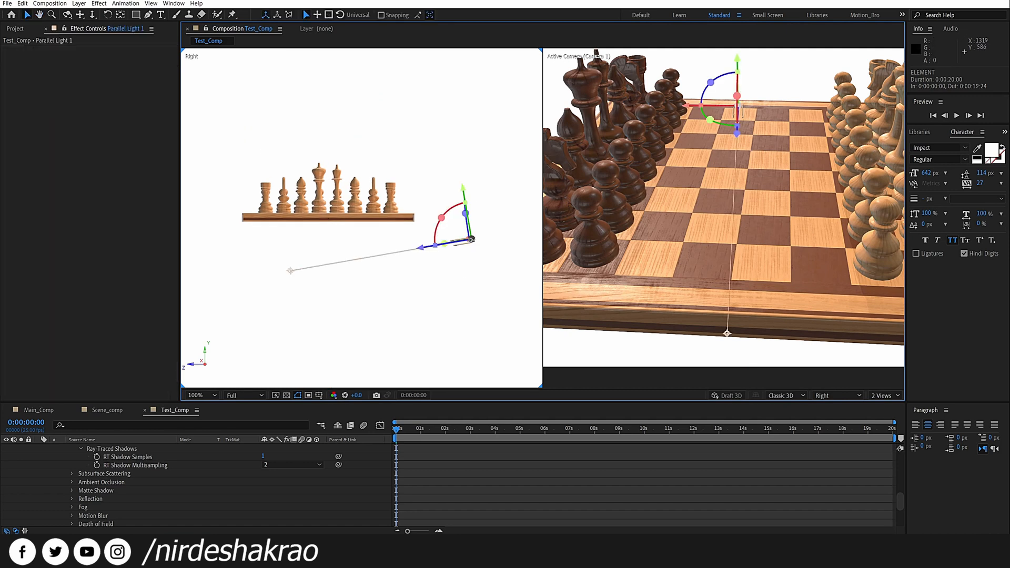
drag(462, 190, 458, 213)
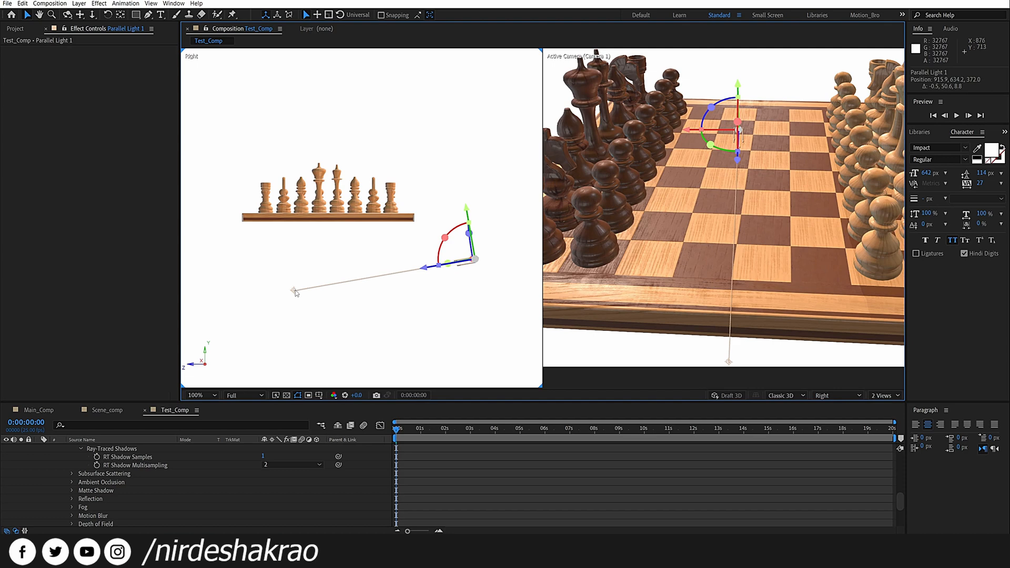
drag(294, 291, 410, 369)
drag(738, 296, 622, 294)
drag(737, 314, 710, 301)
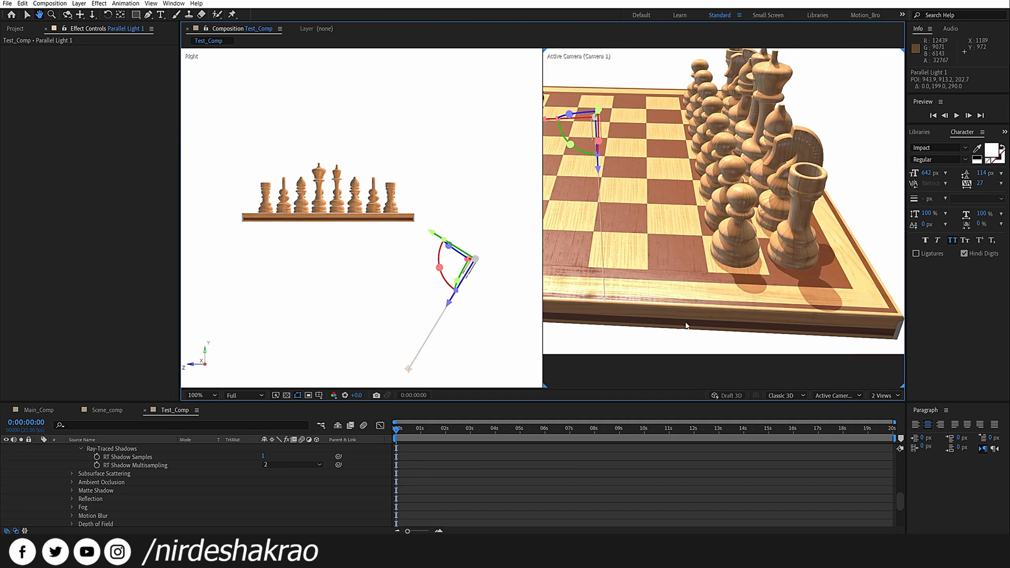
- Raise the parallel light to about 913, 230, 420 above the board and aim its point of interest at about 941, 463, 59
drag(409, 368, 448, 361)
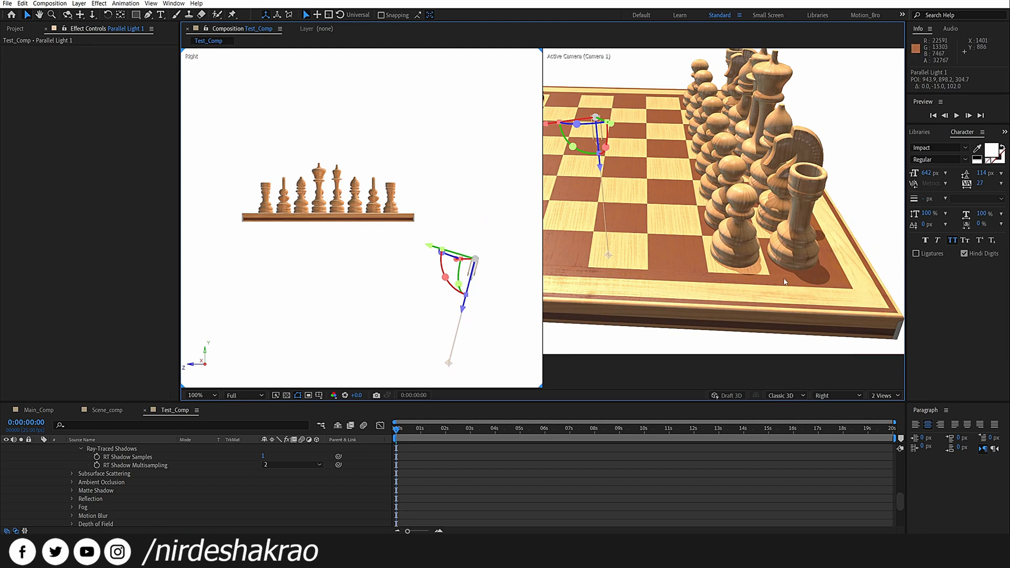
drag(442, 362, 317, 317)
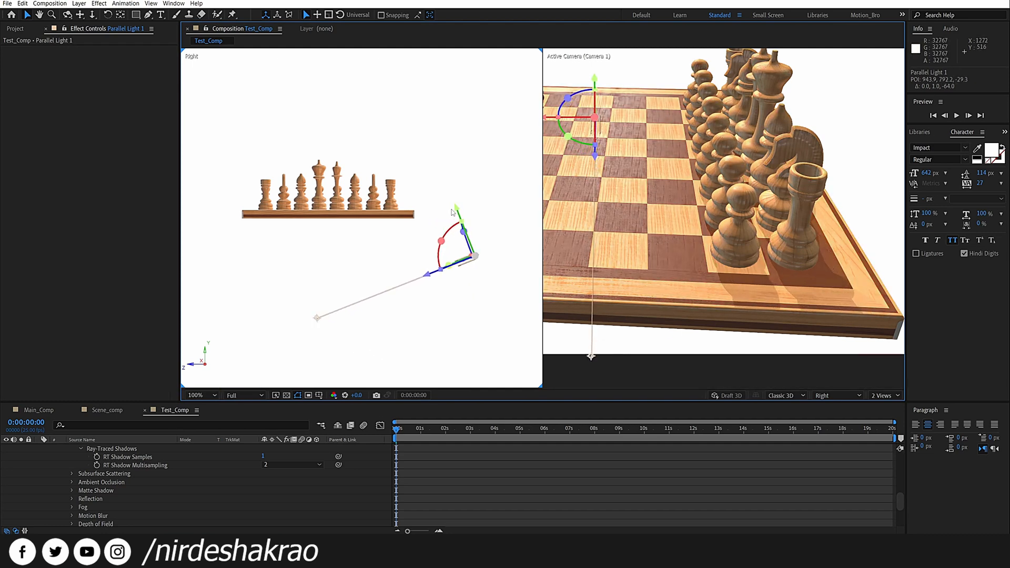
drag(457, 210, 404, 73)
drag(384, 141, 424, 89)
drag(461, 213, 464, 261)
drag(478, 96, 480, 100)
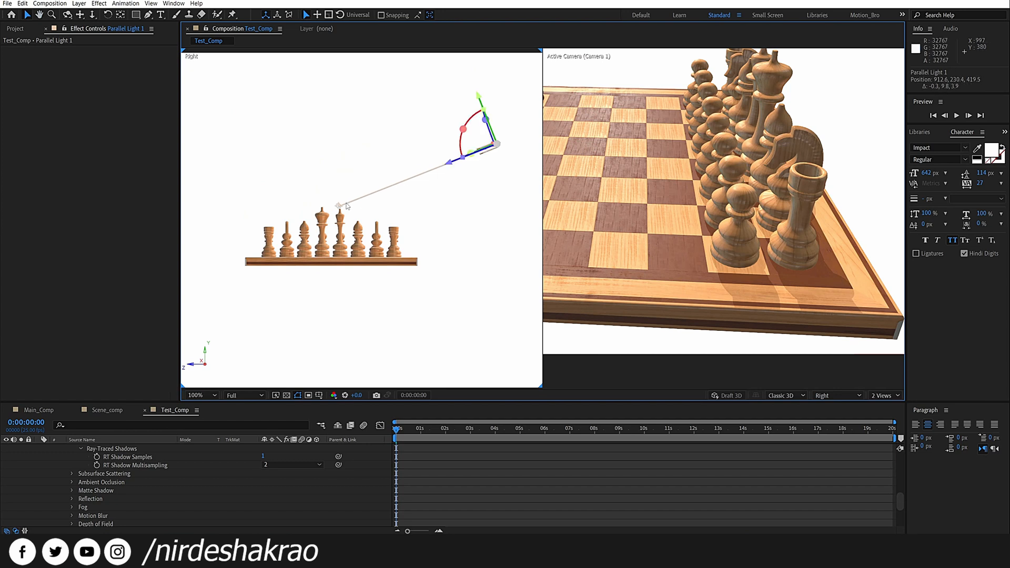
drag(340, 211, 356, 238)
- Return the composition to a single active camera view and frame the whole chess board
click(885, 395)
click(897, 412)
scroll(610, 336, down, 2)
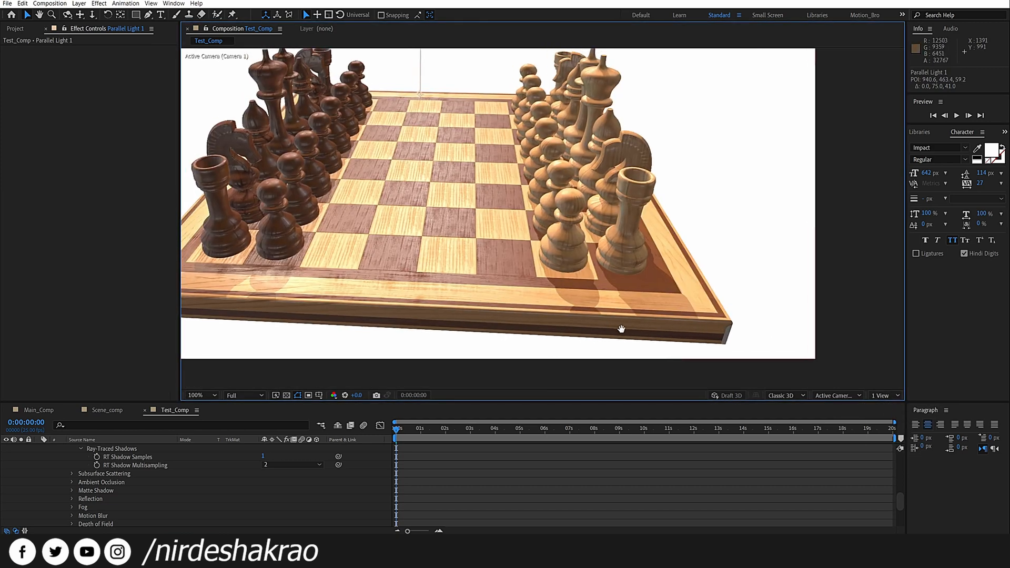
scroll(663, 345, up, 2)
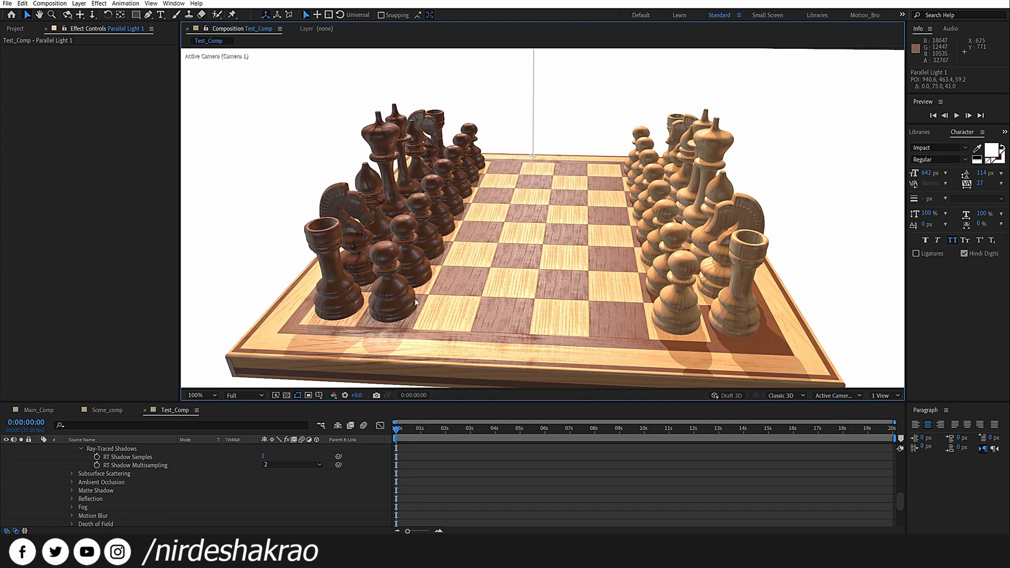
- Select the ELEMENT layer, try its Add Lighting preset at None, and return it to Natural
scroll(171, 503, up, 1)
scroll(168, 495, up, 5)
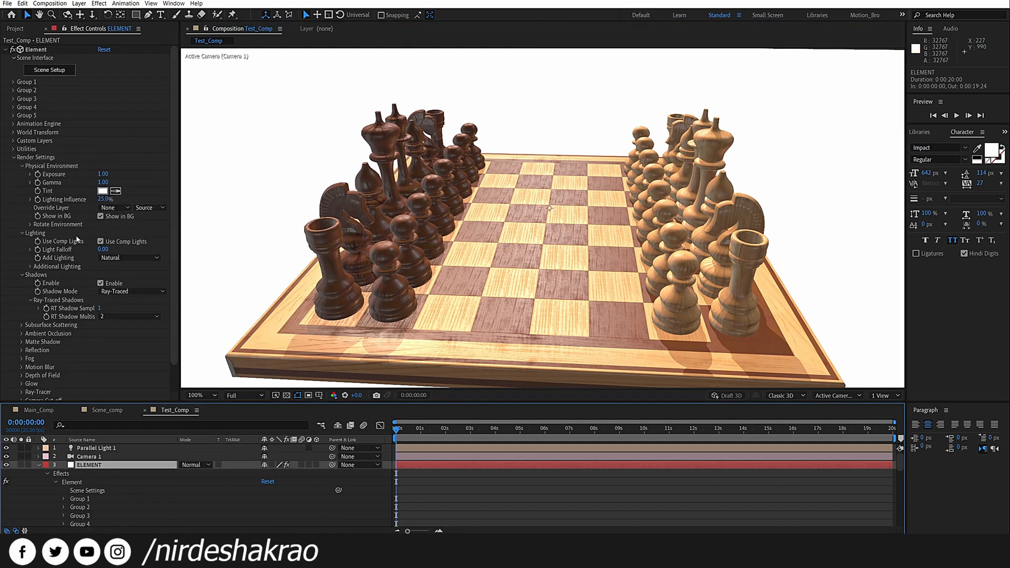
click(141, 257)
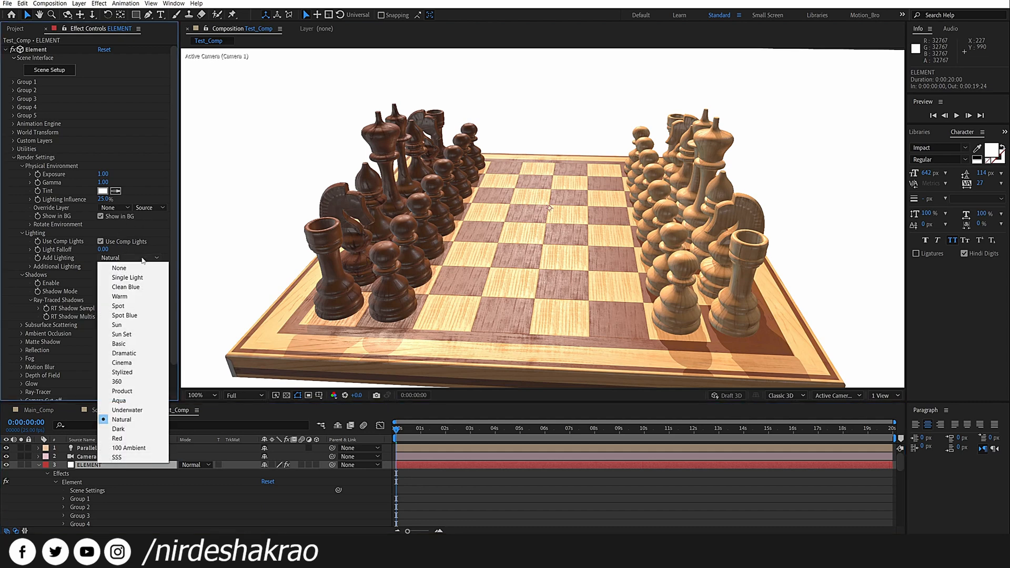
click(138, 265)
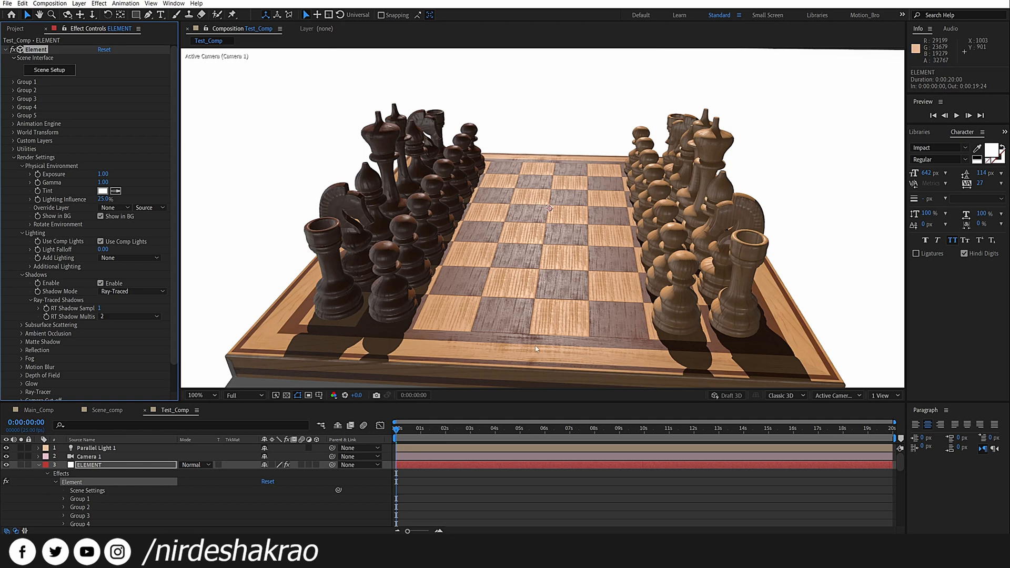
click(147, 260)
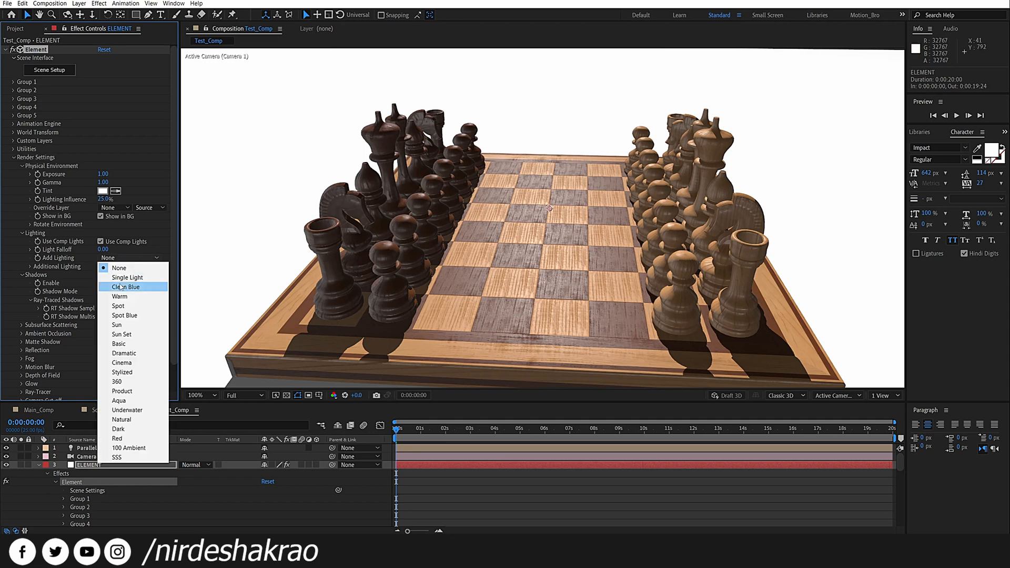
click(140, 420)
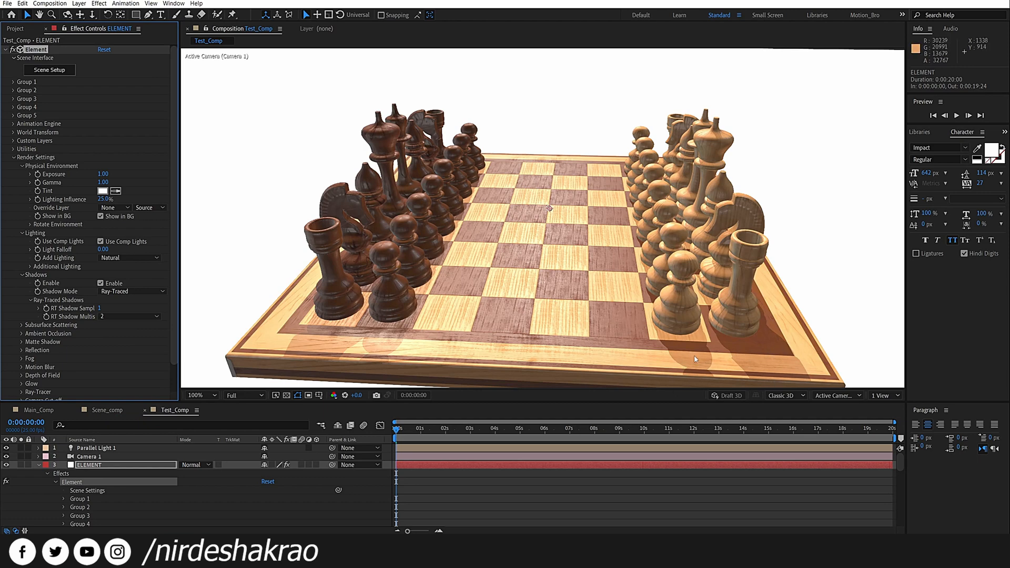
- Try the Stylized, 100 Ambient and Product lighting presets on the chess scene, ending back on Natural
click(131, 258)
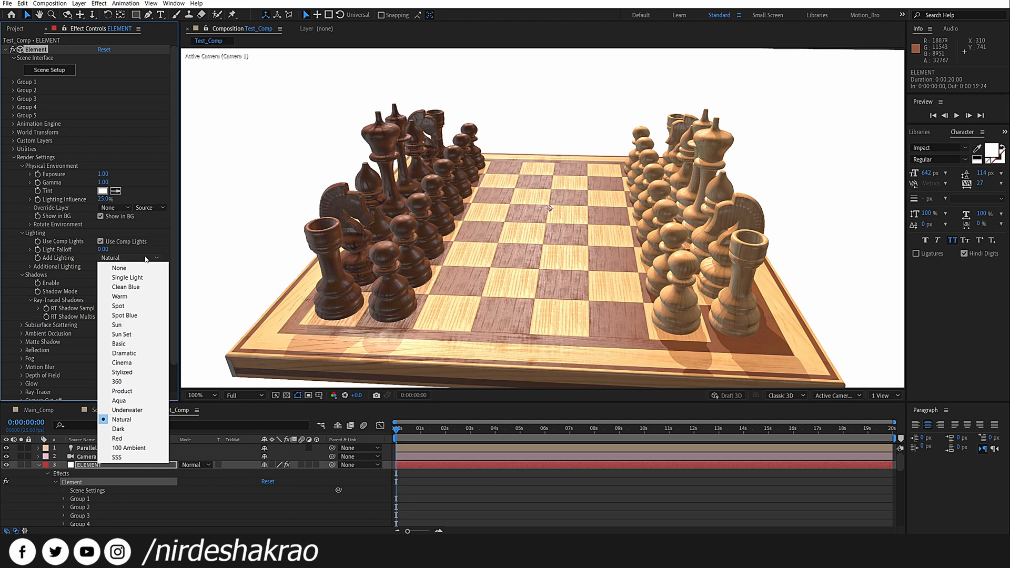
click(135, 374)
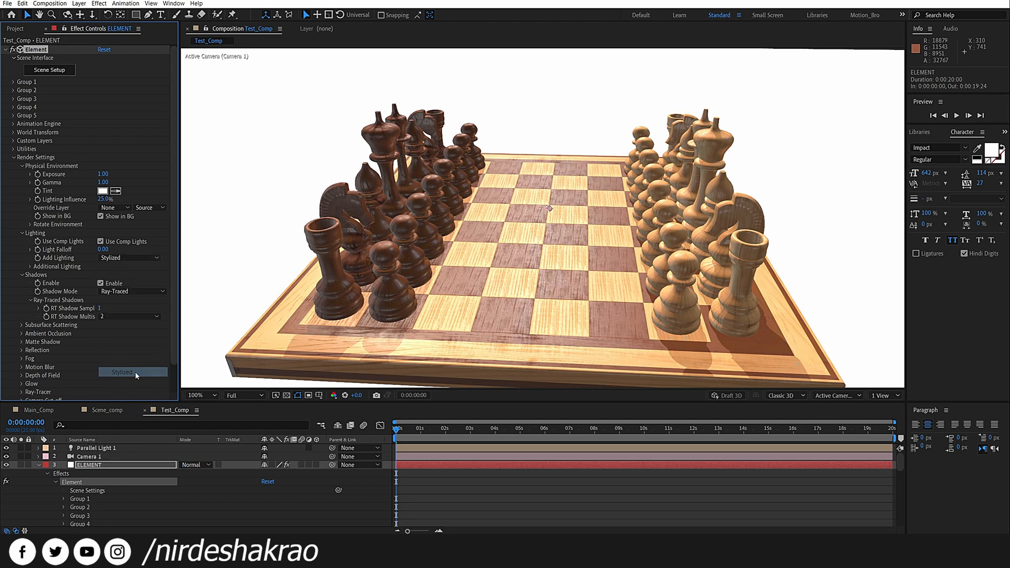
click(132, 255)
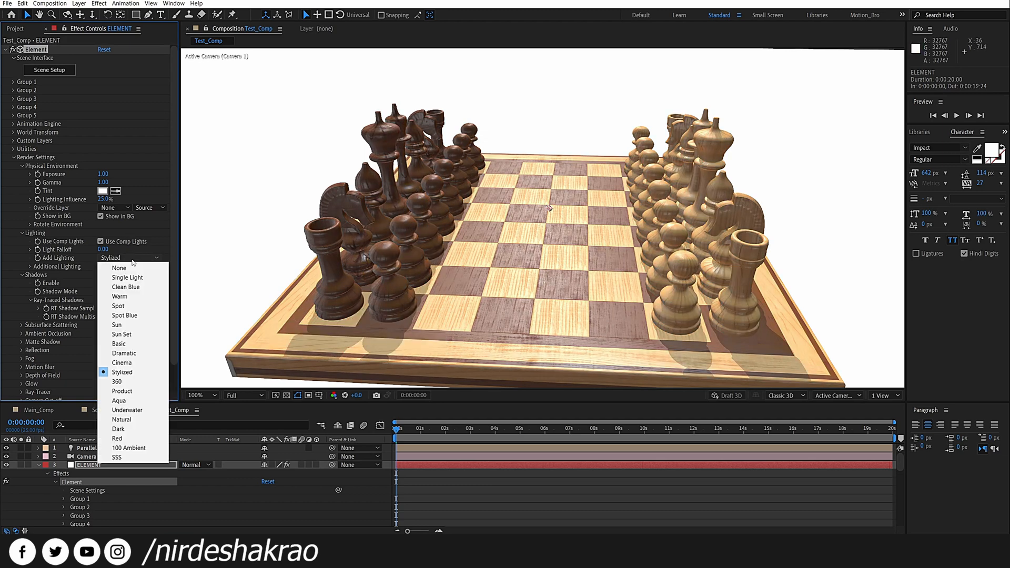
click(114, 448)
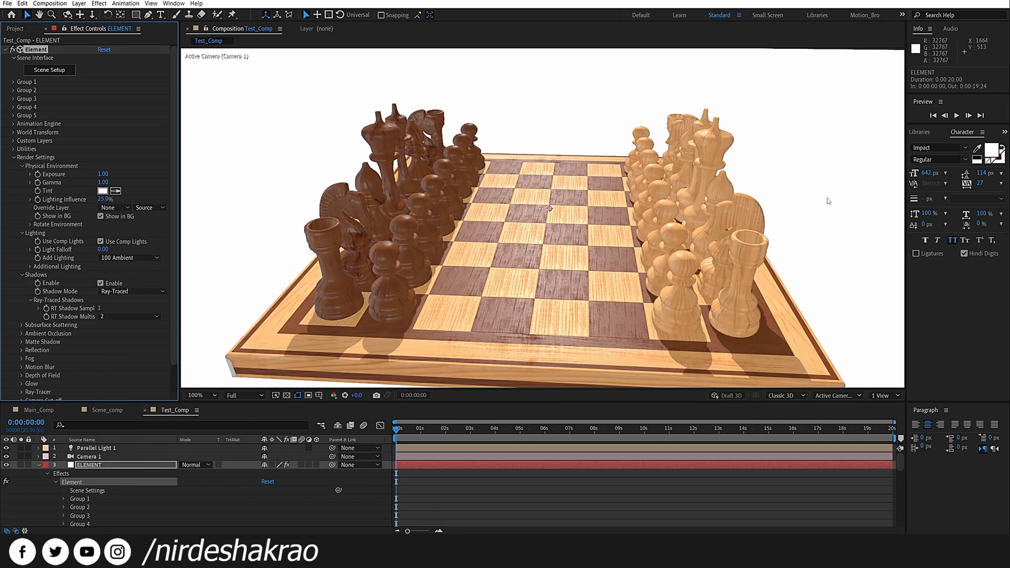
click(144, 293)
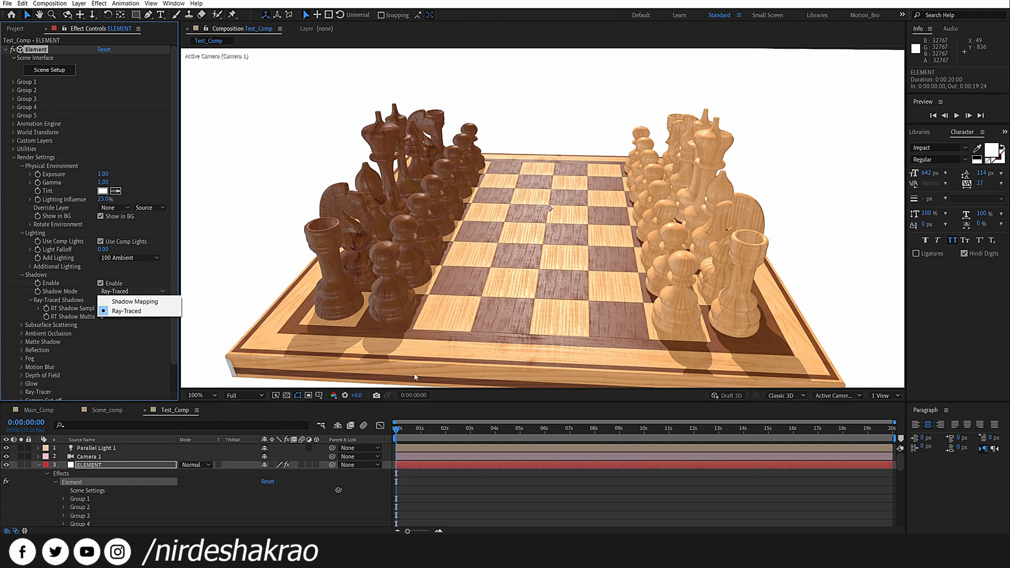
click(138, 258)
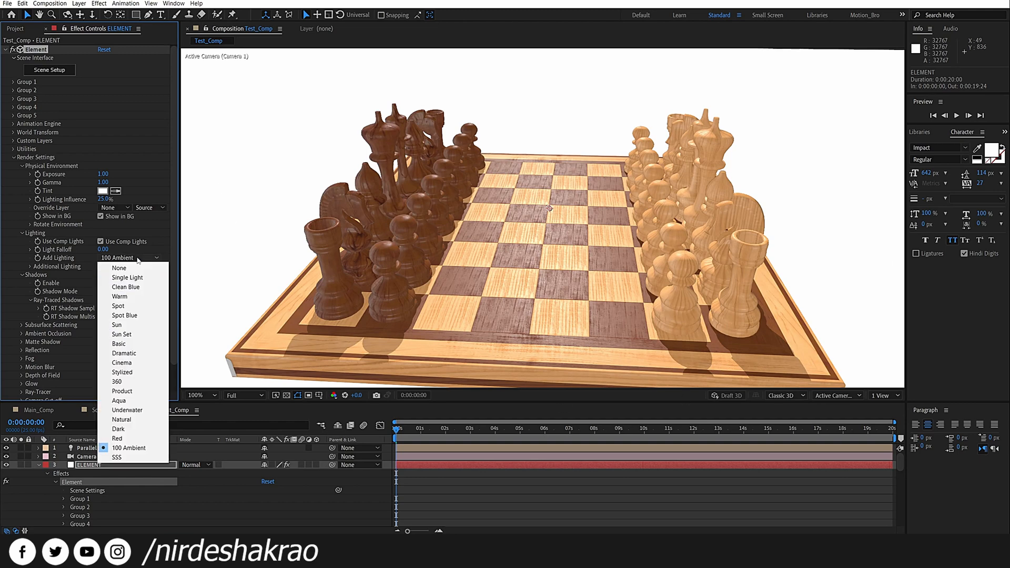
click(135, 391)
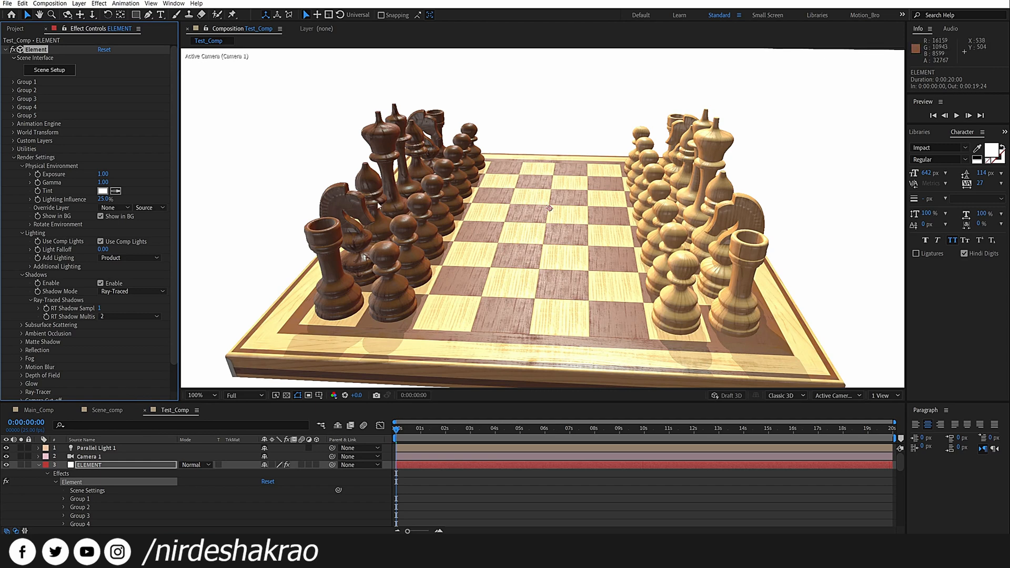
click(144, 257)
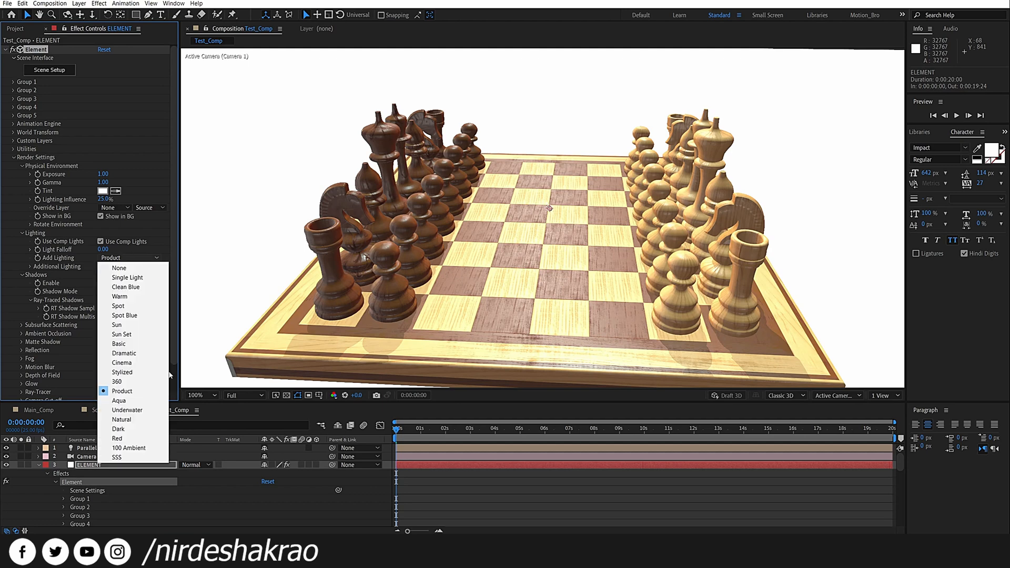
click(137, 418)
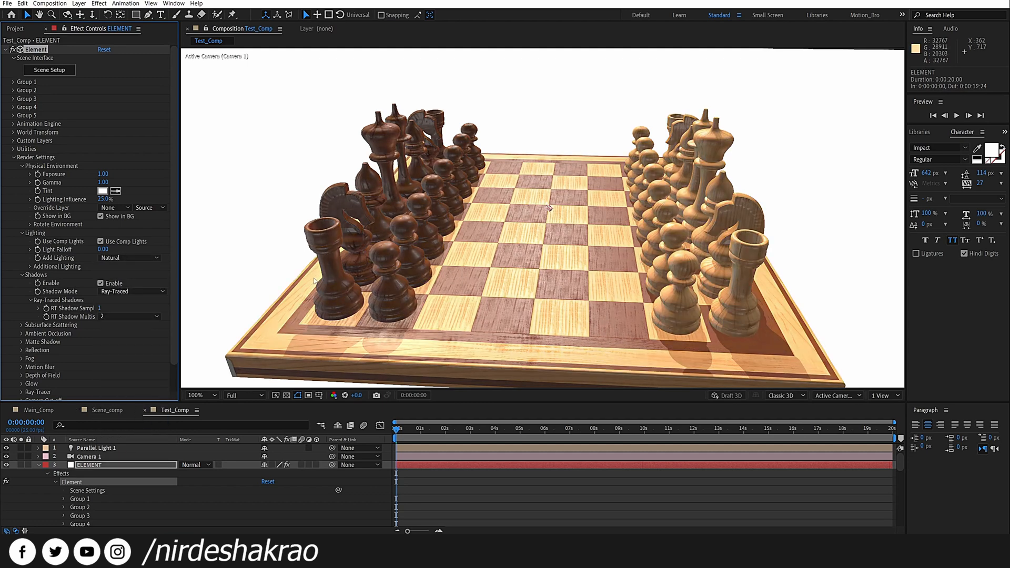
- Compare the None lighting preset with Natural while viewing the board's front edge and shadows
click(151, 258)
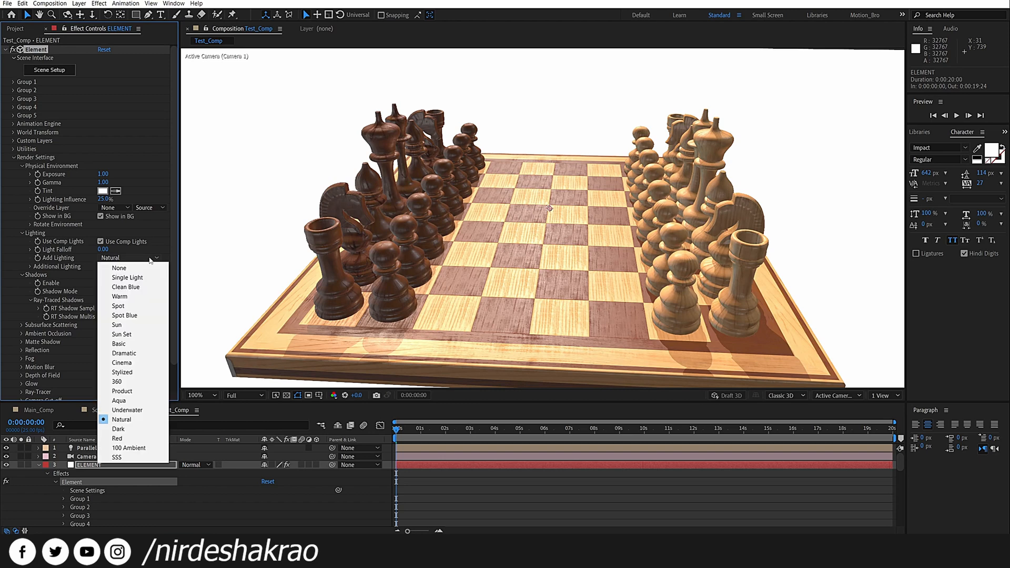
click(119, 267)
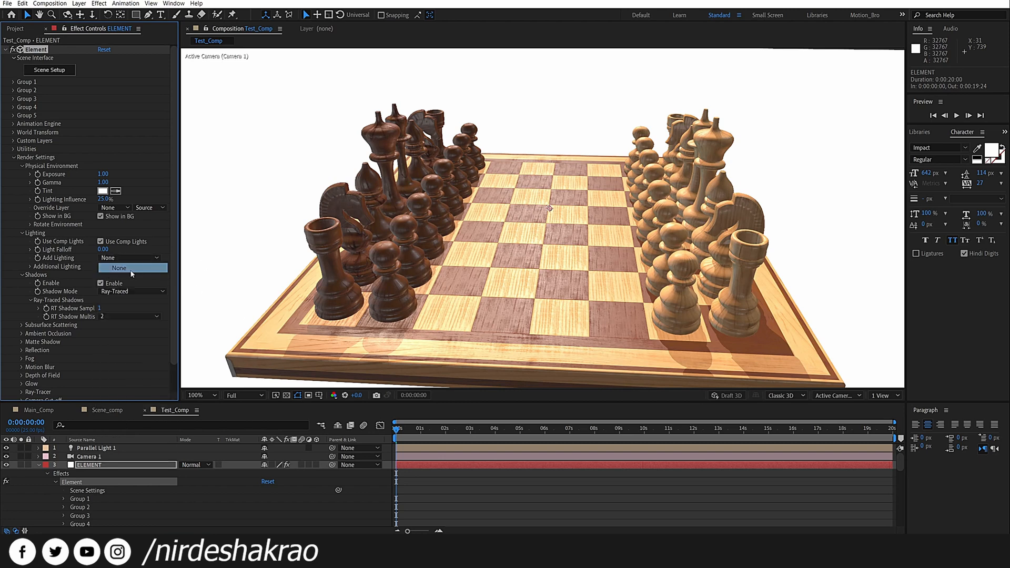
drag(605, 261, 606, 243)
scroll(579, 184, down, 1)
scroll(579, 132, up, 1)
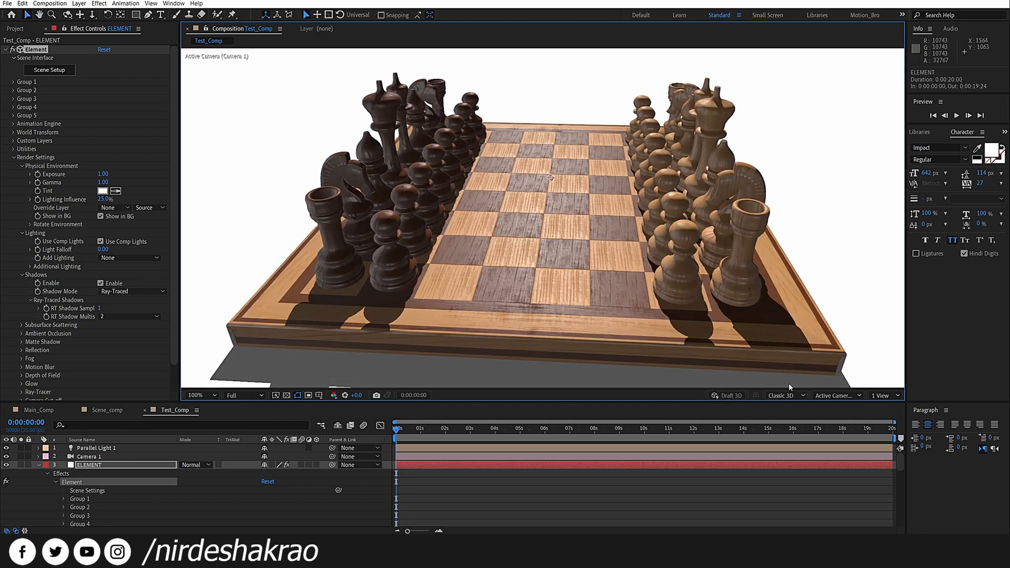
click(135, 257)
click(133, 420)
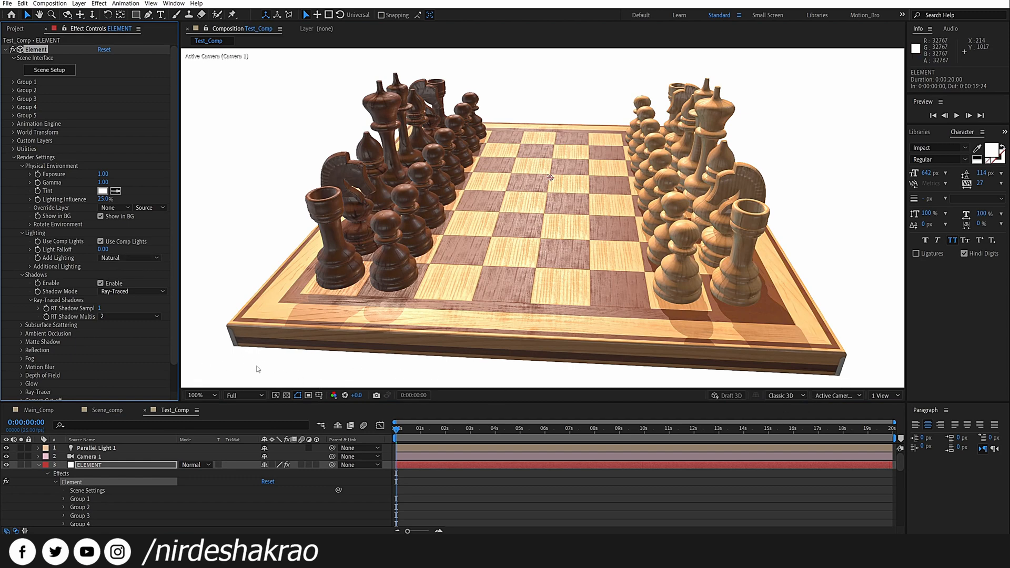
- Set Add Lighting to None and orbit the camera to a corner view of the chess board
click(132, 258)
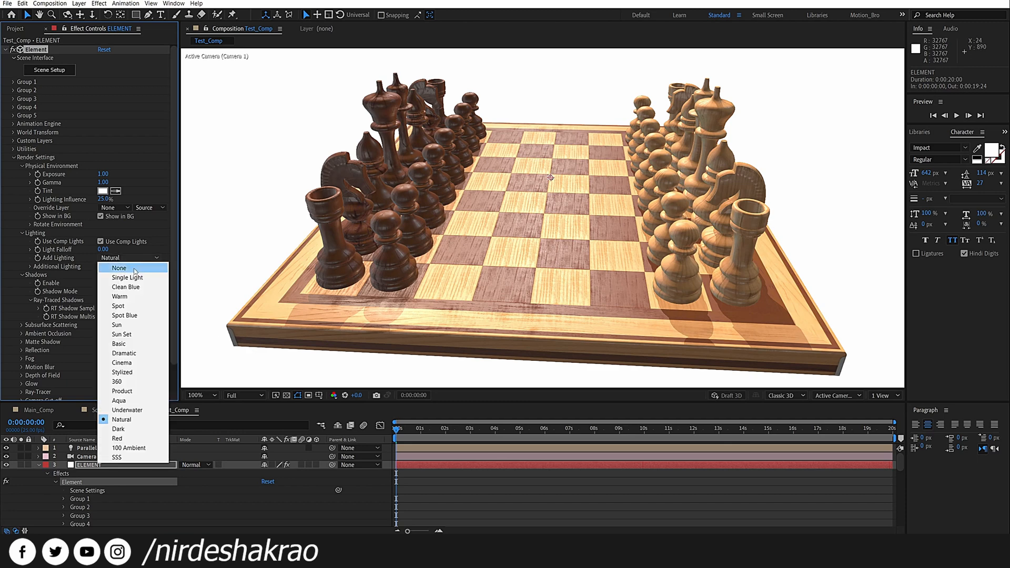
click(119, 268)
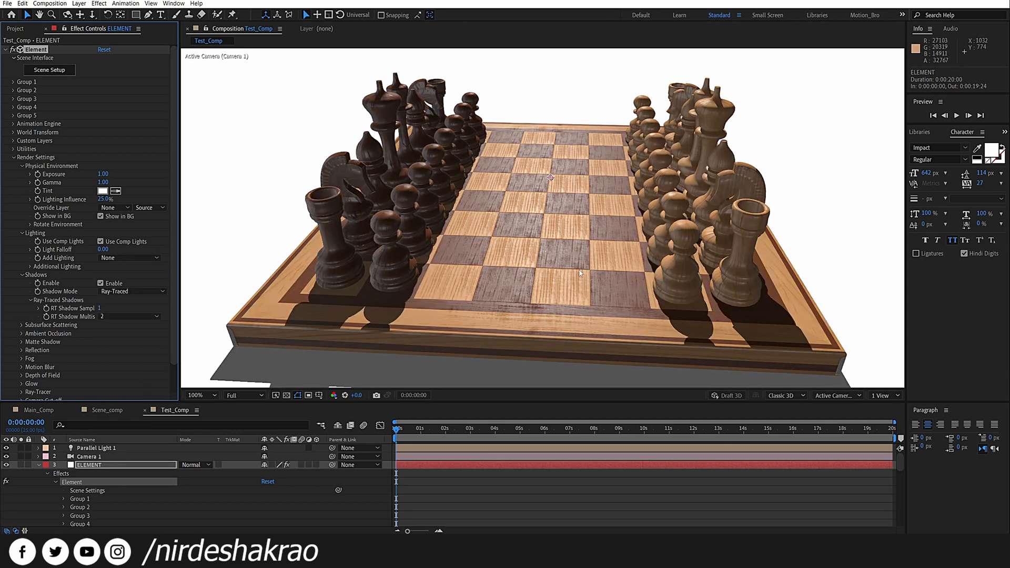
drag(617, 258, 530, 316)
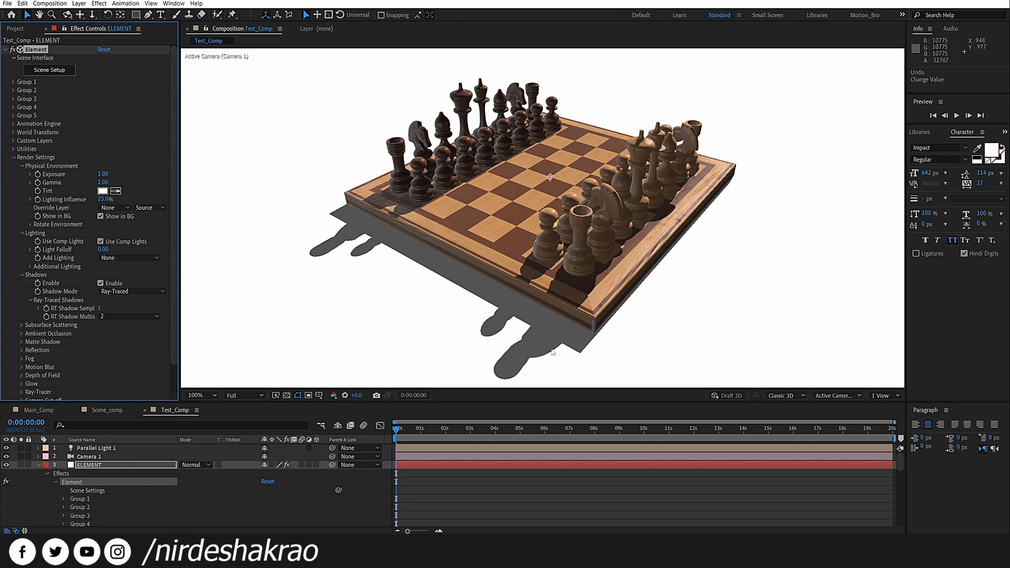
- Split the composition into two views, showing the scene from the top beside the active camera
click(886, 396)
click(892, 416)
click(497, 377)
click(837, 395)
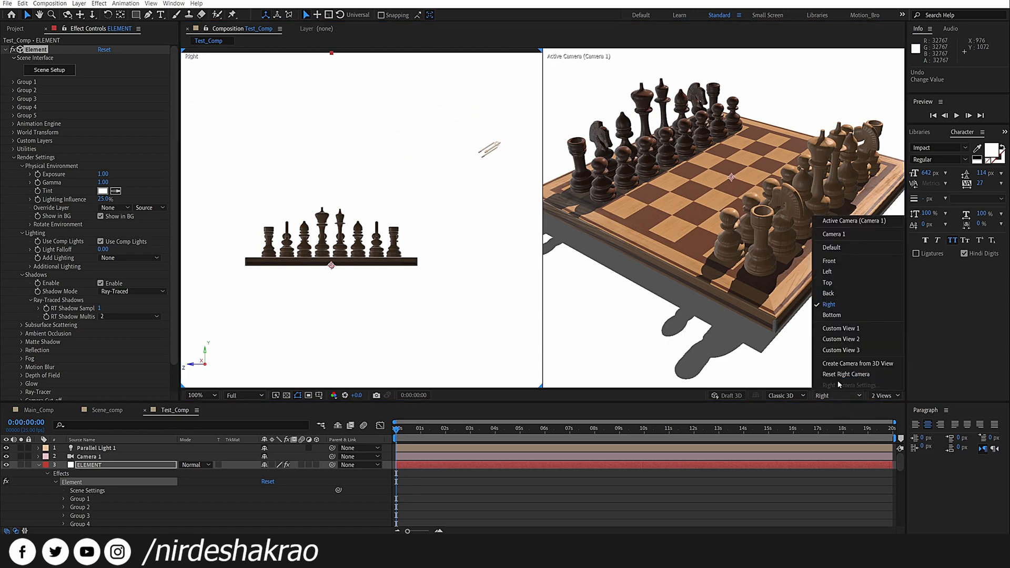
click(830, 283)
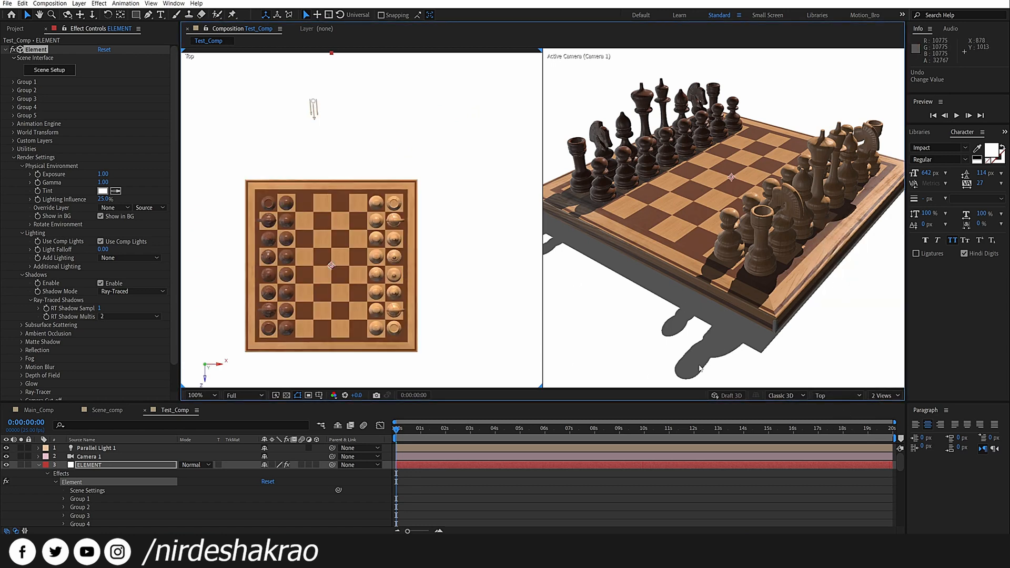
- Aim the parallel light's point of interest at about 673, 463, 48, beyond the dark pieces, and reveal its transform properties
click(314, 108)
drag(323, 245, 241, 248)
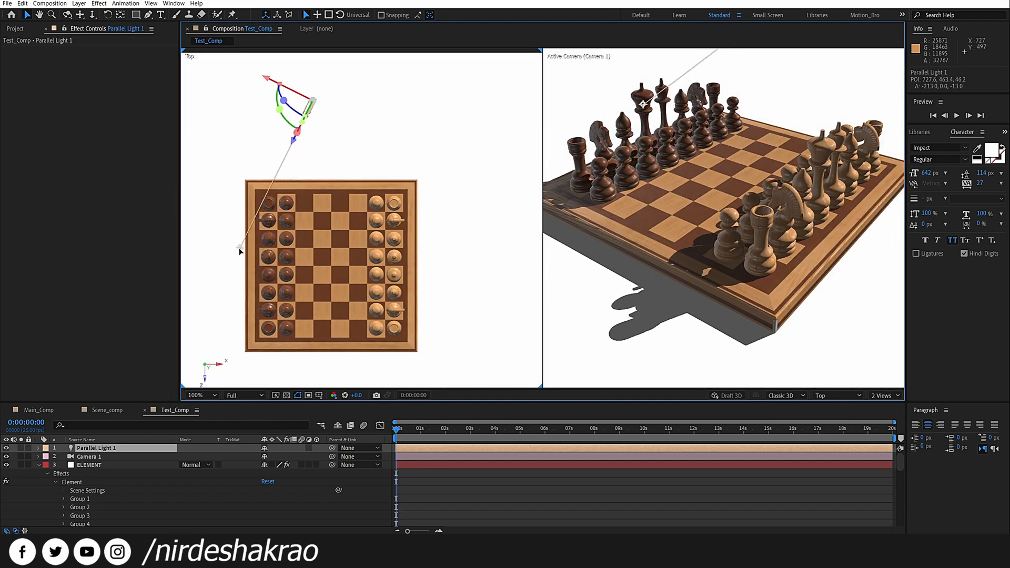
click(38, 448)
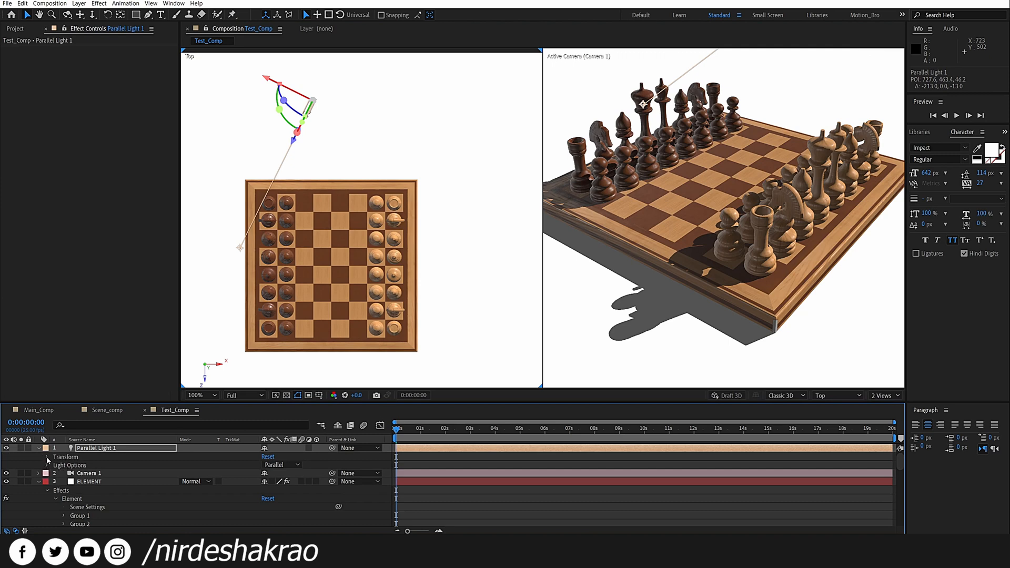
click(47, 457)
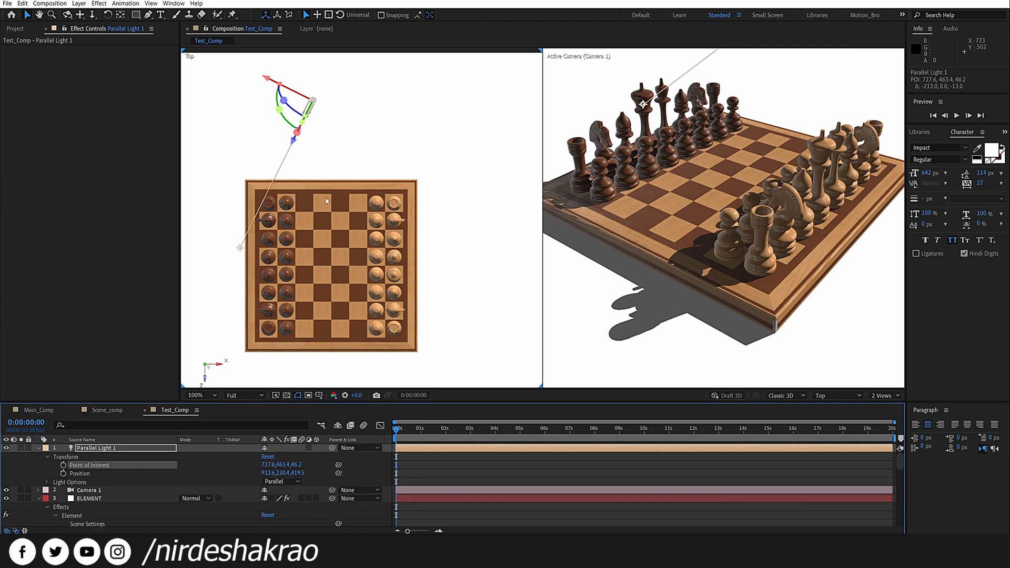
drag(215, 217, 218, 246)
- Keyframe the light's point of interest at the first frame, and move it just beyond the light pieces at about 3 seconds
click(63, 465)
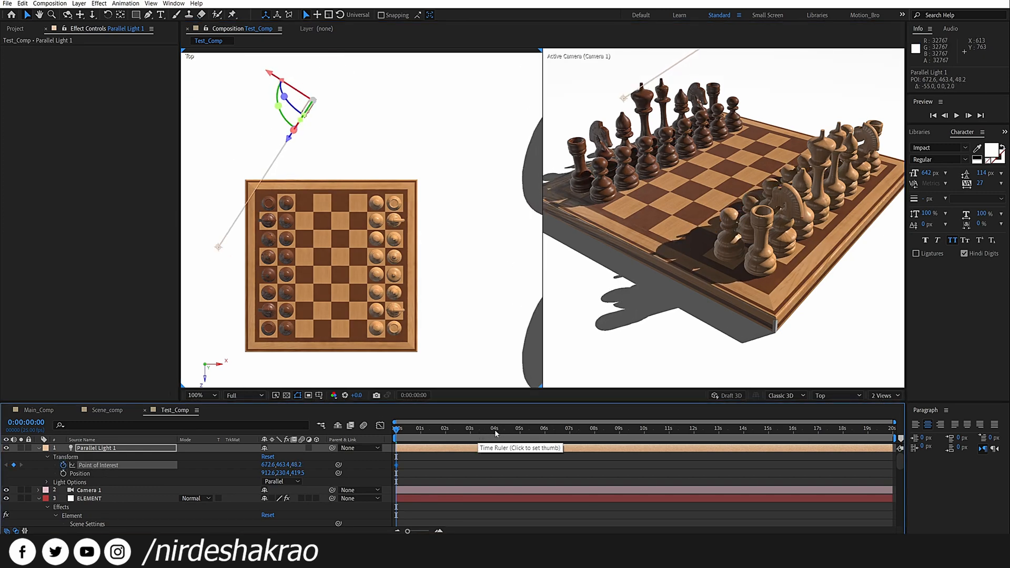
click(473, 431)
drag(219, 248, 453, 256)
- Preview the light animation from the first frame to examine the shadows sweeping across the board
drag(472, 432, 395, 439)
key(space)
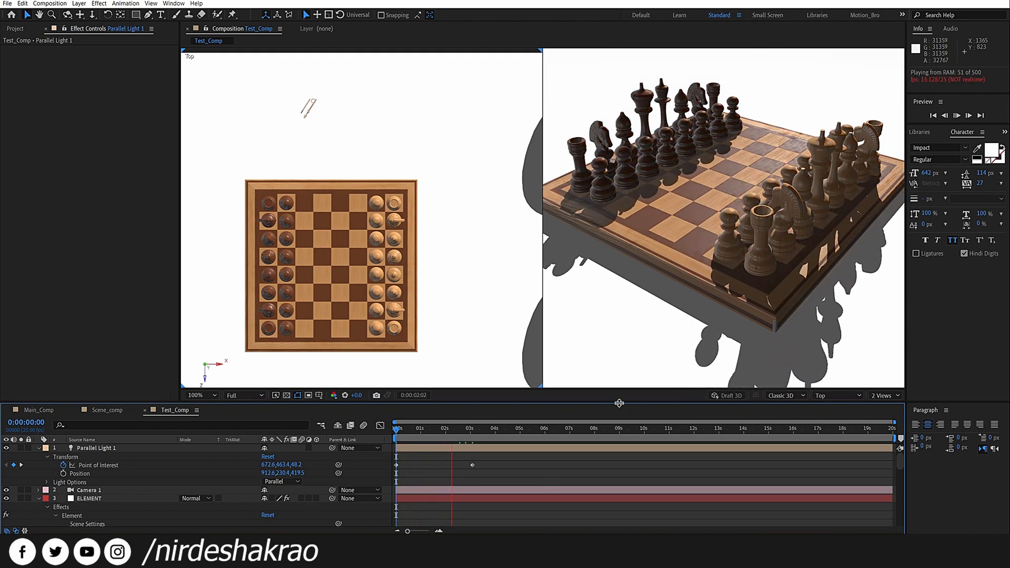
key(space)
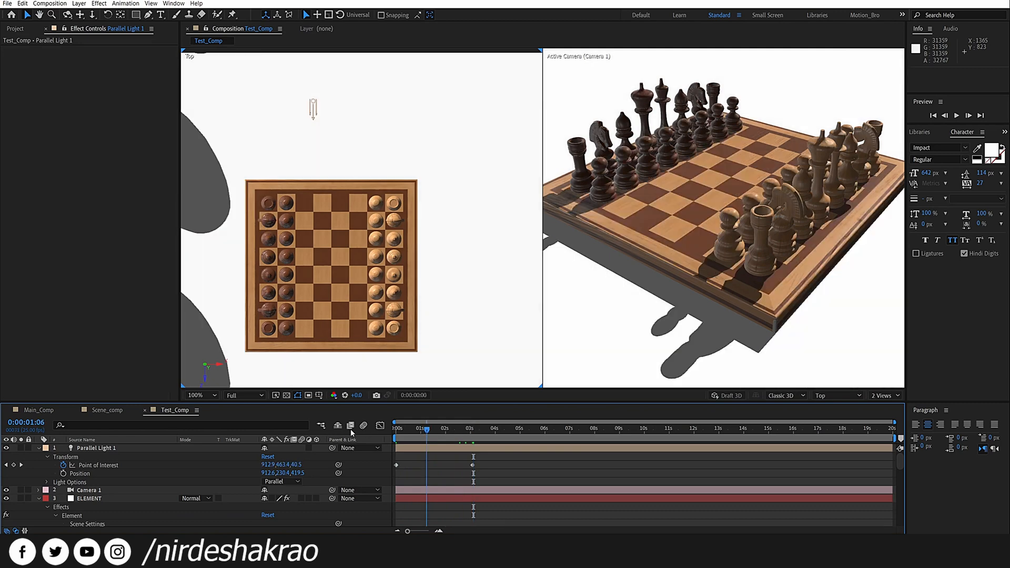
key(space)
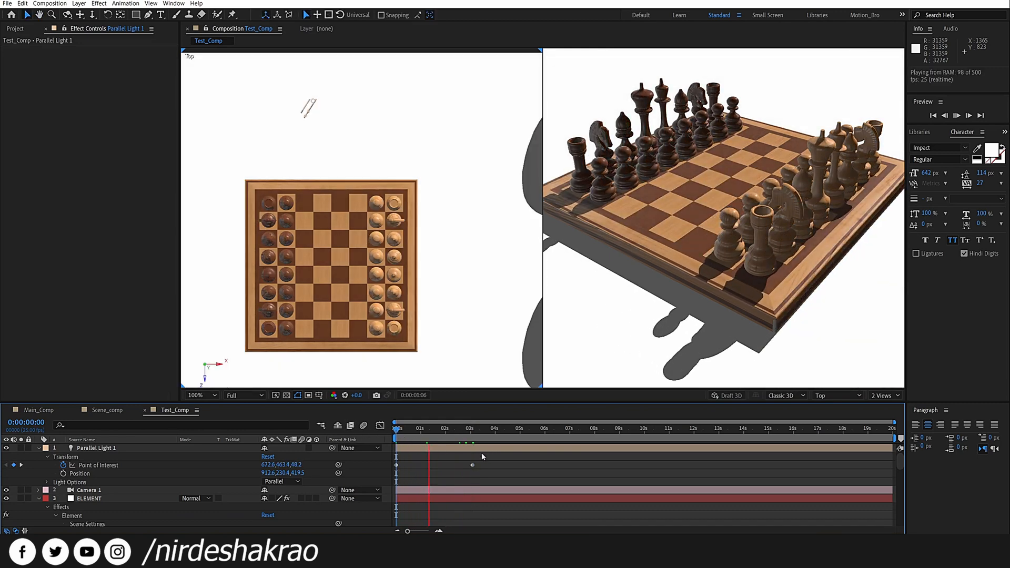
- Return to the first frame and delete the light's point of interest keyframe at about 3 seconds
click(467, 429)
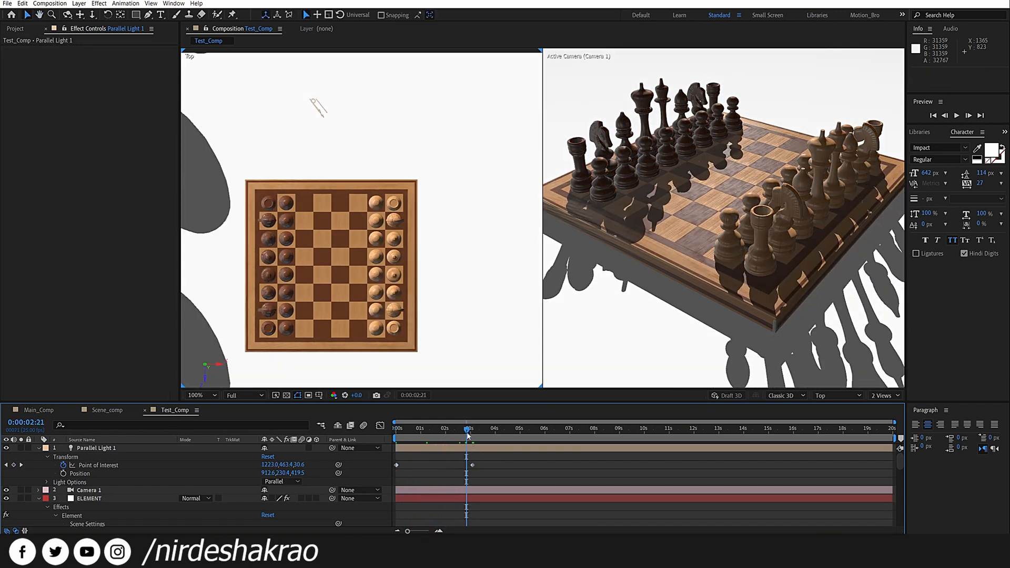
drag(467, 432, 332, 436)
click(472, 465)
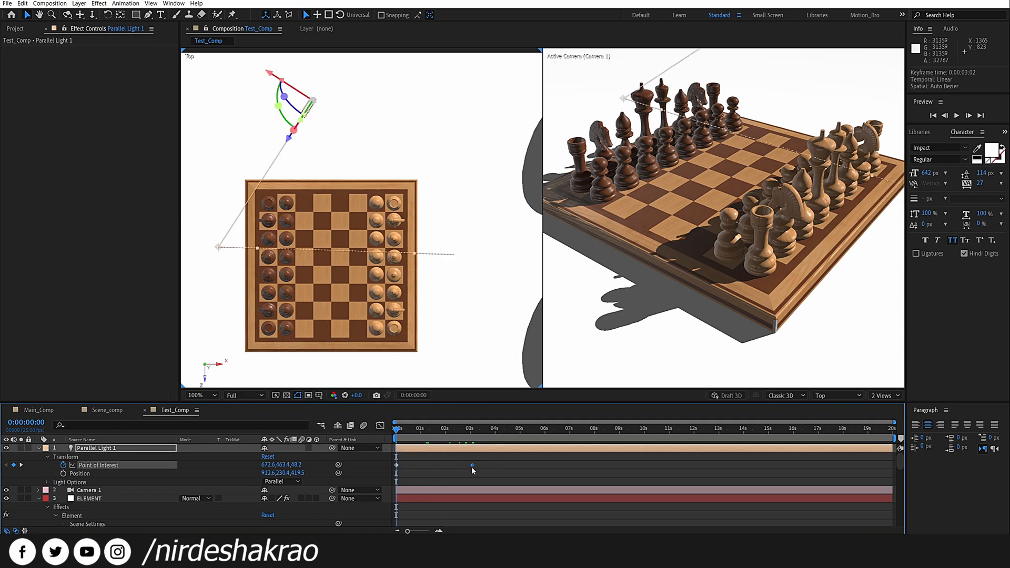
key(Delete)
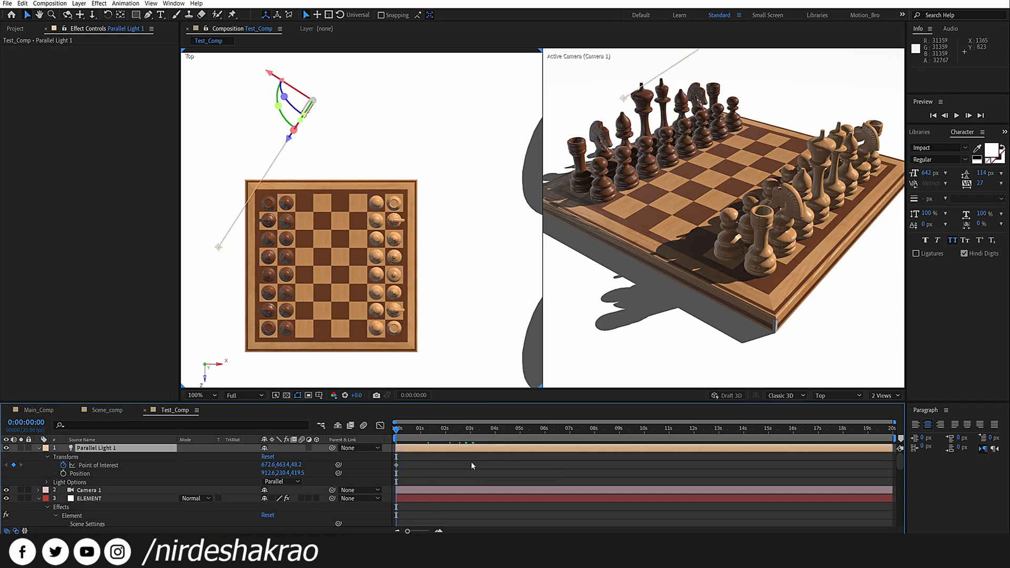
- Return the composition to a single active camera view and collapse the Parallel Light 1 and ELEMENT layers
click(882, 395)
click(884, 410)
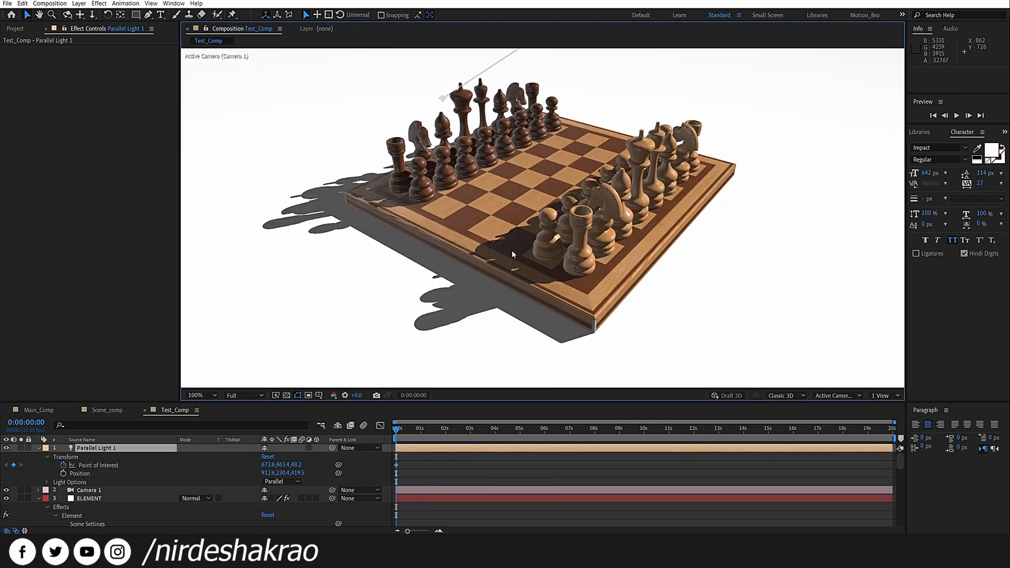
click(39, 449)
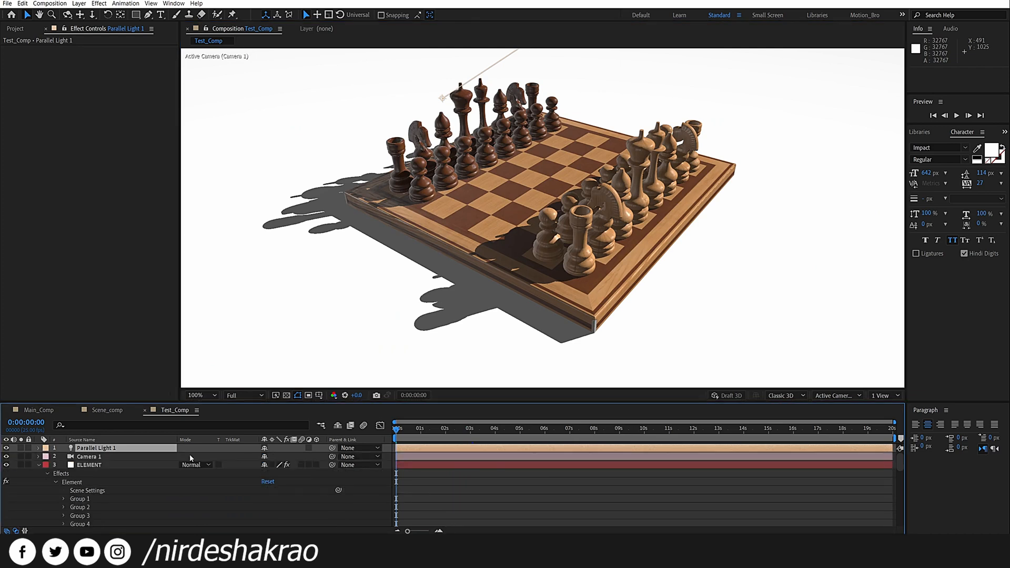
click(39, 465)
click(183, 493)
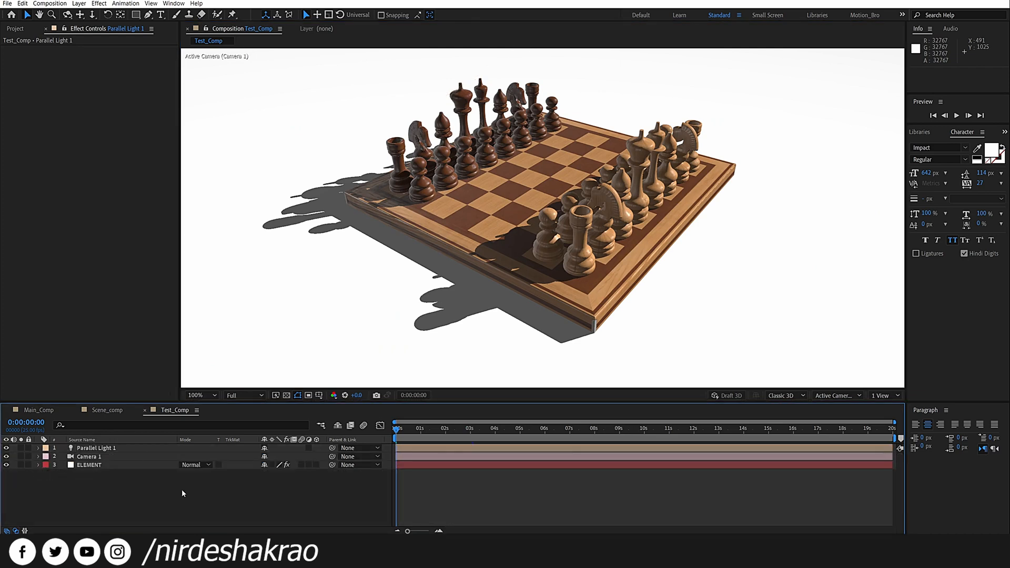
- Look through the light types offered for a new light, without creating one
right_click(103, 489)
mouse_move(149, 395)
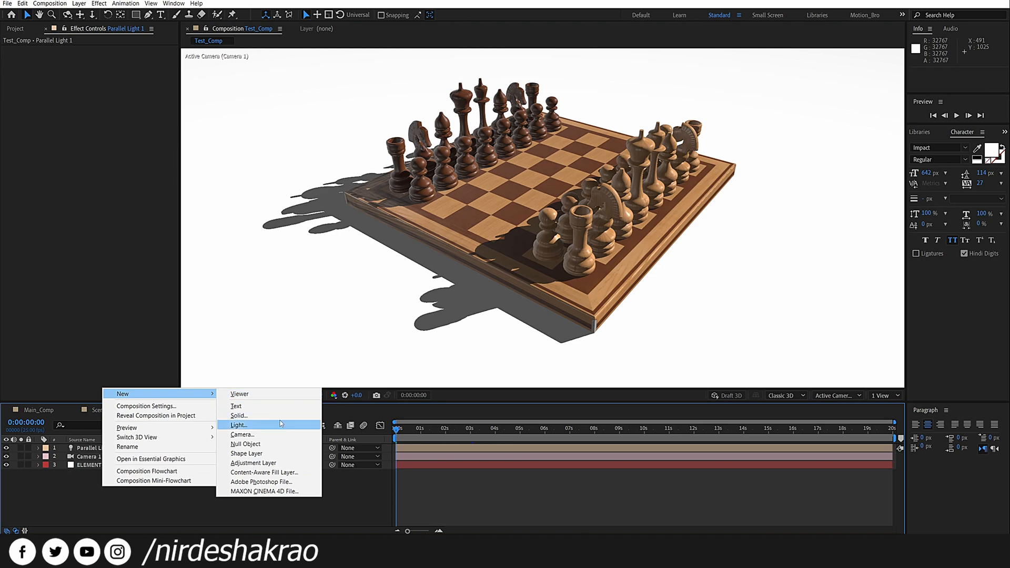
click(67, 500)
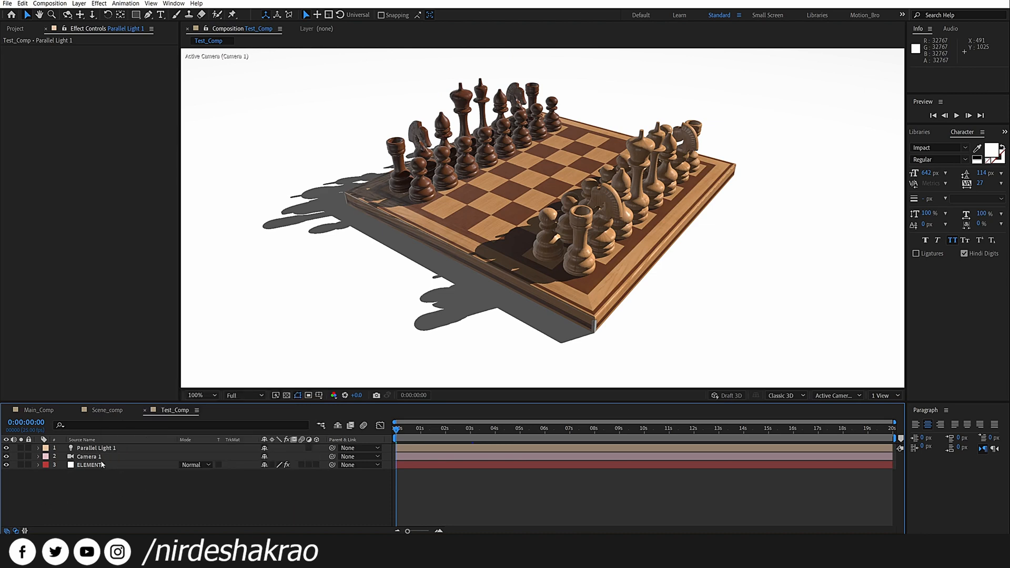
right_click(124, 493)
mouse_move(194, 395)
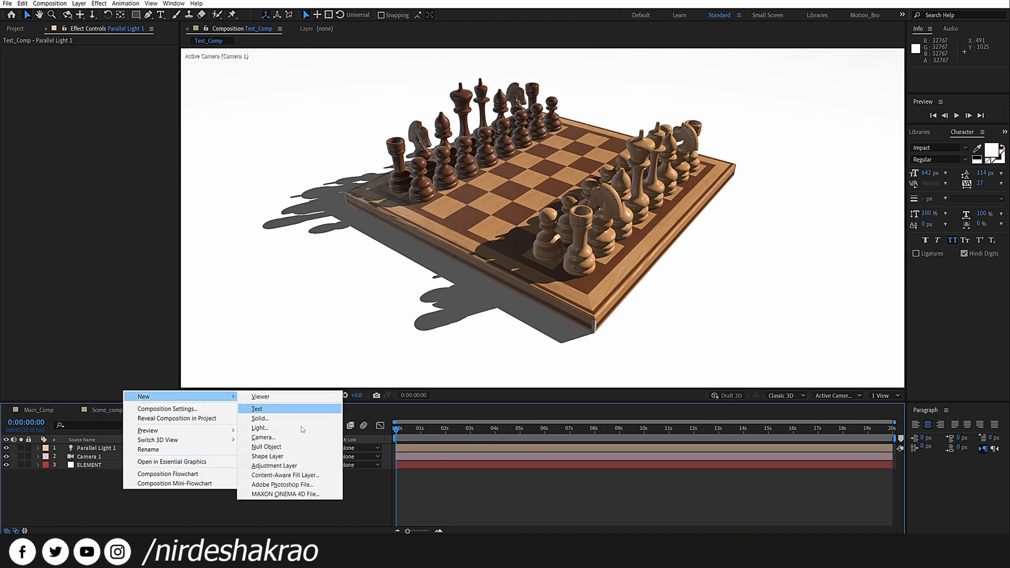
click(270, 430)
click(500, 162)
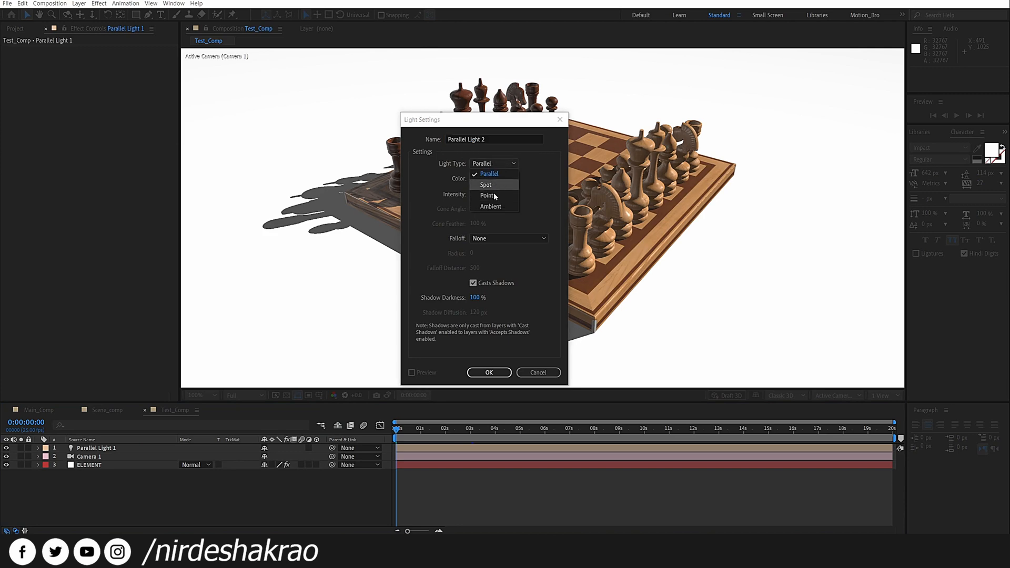
click(539, 372)
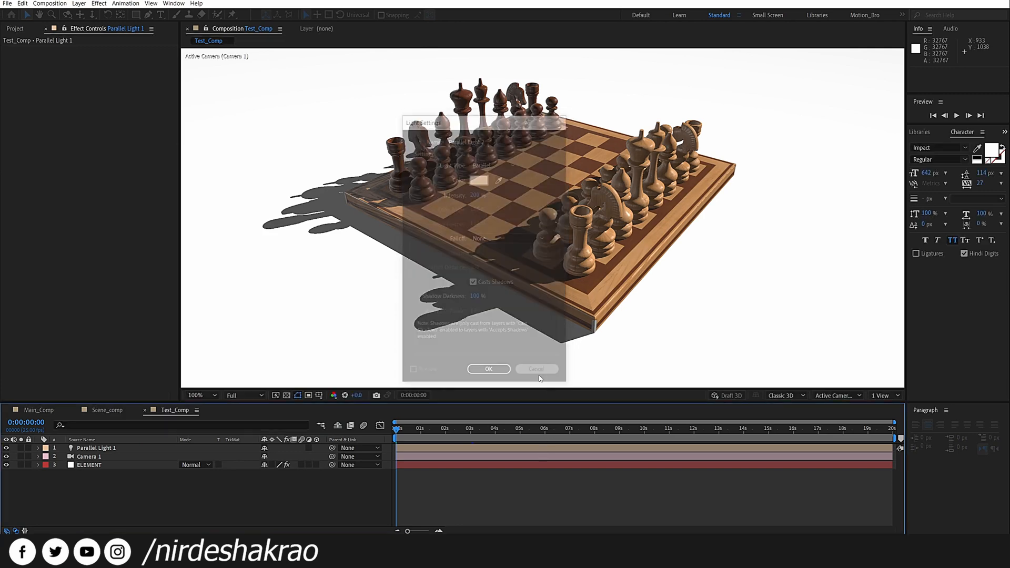
- Raise the parallel light's intensity to about 573% in its light settings
double_click(111, 449)
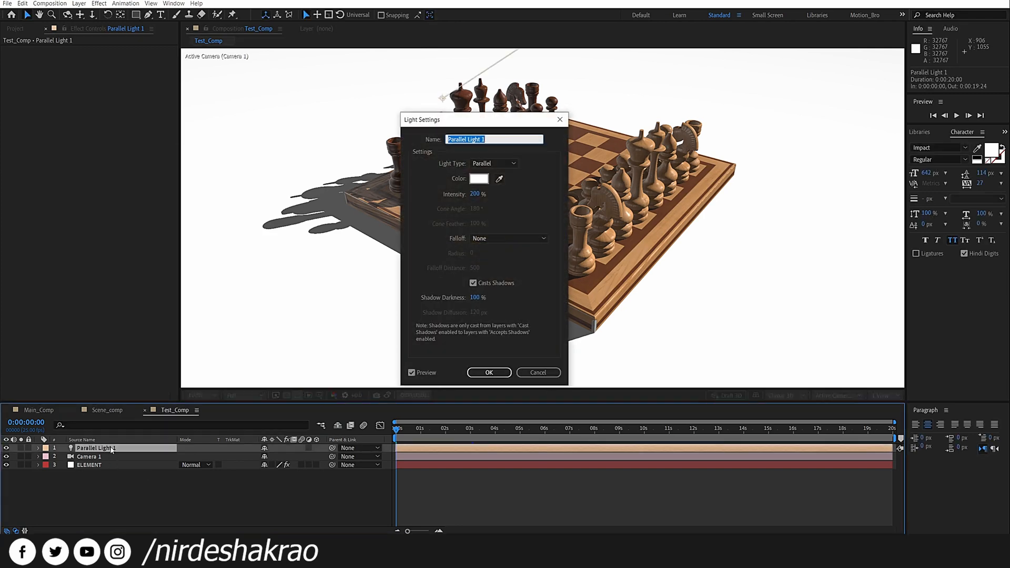
drag(478, 118, 240, 135)
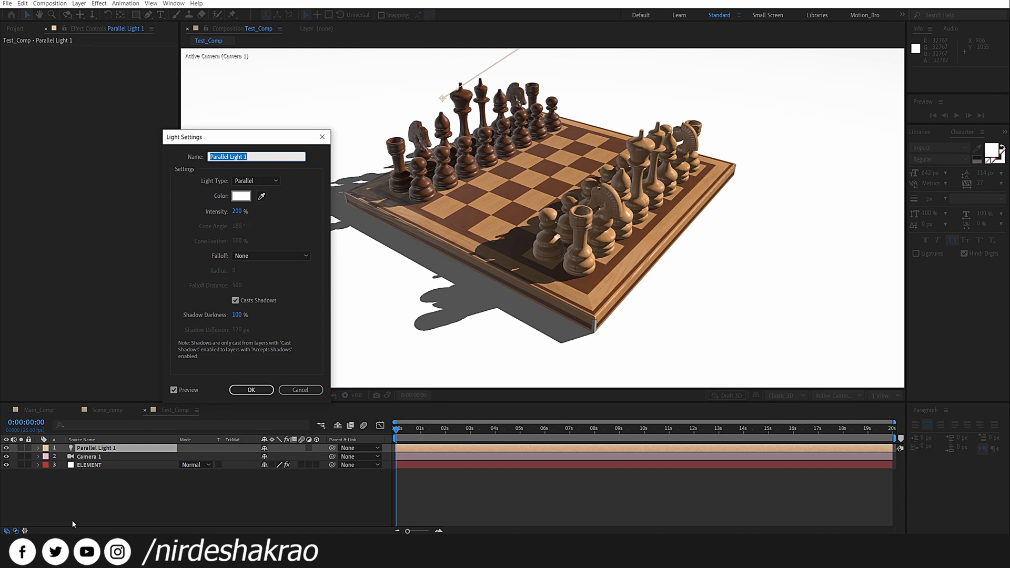
drag(237, 212, 299, 204)
drag(386, 196, 404, 197)
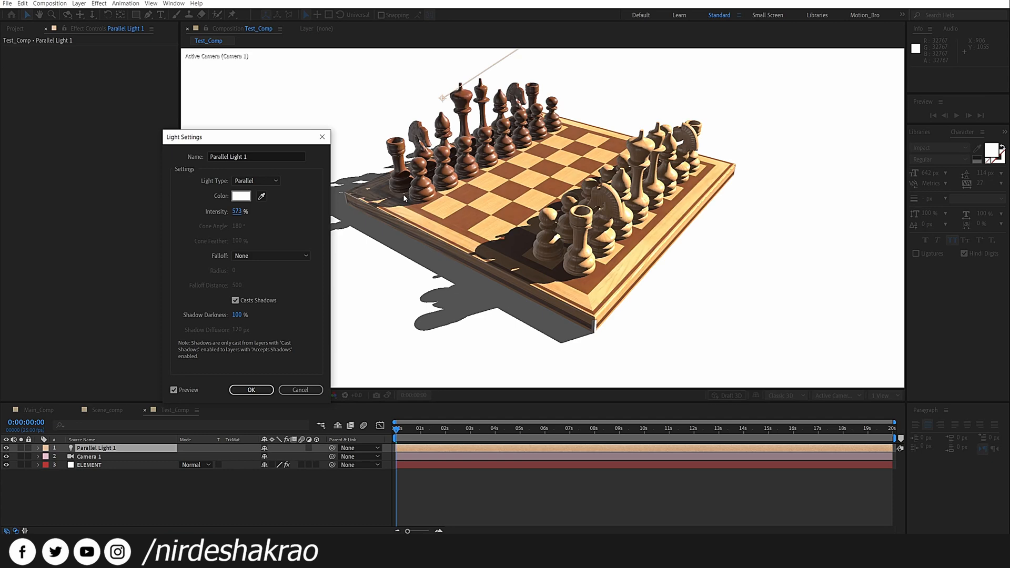
click(252, 390)
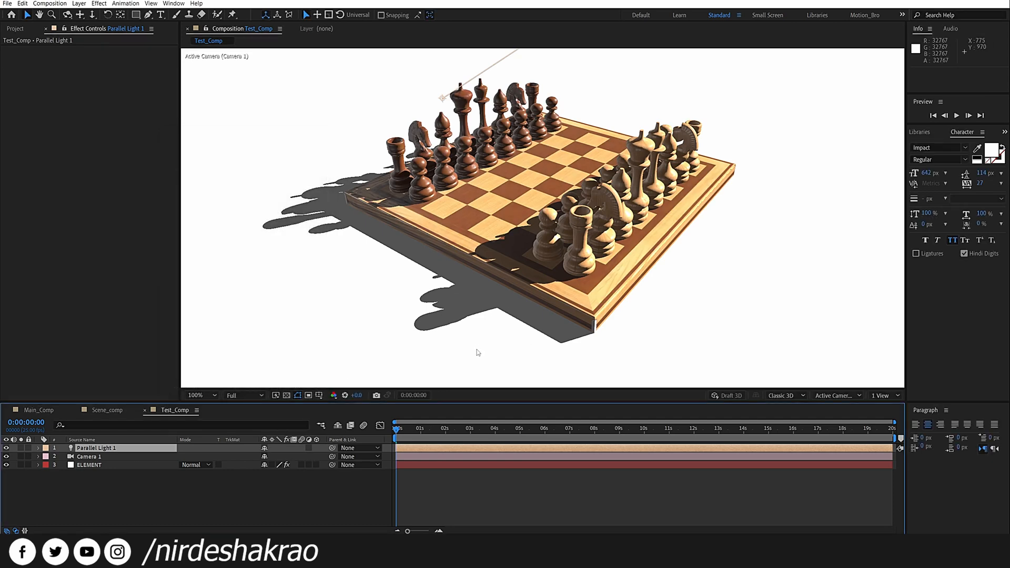
- Lower the parallel light's intensity to 10%
double_click(133, 448)
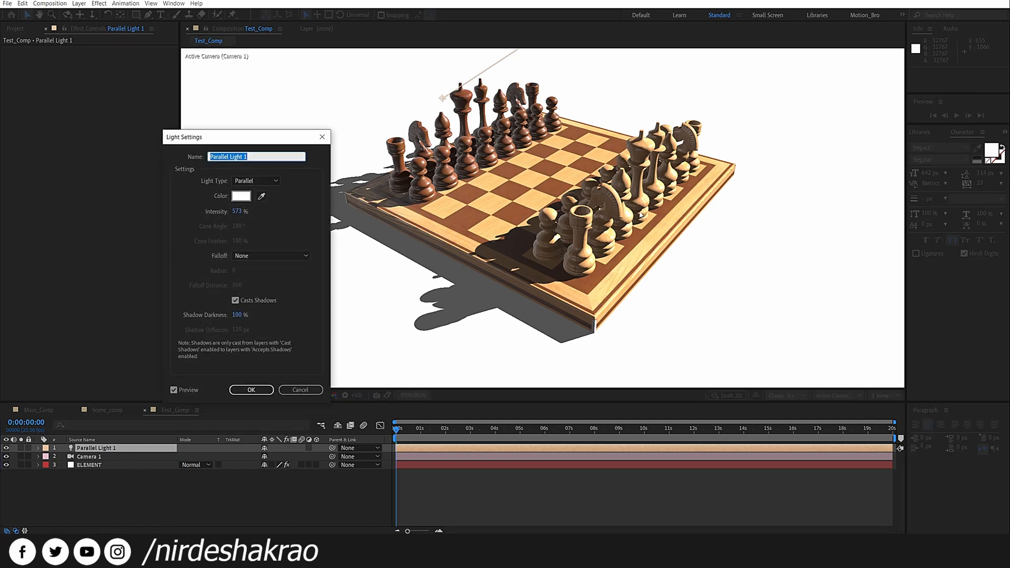
click(234, 211)
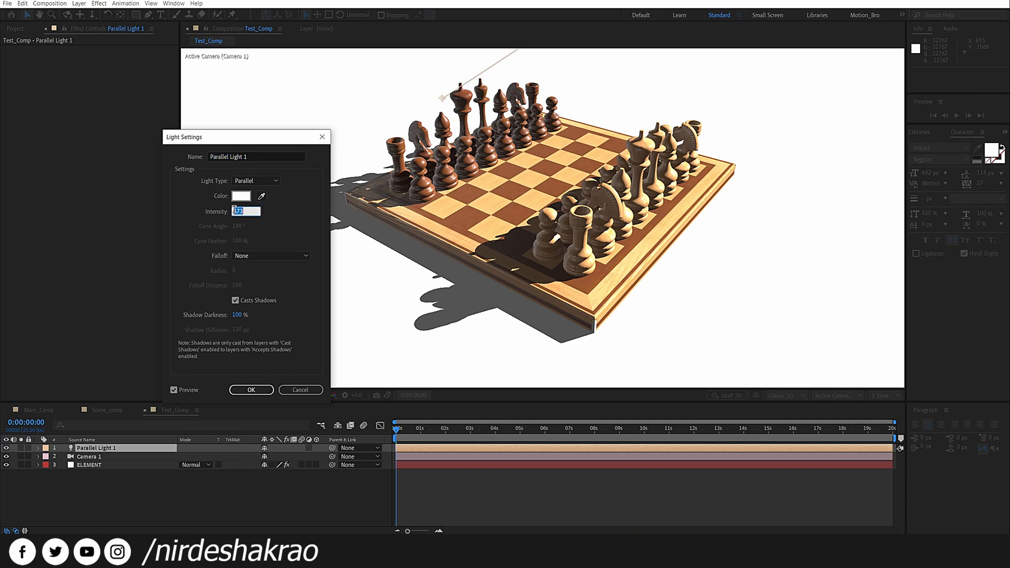
text(10)
key(Return)
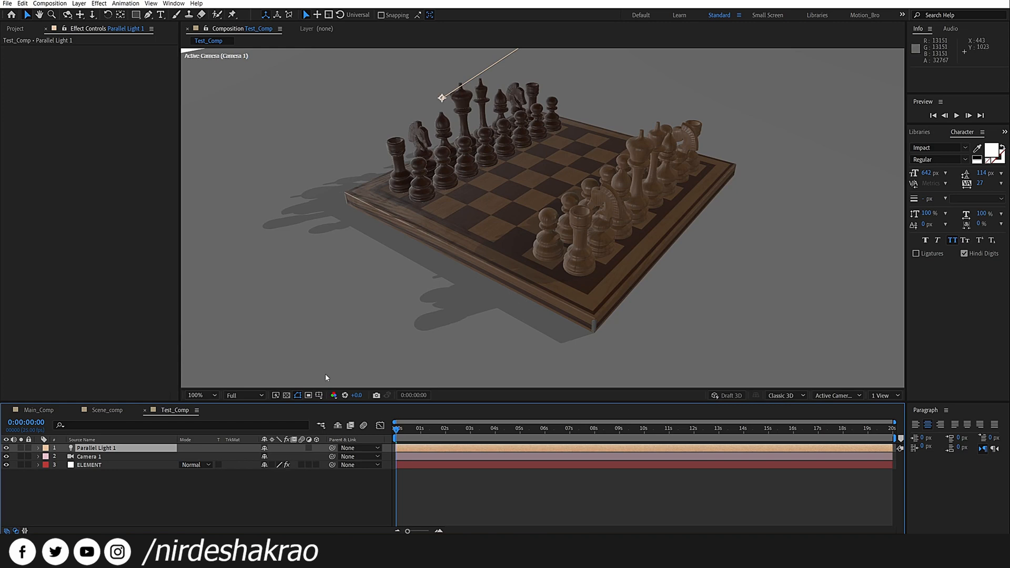
- Set the parallel light's intensity to 100%
ctrl+click(103, 451)
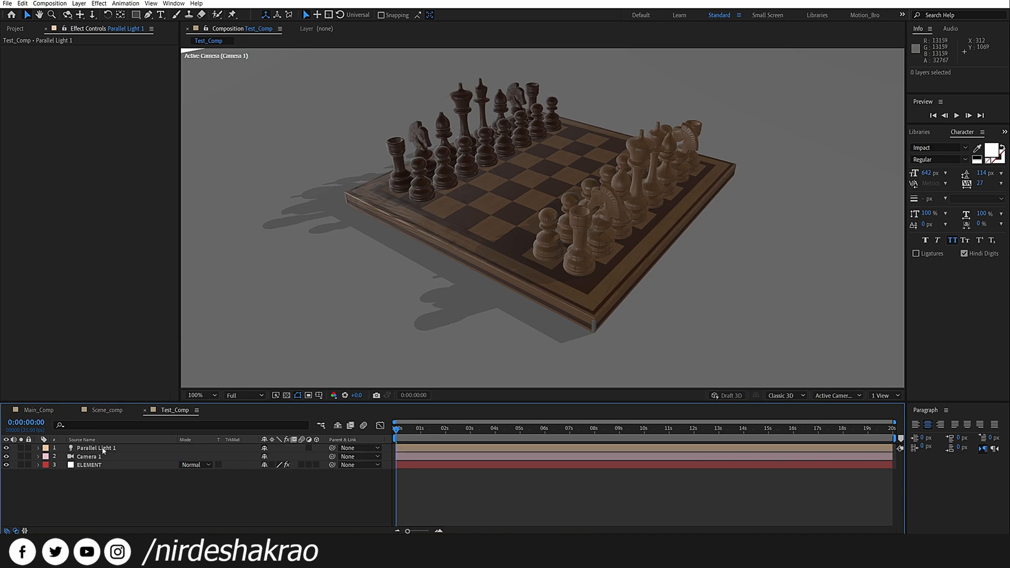
double_click(118, 448)
click(235, 211)
key(Return)
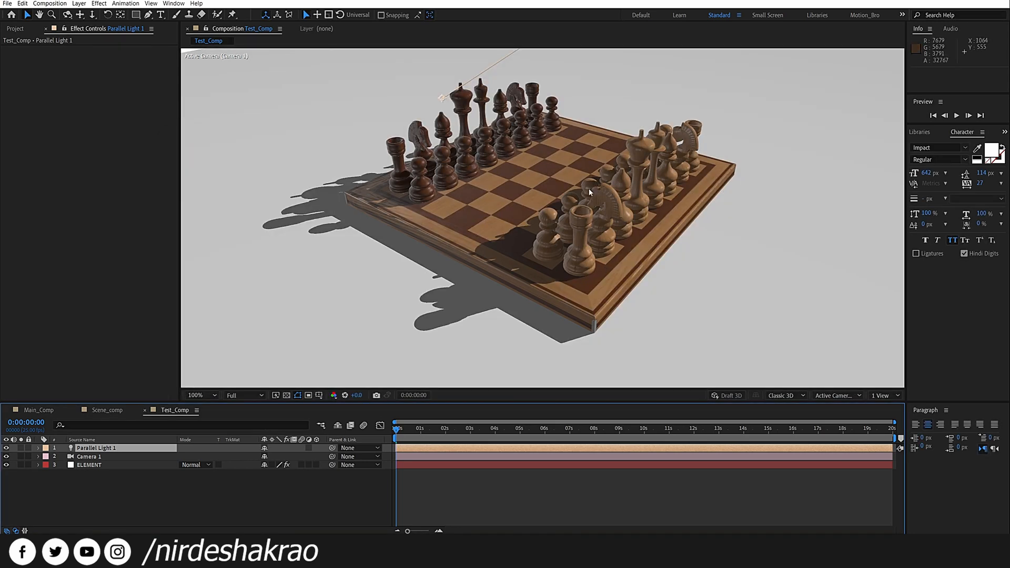
- Change the parallel light's type to Spot and collapse its layer properties
key(ctrl+shift+y)
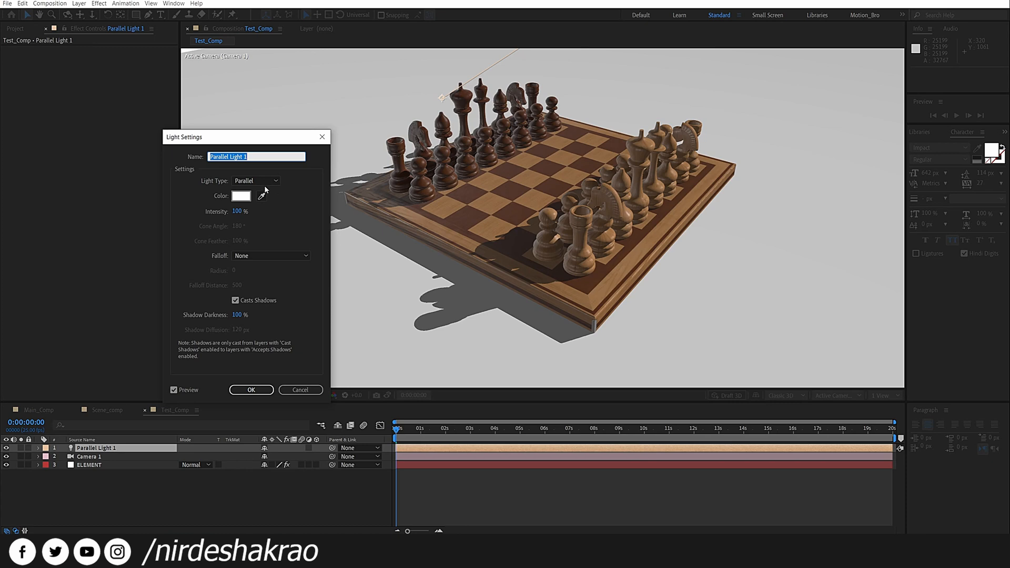
drag(230, 139, 268, 151)
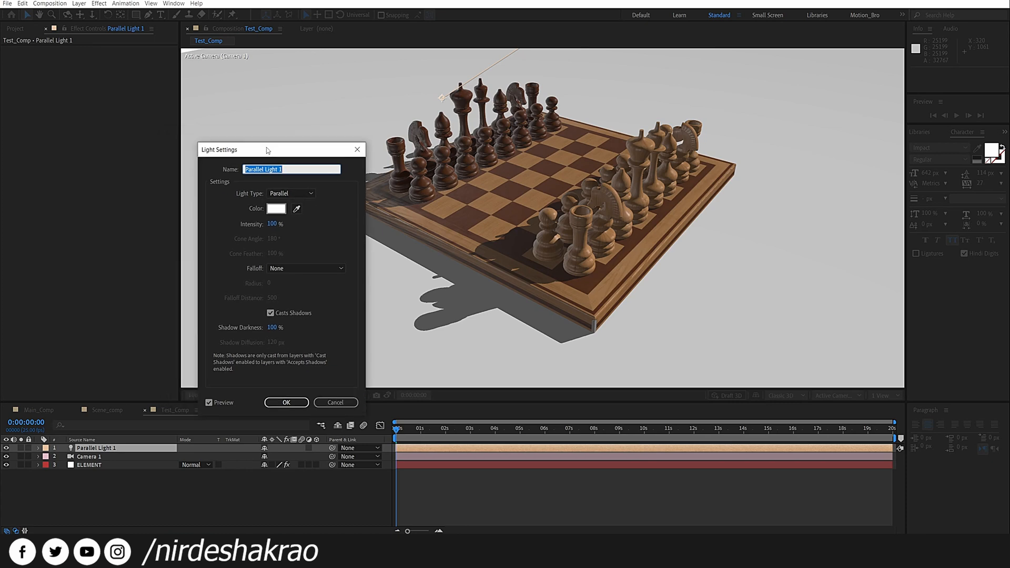
click(310, 194)
click(286, 215)
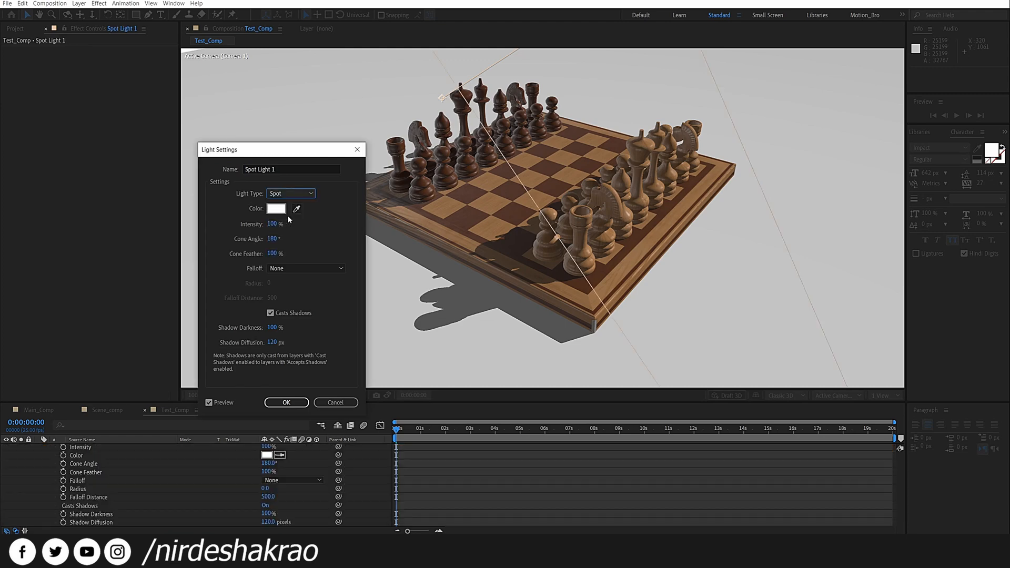
click(286, 403)
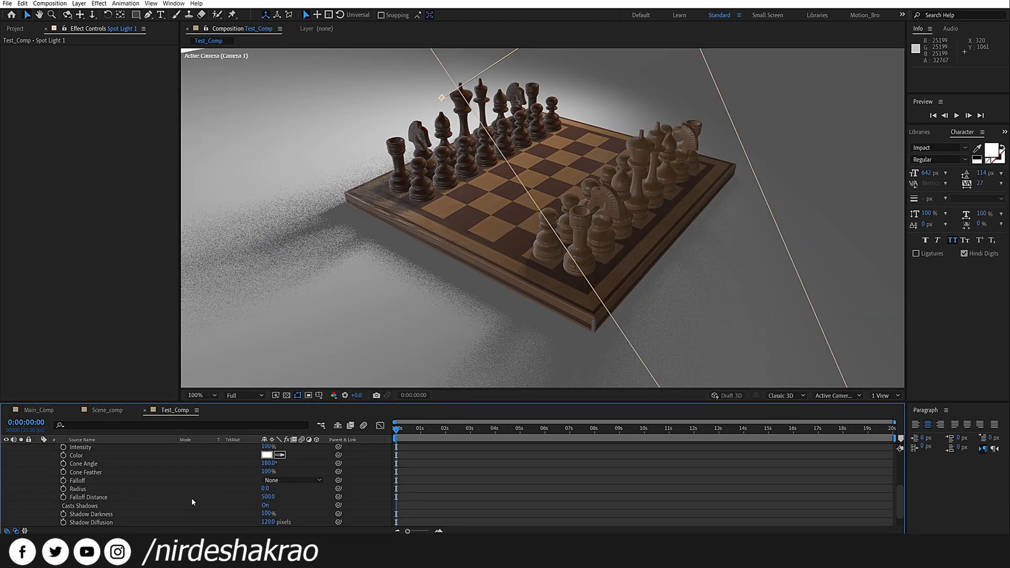
scroll(191, 503, up, 5)
scroll(613, 280, down, 2)
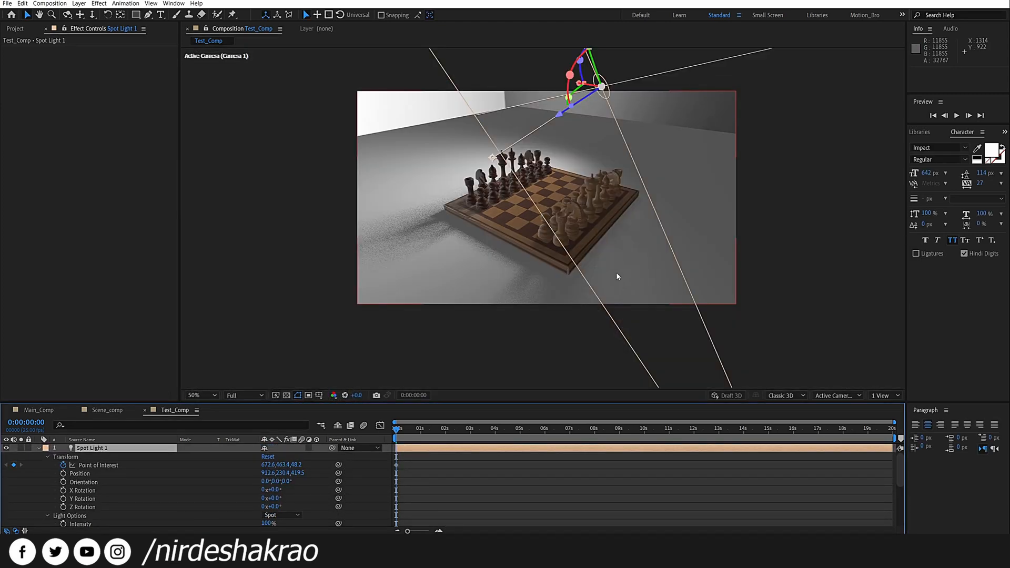
scroll(616, 273, up, 2)
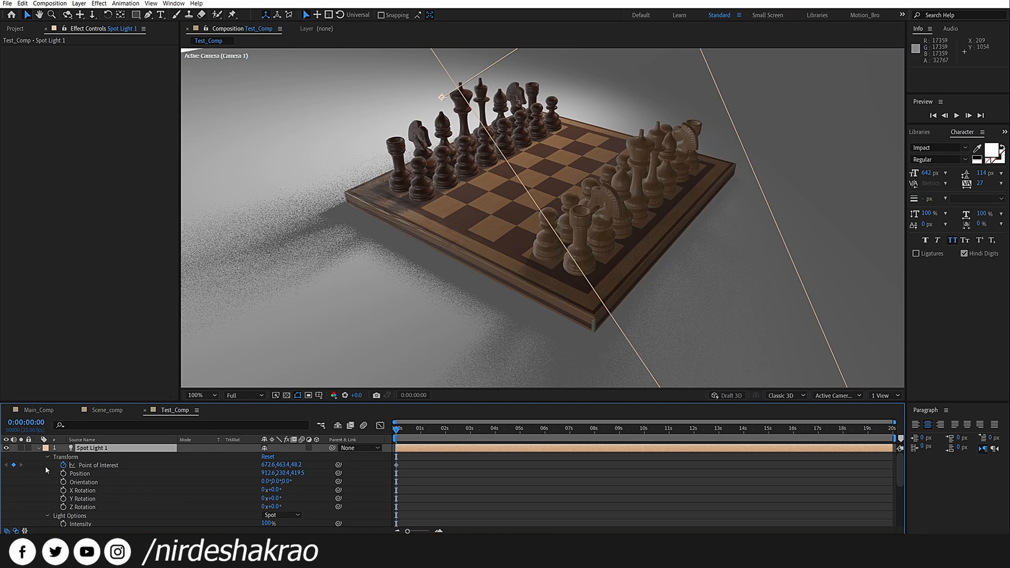
click(38, 448)
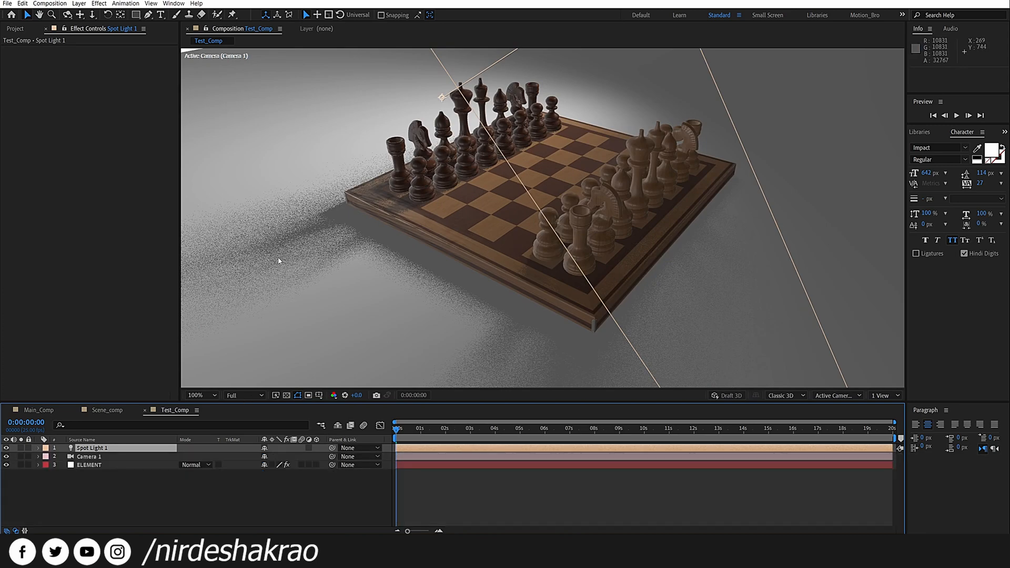
- Split the composition into two views and examine the spot light's shadows and its cone from the top
scroll(386, 241, up, 2)
drag(521, 239, 710, 231)
scroll(421, 218, down, 2)
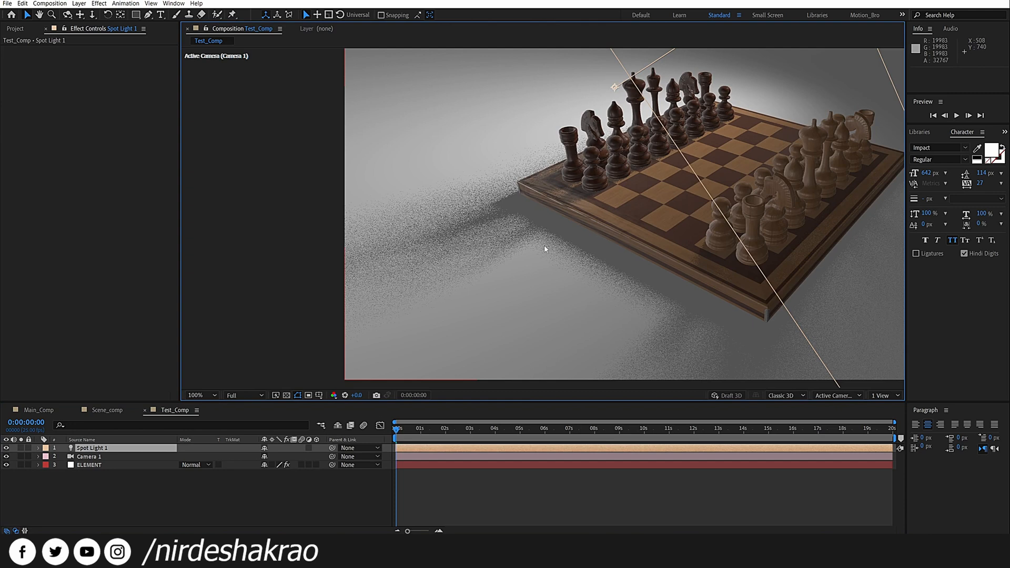
drag(659, 319, 610, 314)
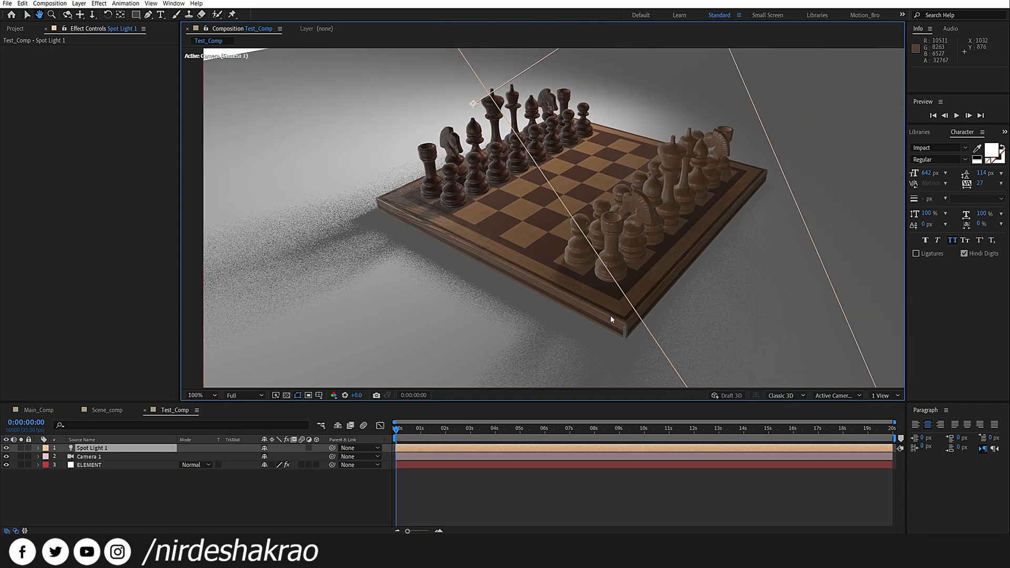
drag(365, 287, 640, 266)
click(889, 396)
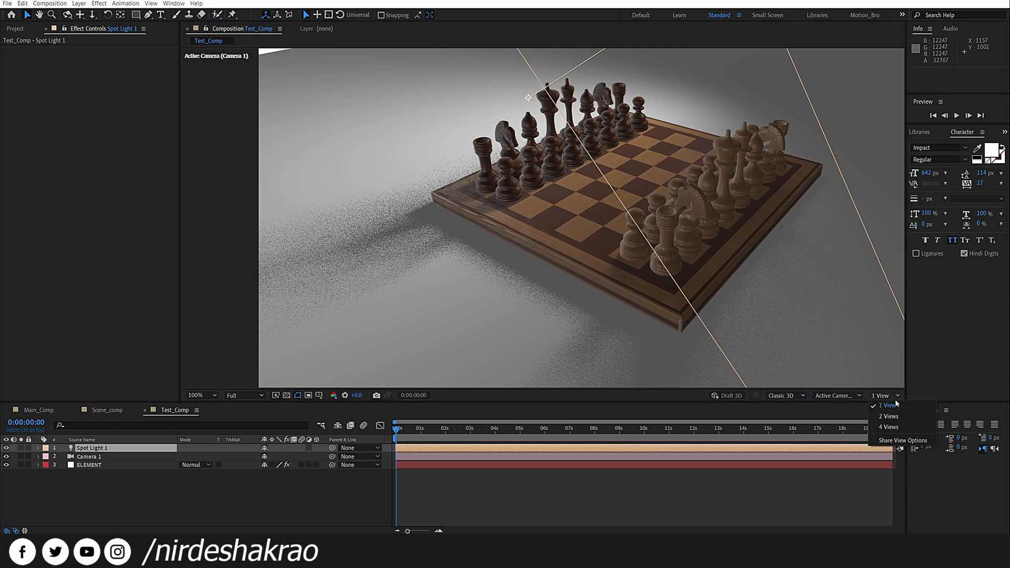
click(884, 416)
scroll(389, 258, down, 2)
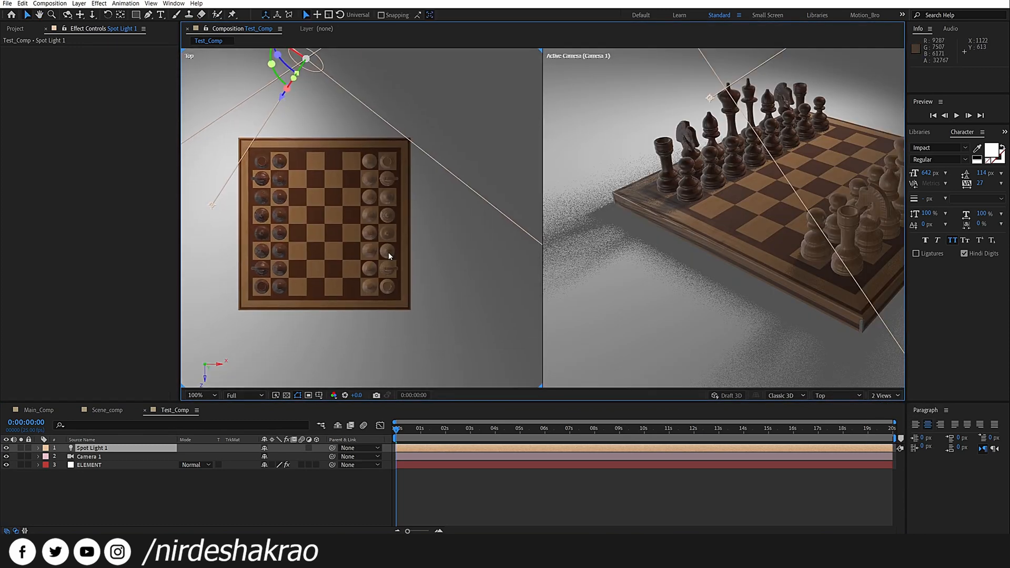
drag(390, 259, 433, 262)
scroll(433, 263, down, 4)
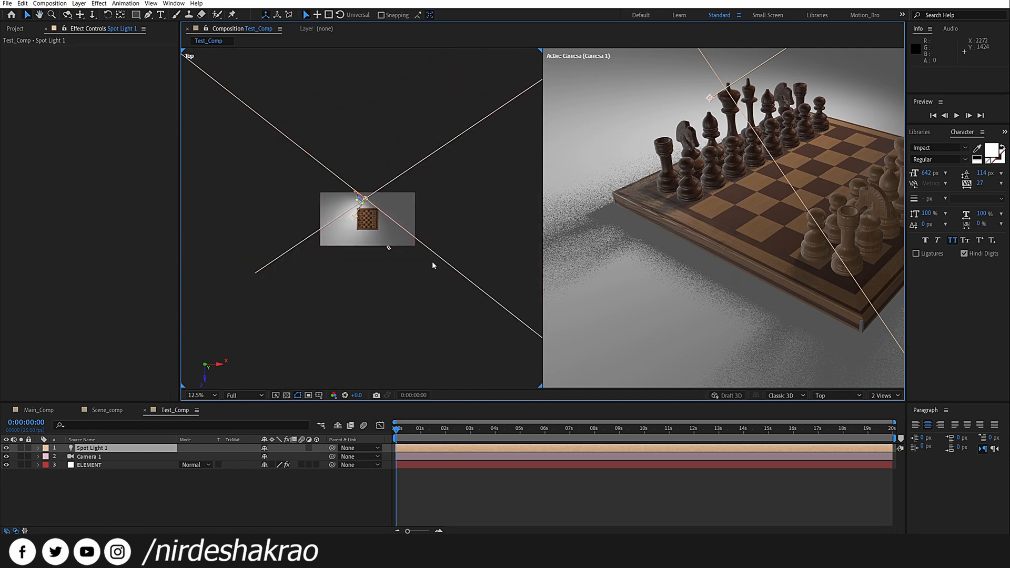
scroll(432, 261, up, 3)
scroll(431, 262, up, 3)
scroll(424, 266, down, 2)
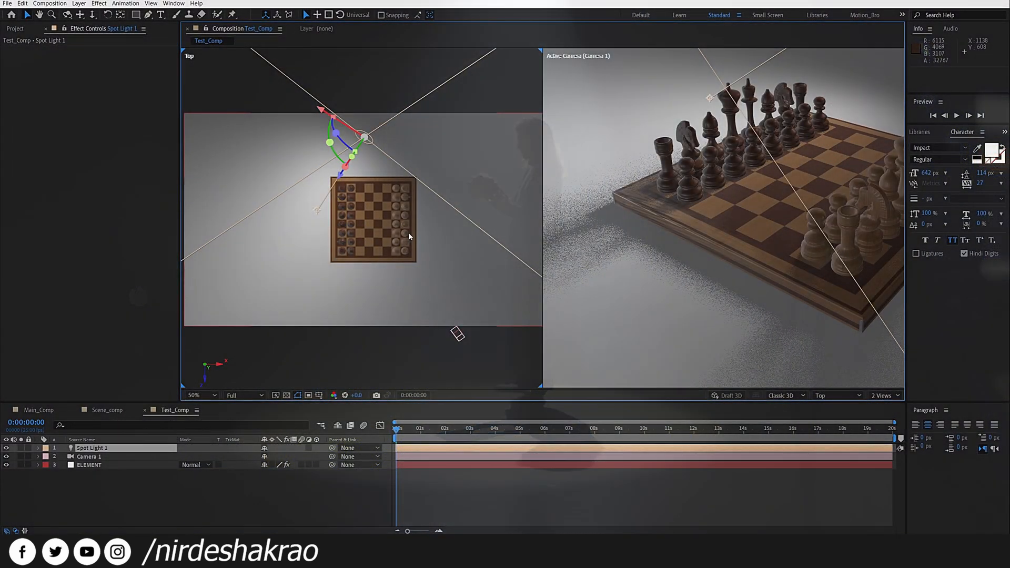
- Set the spot light's cone angle to 54° and aim its point of interest at the chess board in the Top view
double_click(124, 452)
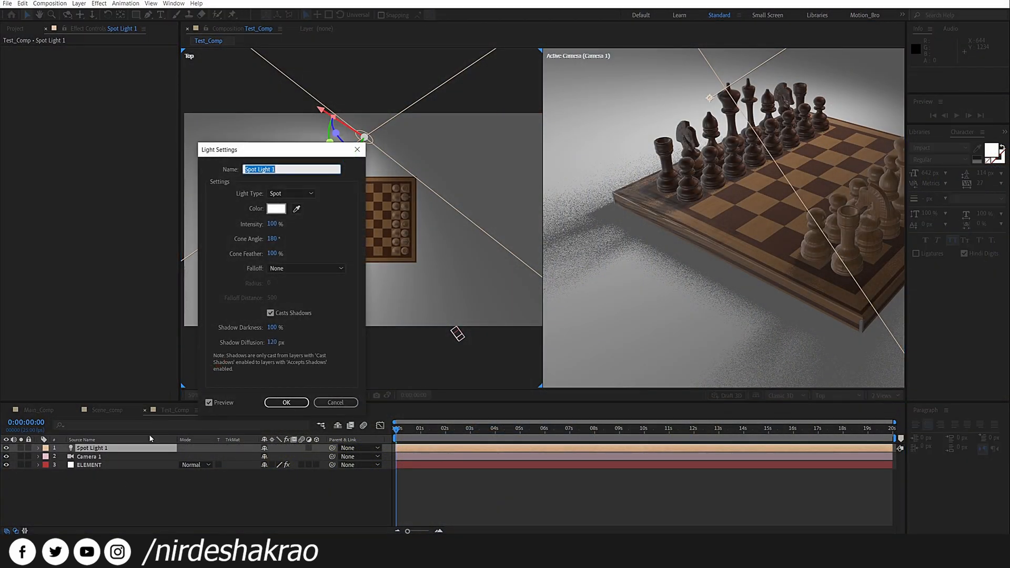
drag(269, 155, 114, 194)
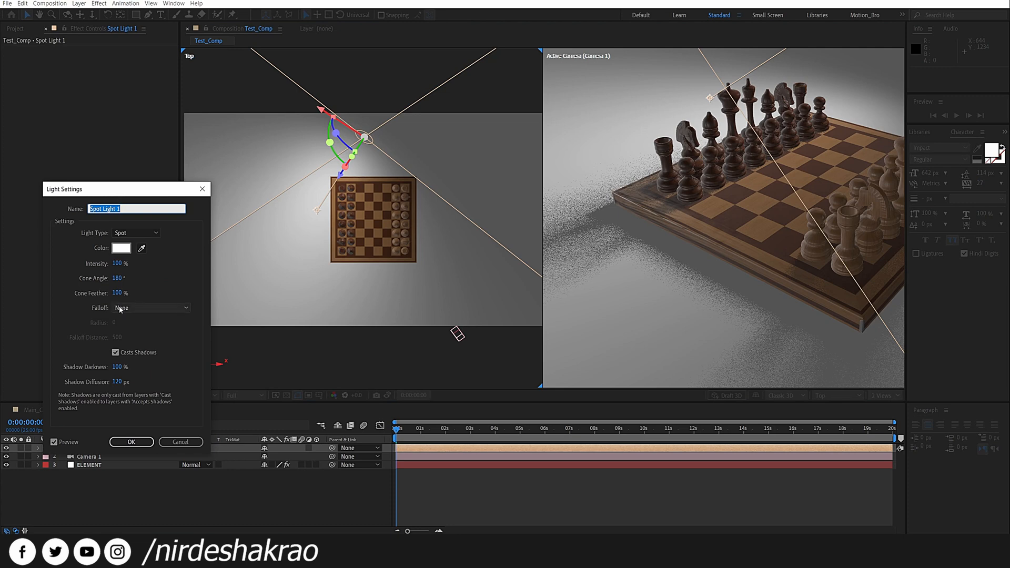
click(120, 281)
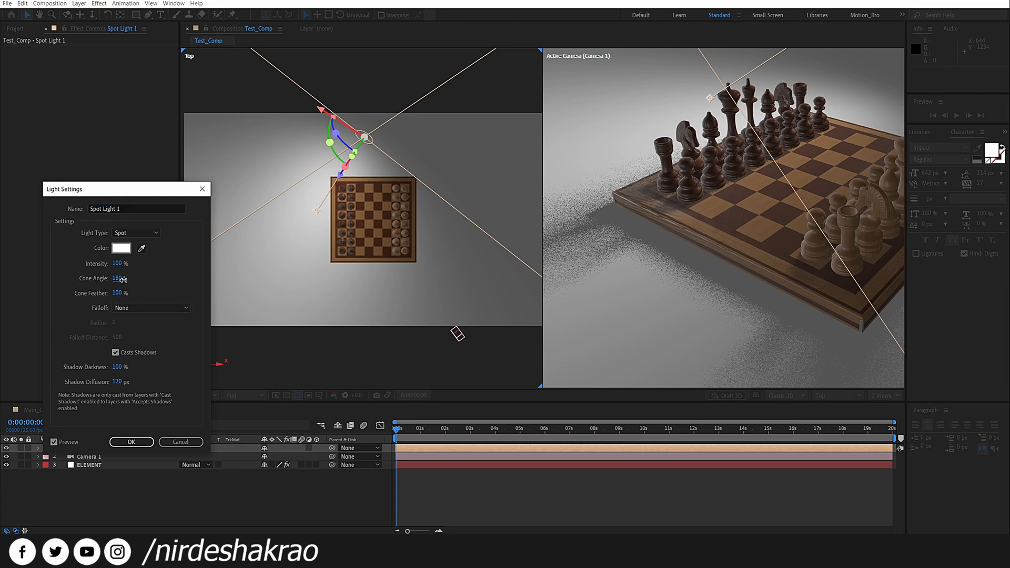
drag(117, 279, 67, 291)
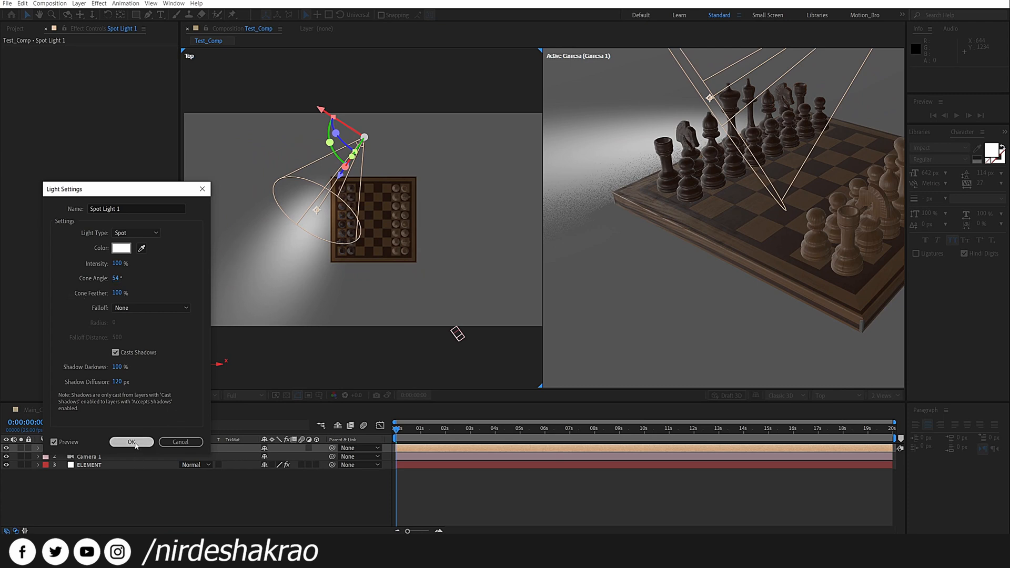
click(134, 442)
drag(316, 211, 355, 216)
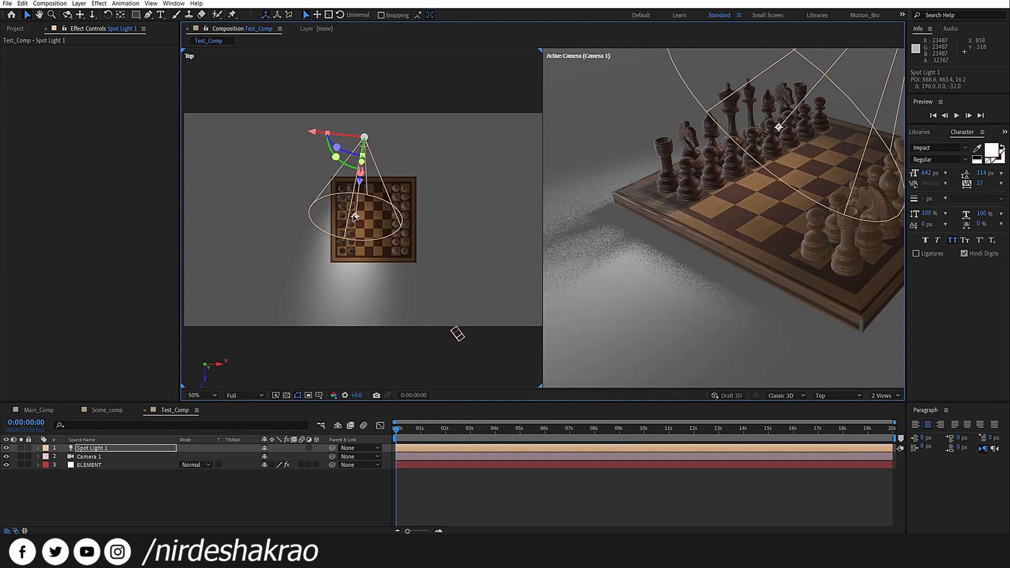
drag(355, 216, 352, 215)
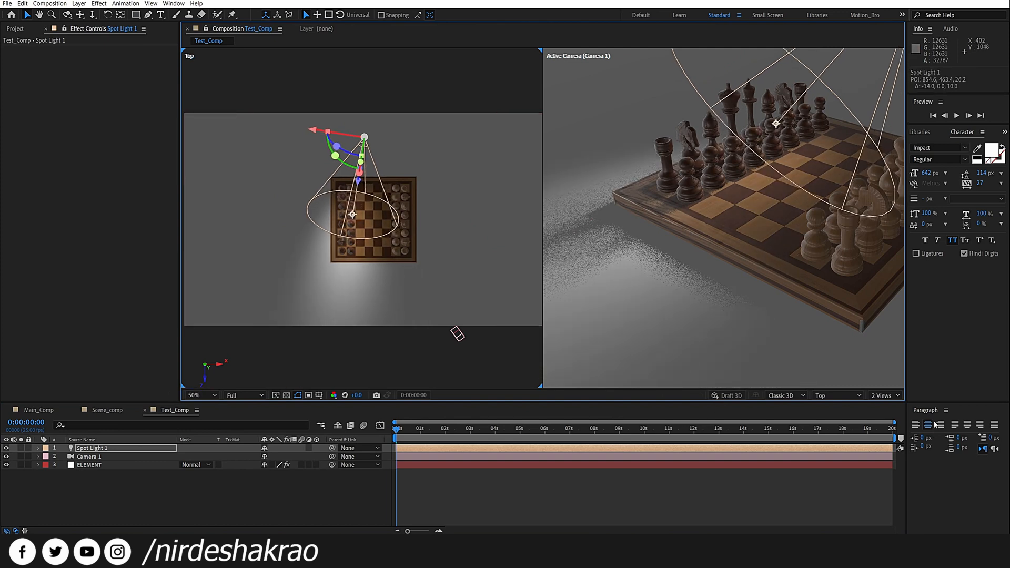
- In the Right view, raise the spot light above the board and aim its point of interest down at the chess pieces
click(848, 398)
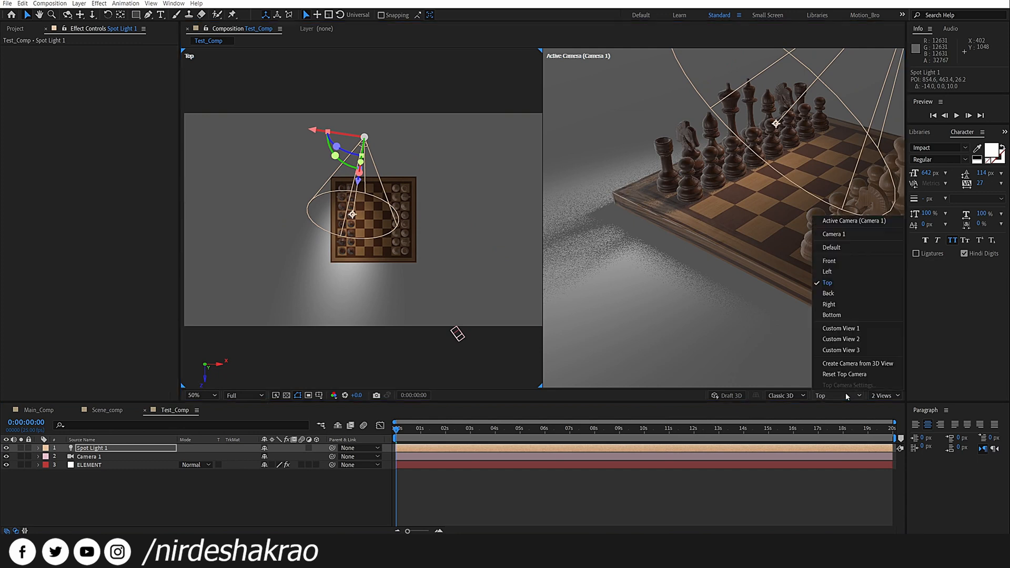
click(843, 303)
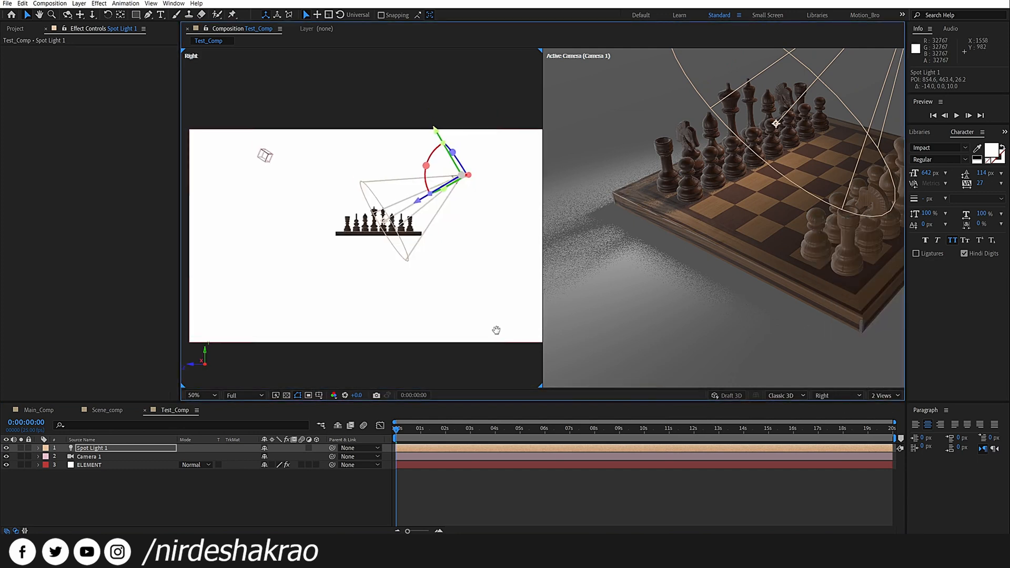
scroll(455, 292, up, 2)
mouse_move(455, 292)
mouse_down()
mouse_move(407, 341)
mouse_move(444, 301)
mouse_up()
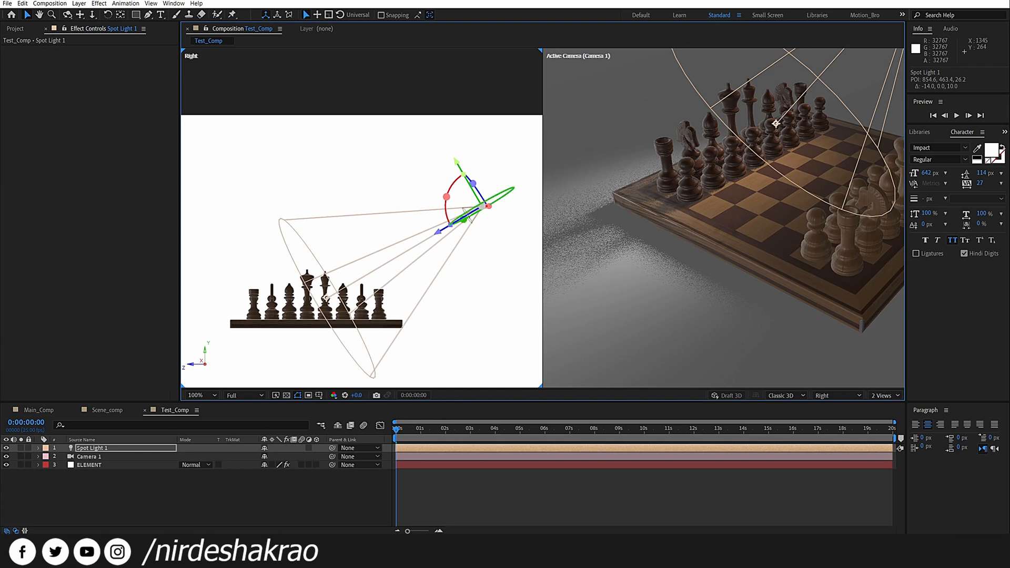
drag(476, 210, 426, 139)
drag(386, 185, 361, 175)
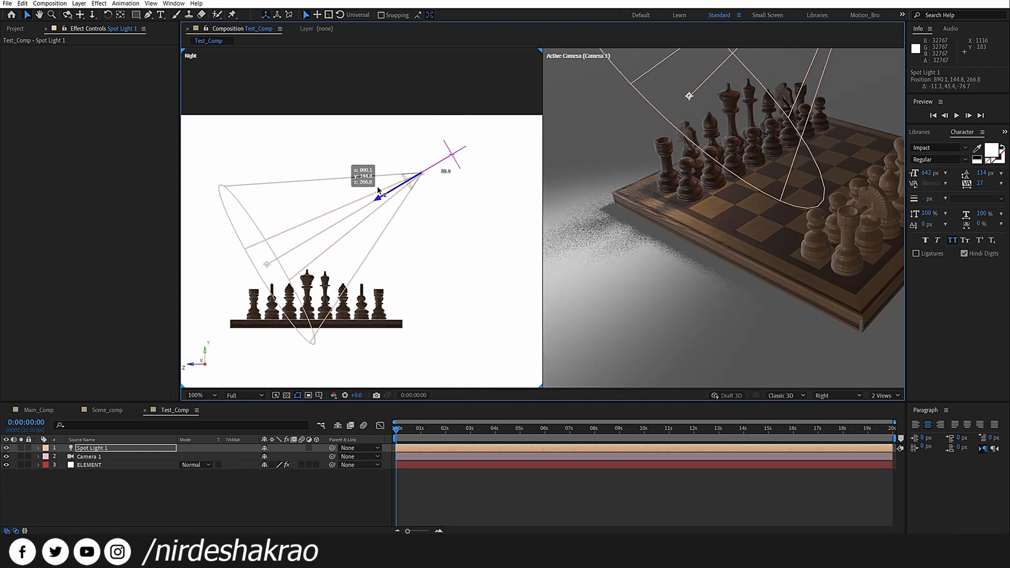
drag(399, 135, 382, 94)
drag(246, 230, 336, 299)
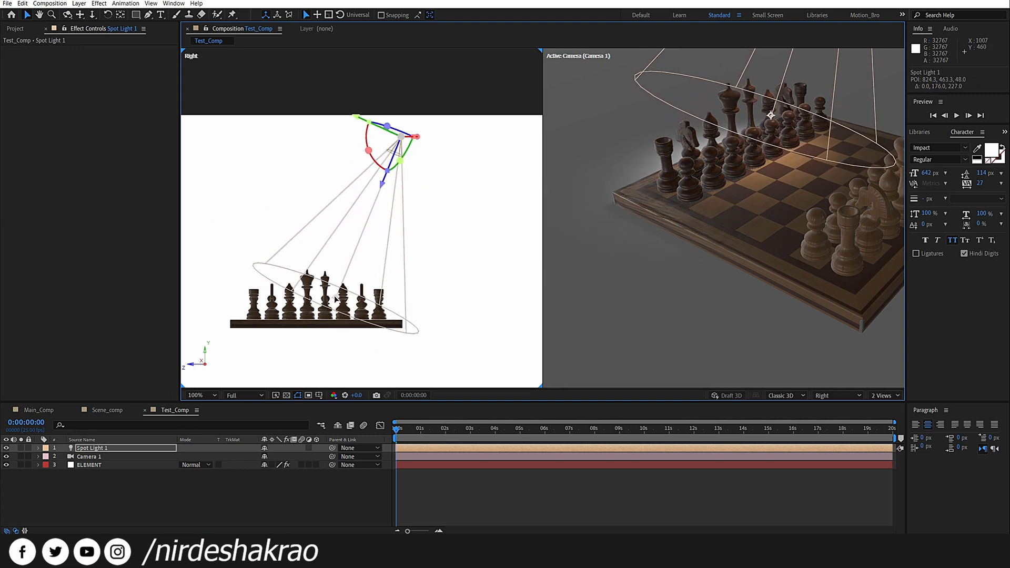
- Return to a single camera view and set the spot light's intensity to 200%
click(885, 394)
click(894, 406)
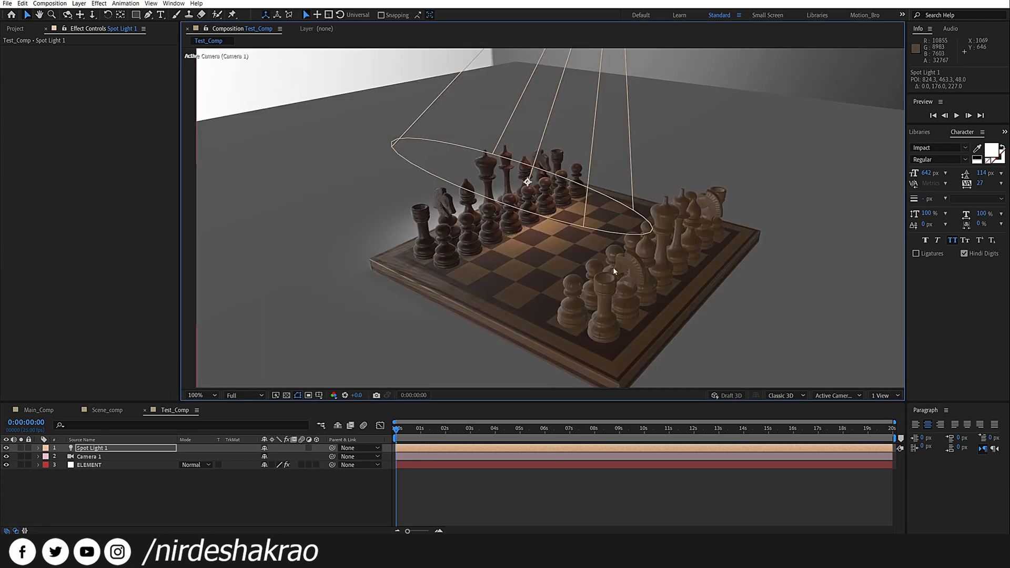
drag(608, 220, 576, 200)
drag(573, 163, 560, 206)
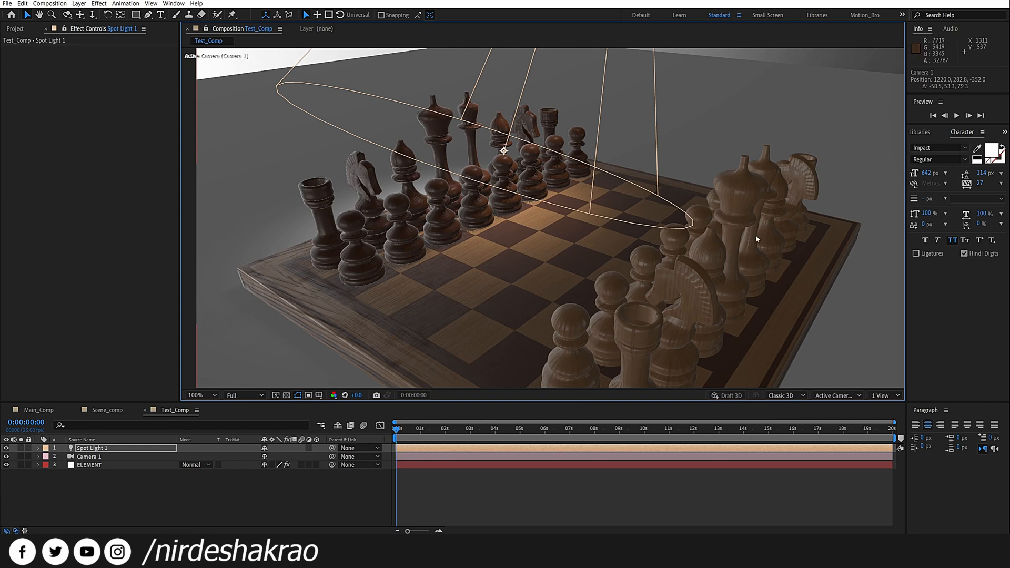
double_click(102, 448)
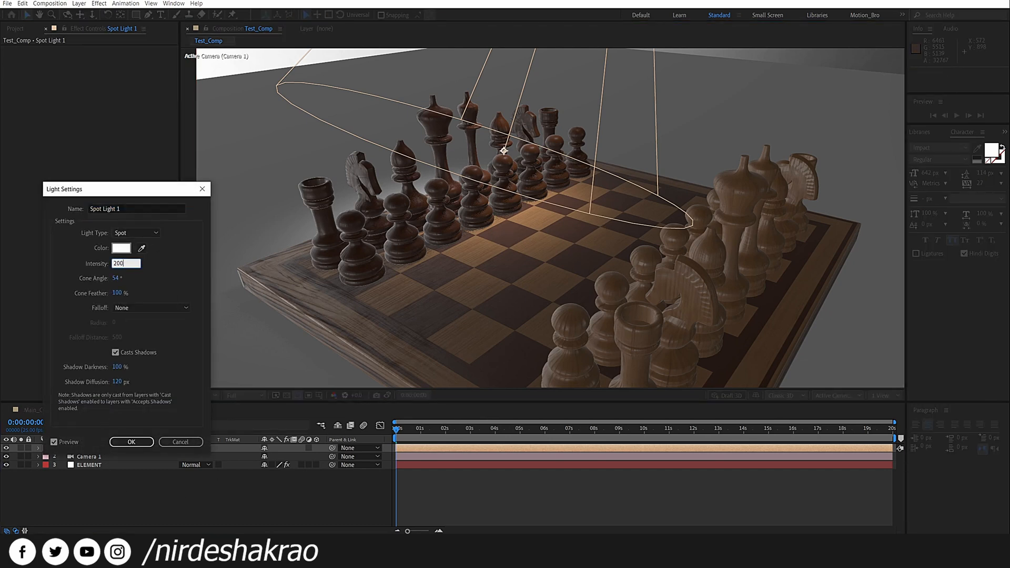
text(200)
key(Return)
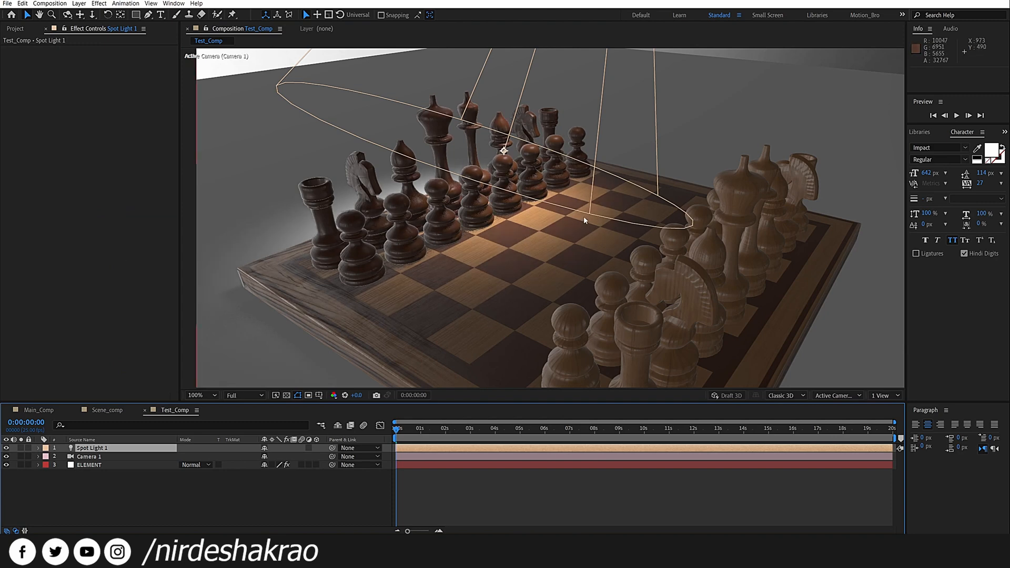
- Narrow the spot light's cone angle to 21° and shift its point of interest lower onto the dark pawns
scroll(512, 213, up, 3)
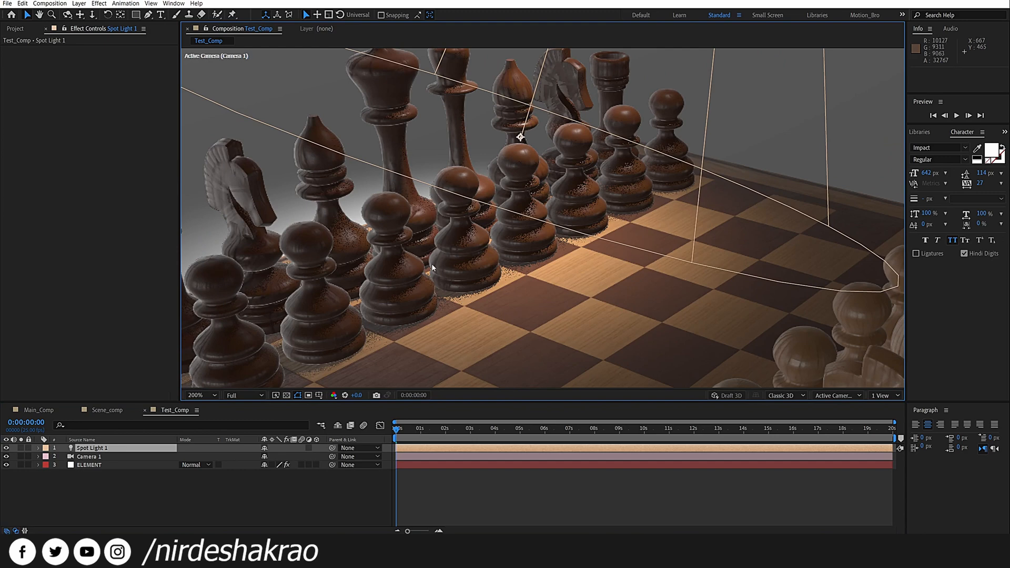
double_click(109, 448)
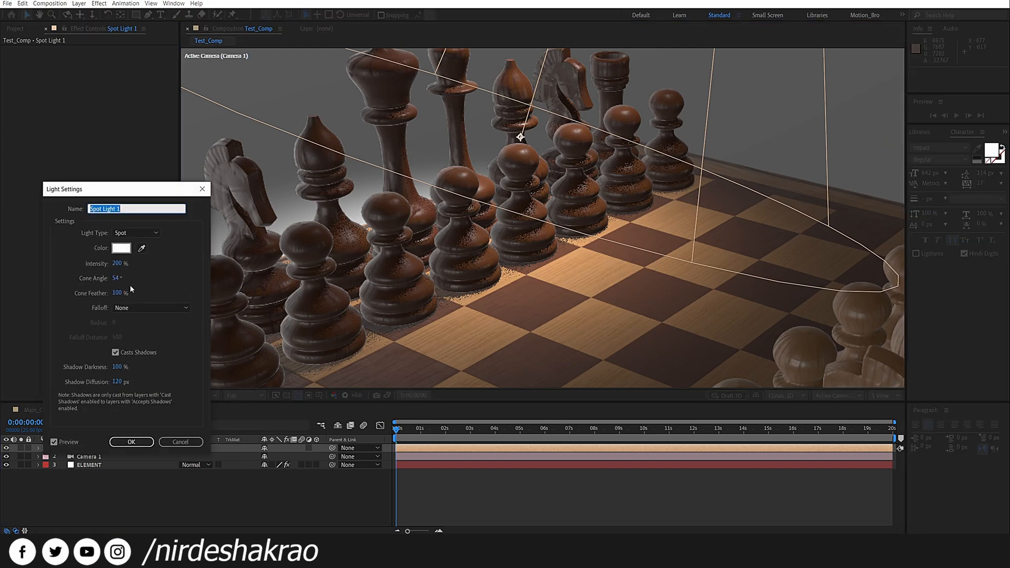
drag(120, 281, 106, 284)
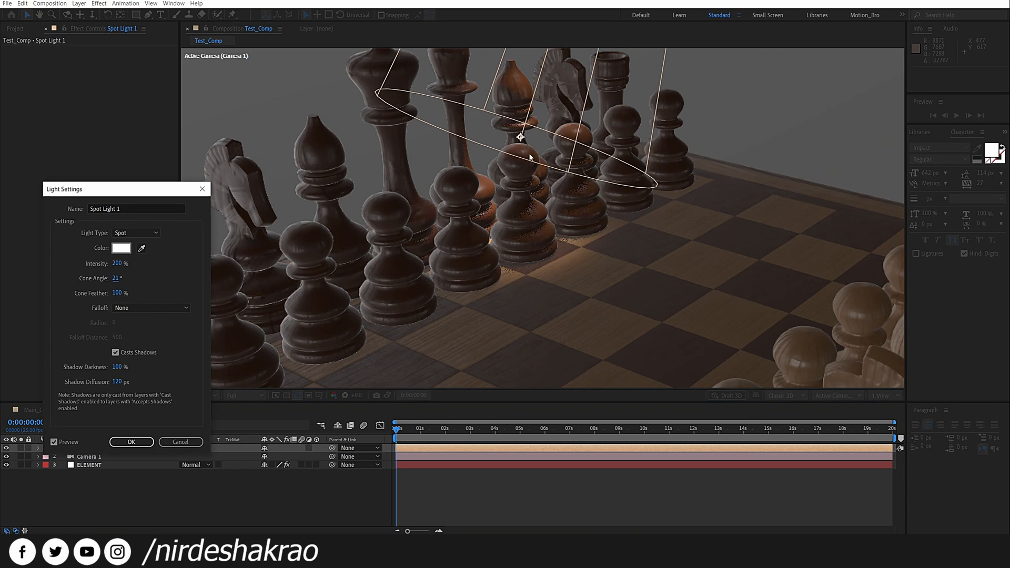
click(131, 441)
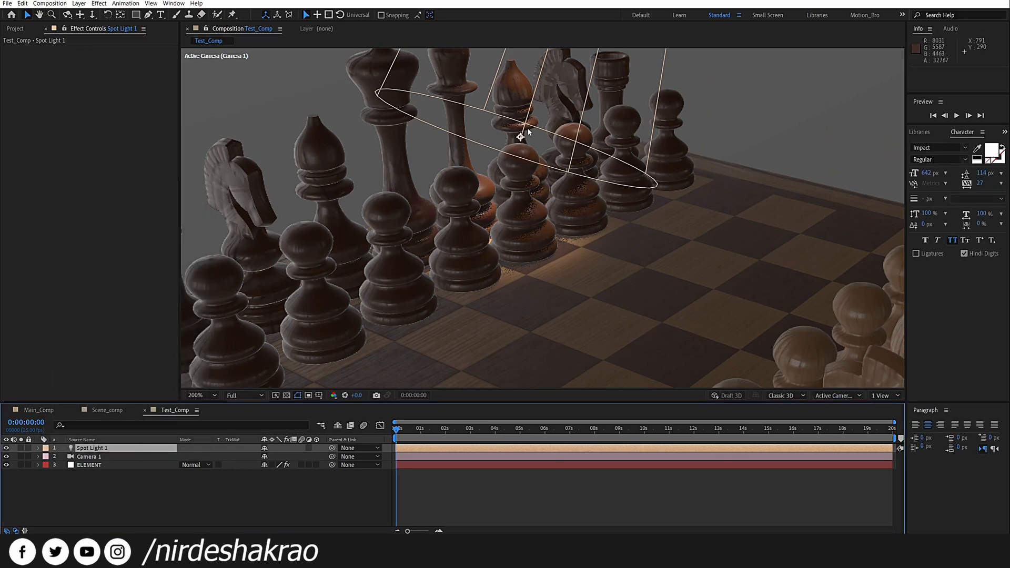
drag(520, 137, 531, 182)
- Set the spot light's cone angle to 11° and its intensity to 1000%
double_click(131, 447)
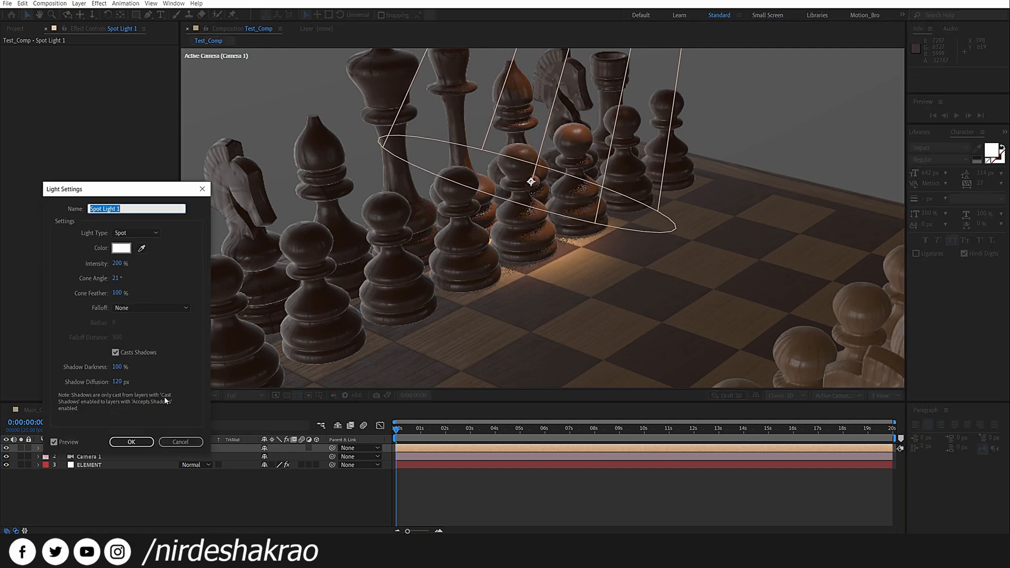
mouse_move(120, 279)
mouse_down()
mouse_move(108, 283)
mouse_move(126, 291)
mouse_up()
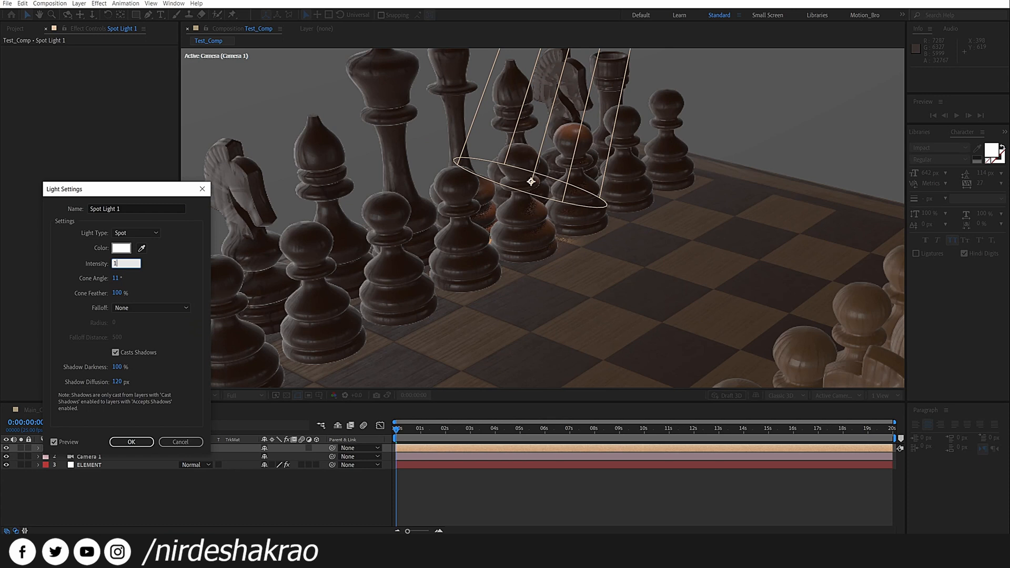
key(Return)
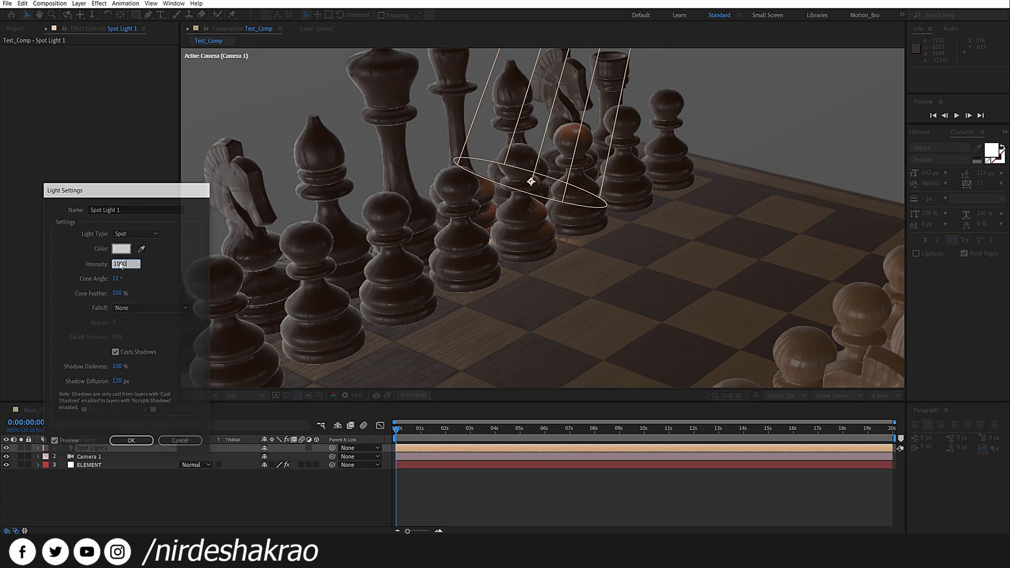
- Move the spot light's point of interest so the narrow beam falls on a single dark pawn
mouse_move(532, 182)
mouse_down()
mouse_move(548, 198)
mouse_move(539, 184)
mouse_move(542, 199)
mouse_move(532, 189)
mouse_up()
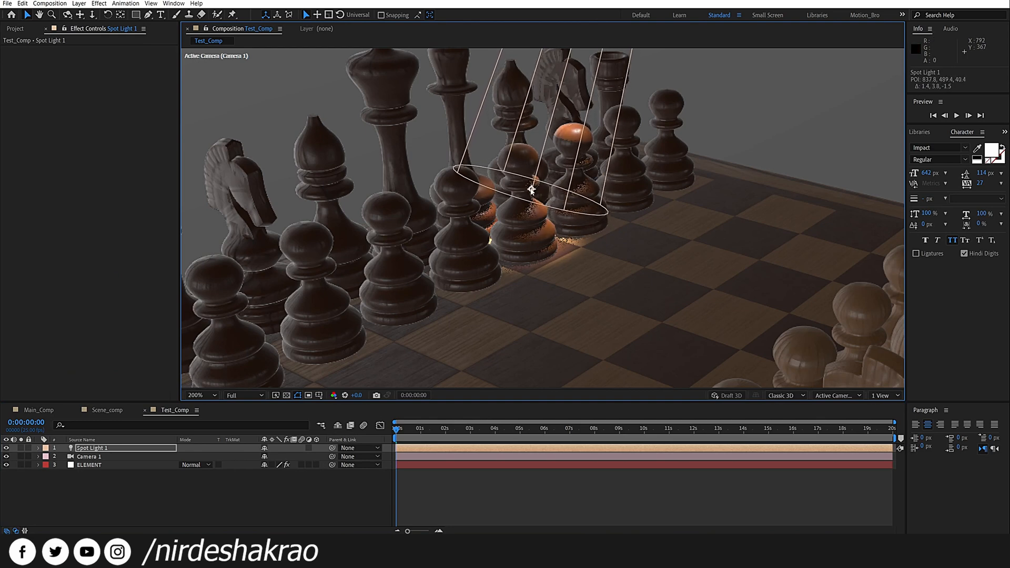
drag(567, 218, 554, 344)
drag(567, 282, 578, 184)
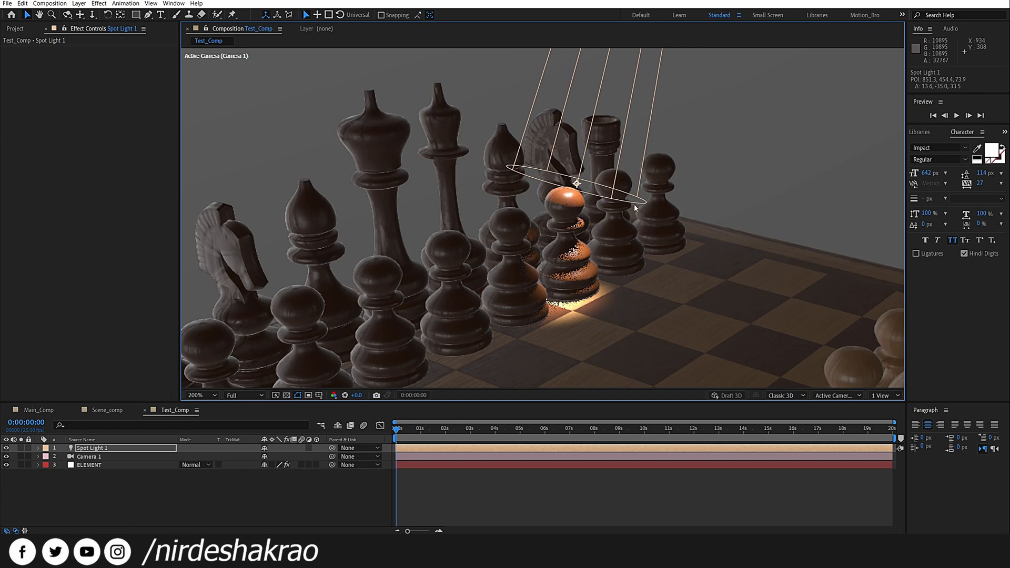
- Expand the spot light's properties and set a Point of Interest keyframe at the first frame
drag(634, 209, 622, 226)
drag(485, 246, 515, 174)
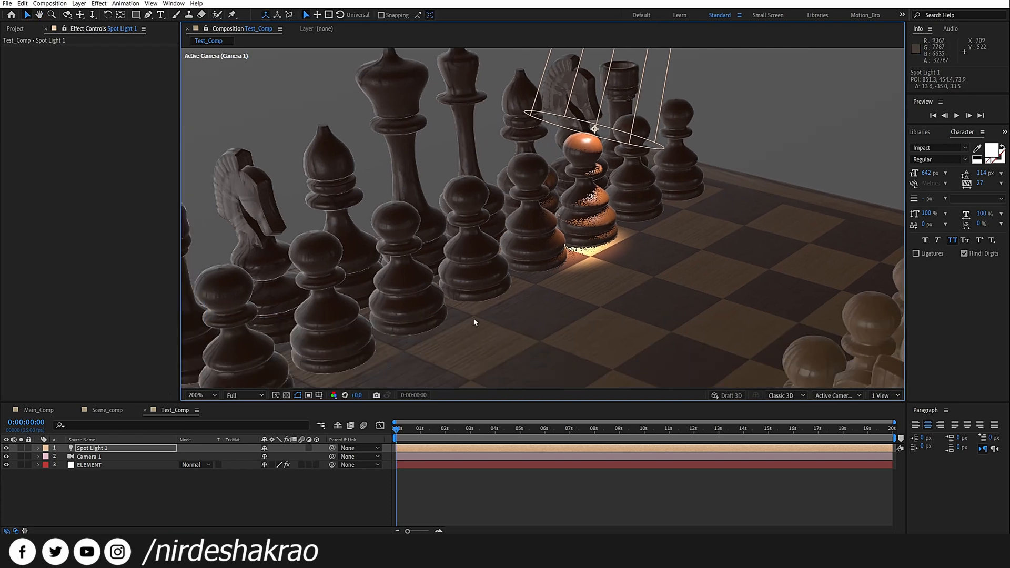
scroll(629, 260, down, 1)
drag(630, 260, 626, 284)
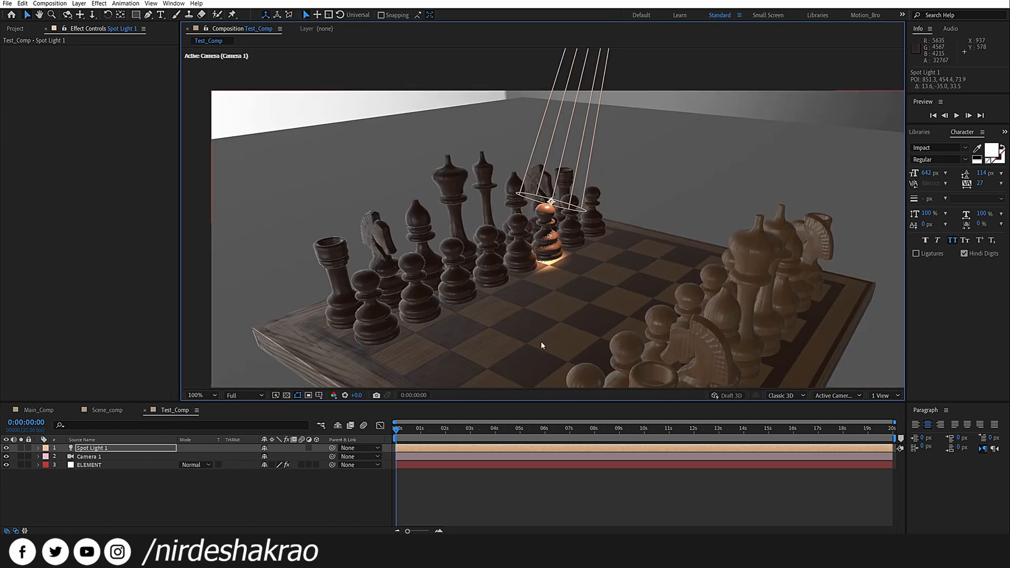
click(39, 448)
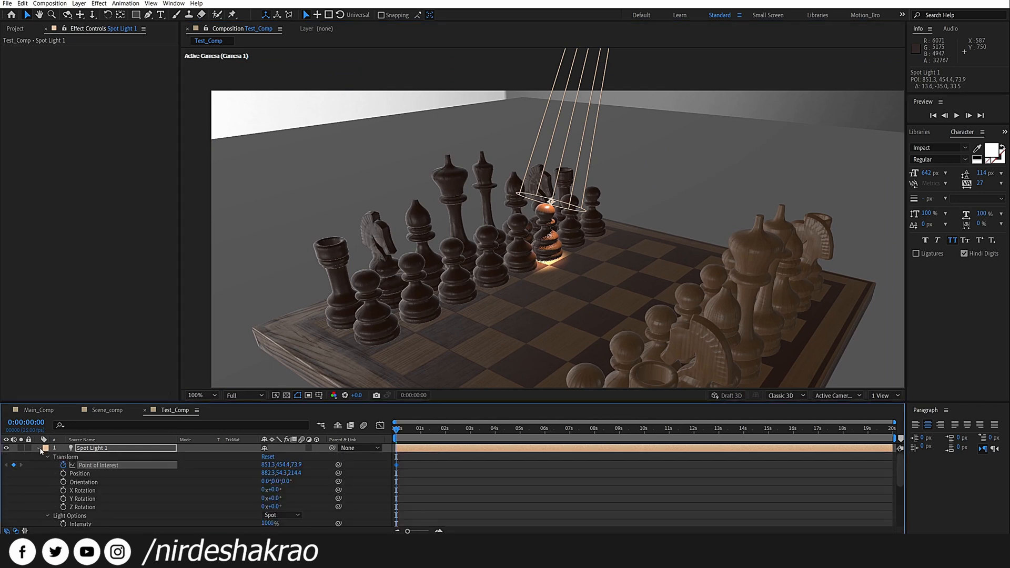
- At 0:00:04:01, keyframe the spot light's point of interest at the other end of the pawn row, using the Right view
click(496, 433)
click(892, 395)
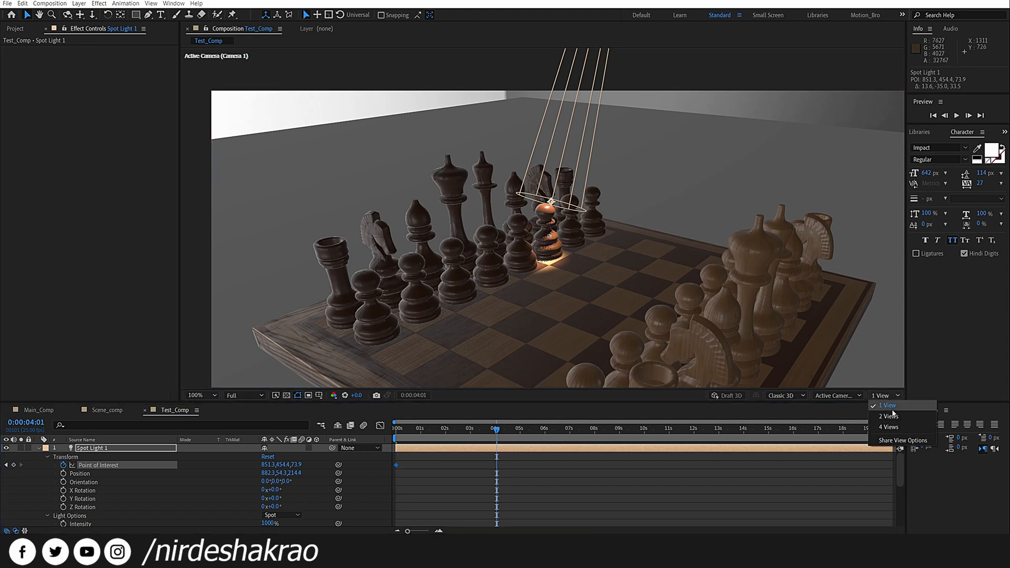
click(895, 415)
key(period)
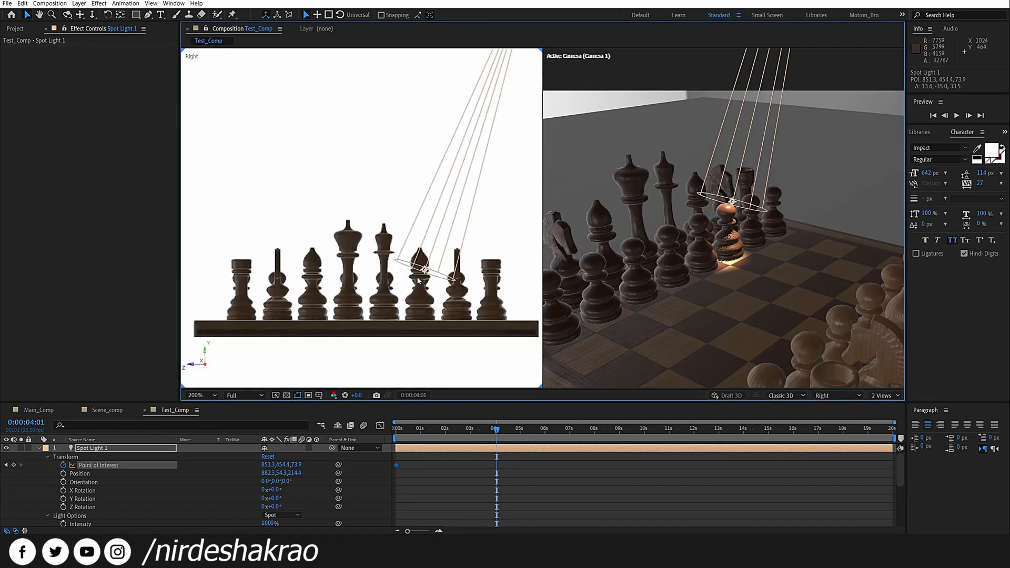
drag(389, 272, 235, 280)
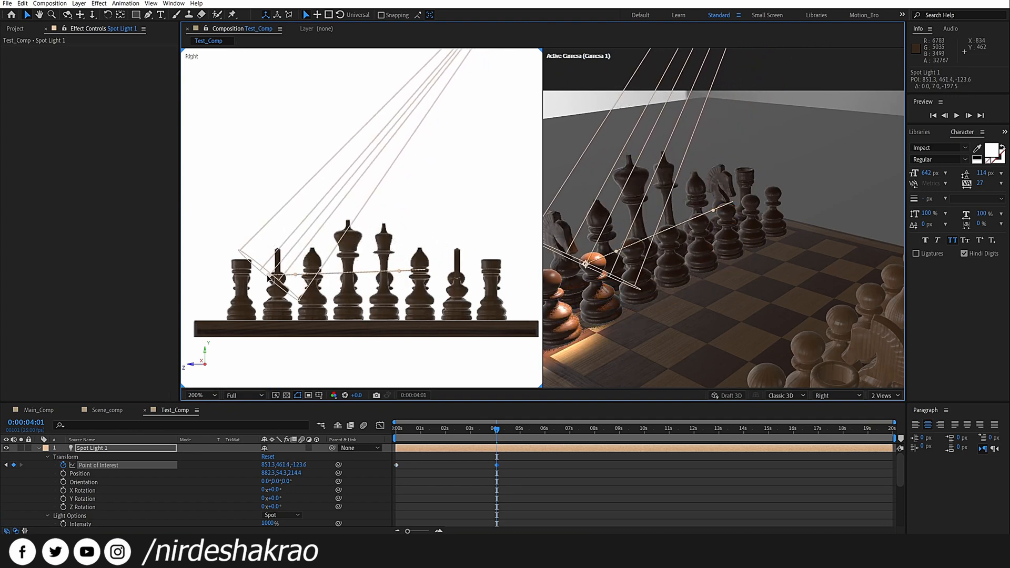
- Return to a single camera view and preview the spot light animation from the first frame
click(885, 396)
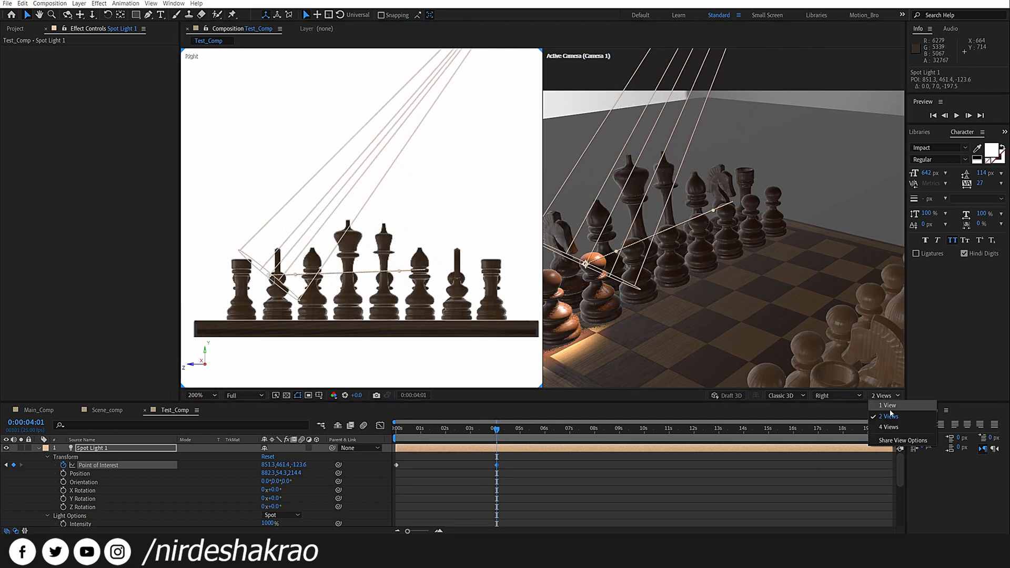
click(888, 405)
drag(489, 429, 371, 430)
key(space)
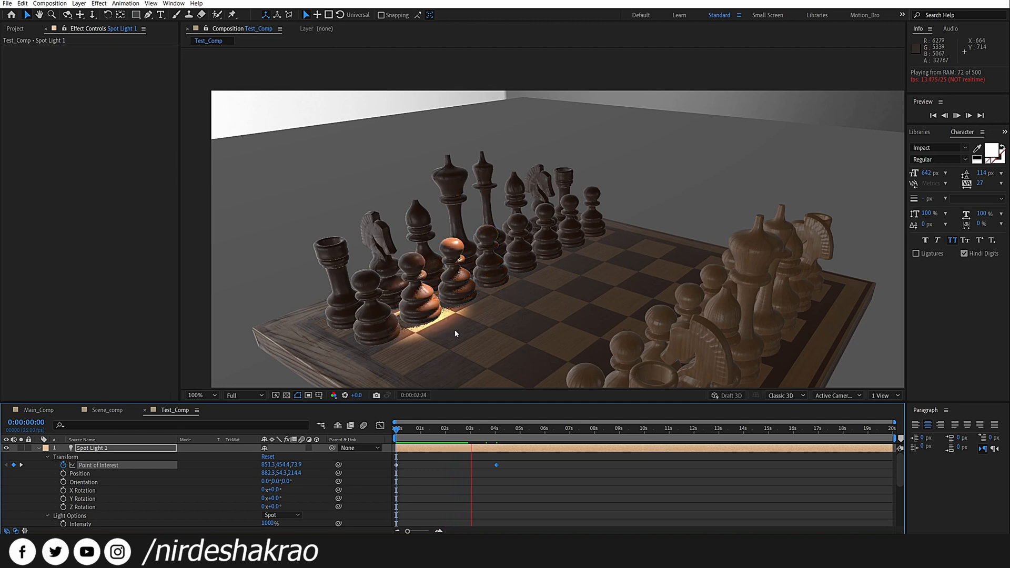
key(space)
- Reframe the chess board, replay the spot light's sweep across the pawns and scrub through it around 0:00:03:15
drag(473, 314, 512, 228)
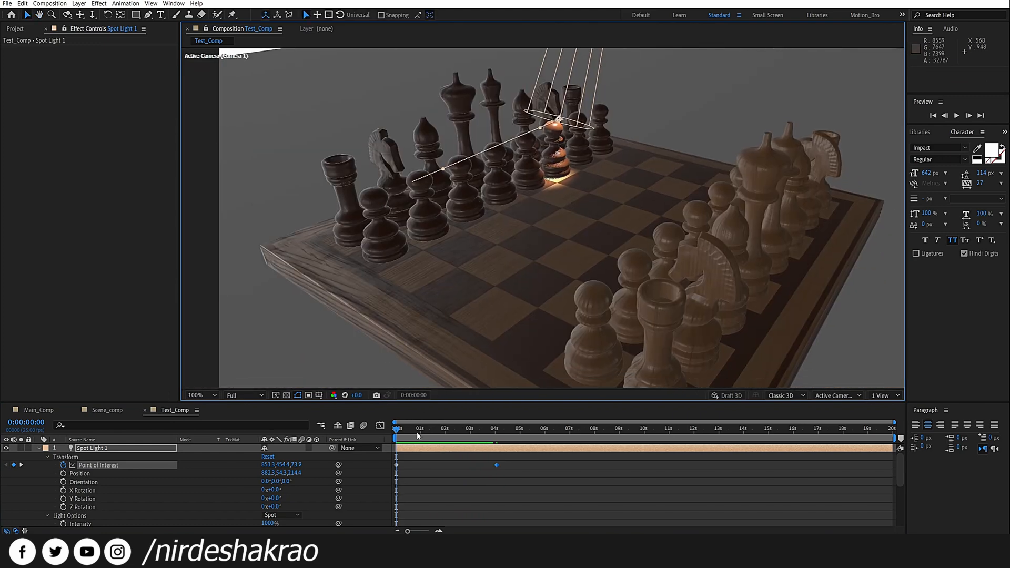
key(space)
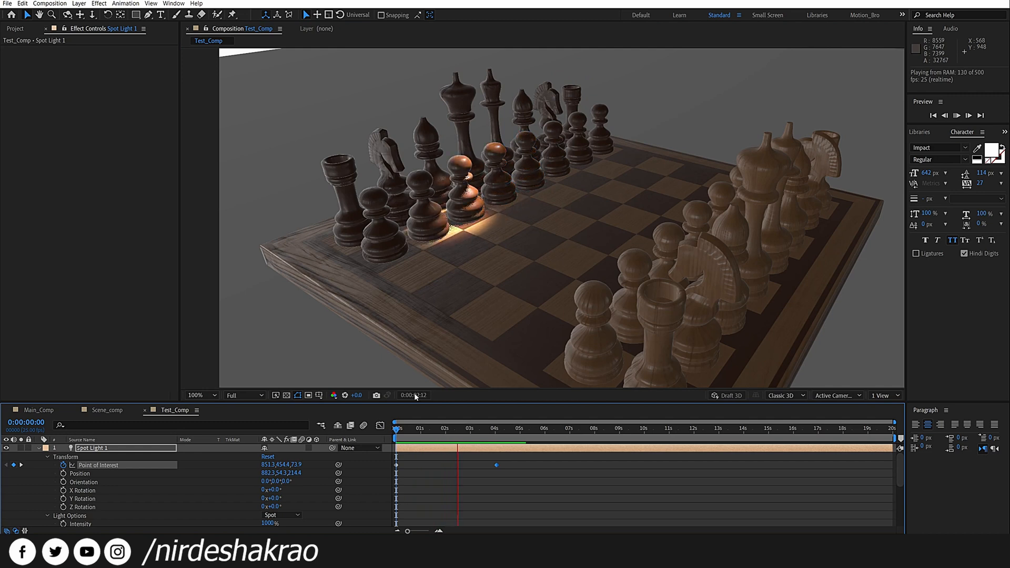
drag(500, 431, 453, 442)
key(space)
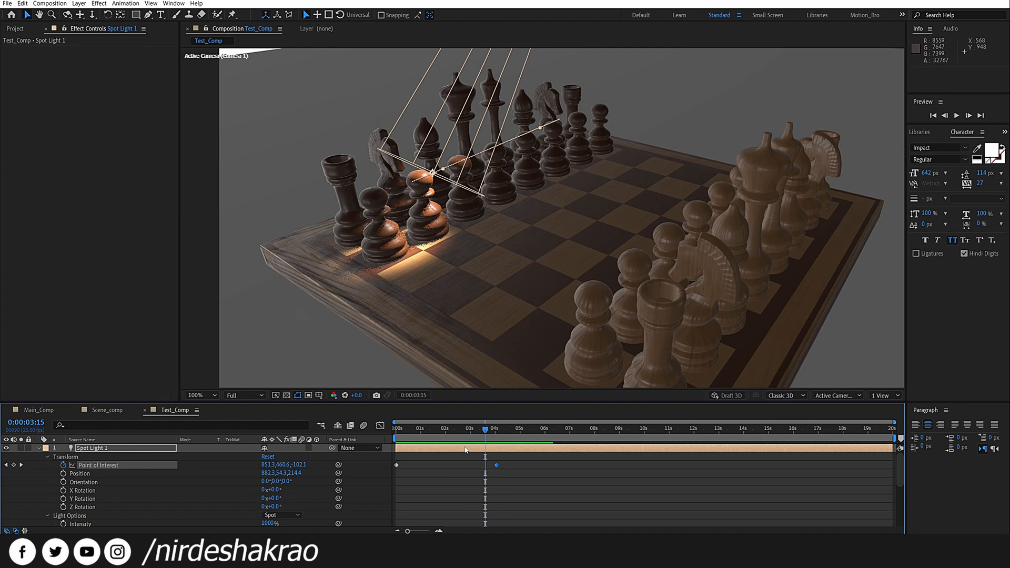
- At 0:00:04:09, set the spot light's cone angle to 39° and its intensity to 300%
drag(492, 436, 497, 434)
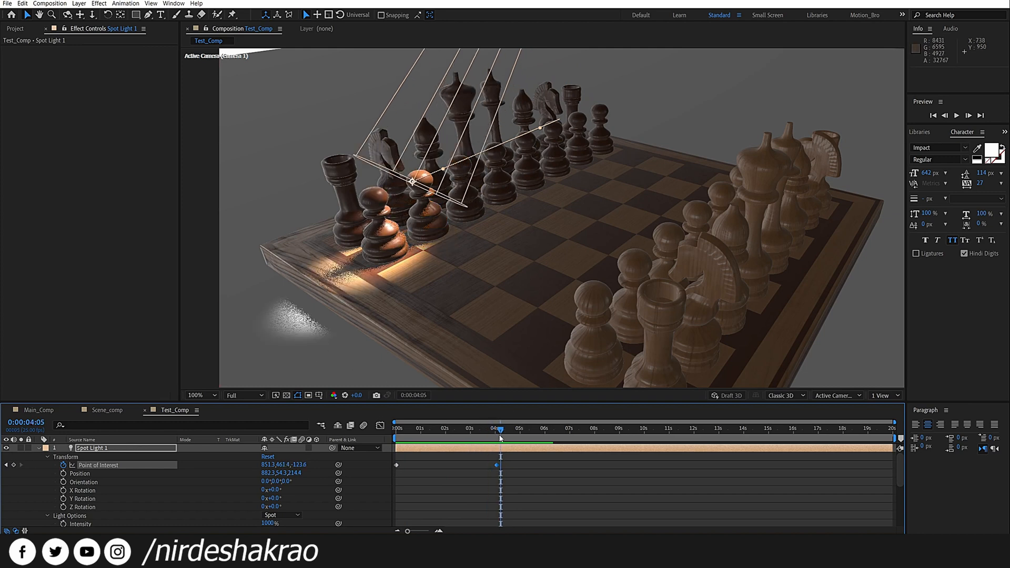
key(ctrl+space)
drag(315, 347, 376, 333)
key(v)
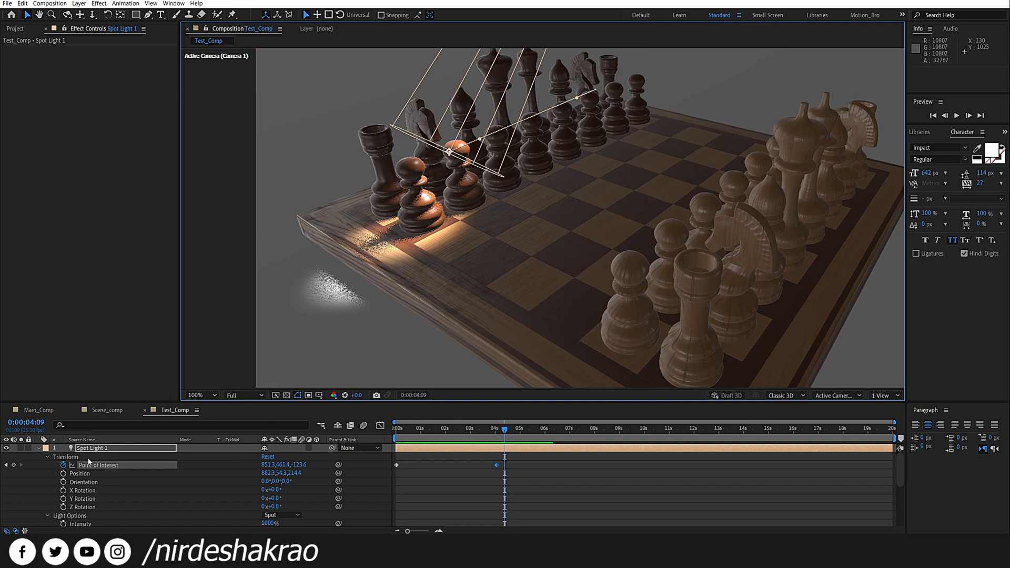
double_click(91, 449)
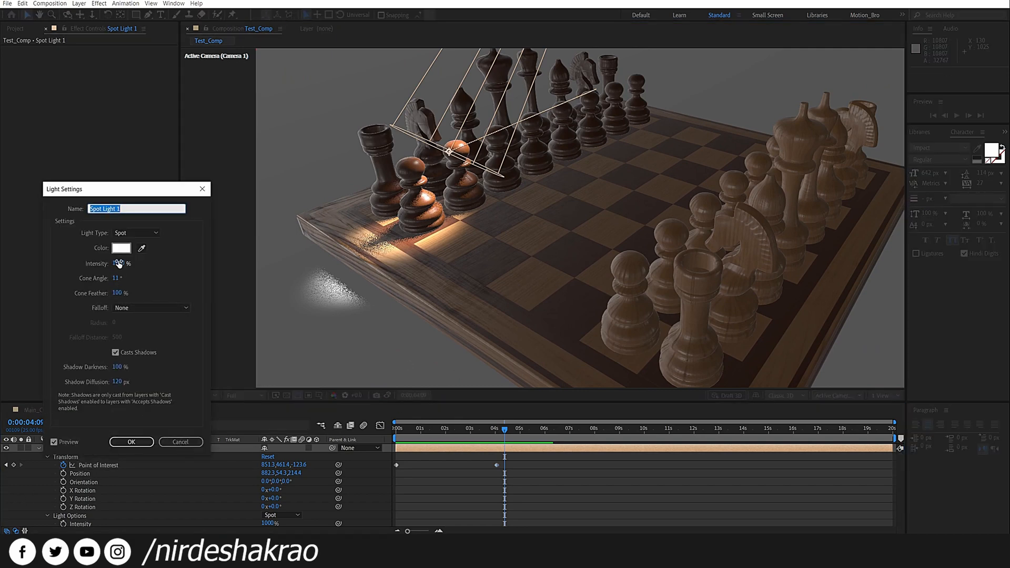
drag(117, 277, 139, 284)
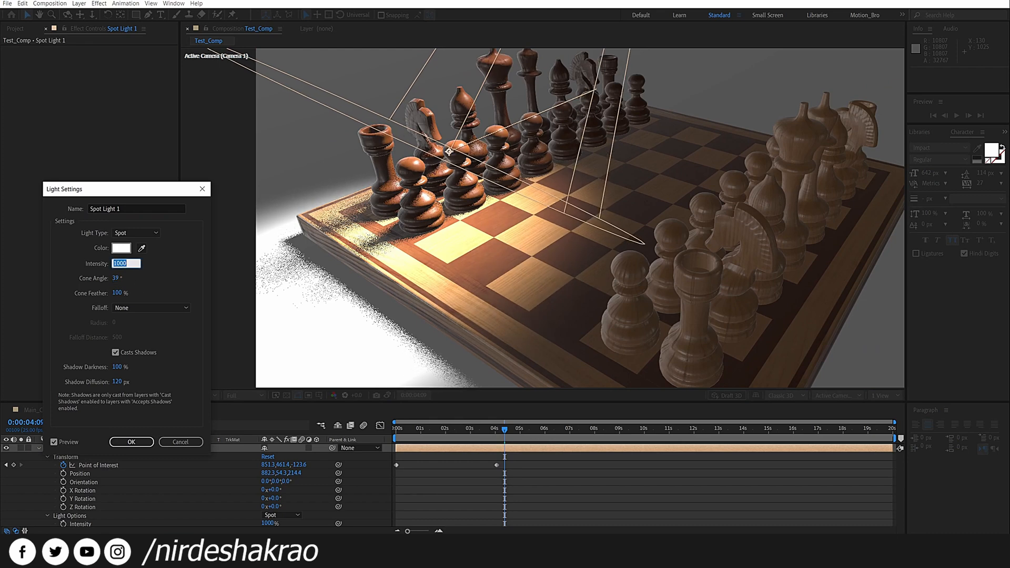
text(300)
key(Return)
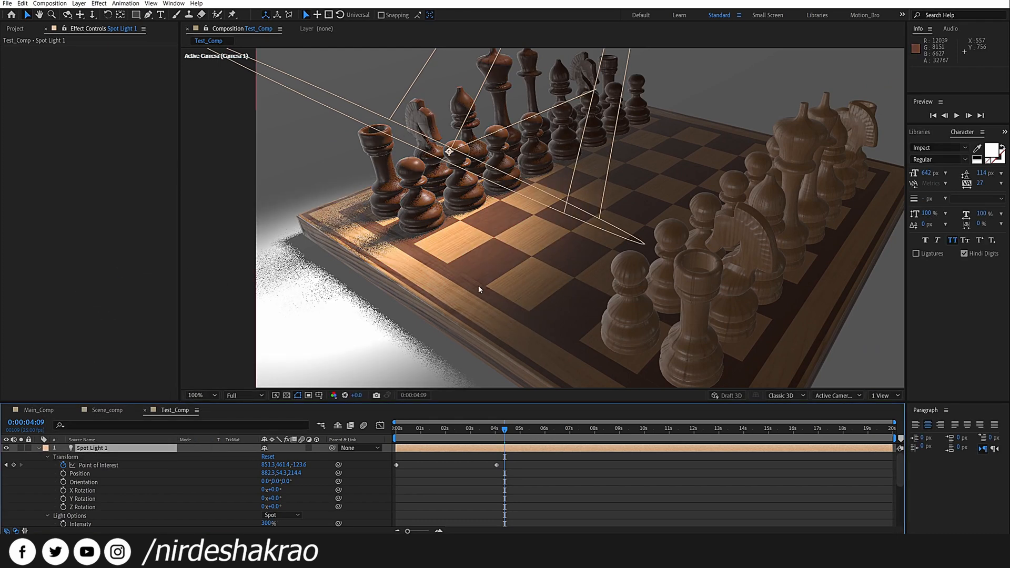
- Examine the spot light's shadow edges around the chess board's near corner
key(space)
drag(449, 259, 551, 225)
scroll(474, 293, up, 1)
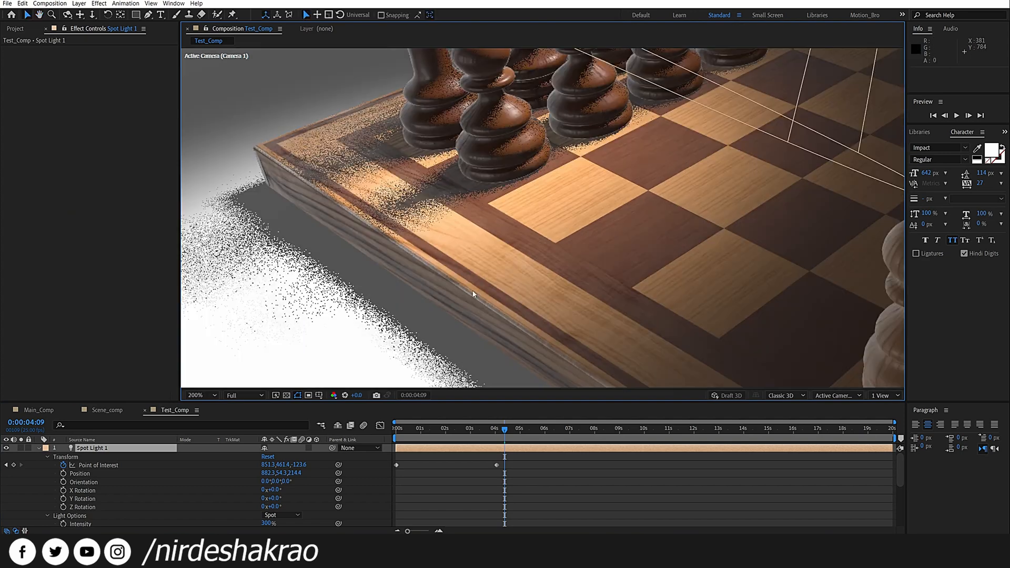
scroll(377, 294, down, 1)
drag(375, 303, 330, 320)
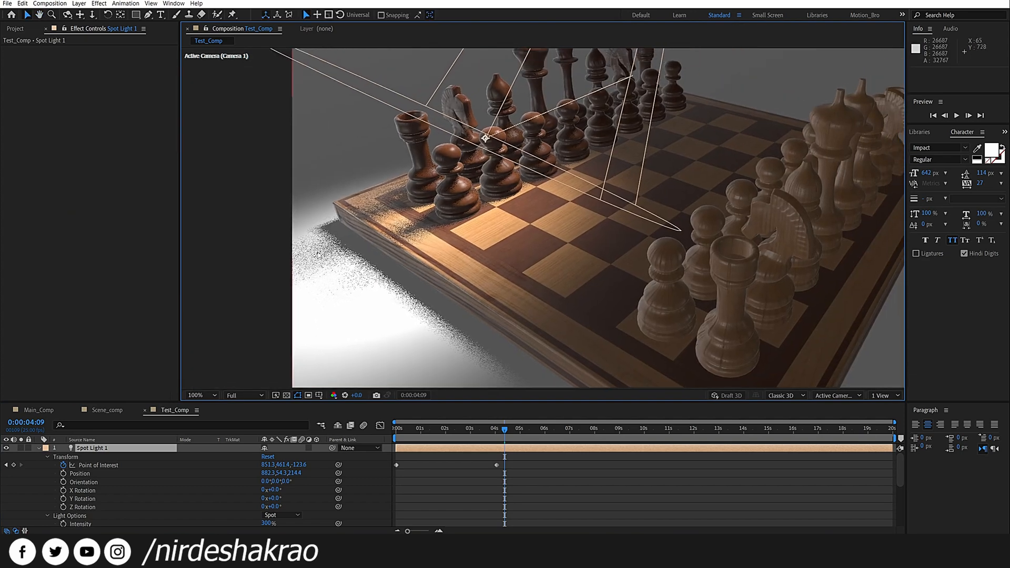
scroll(328, 260, up, 1)
drag(340, 268, 558, 217)
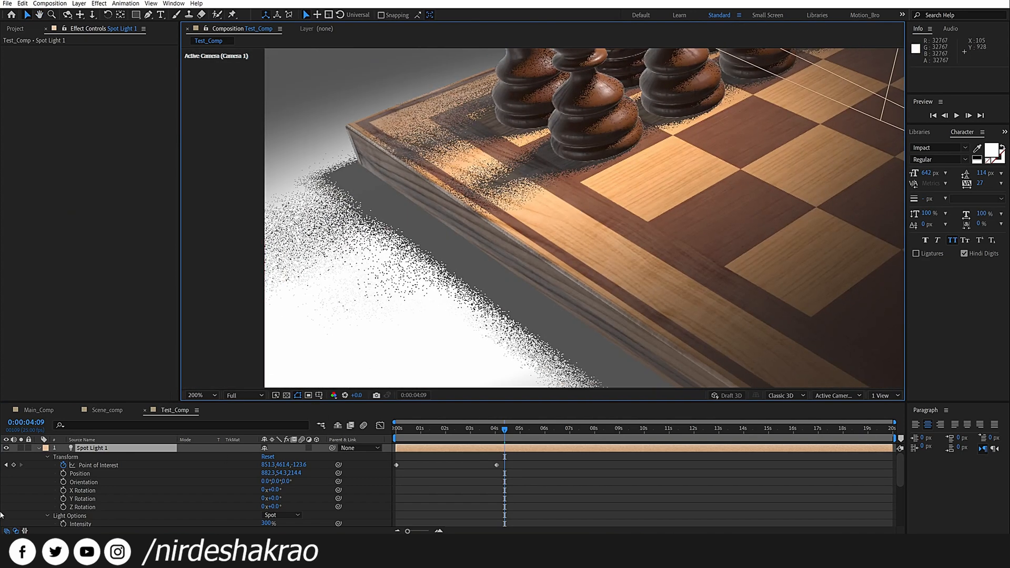
- Turn the spot light's shadow casting off and back on, try 0 px shadow diffusion and set it to 78 px
double_click(102, 449)
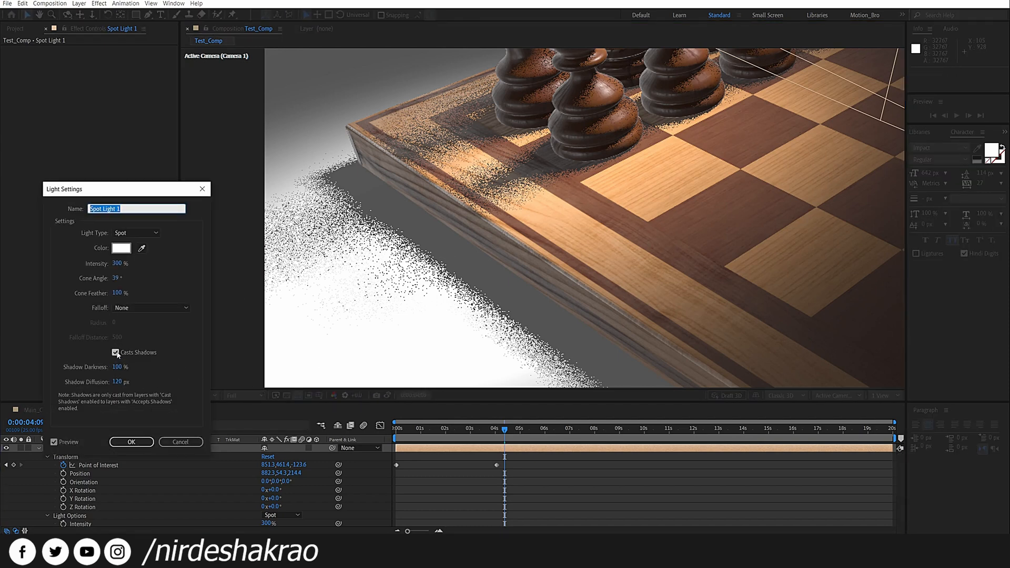
click(115, 352)
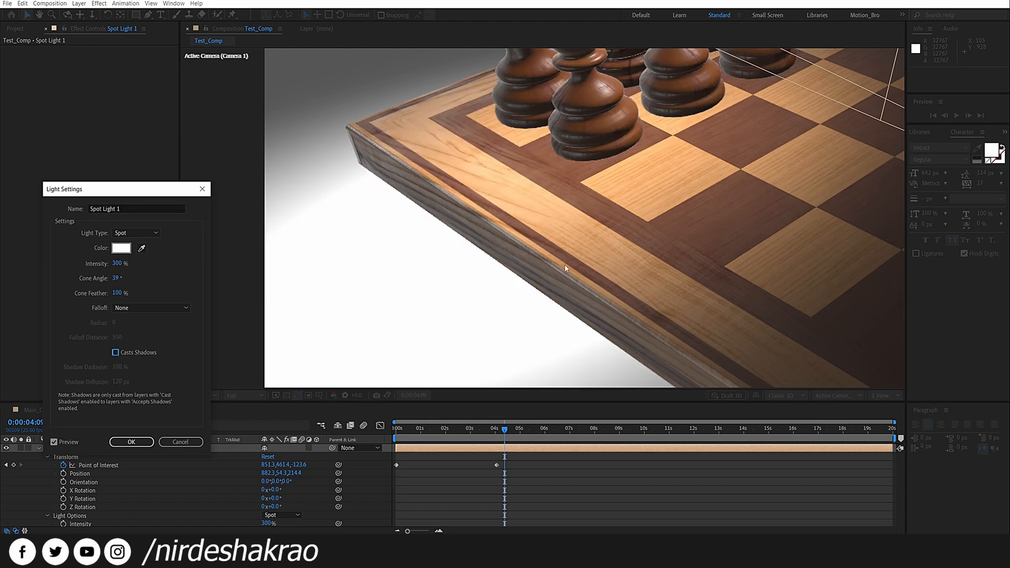
click(115, 353)
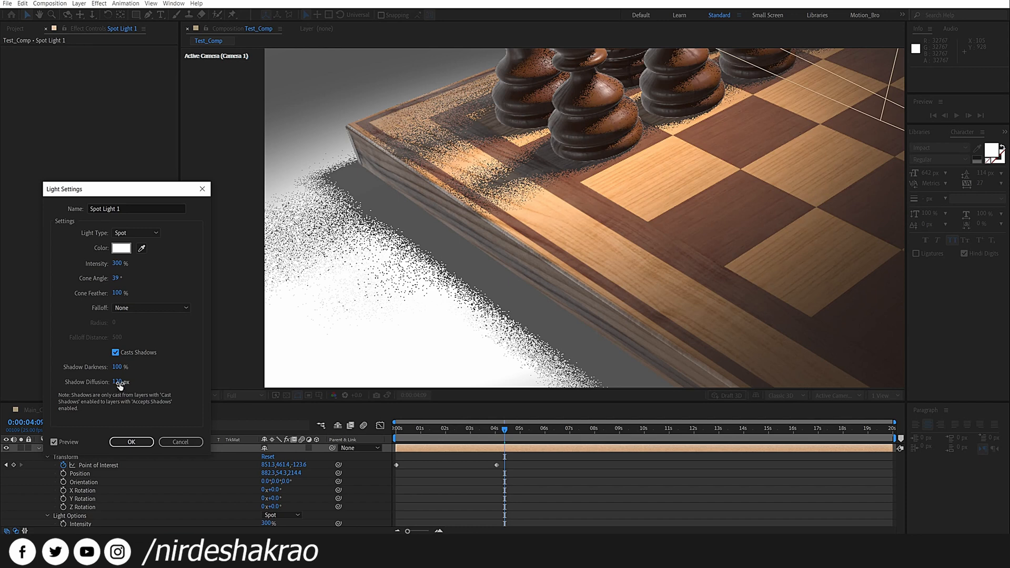
drag(115, 383, 59, 395)
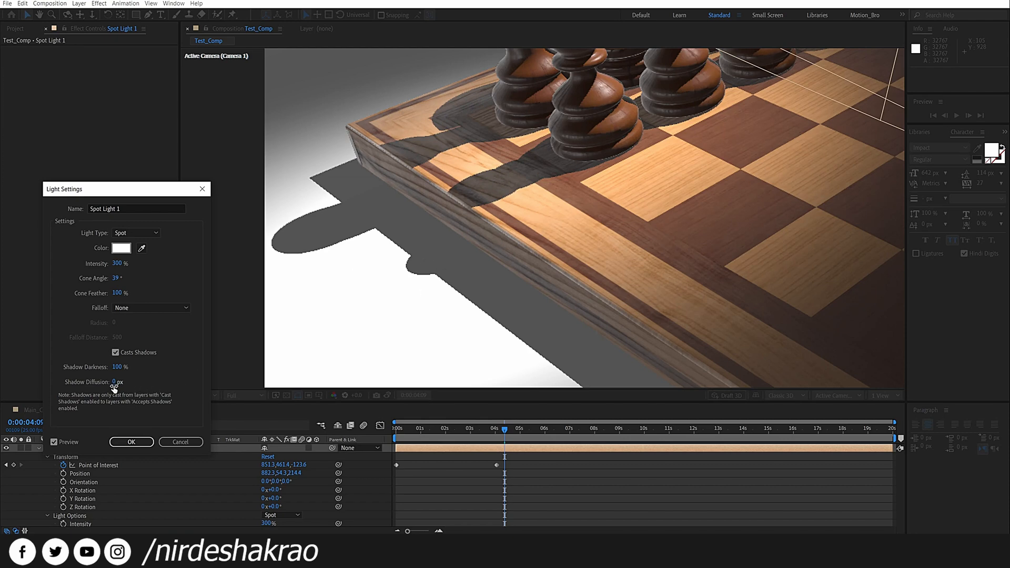
drag(115, 384, 161, 385)
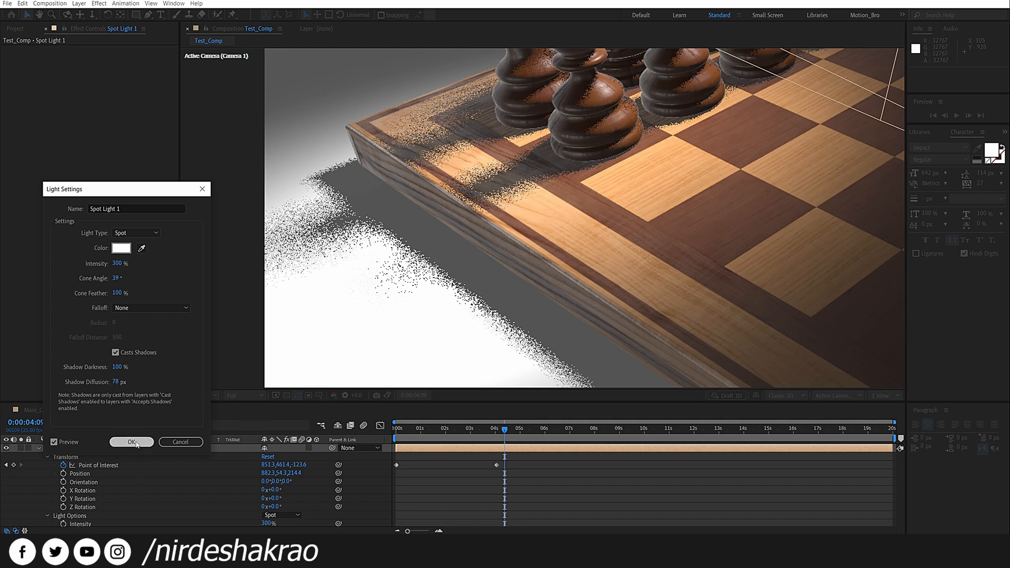
click(131, 442)
- Select the ELEMENT layer and set its ray-traced shadow samples to 8
scroll(131, 481, down, 5)
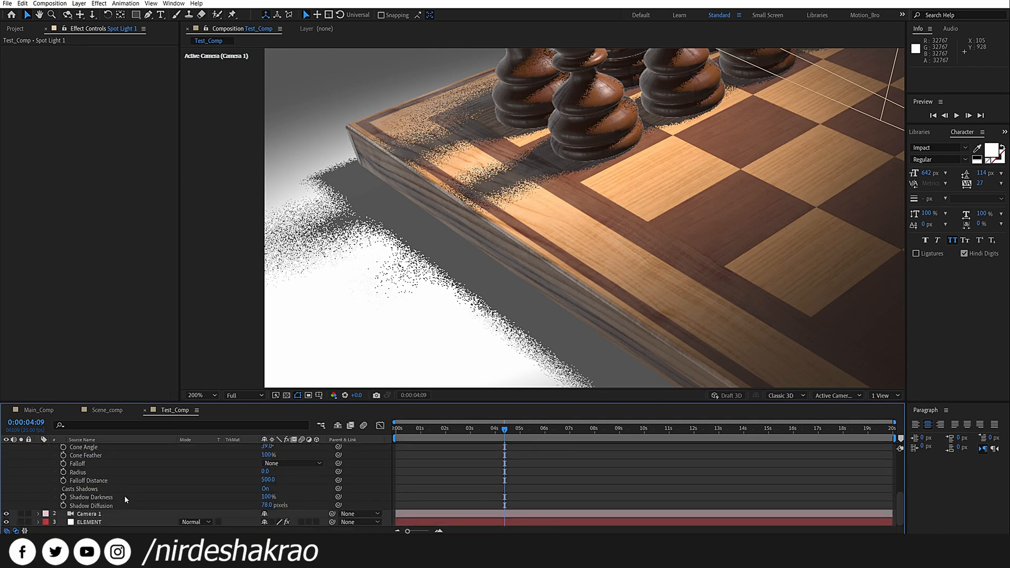
click(90, 523)
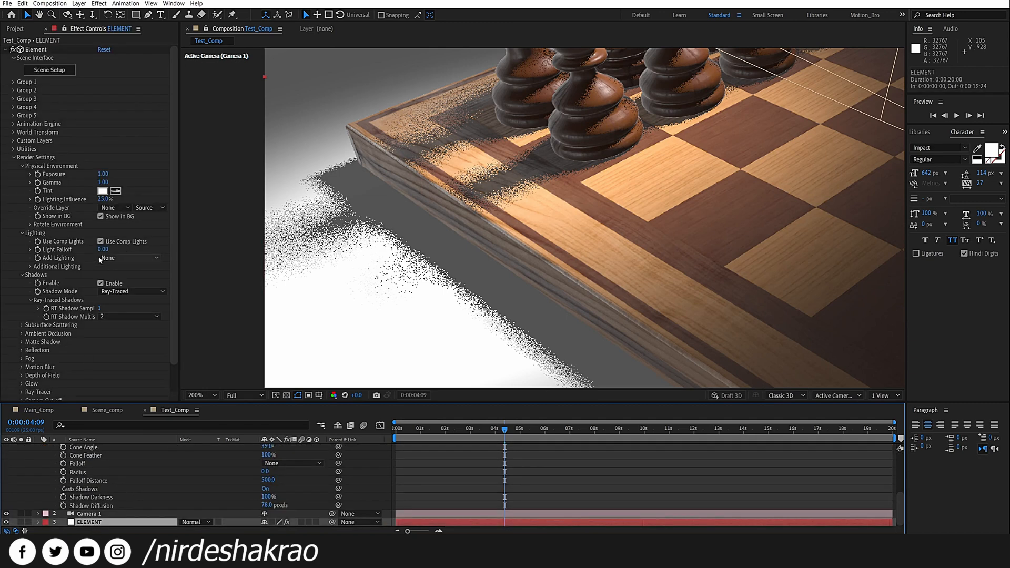
scroll(90, 273, down, 2)
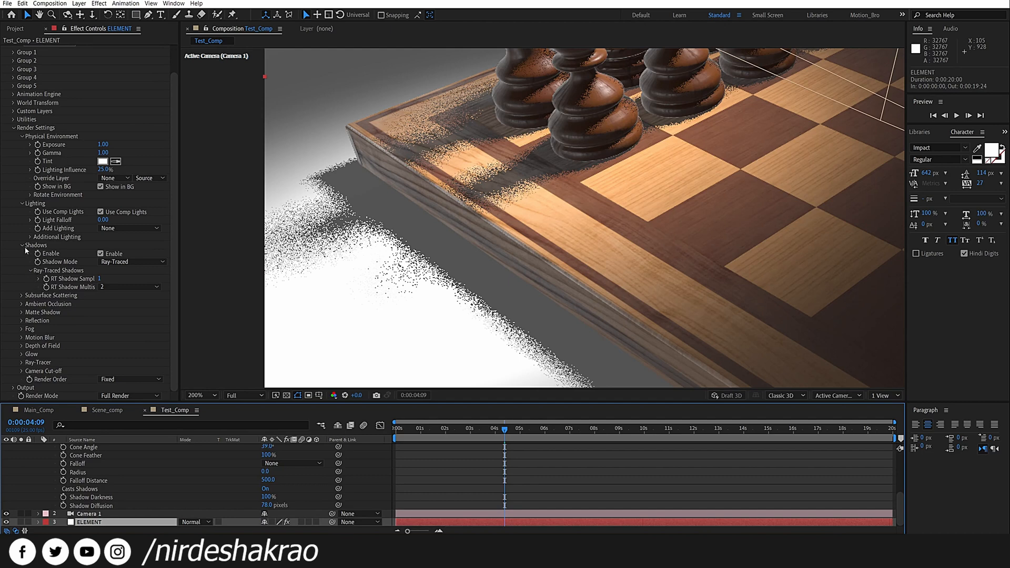
click(101, 280)
text(8)
key(Return)
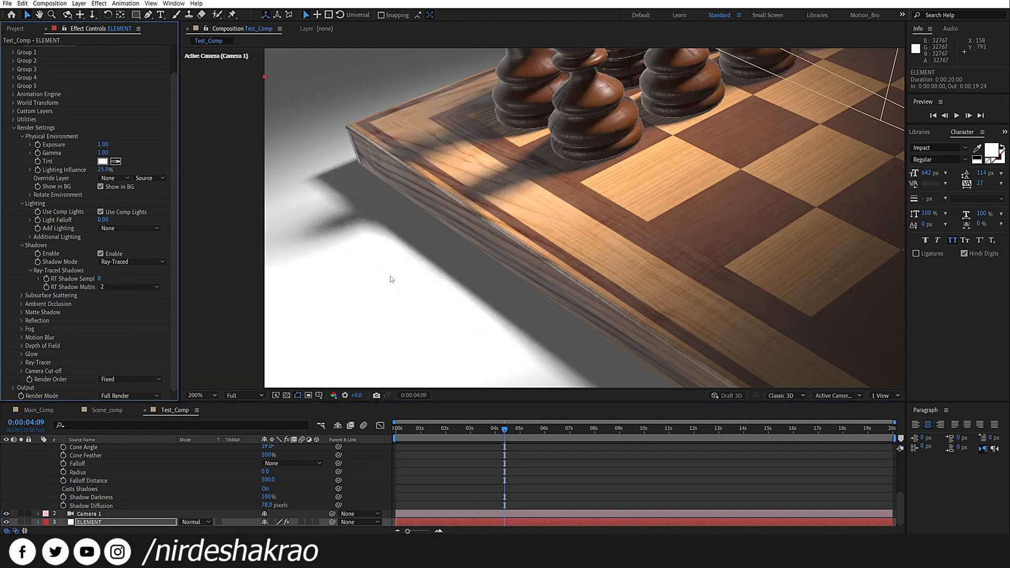
- Inspect the softened shadow up close and raise the ray-traced shadow samples to 12
scroll(390, 273, up, 2)
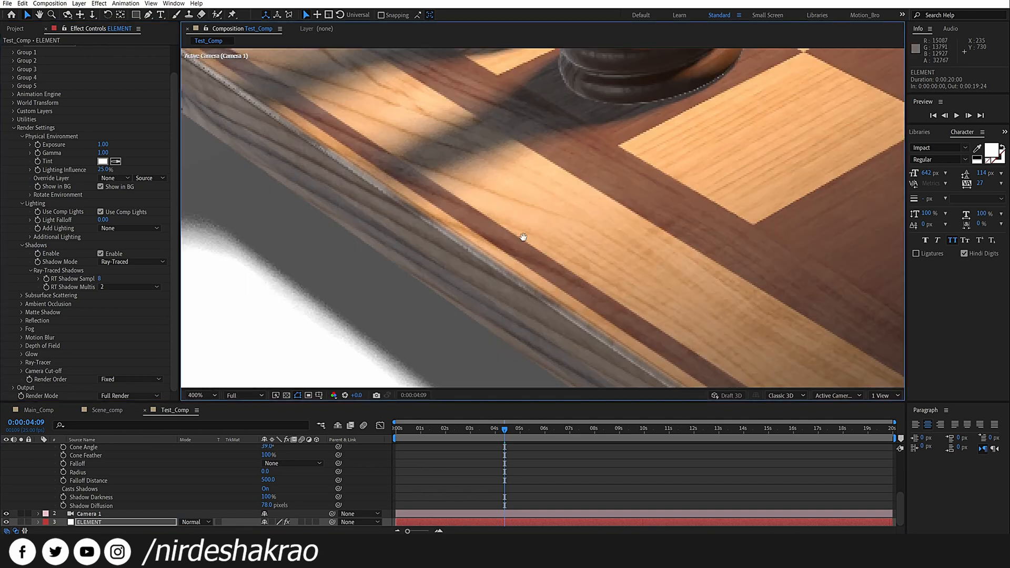
click(101, 280)
text(12)
key(Return)
scroll(438, 265, down, 2)
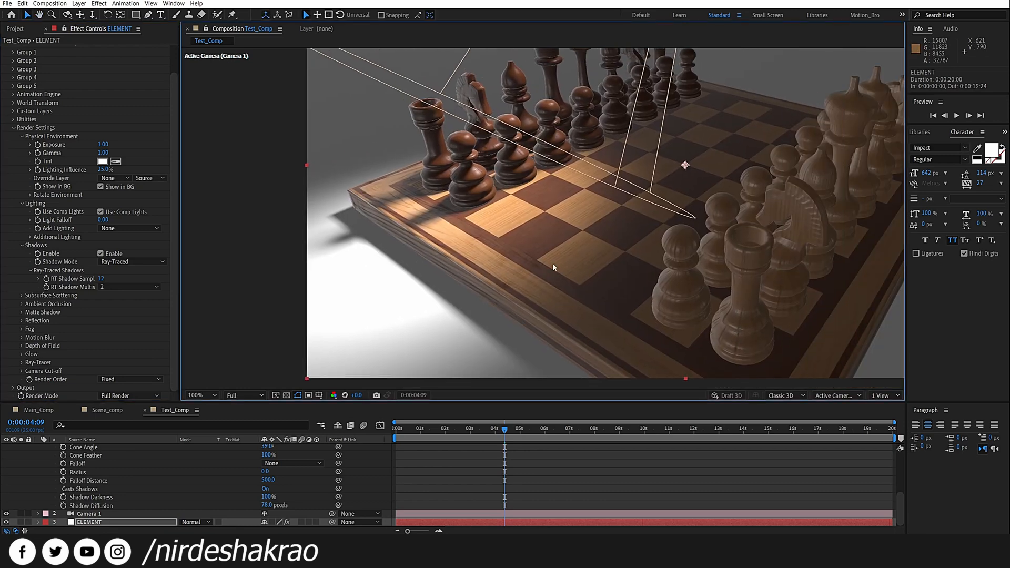
- Fit the comp in the viewer up to 100% and move the camera closer to the dark pieces' corner
scroll(552, 263, down, 1)
drag(552, 262, 548, 234)
click(207, 395)
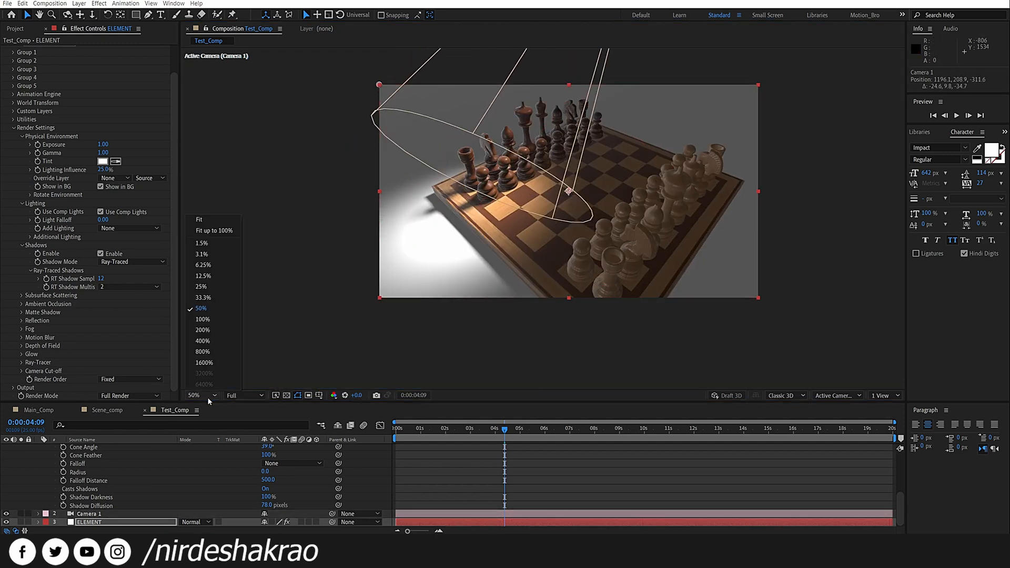
click(229, 229)
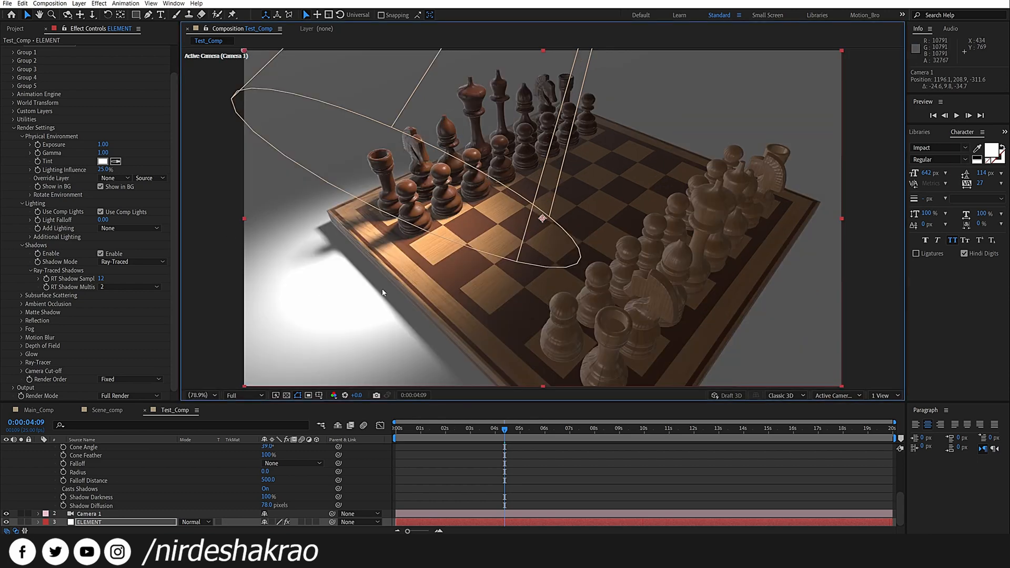
drag(405, 284, 486, 258)
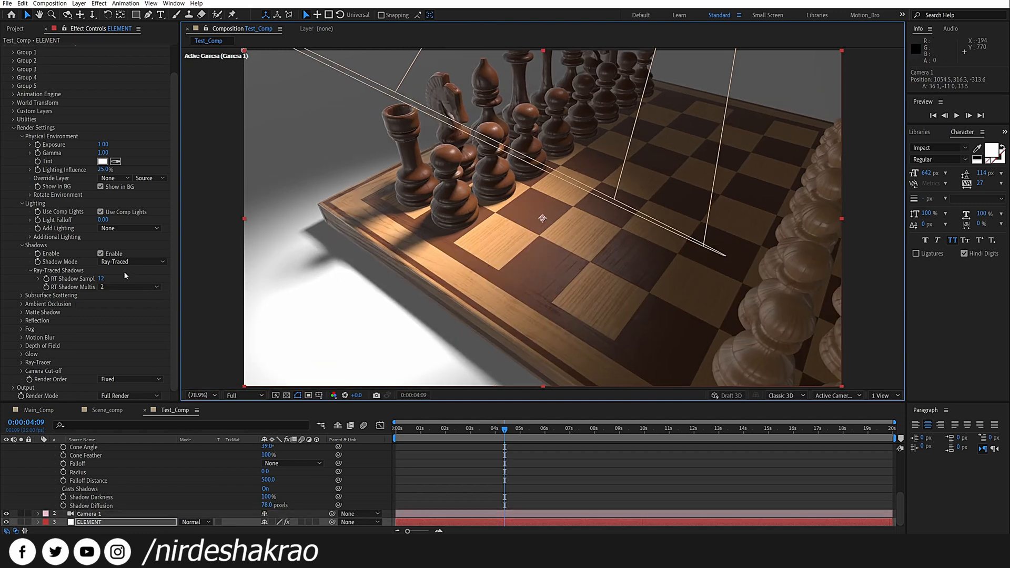
- Set the ray-traced shadow samples to 1, preview at Quarter resolution and shift the camera angle slightly
click(101, 278)
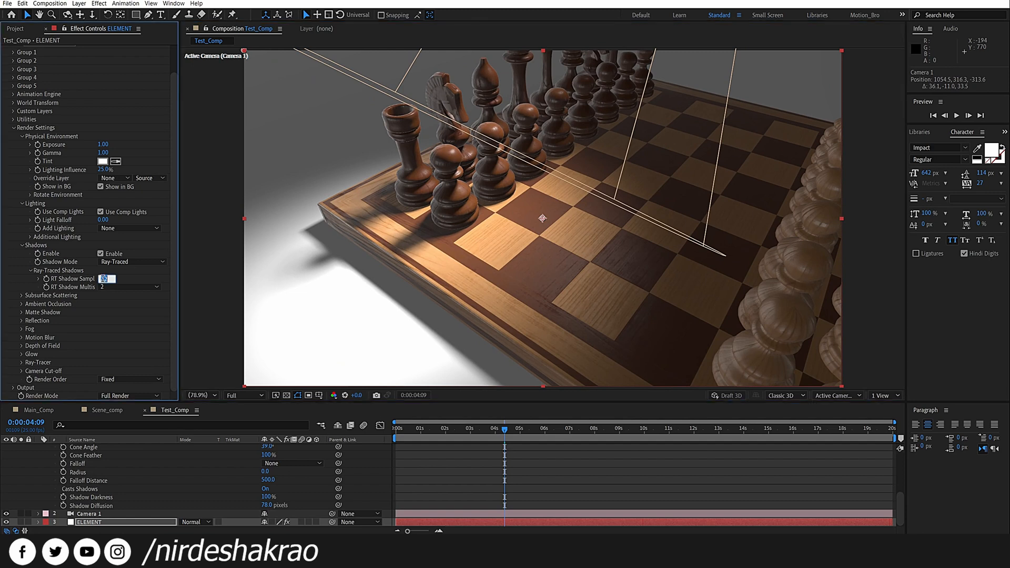
text(1)
key(Return)
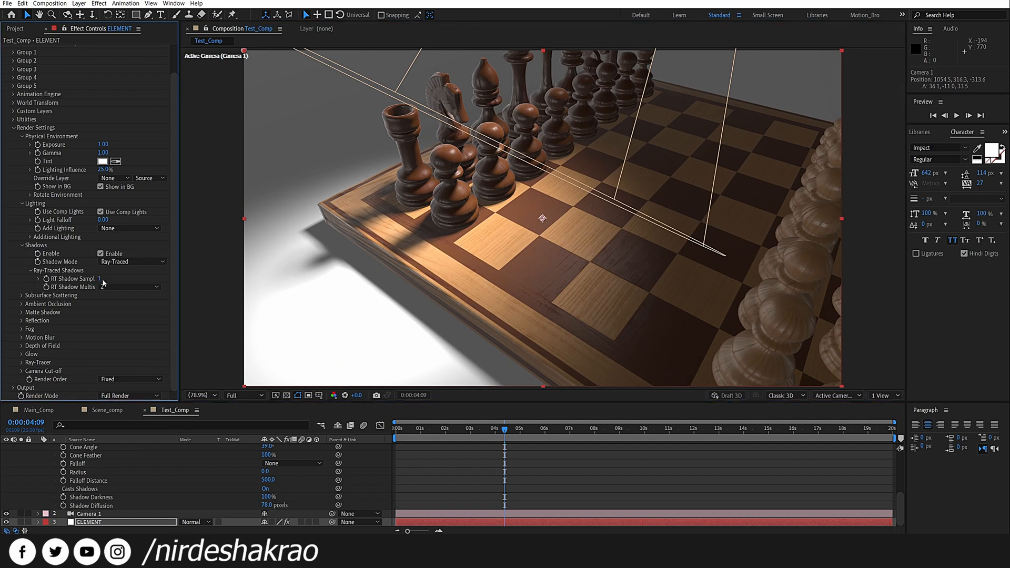
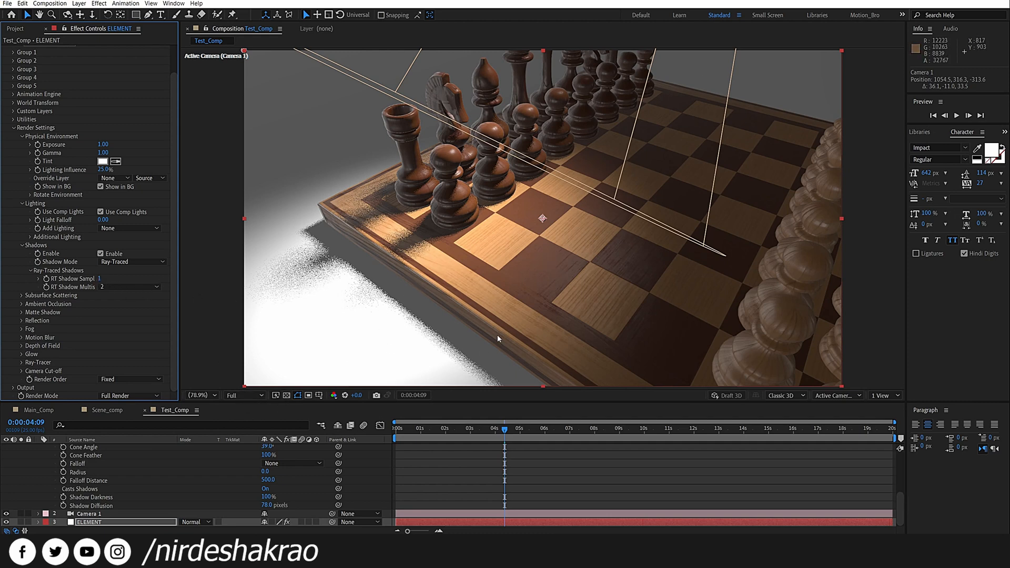
click(254, 396)
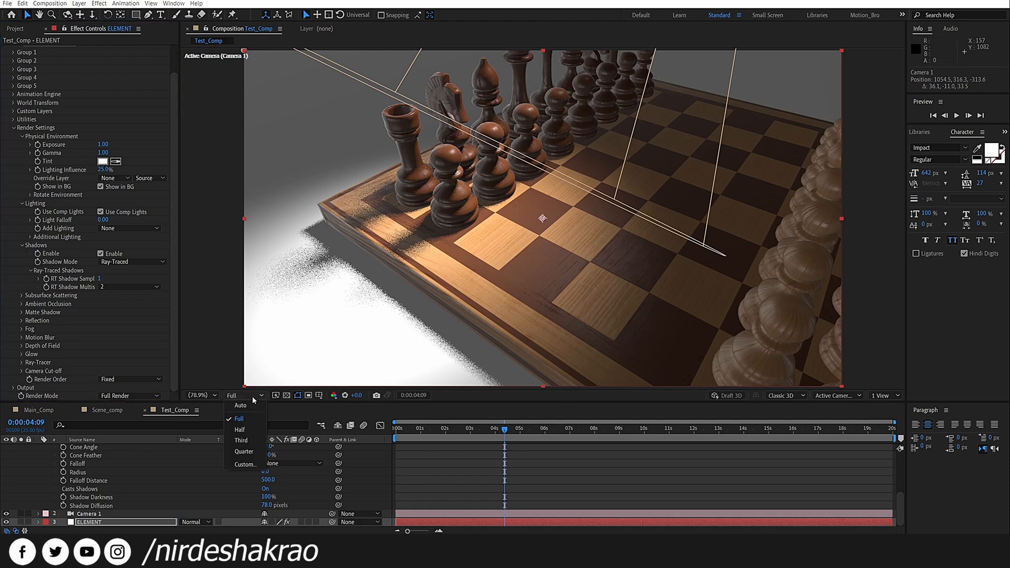
click(244, 452)
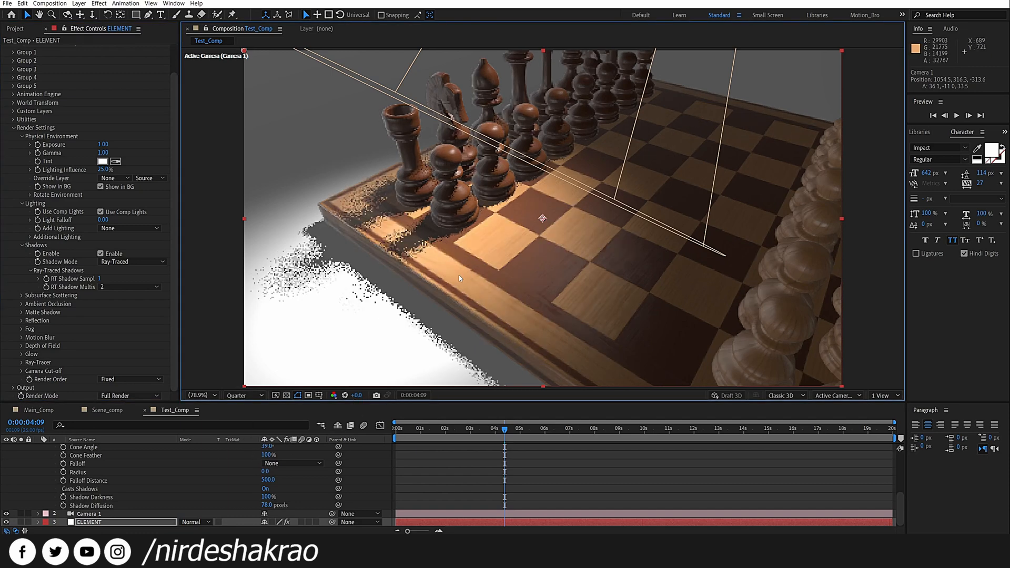
mouse_move(463, 274)
mouse_down()
mouse_move(476, 271)
mouse_move(465, 272)
mouse_move(469, 281)
mouse_move(468, 273)
mouse_up()
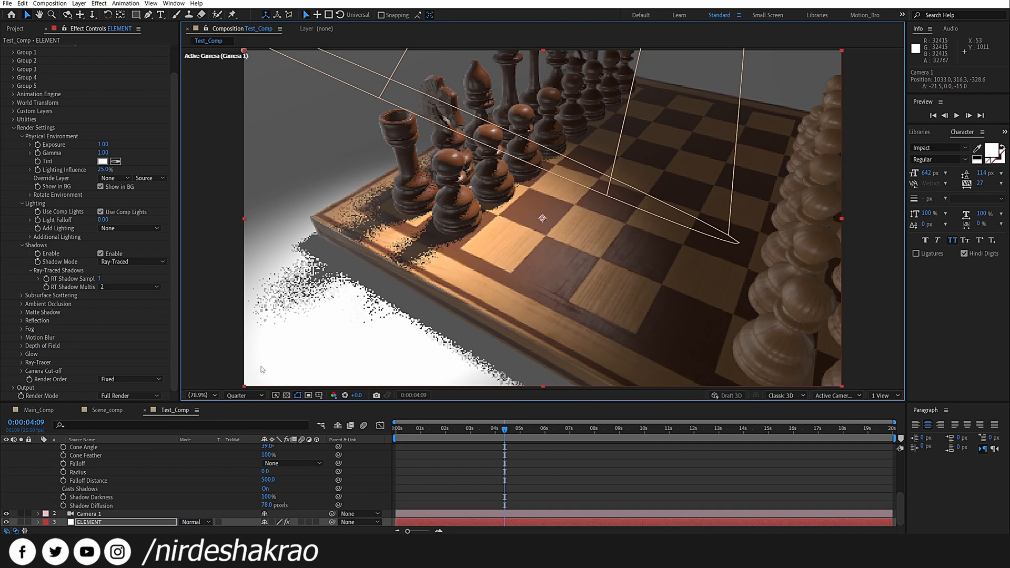
- Return the preview resolution to Full and set the ray-traced shadow samples to 12
click(250, 395)
click(239, 419)
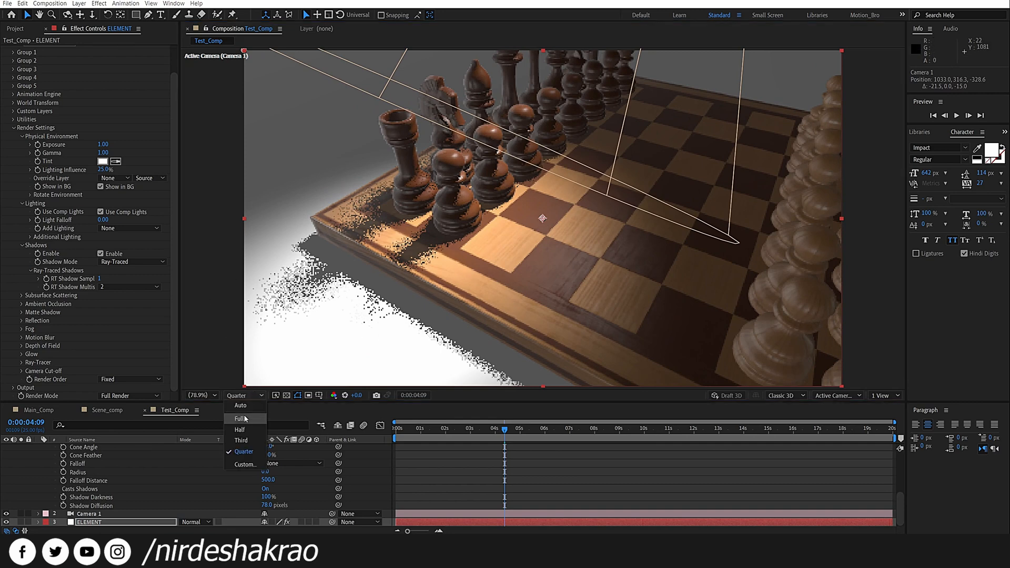
click(99, 279)
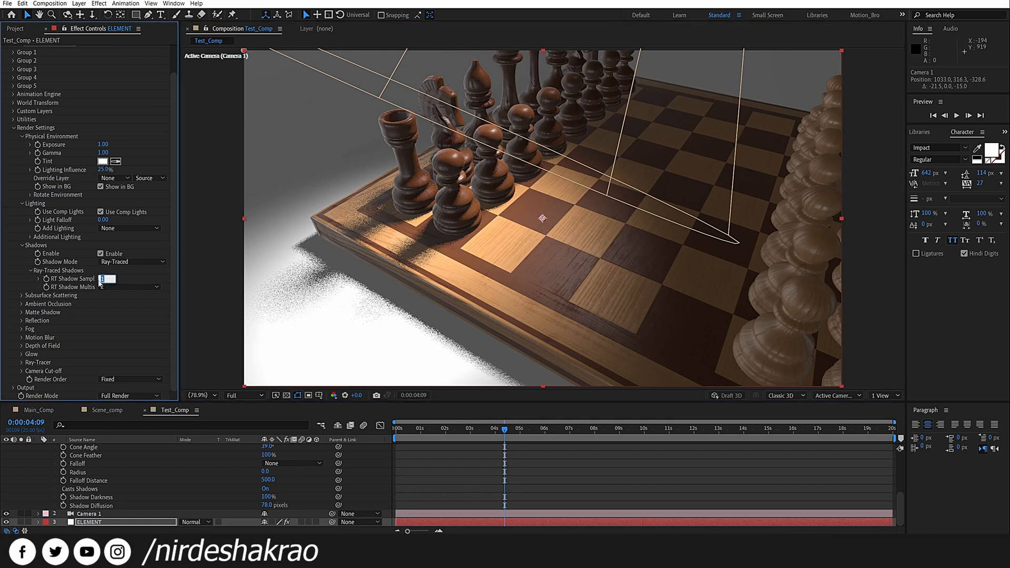
text(12)
key(Return)
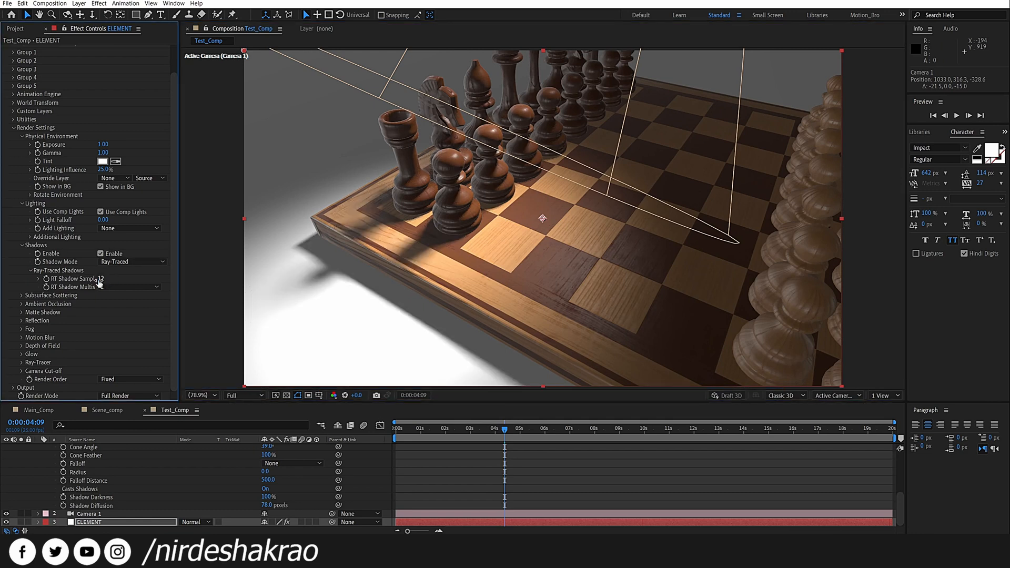
- Lower the ray-traced shadow samples to 4
click(100, 280)
text(4)
key(Return)
- Check the shadows at 50% and 100% magnification and switch Element's shadow mode to Shadow Mapping
key(comma)
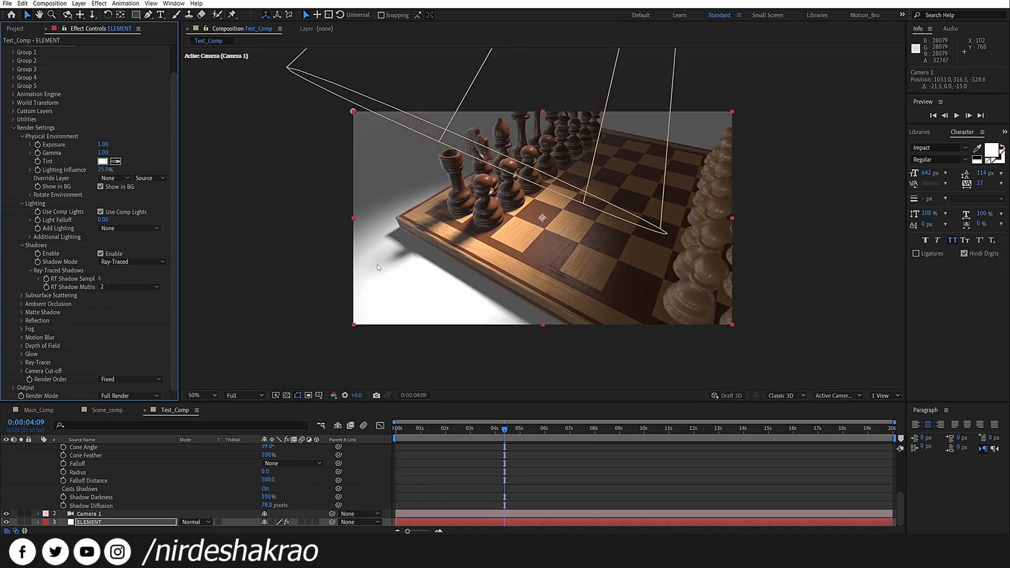
key(slash)
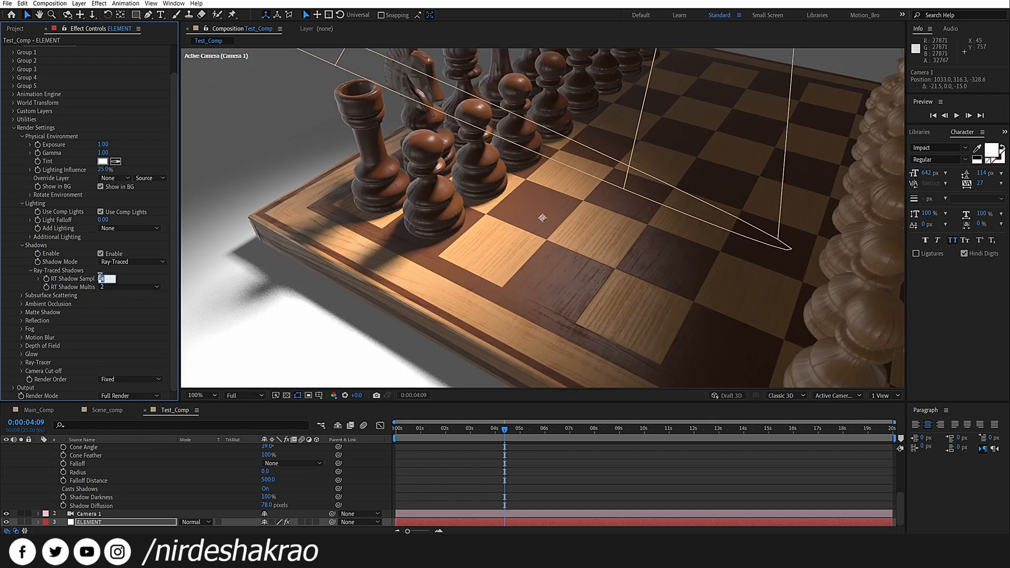
key(comma)
key(slash)
click(142, 263)
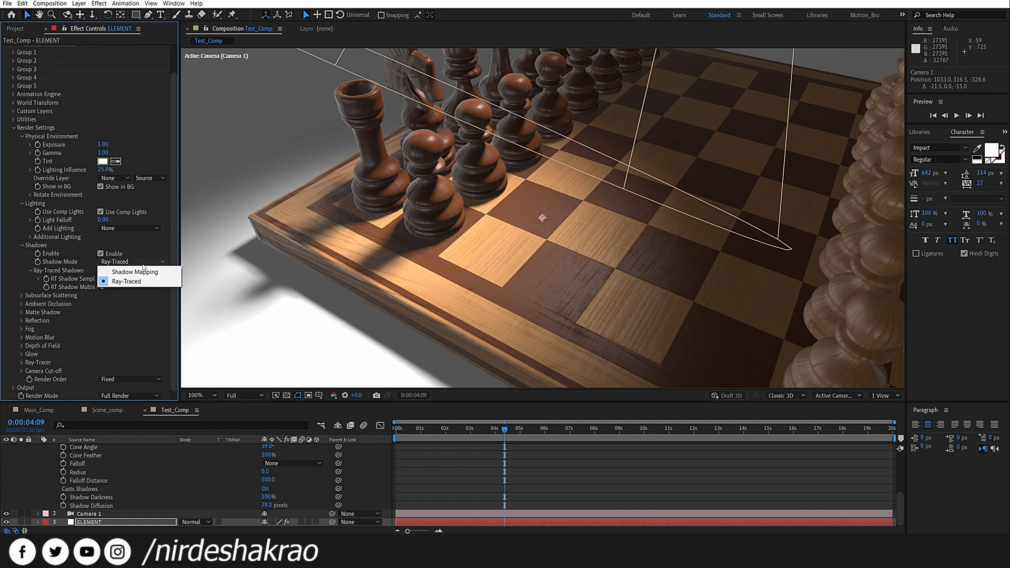
click(141, 273)
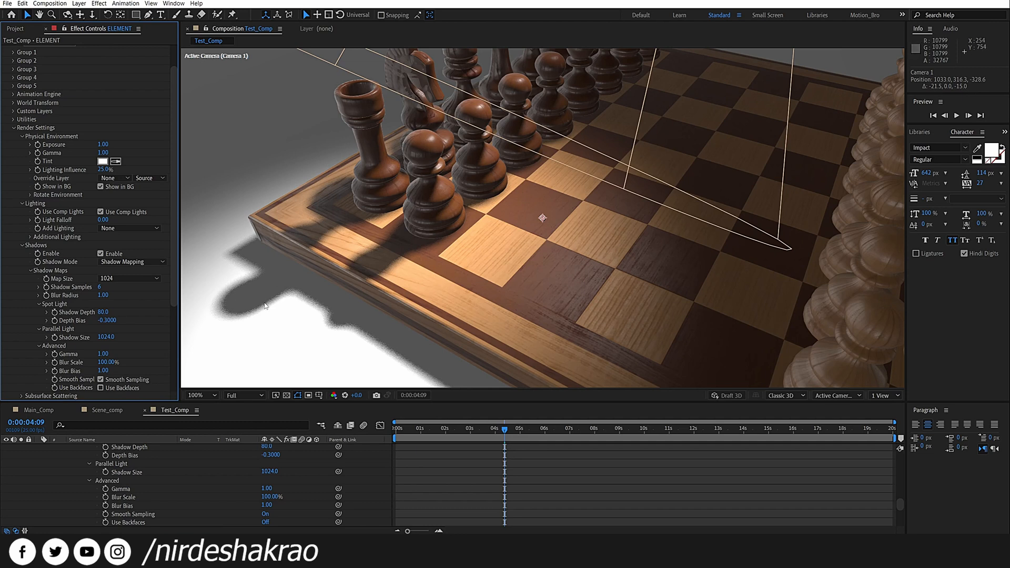
- Set the shadow map's Shadow Samples to 12 and inspect the shadow edges beside the board at 200% magnification
click(101, 287)
text(12)
key(Return)
key(period)
drag(336, 345, 658, 245)
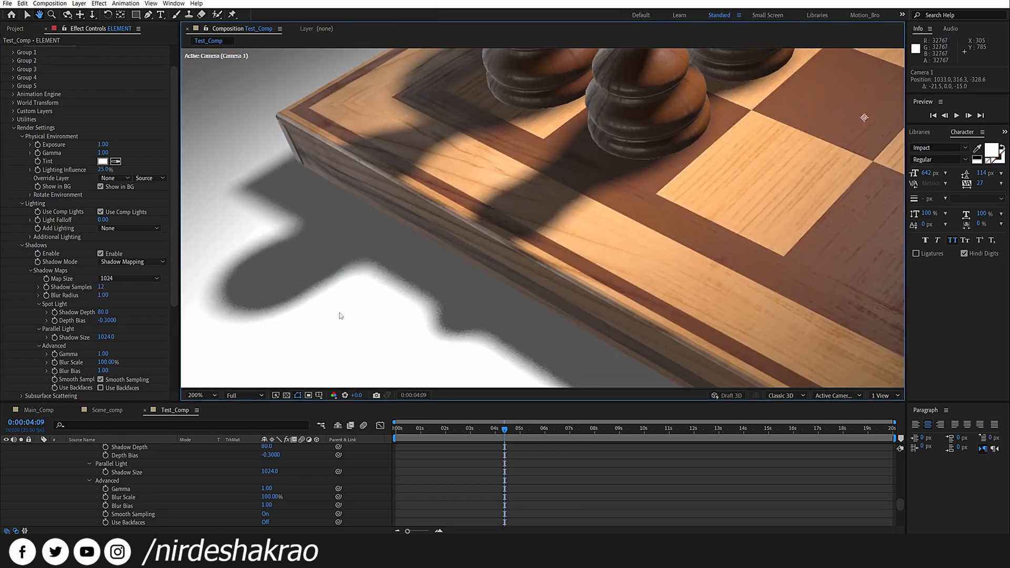
- Try Shadow Samples at 1, check the shadows at 100% magnification, and restore the value to 6
click(101, 287)
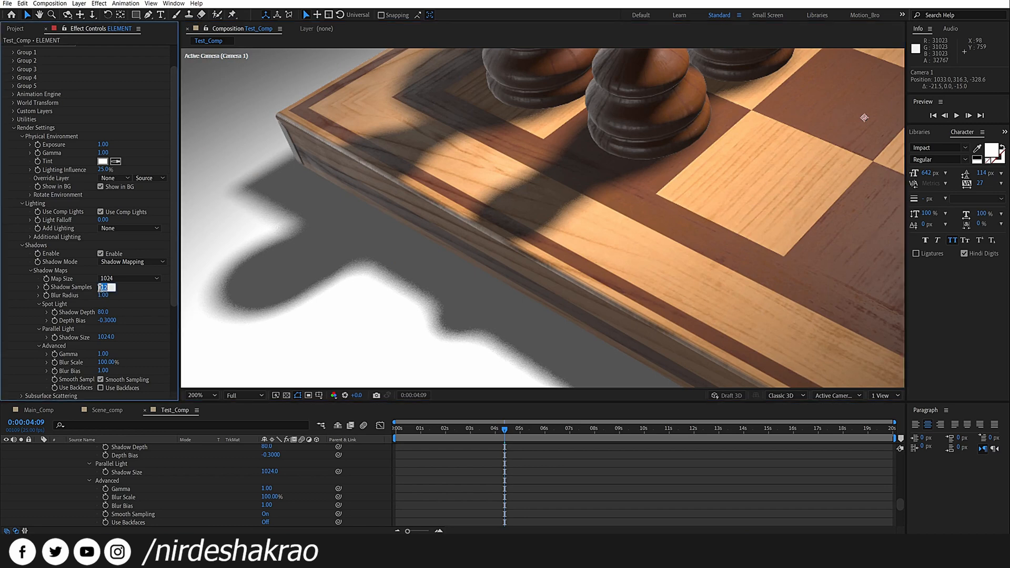
text(1)
key(Return)
key(comma)
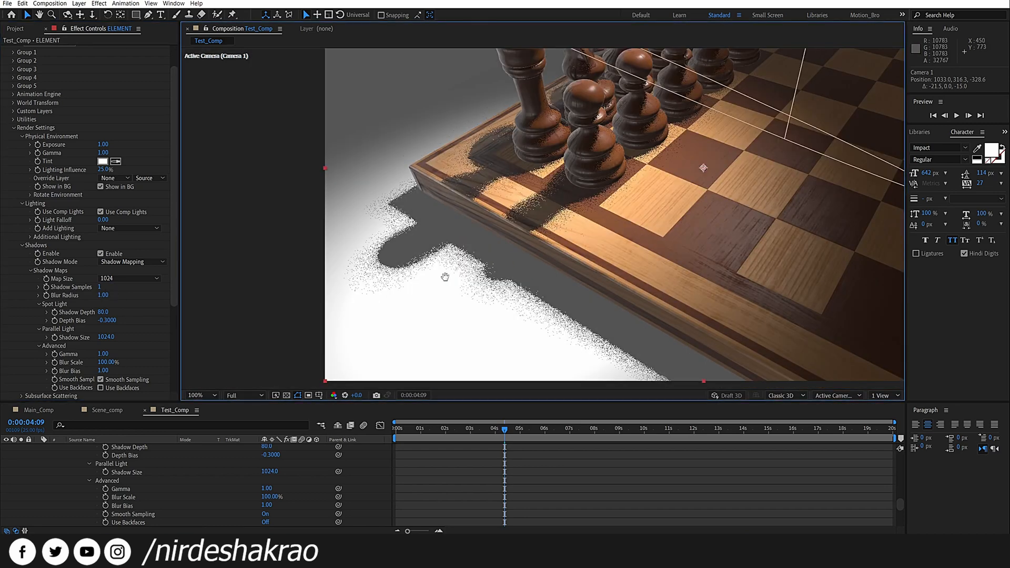
click(100, 287)
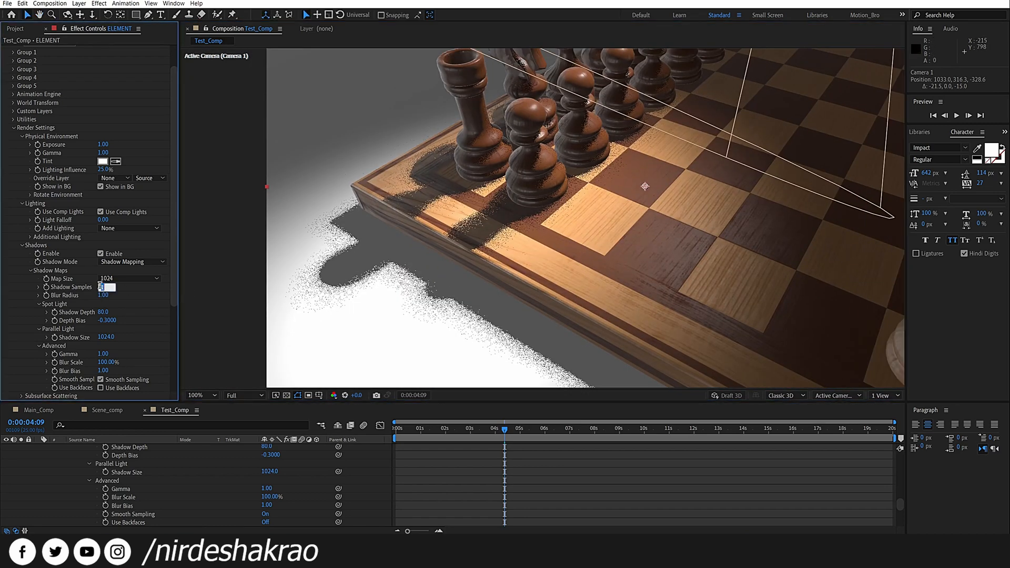
key(Return)
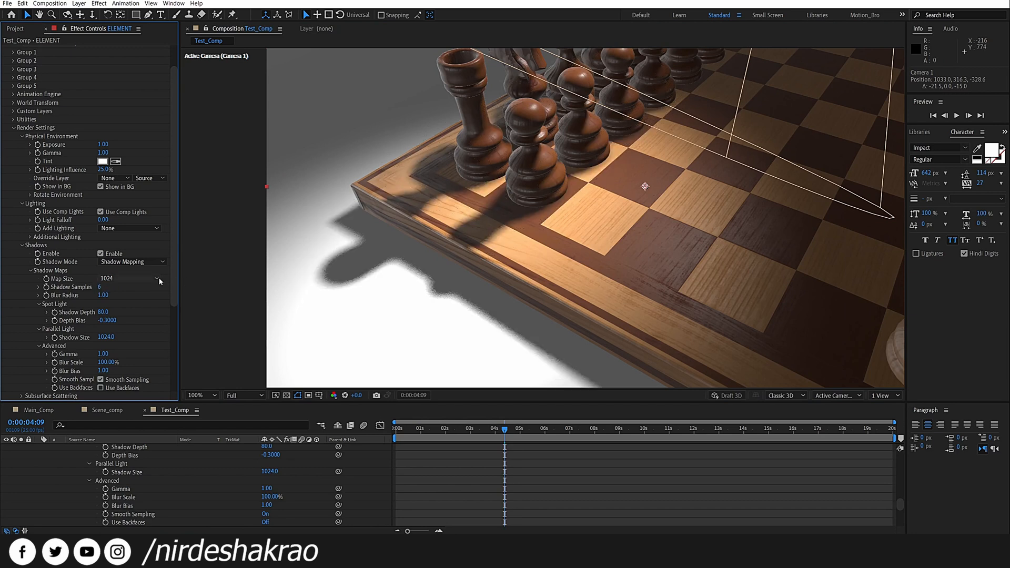
- Set the shadow Map Size to 2048 and check the shadow beside the board's near corner
click(157, 278)
click(141, 316)
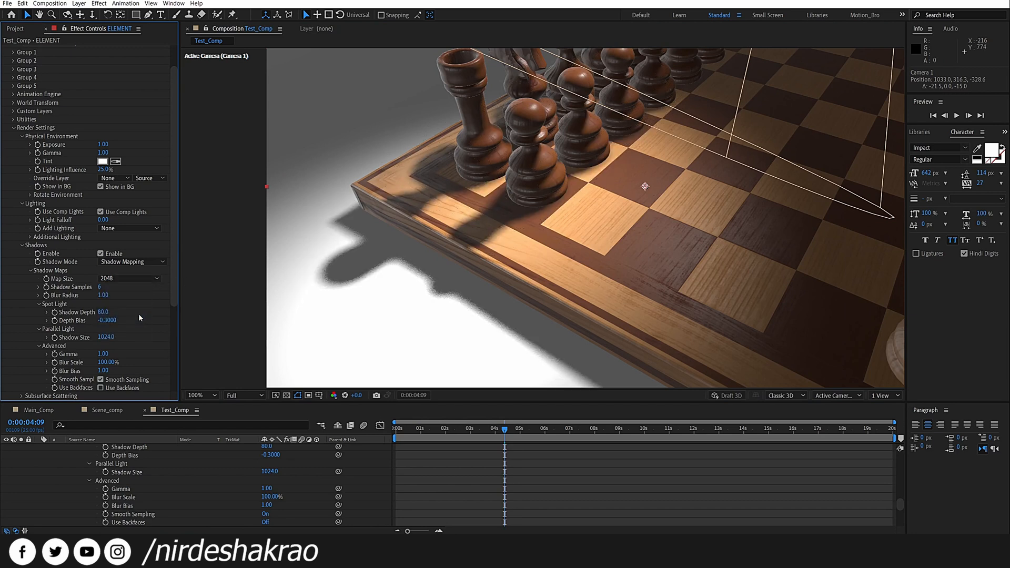
drag(333, 311, 388, 304)
- Try a shadow Map Size of 8192 and restore it to 1024
click(125, 279)
click(125, 281)
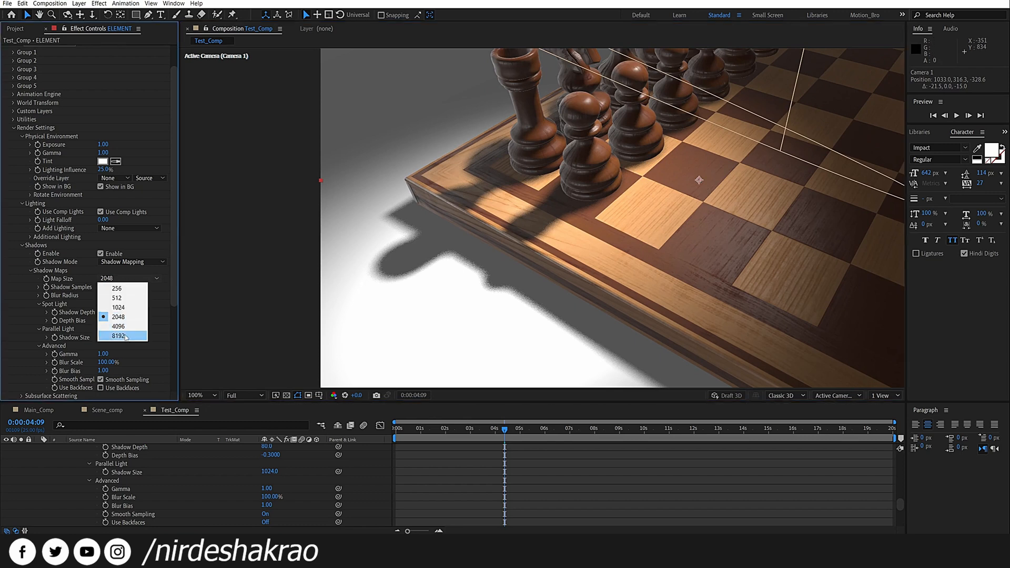
click(122, 336)
click(145, 279)
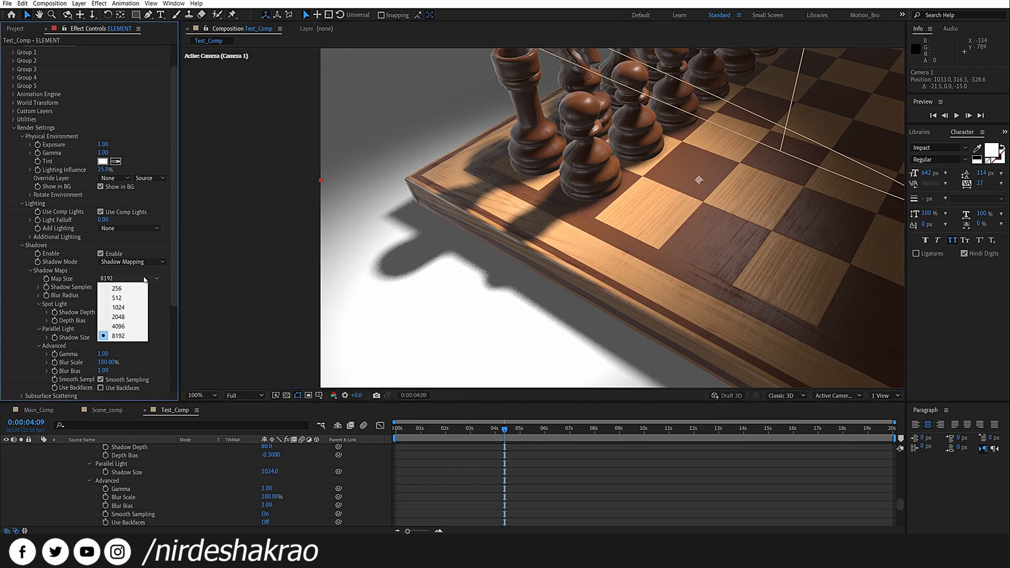
click(126, 308)
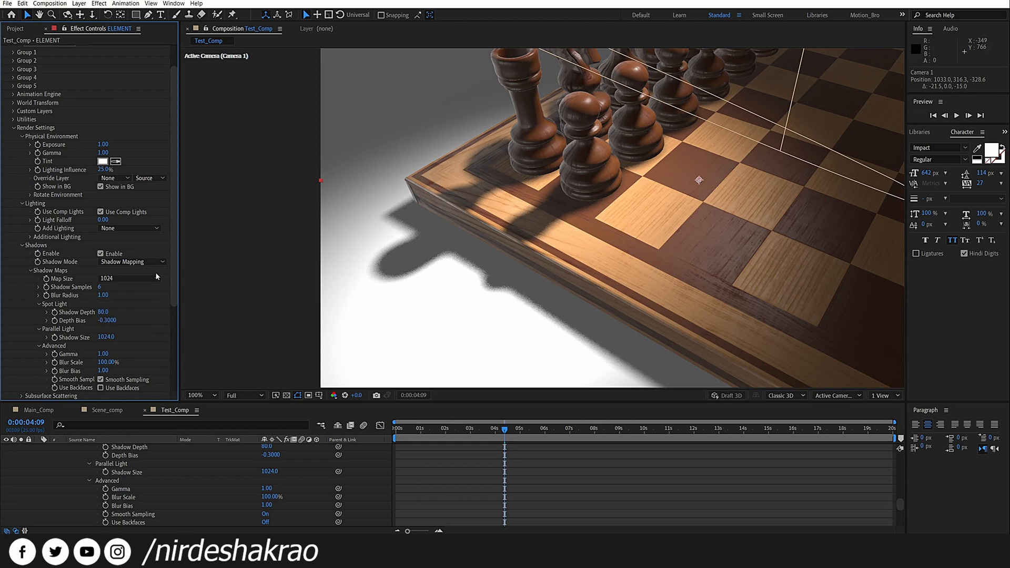
- Switch Element's Shadow Mode back to Ray-Traced and inspect the shadows around the board's near corner
click(150, 264)
click(141, 280)
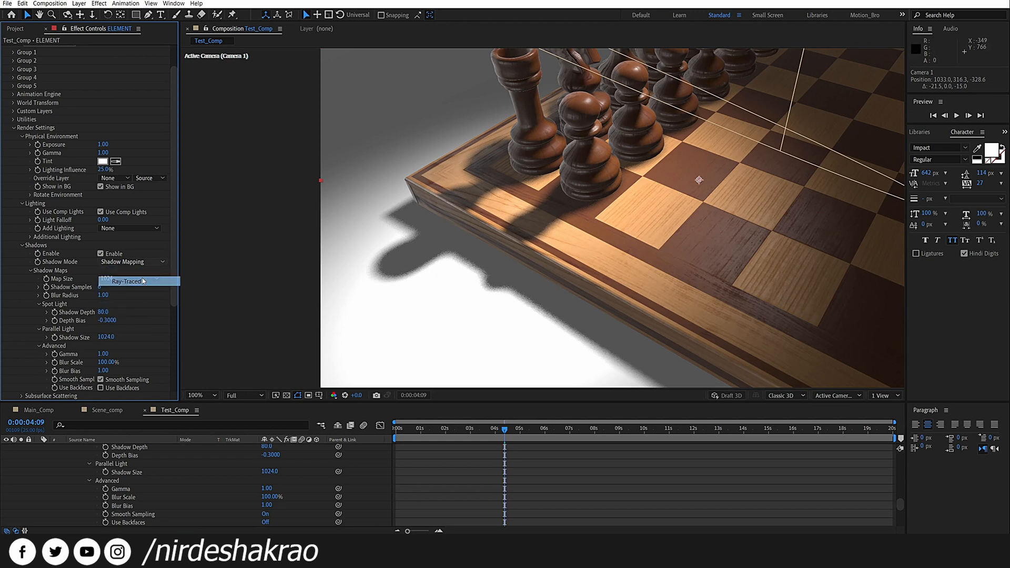
drag(514, 274, 442, 282)
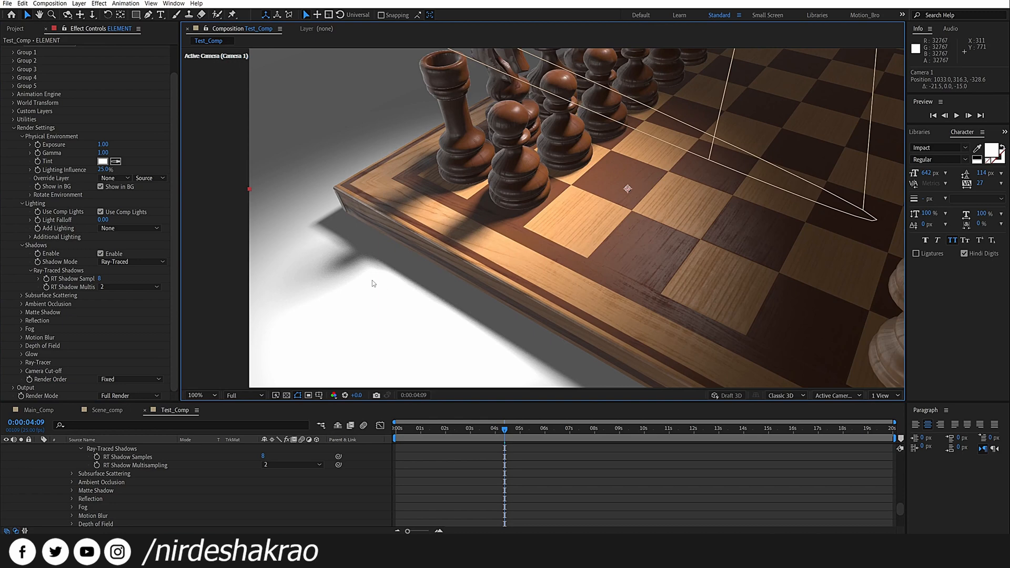
drag(372, 283, 320, 316)
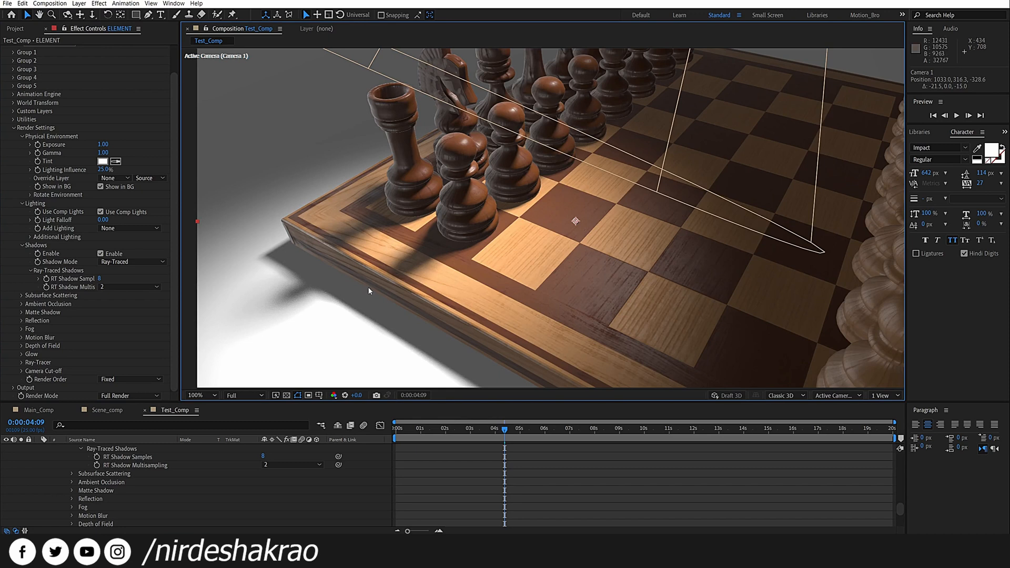
drag(368, 289, 410, 269)
key(v)
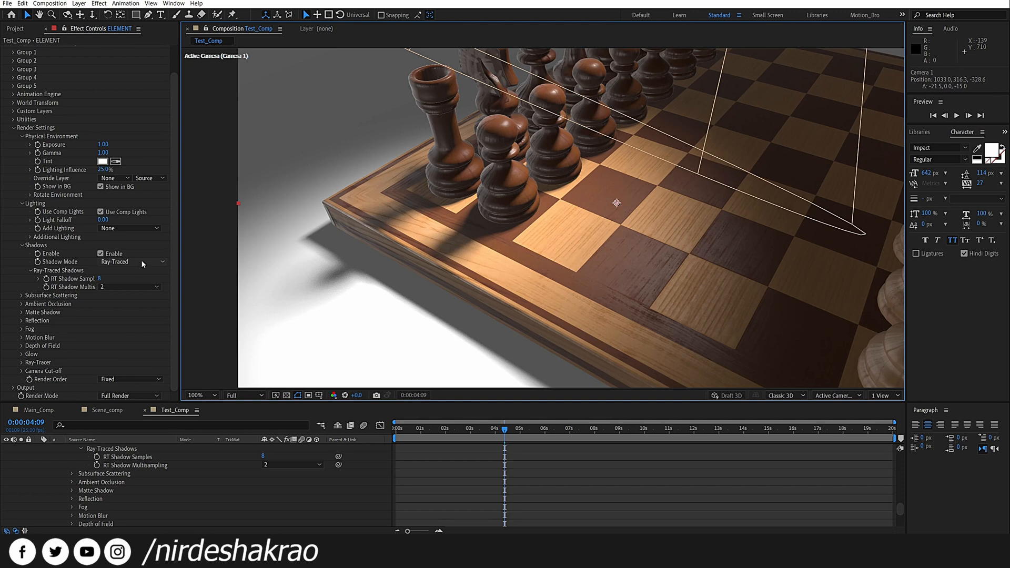
- Look over the chess board at 100% magnification and bring the light's shadow options into view in the layer properties
drag(596, 266, 558, 299)
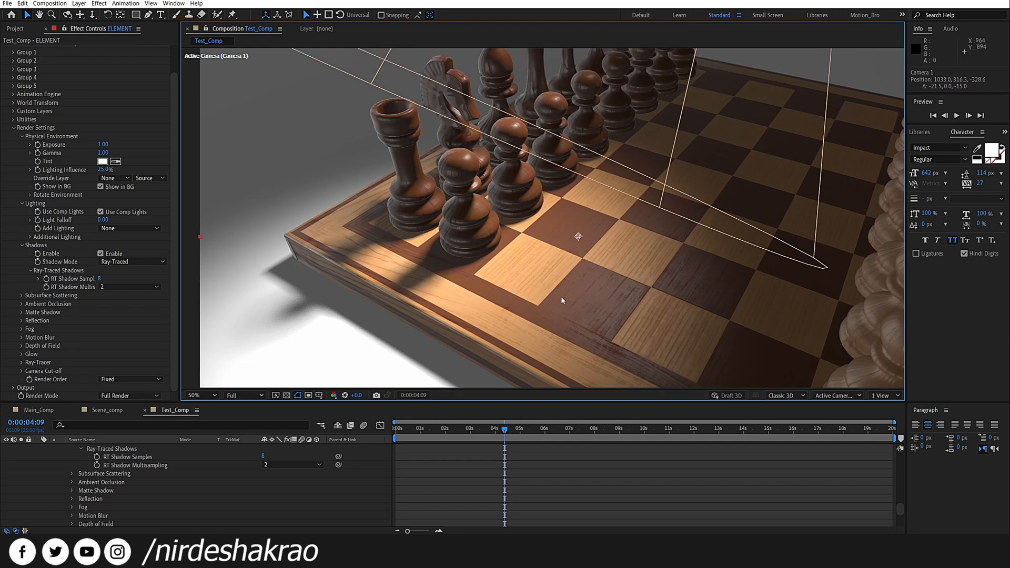
scroll(560, 296, down, 1)
key(period)
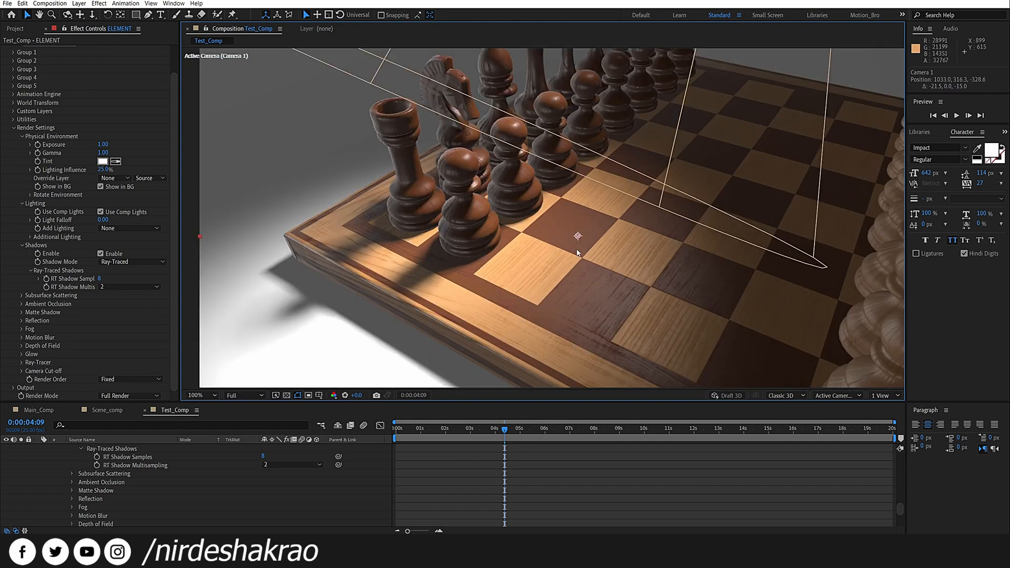
scroll(105, 468, up, 10)
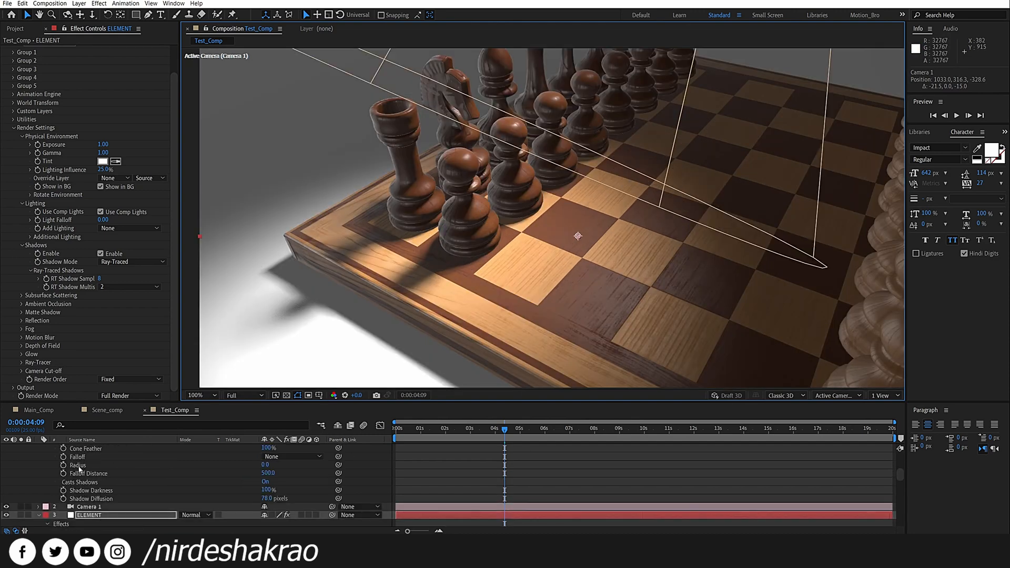
- Hide Spot Light 1 and collapse the expanded properties of the spot light and ELEMENT layers
click(6, 448)
click(39, 448)
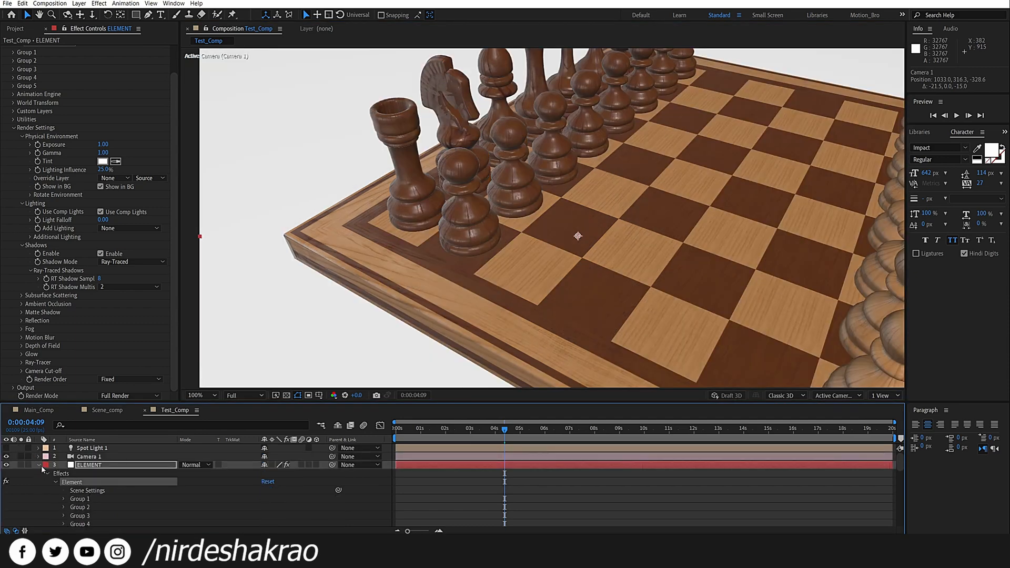
click(39, 464)
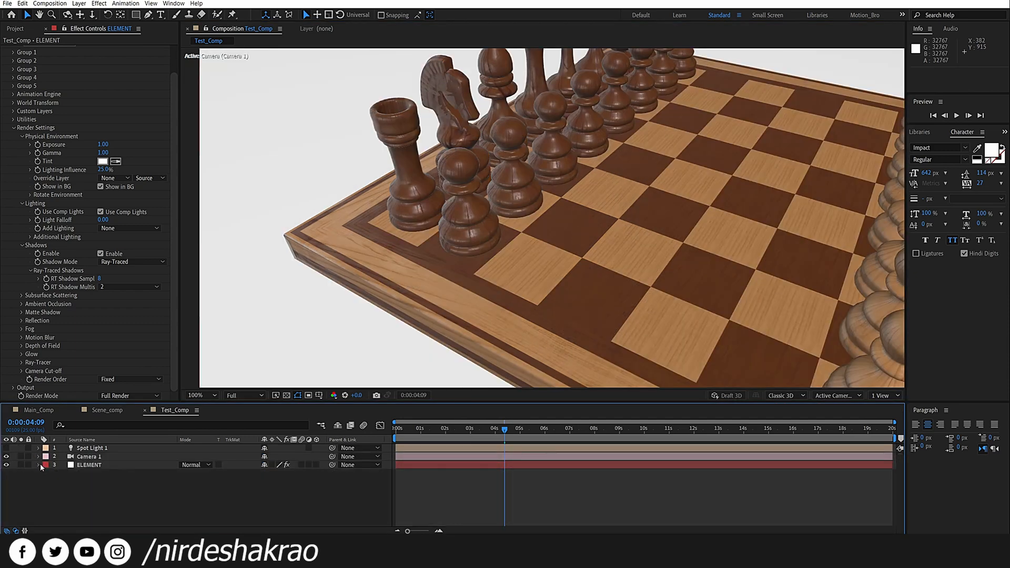
- Add a new light to the composition with its light type set to Point
right_click(155, 484)
mouse_move(229, 391)
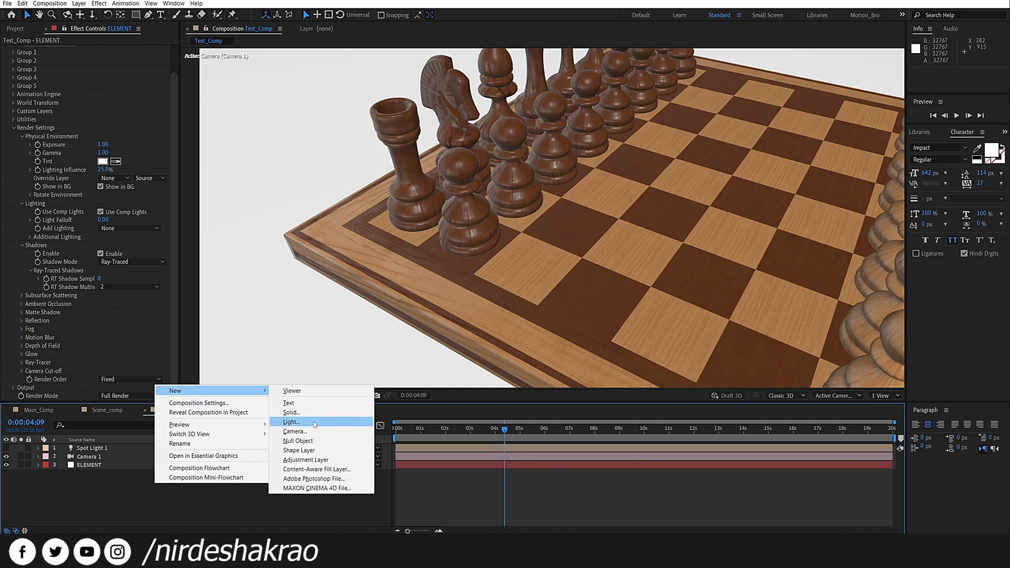
click(292, 422)
click(138, 234)
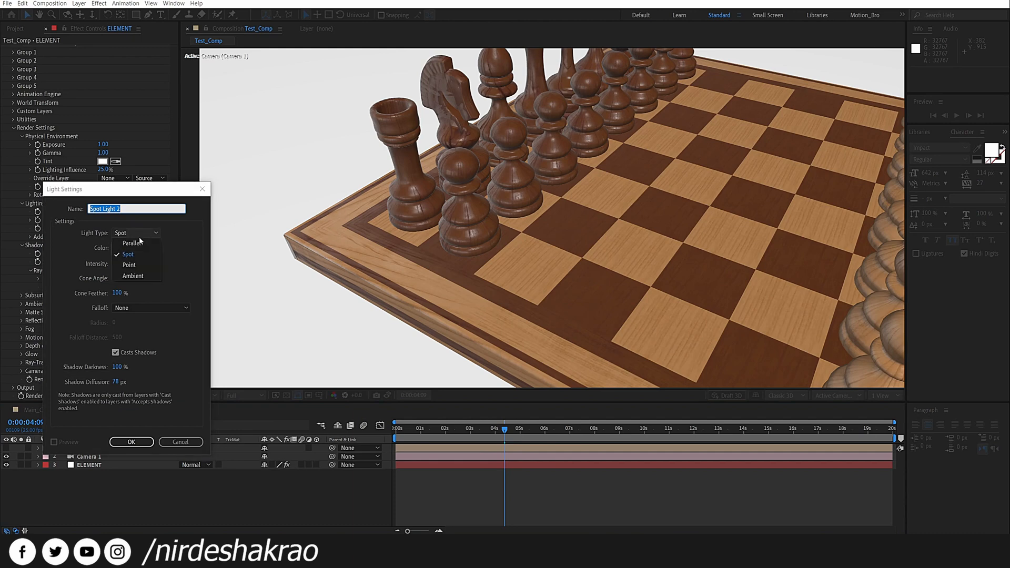
click(140, 265)
click(141, 444)
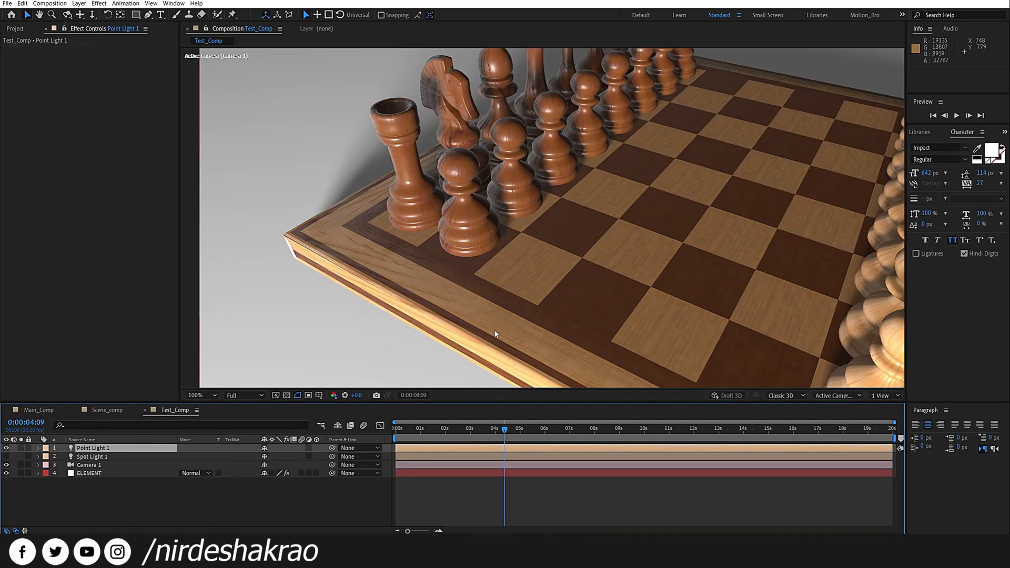
- Set the ELEMENT layer's ray-traced shadow samples to 1
scroll(494, 334, down, 2)
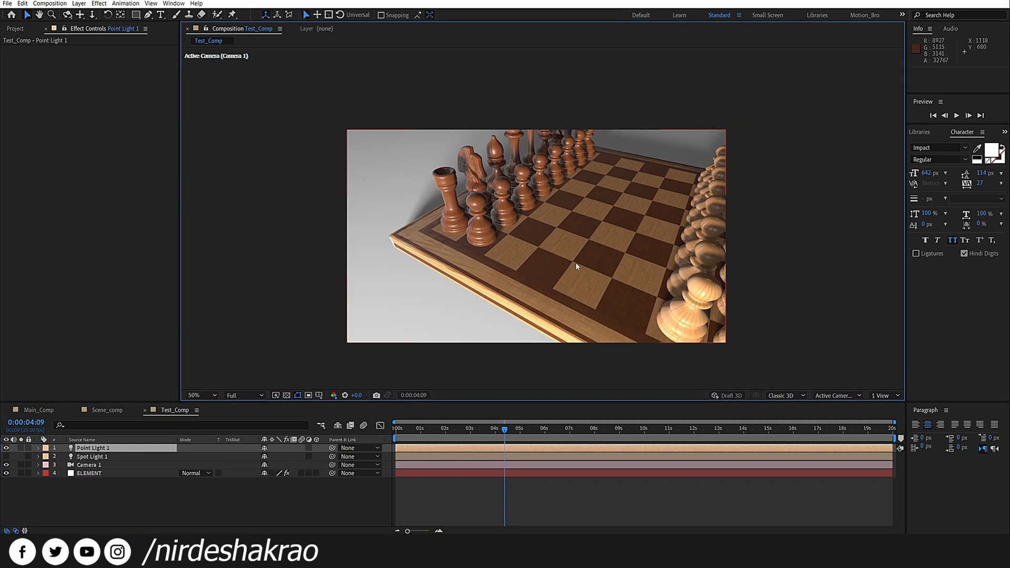
alt+drag(567, 270, 593, 269)
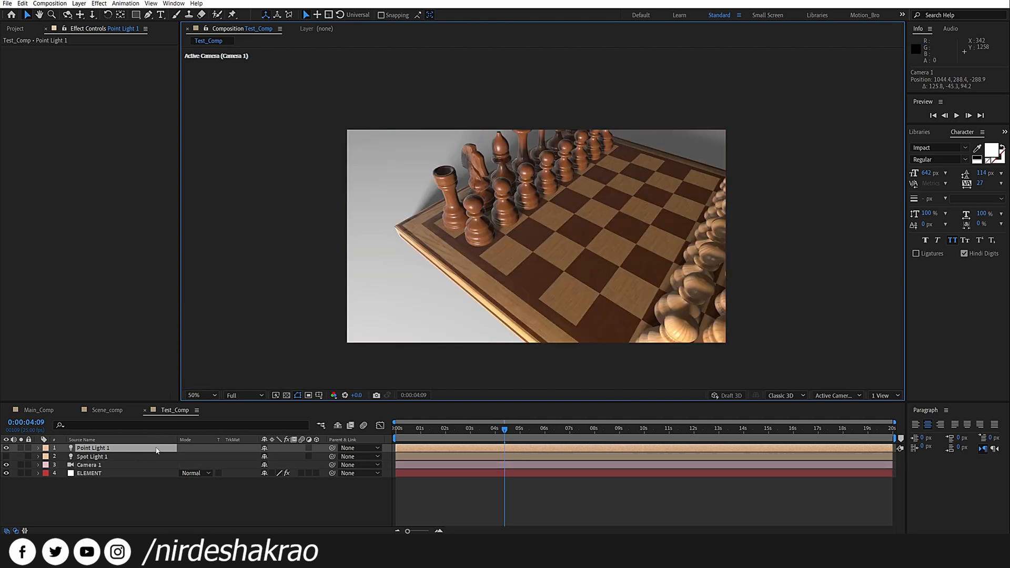
click(89, 474)
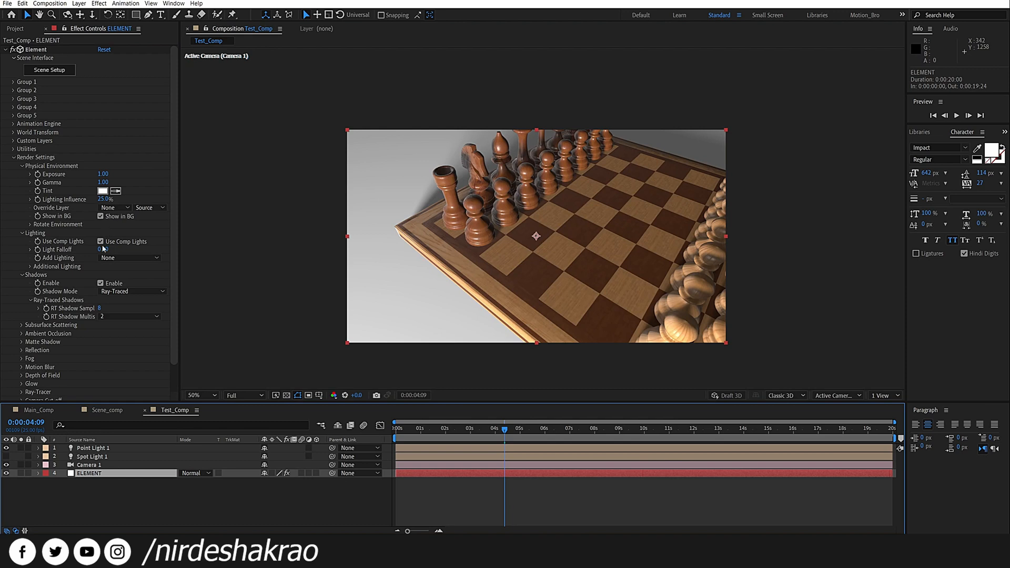
click(100, 308)
key(Return)
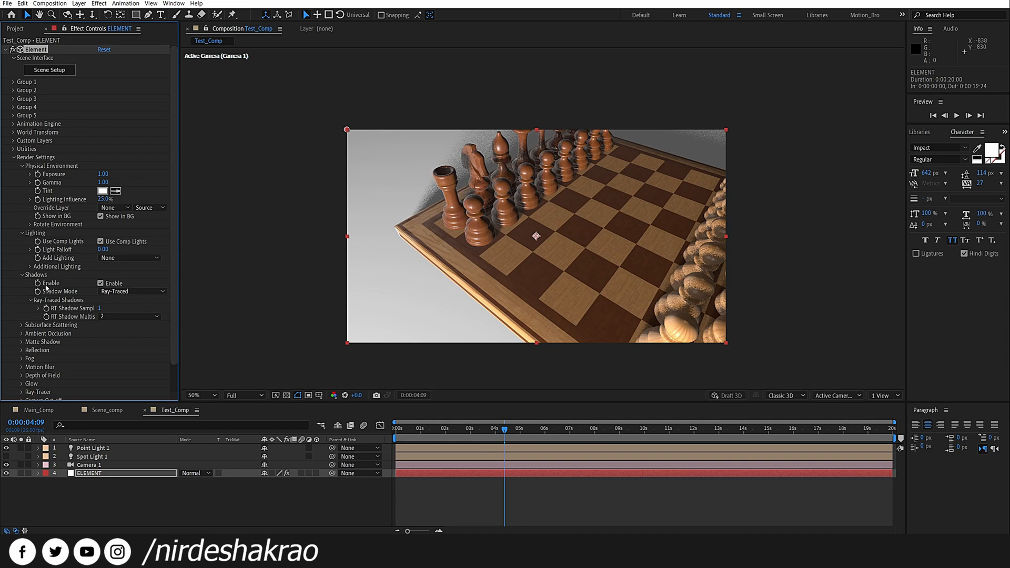
- Move Point Light 1 along its X axis to about 944.4 so it sits over the chessboard between the two sides
drag(529, 288, 550, 337)
drag(558, 265, 606, 293)
drag(662, 237, 659, 246)
key(w)
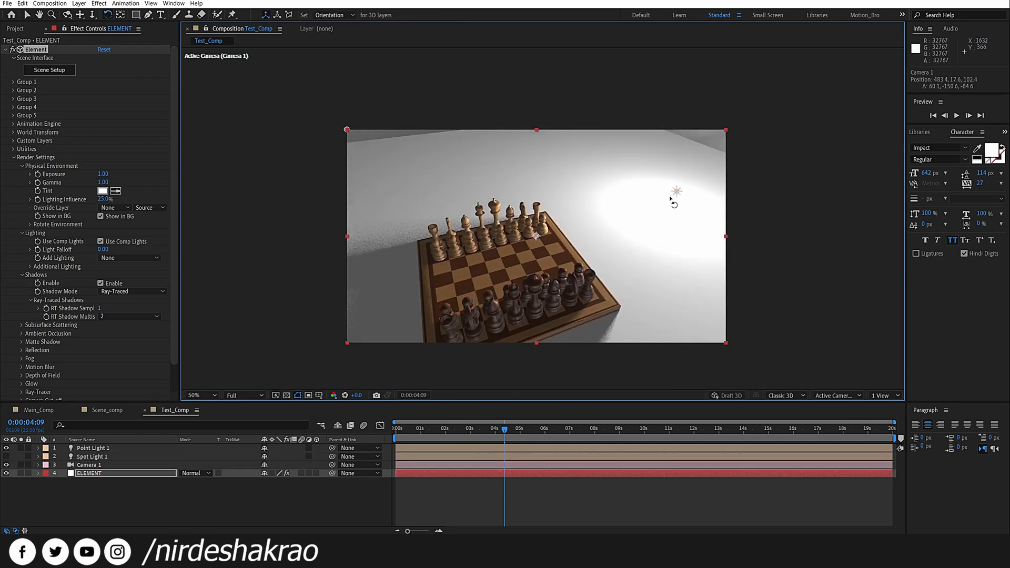
key(v)
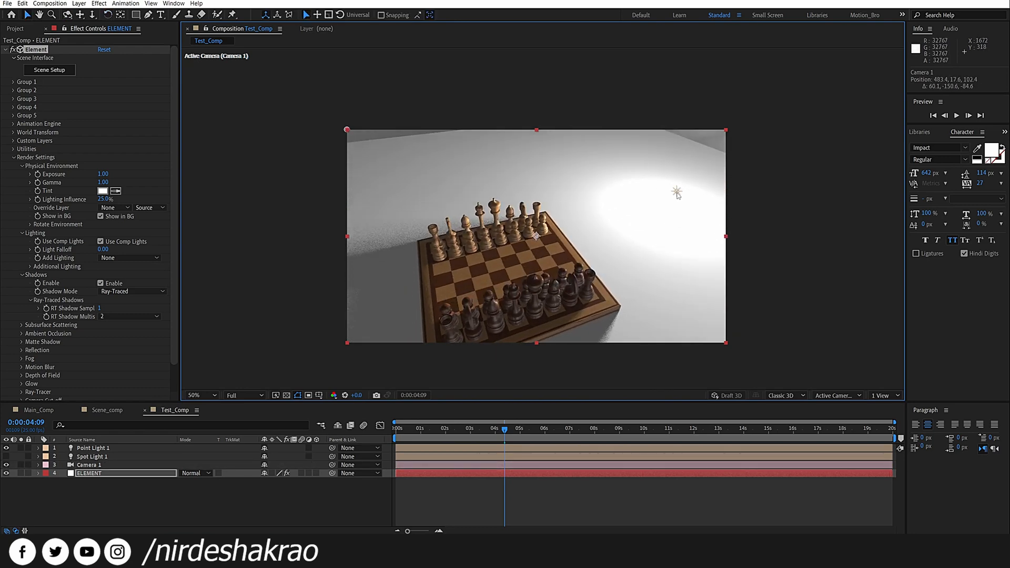
click(676, 191)
drag(642, 207, 534, 230)
drag(530, 277, 582, 244)
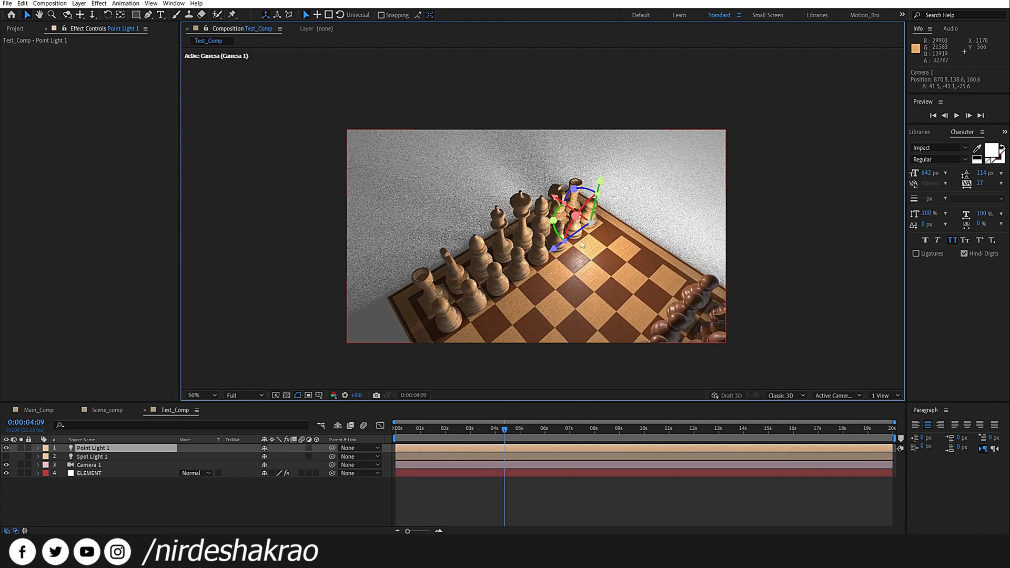
drag(557, 199, 583, 221)
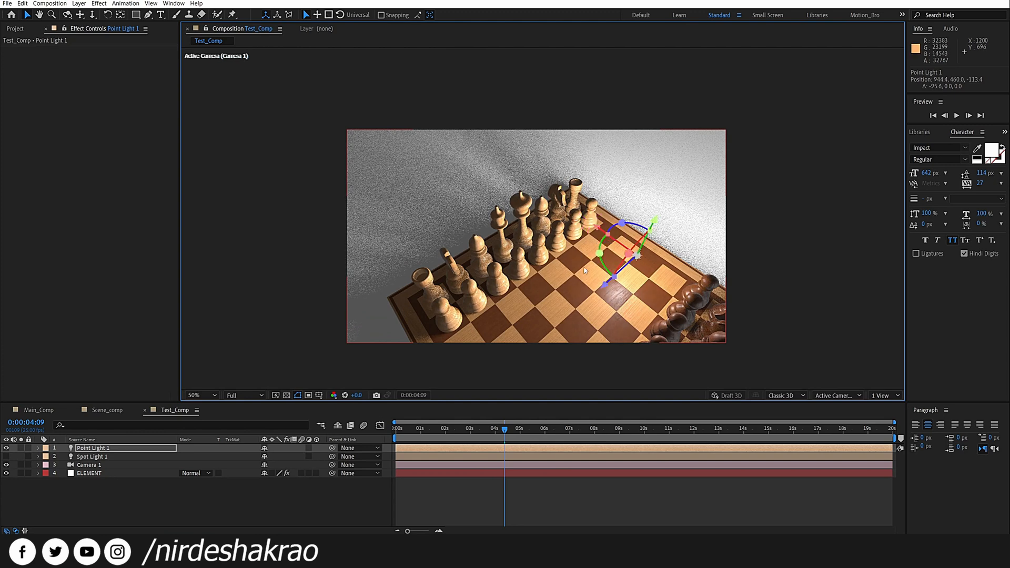
- Animate Point Light 1's Position along Z across the board, with keyframes at 0:00:00:00 and 0:00:03:24, ending at about Z 221.7
click(429, 430)
key(Home)
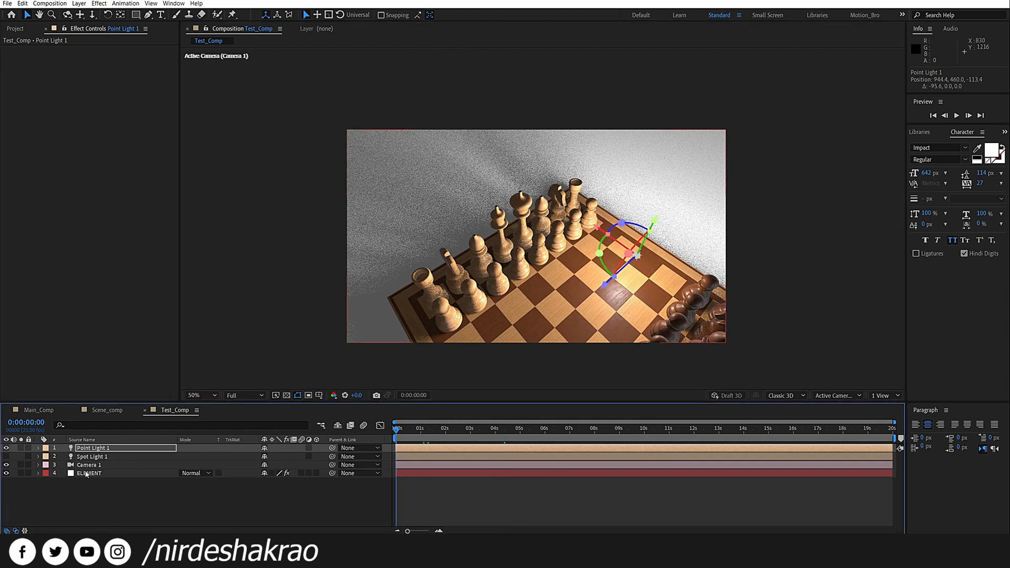
key(p)
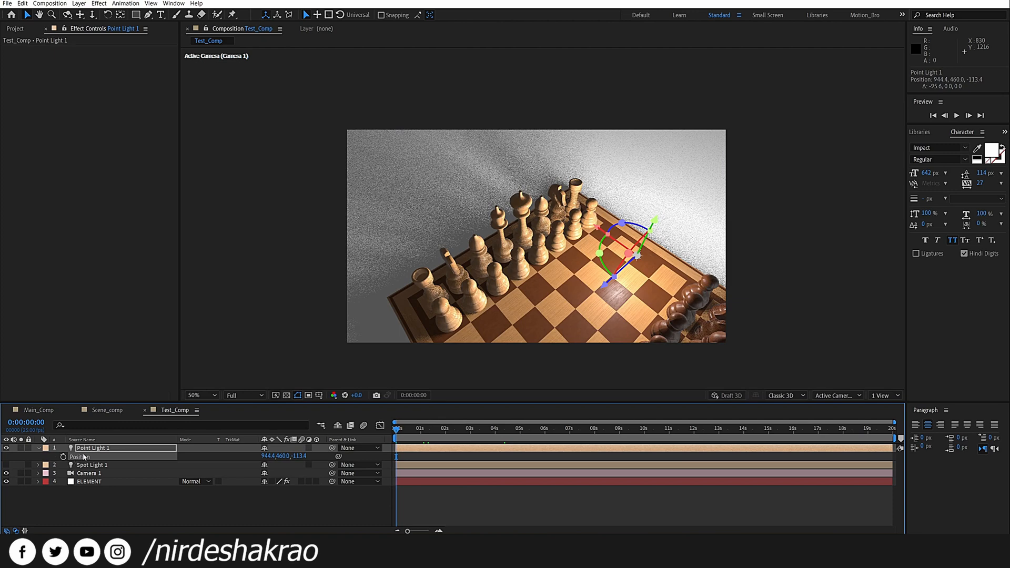
click(494, 430)
drag(608, 298, 538, 286)
drag(648, 239, 619, 216)
- Fit the composition in the viewer at up to 100% and preview the point light animation from the first frame
click(200, 395)
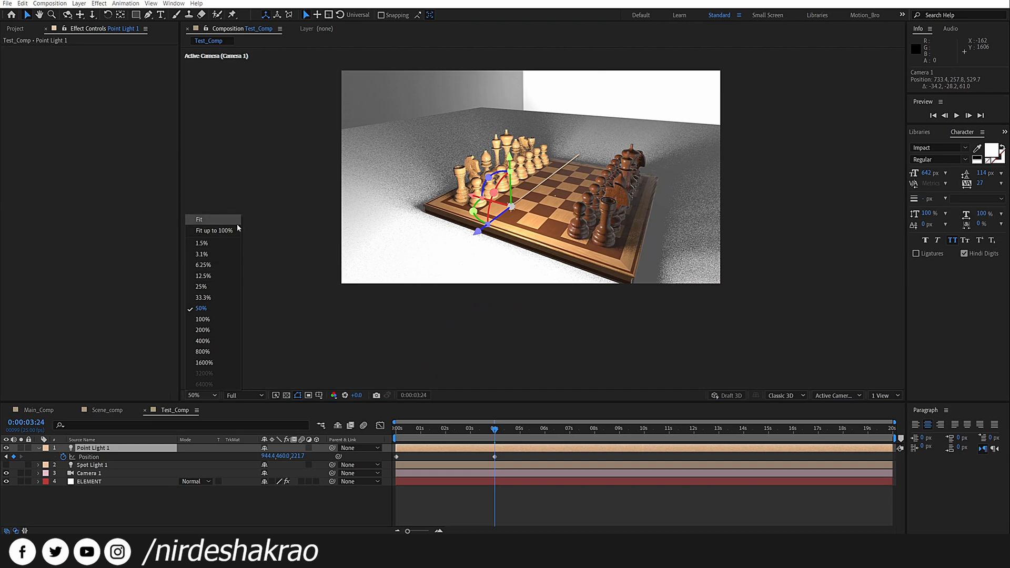
click(210, 229)
drag(543, 306, 536, 277)
key(Home)
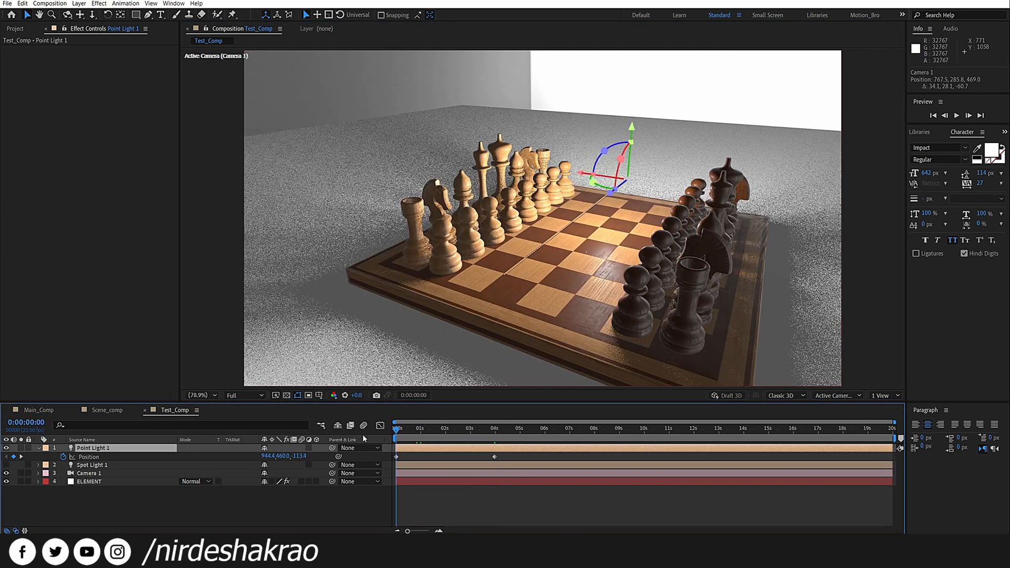
click(489, 512)
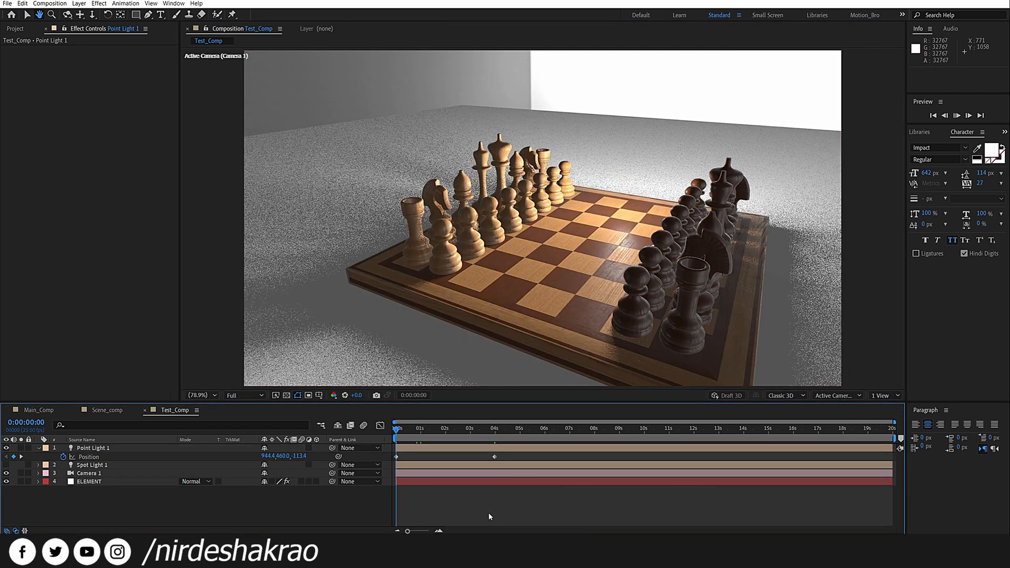
key(space)
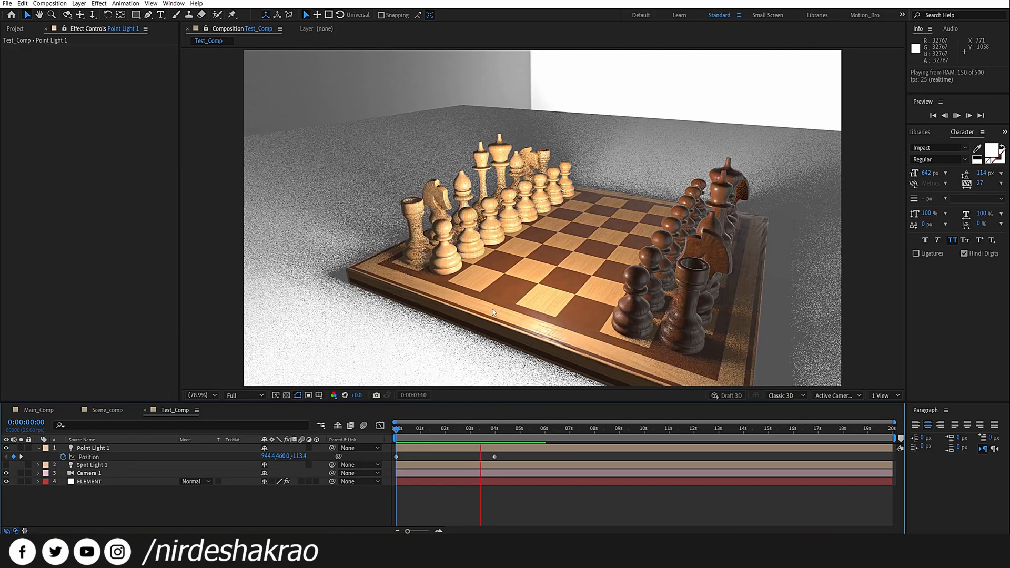
key(space)
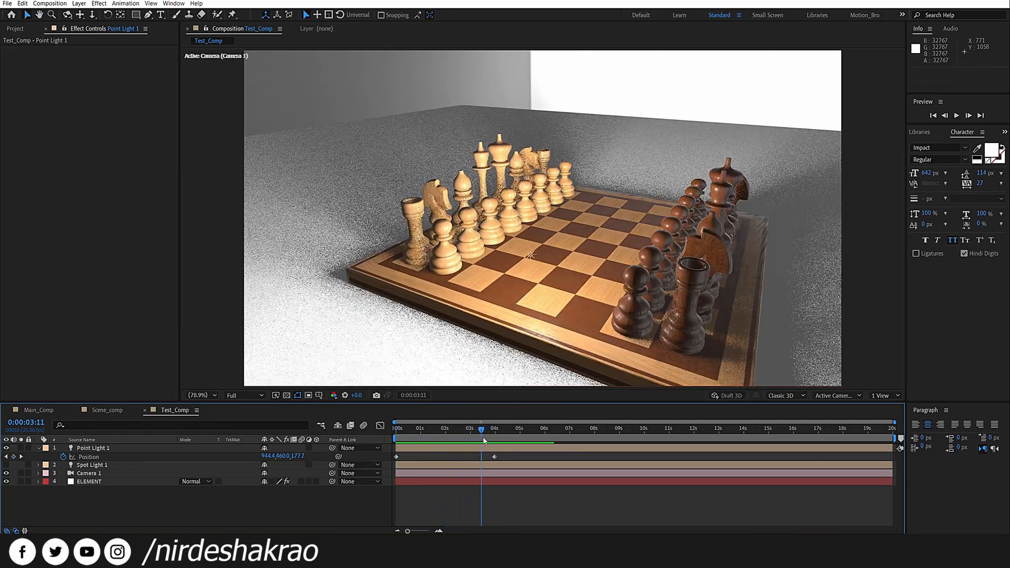
- At 0:00:02:03, set the ELEMENT layer's ray-traced shadow samples to 6
click(448, 429)
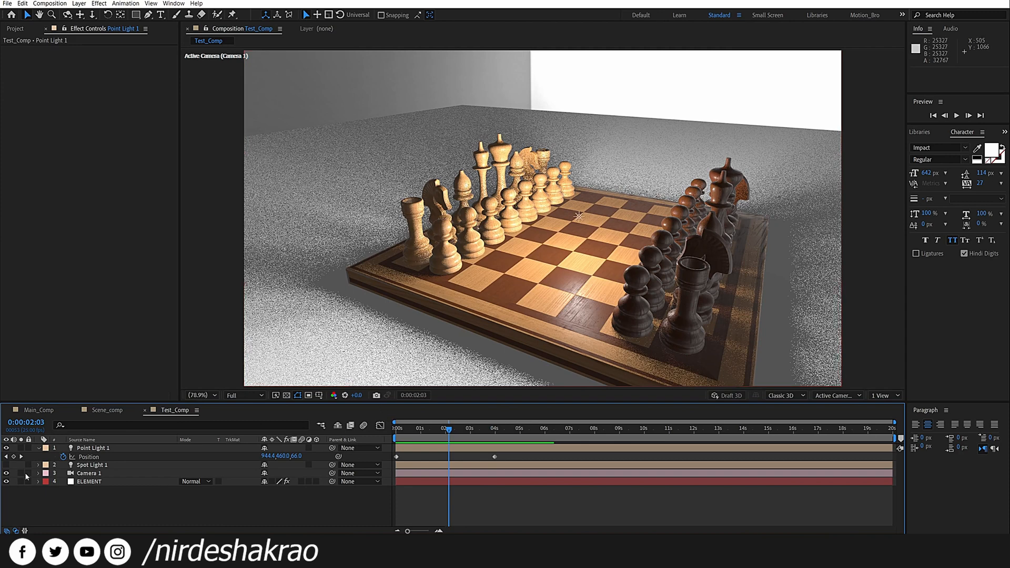
click(89, 481)
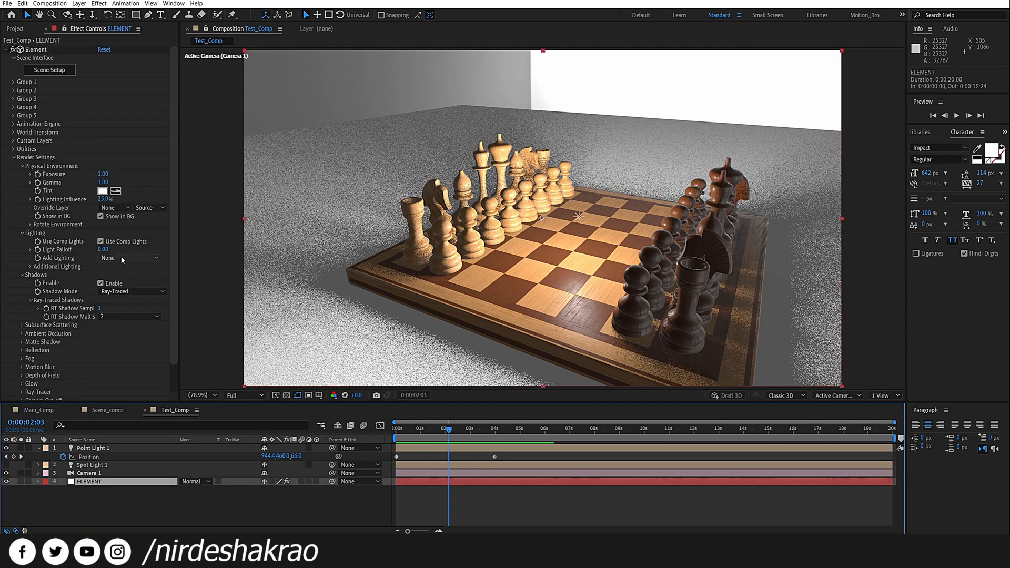
click(99, 308)
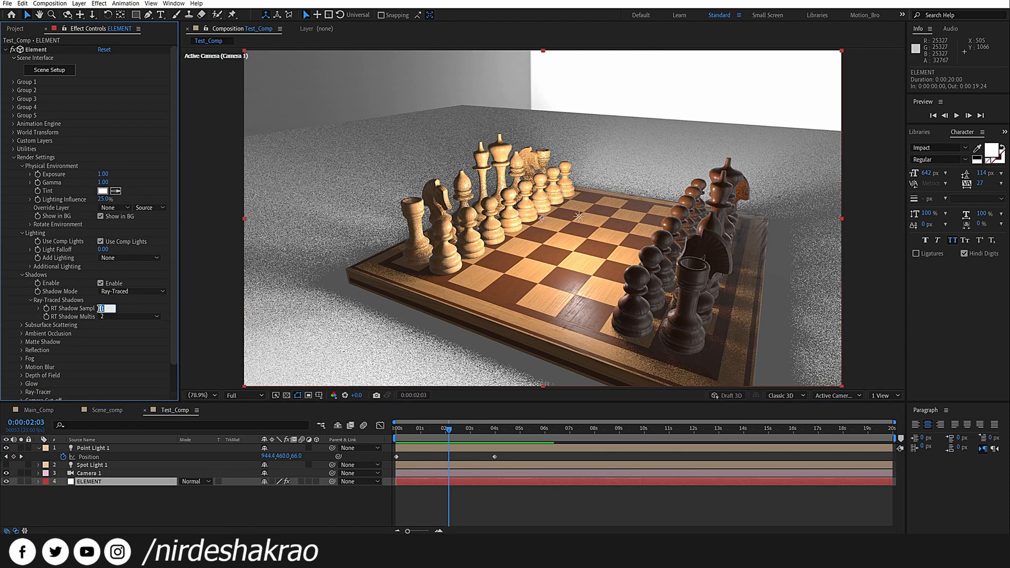
key(Return)
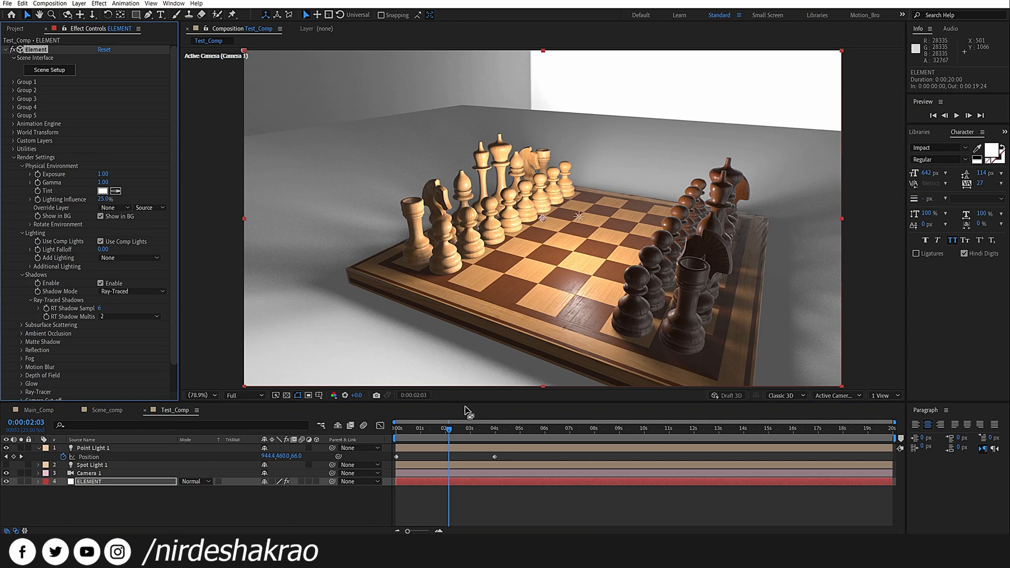
- Play back the light animation from the start several times to check the smoother ray-traced shadows, and return to the first frame
drag(443, 430, 379, 443)
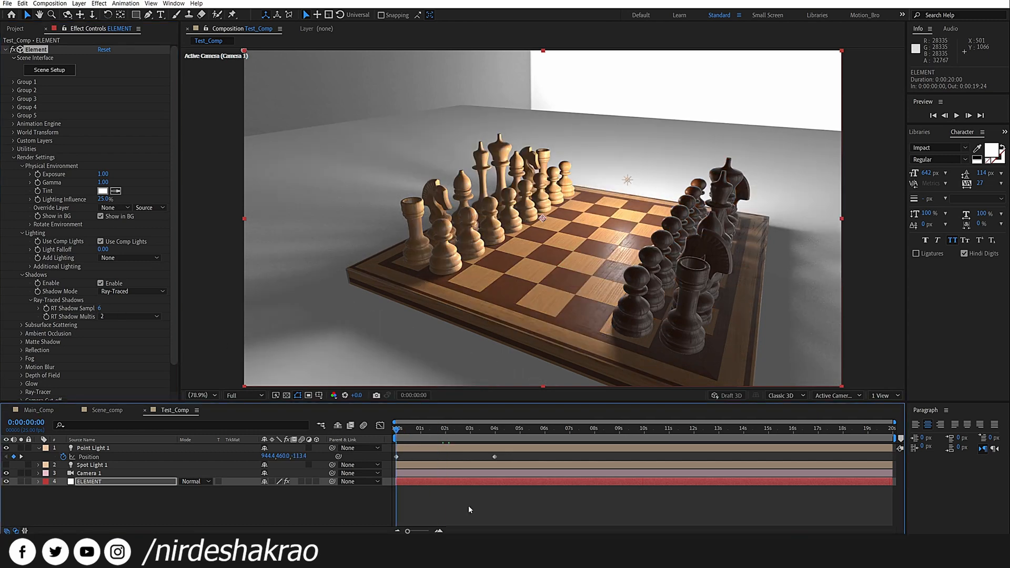
key(space)
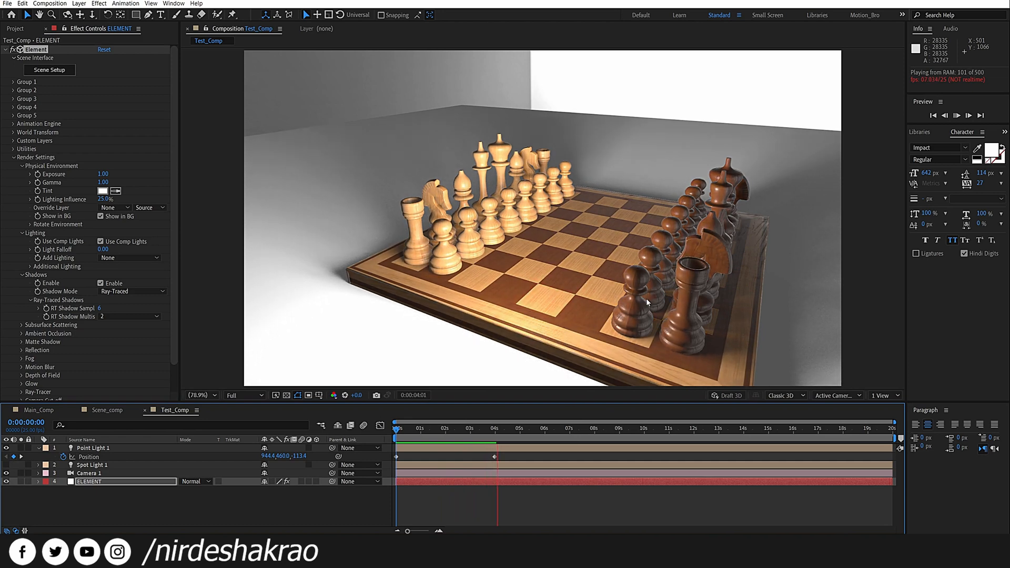
key(space)
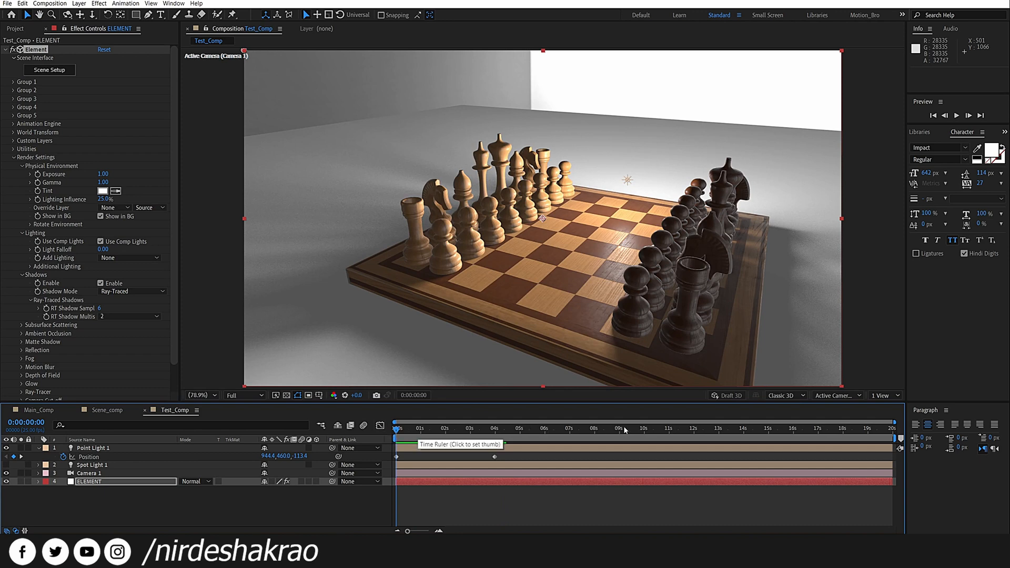
key(space)
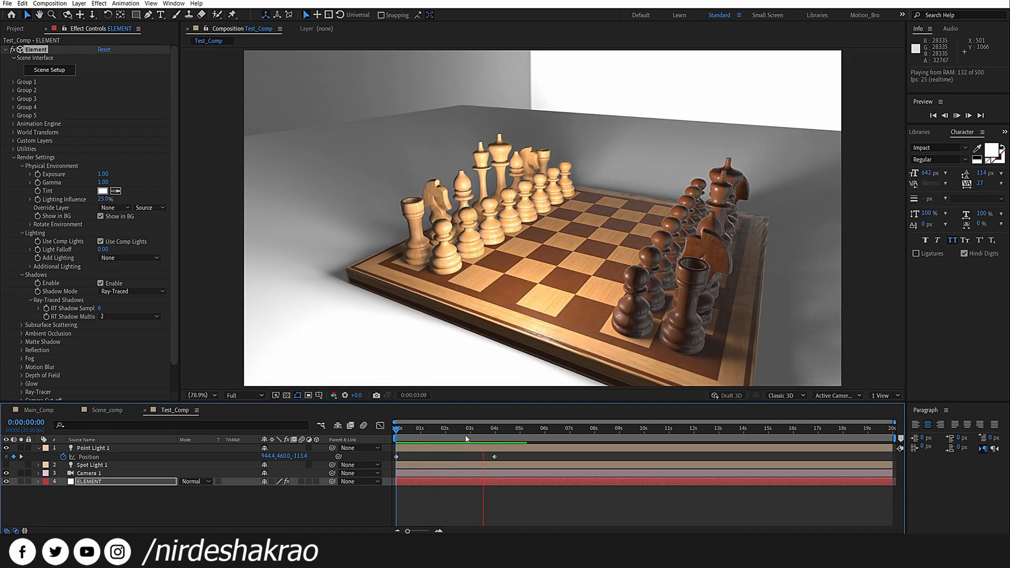
click(399, 430)
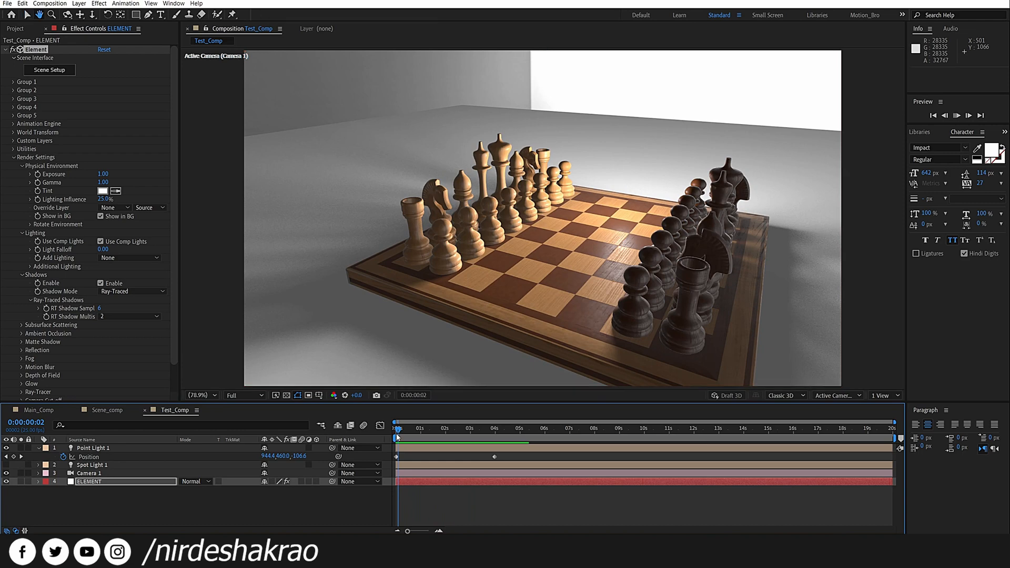
key(space)
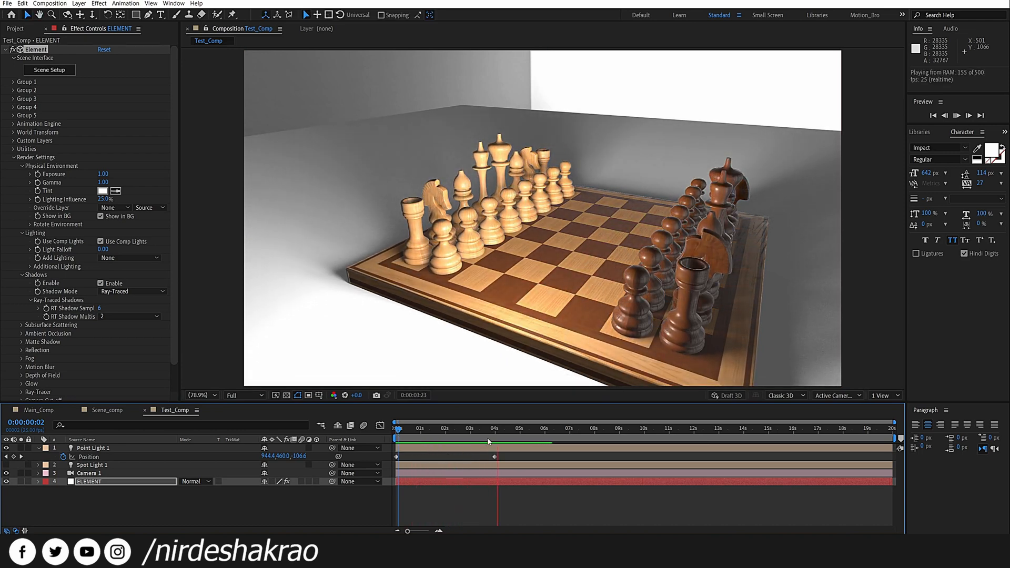
drag(495, 431, 382, 442)
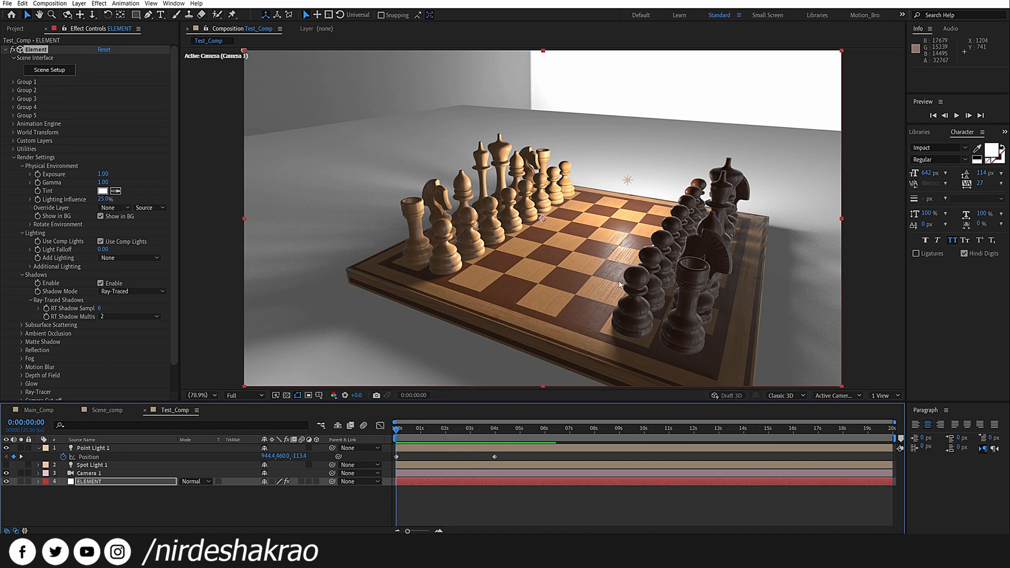
- Examine the moving light and shadows from a low front angle and a higher side angle by scrubbing between the two position keyframes
drag(554, 279, 594, 277)
drag(592, 279, 585, 214)
drag(525, 228, 600, 246)
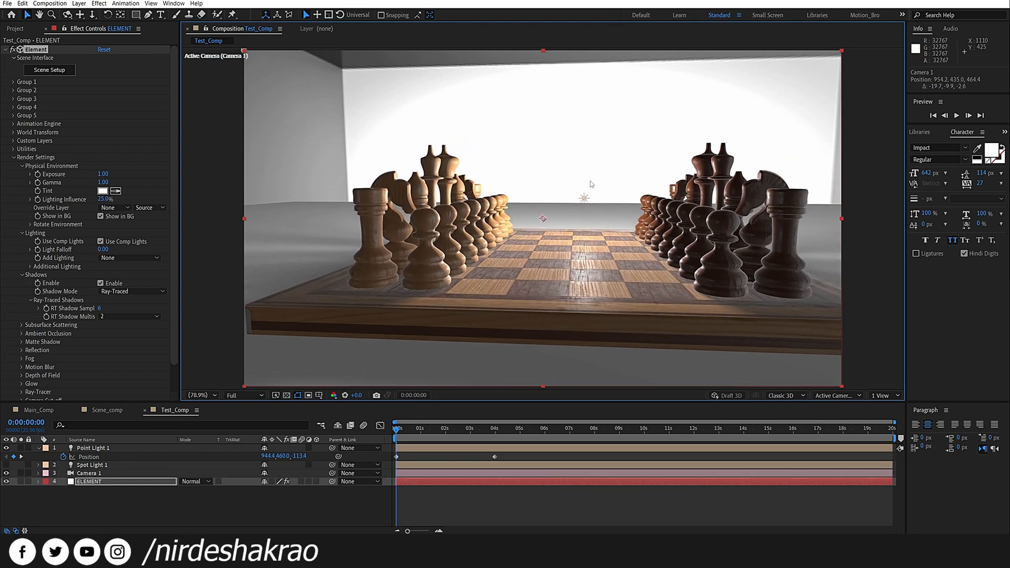
drag(402, 431, 492, 437)
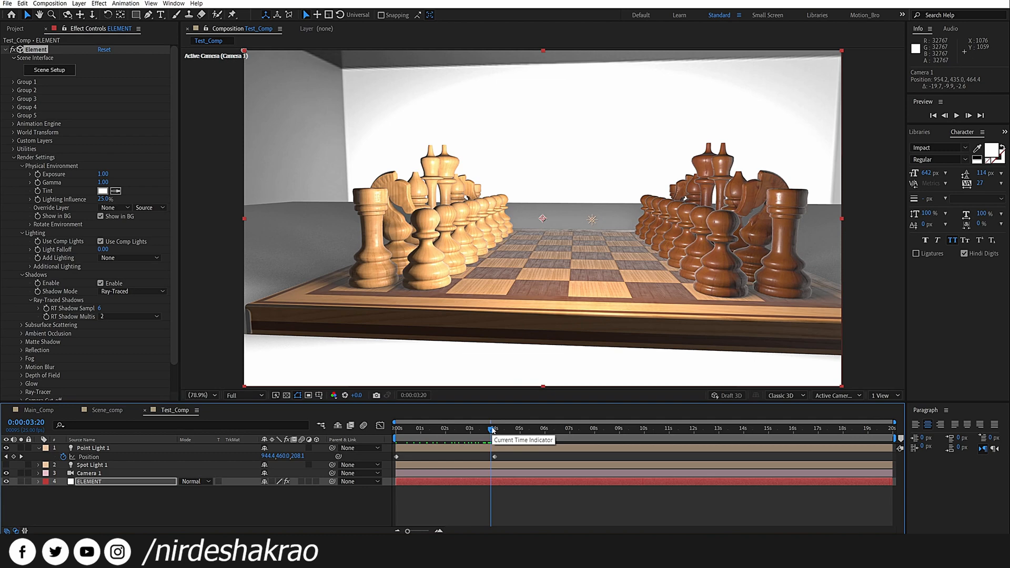
drag(506, 334, 557, 334)
drag(504, 428, 391, 448)
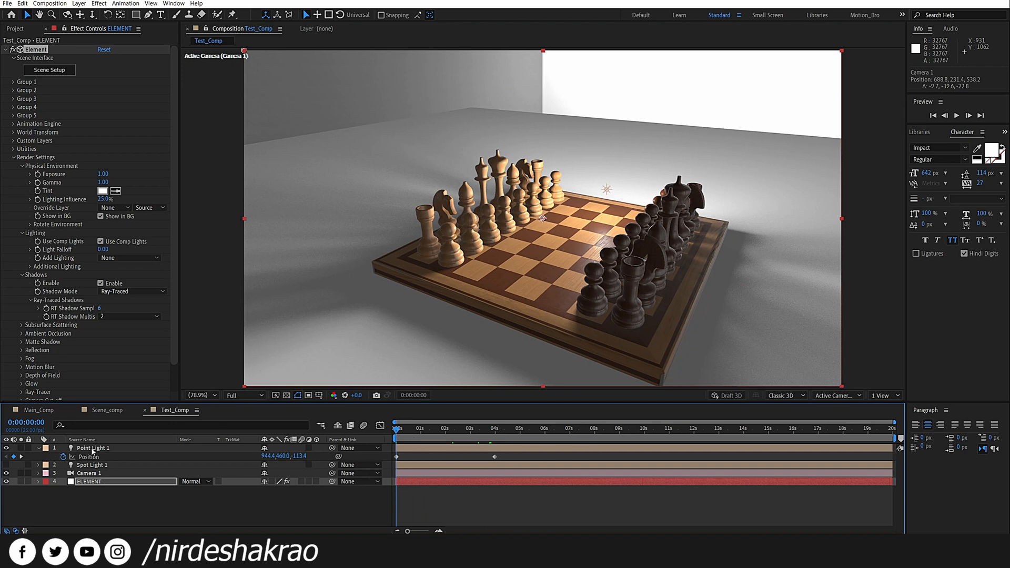
click(142, 499)
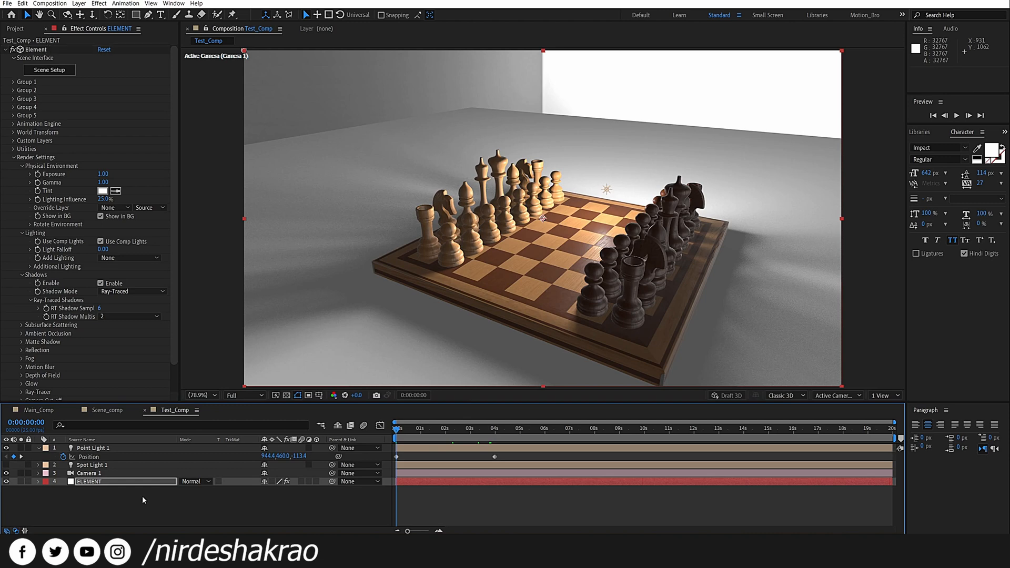
- Add a new ambient light to the composition, keeping its other light settings unchanged
right_click(143, 498)
mouse_move(190, 408)
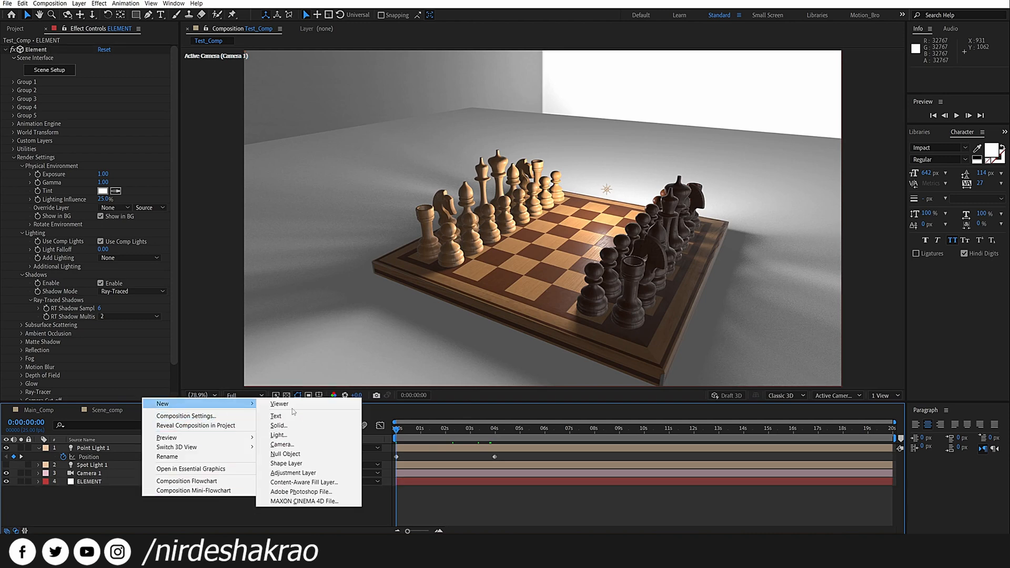
click(288, 436)
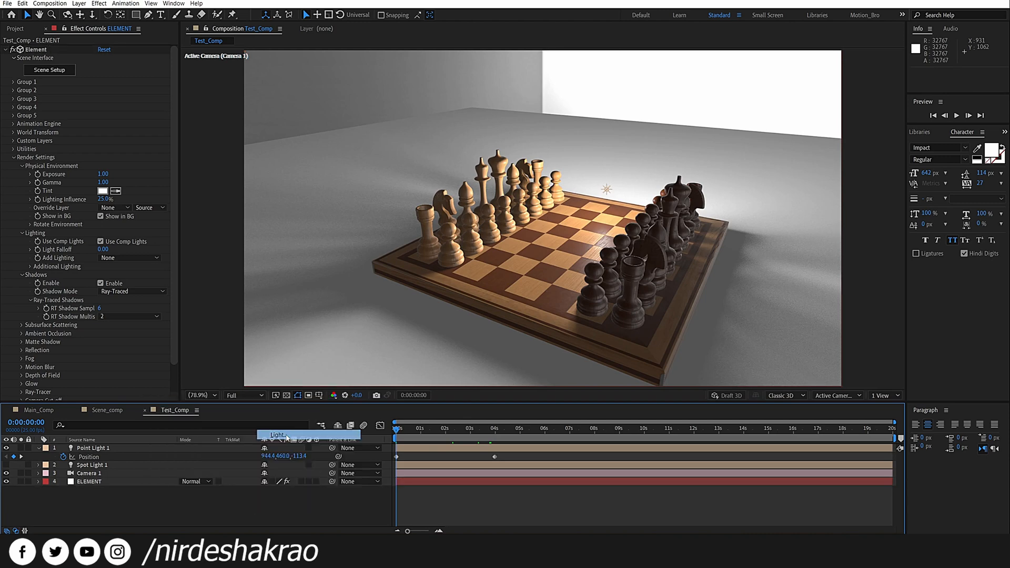
click(140, 234)
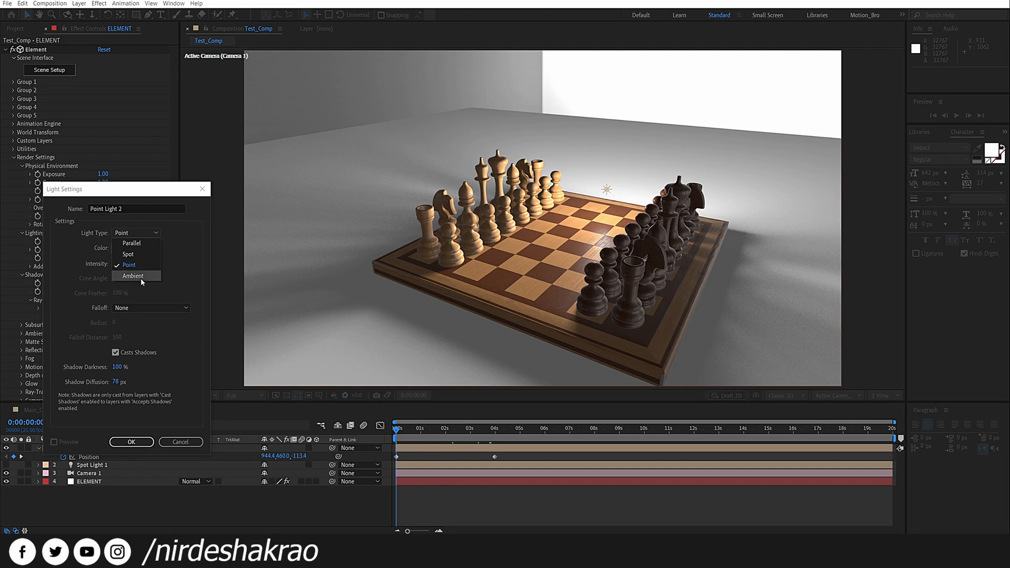
click(140, 277)
drag(159, 193, 183, 183)
click(162, 431)
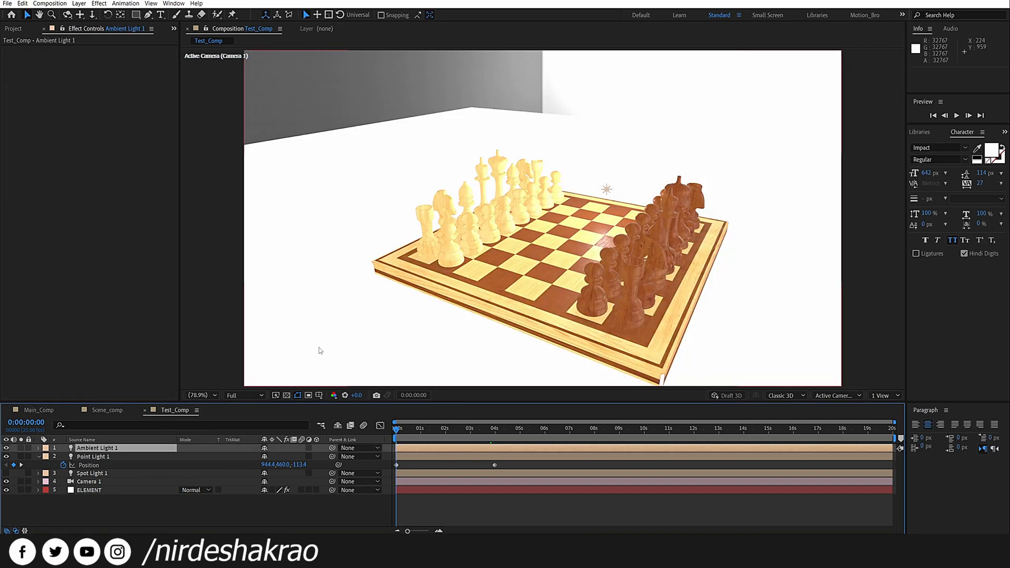
- Lower the new ambient light's intensity in its light settings
double_click(116, 450)
double_click(145, 255)
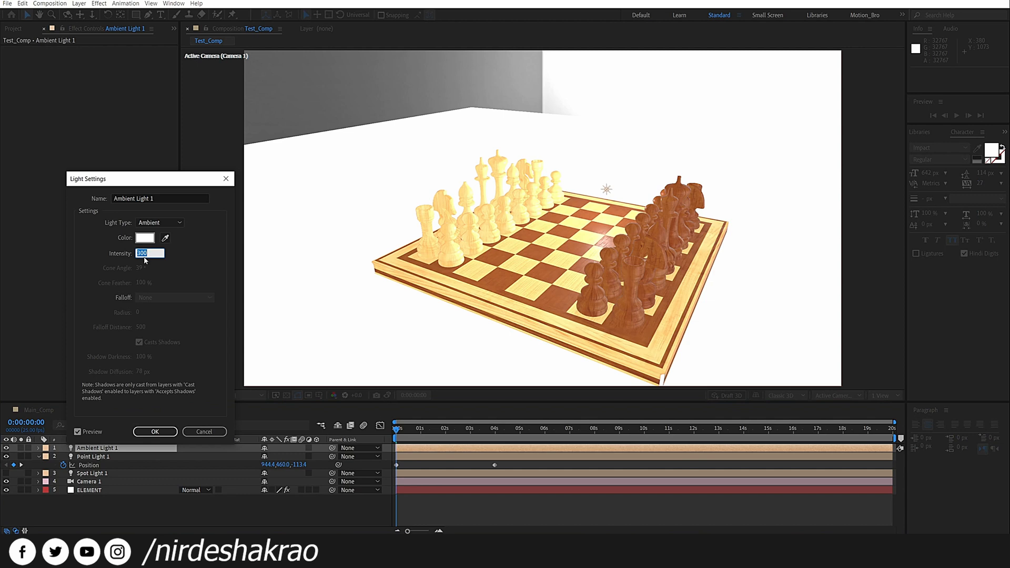
key(Return)
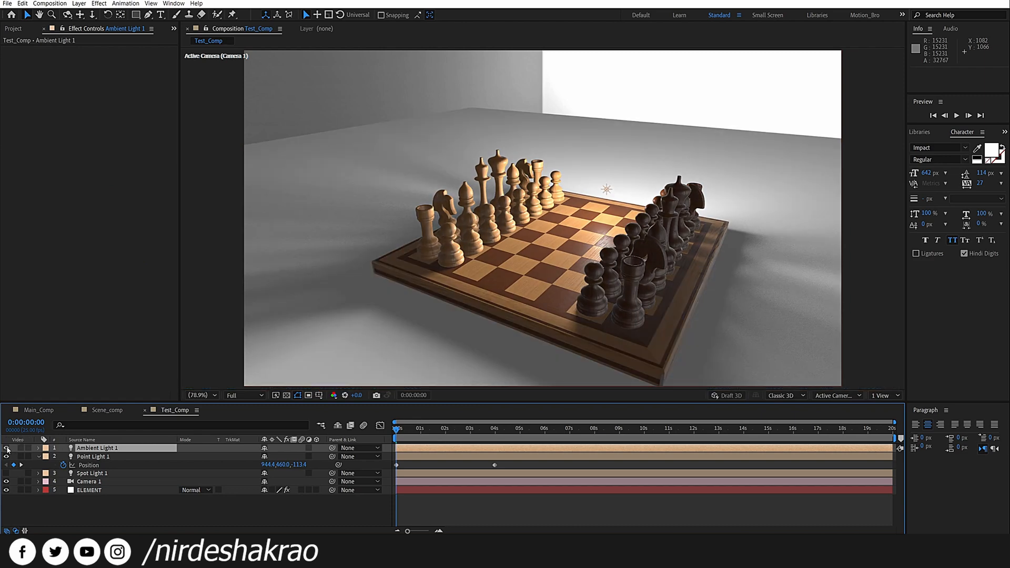
- Compare the scene with Ambient Light 1 on and off, examining the dark pieces up close at up to 800%
click(6, 450)
click(7, 450)
click(6, 450)
scroll(572, 287, up, 1)
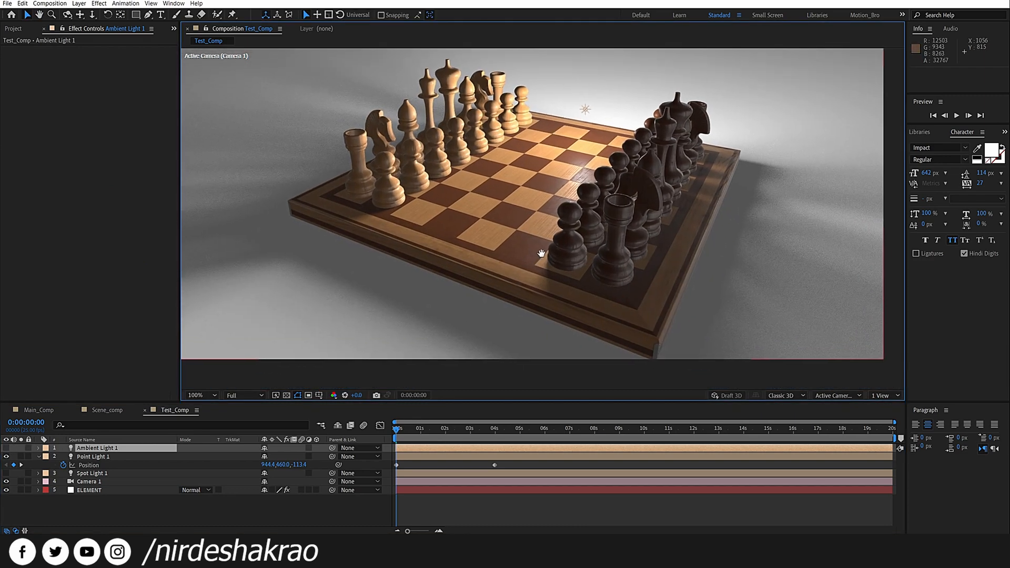
scroll(573, 279, up, 2)
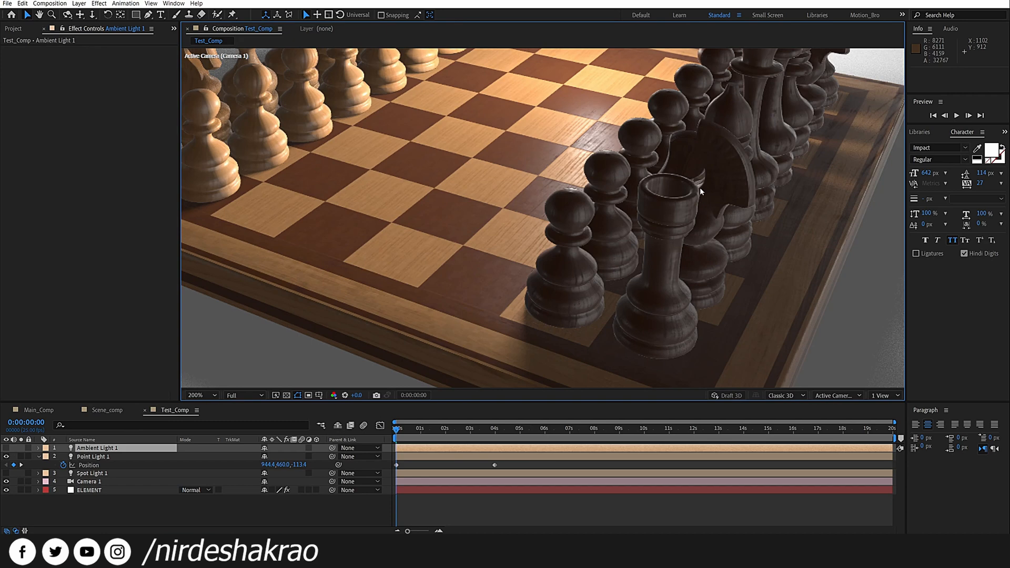
click(7, 447)
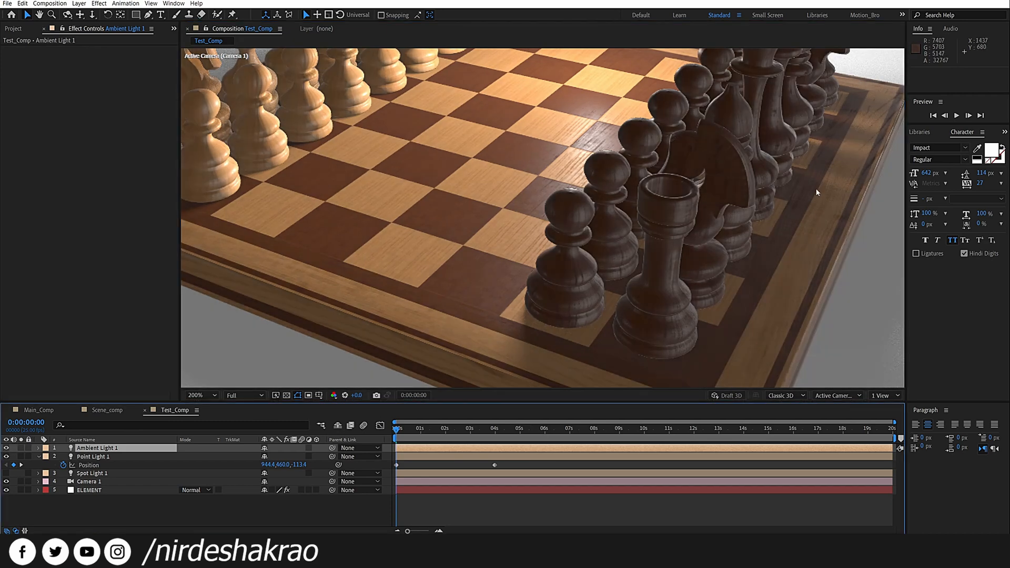
scroll(655, 203, up, 3)
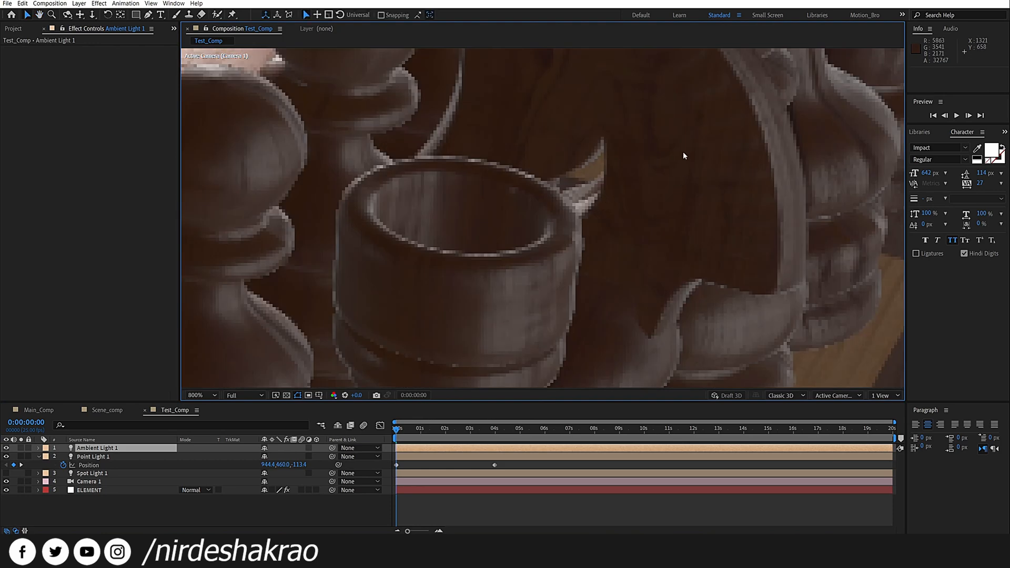
click(6, 447)
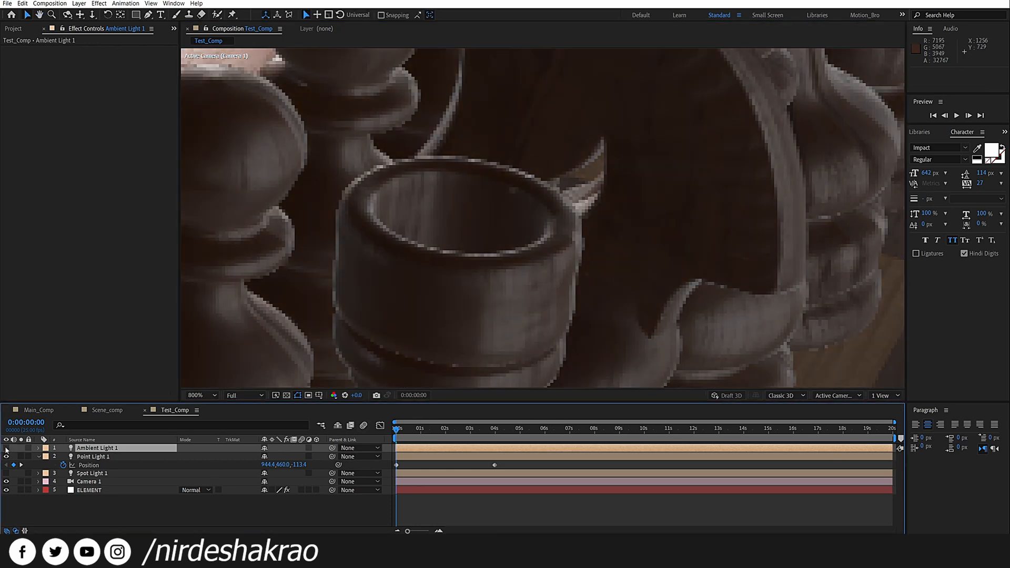
click(6, 448)
scroll(572, 238, down, 6)
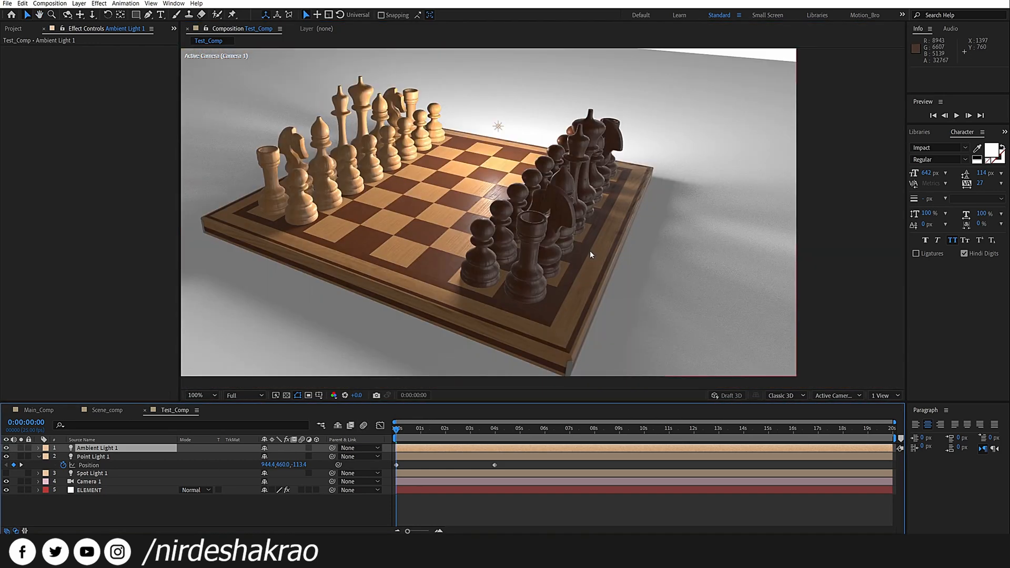
- Set Ambient Light 1's intensity to 2% and compare the scene with and without it, leaving the light on
key(h)
key(v)
key(ctrl+shift+l)
click(140, 253)
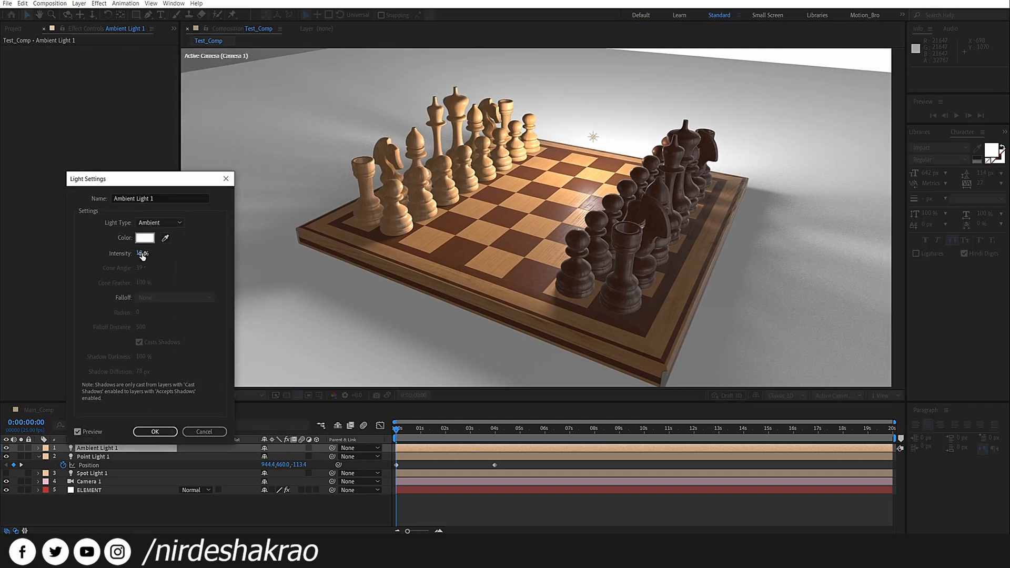
text(2)
key(Return)
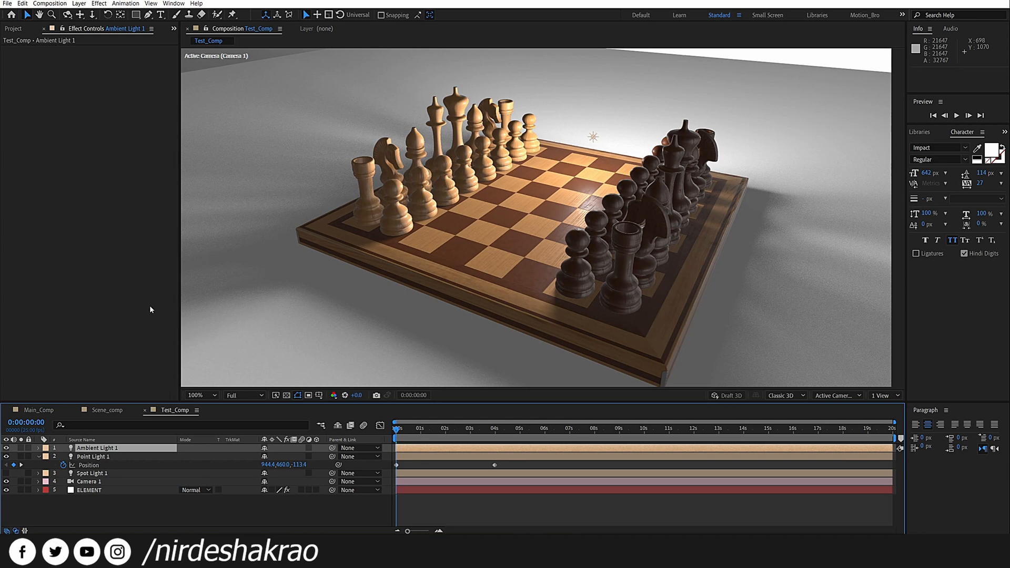
click(6, 448)
click(671, 301)
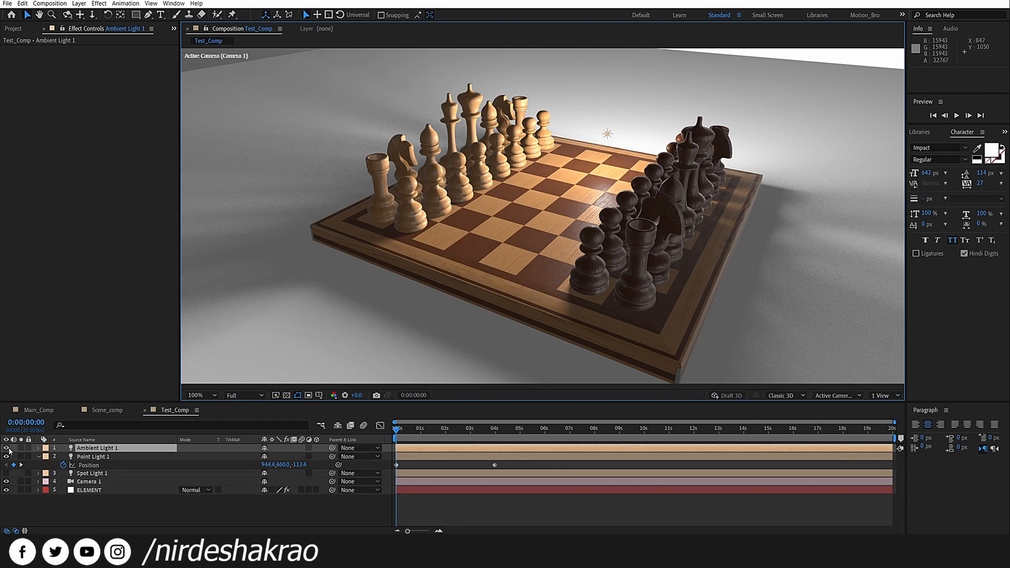
- Rename the Ambient Light 1 layer as Bounce and switch its visibility off
click(114, 450)
key(Return)
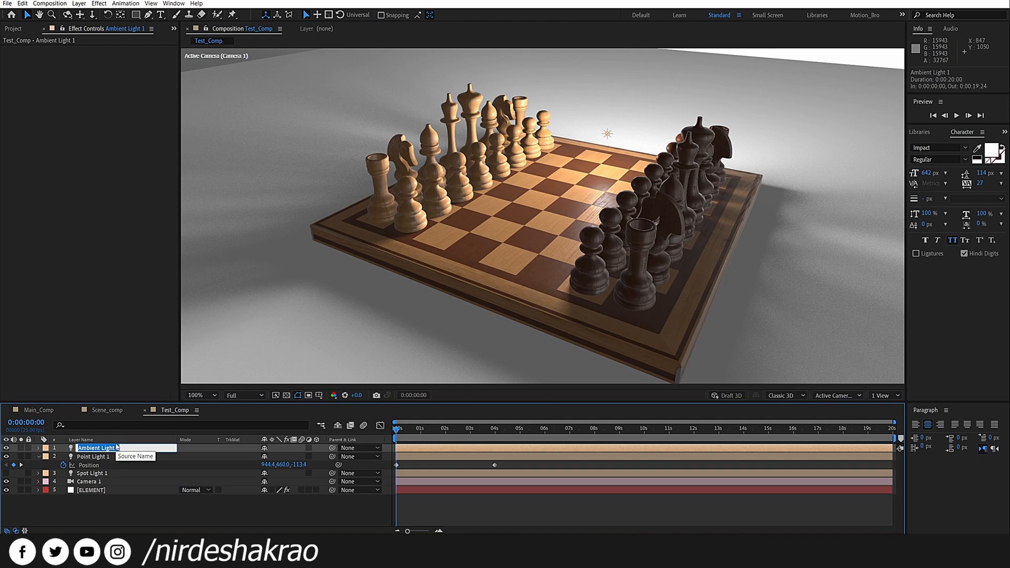
text(Bounce)
key(Return)
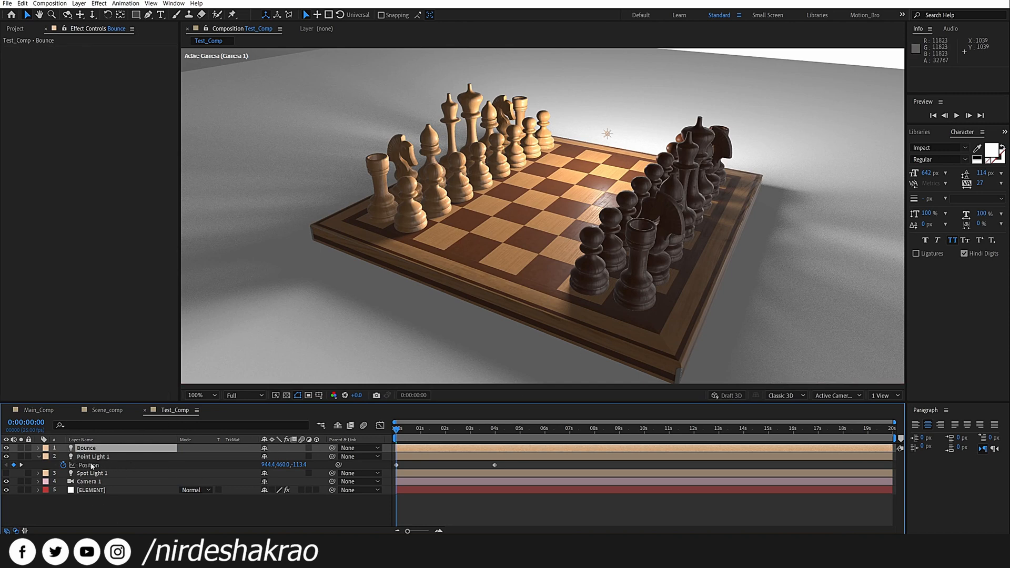
click(6, 447)
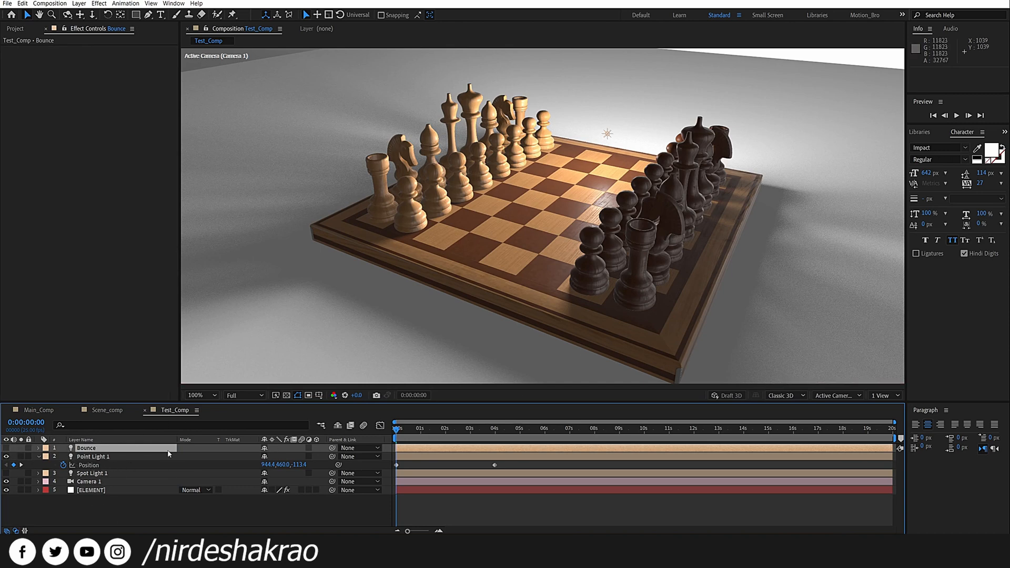
- Set the color of Point Light 1 to pure red (FF0000) in its light settings
click(104, 458)
double_click(103, 456)
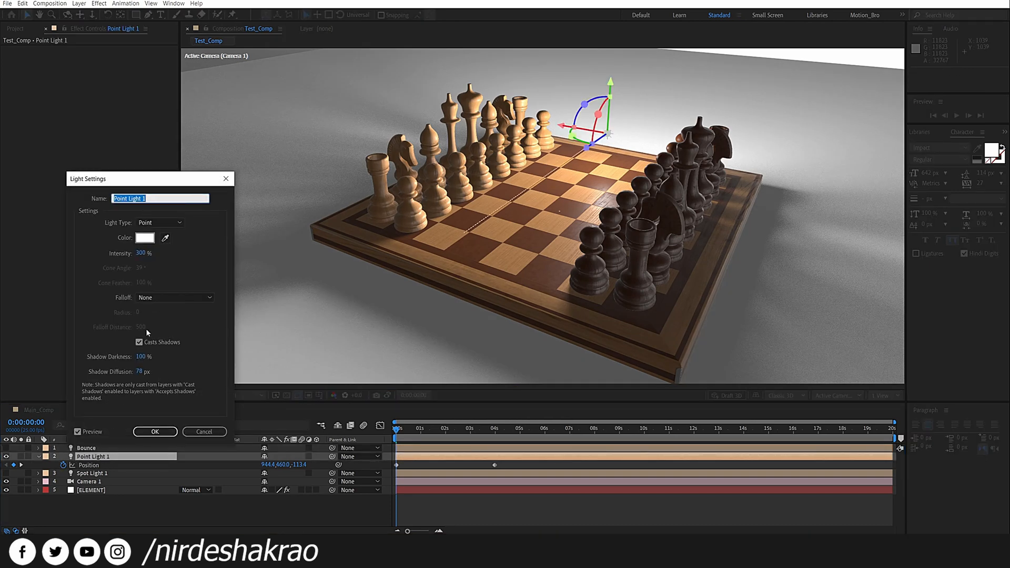
click(146, 238)
click(691, 264)
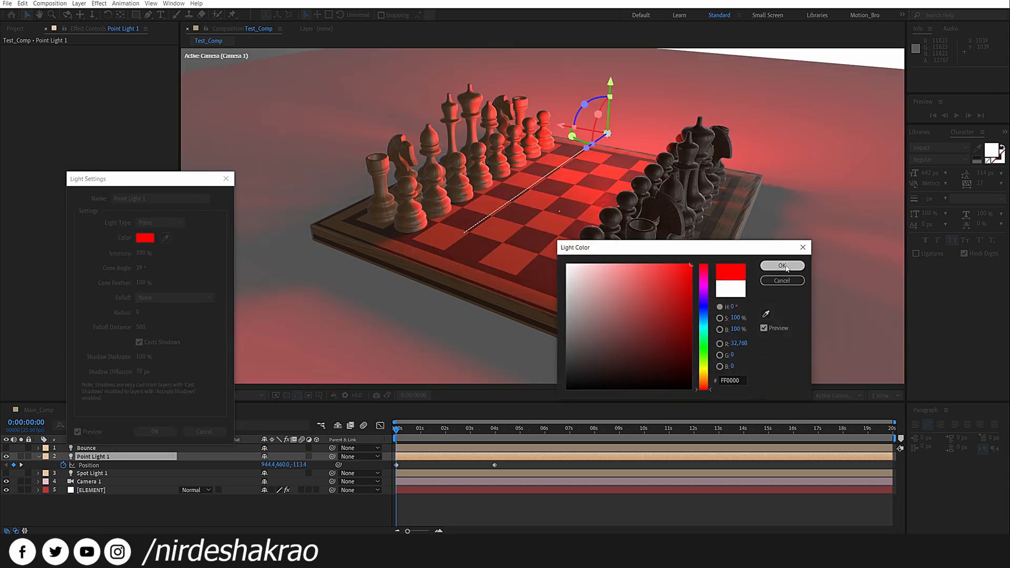
click(782, 266)
click(152, 431)
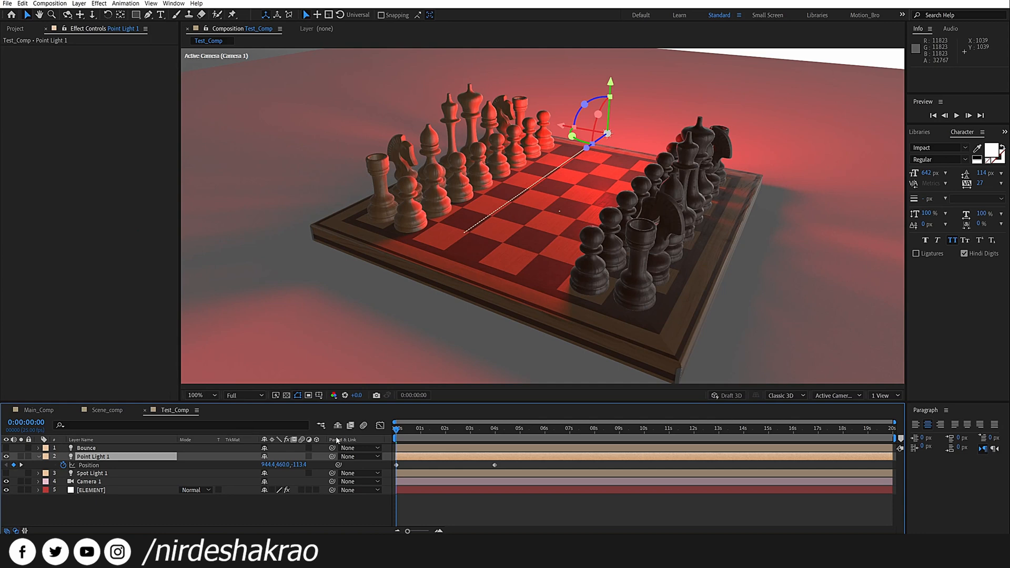
- Make Spot Light 1 visible and scrub to 0:00:03:14 to check both lights on the dark pieces
drag(423, 428, 49, 482)
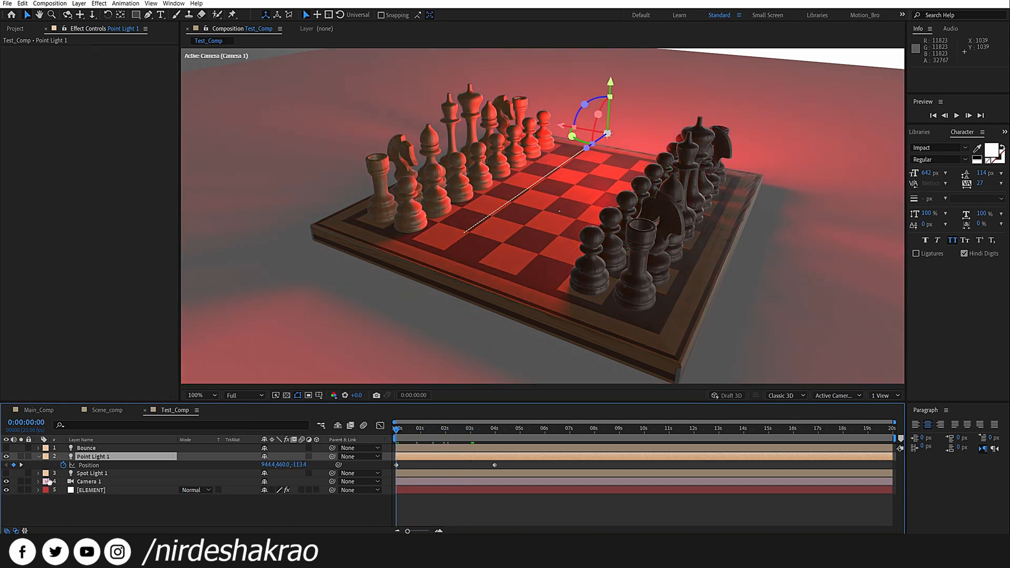
click(6, 473)
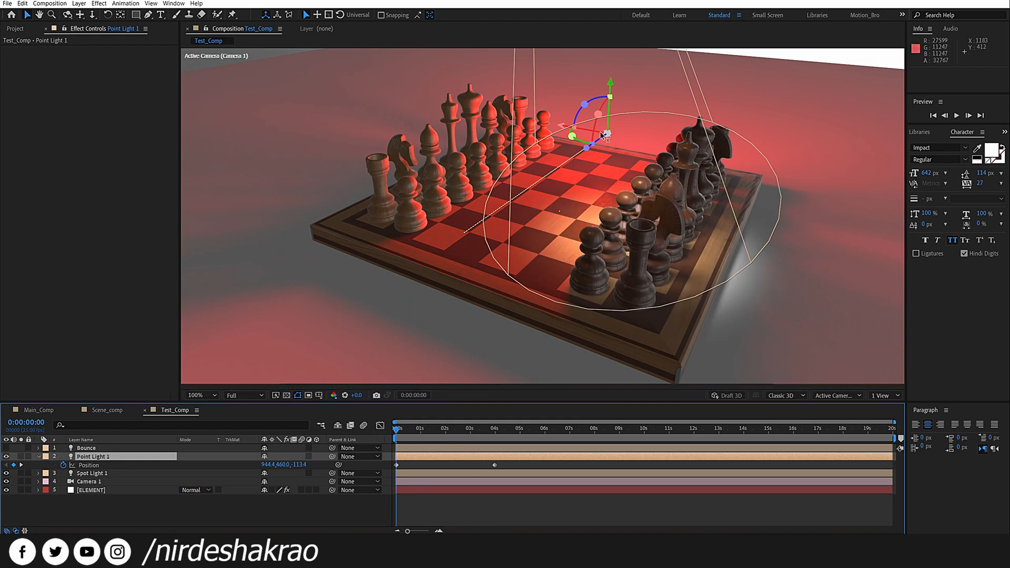
drag(396, 429, 431, 455)
scroll(714, 216, up, 1)
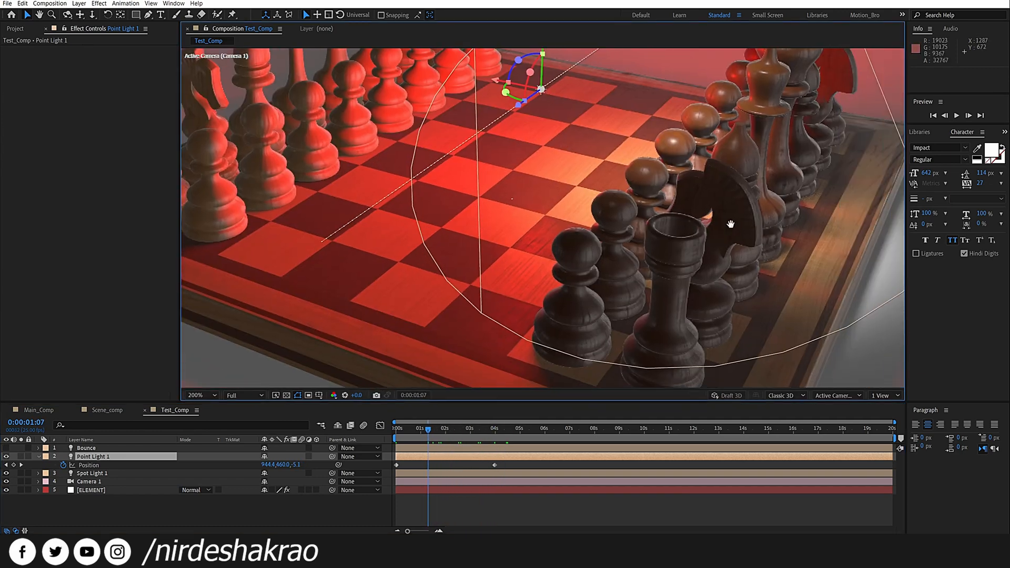
scroll(680, 161, up, 1)
drag(432, 424, 485, 445)
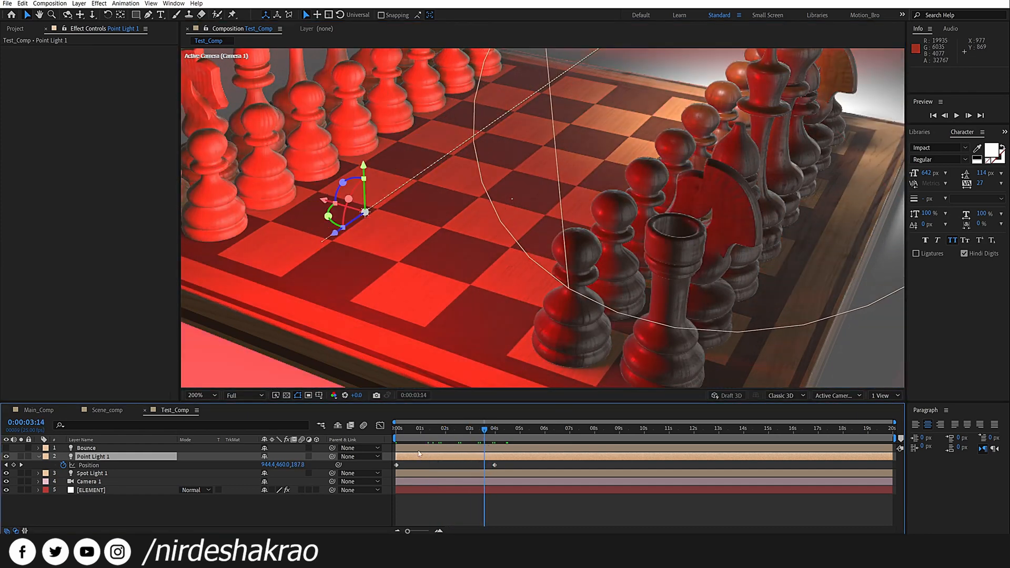
- Set Point Light 1's intensity to 100% and check the softer red light by scrubbing back to 0:00:01:09
double_click(112, 458)
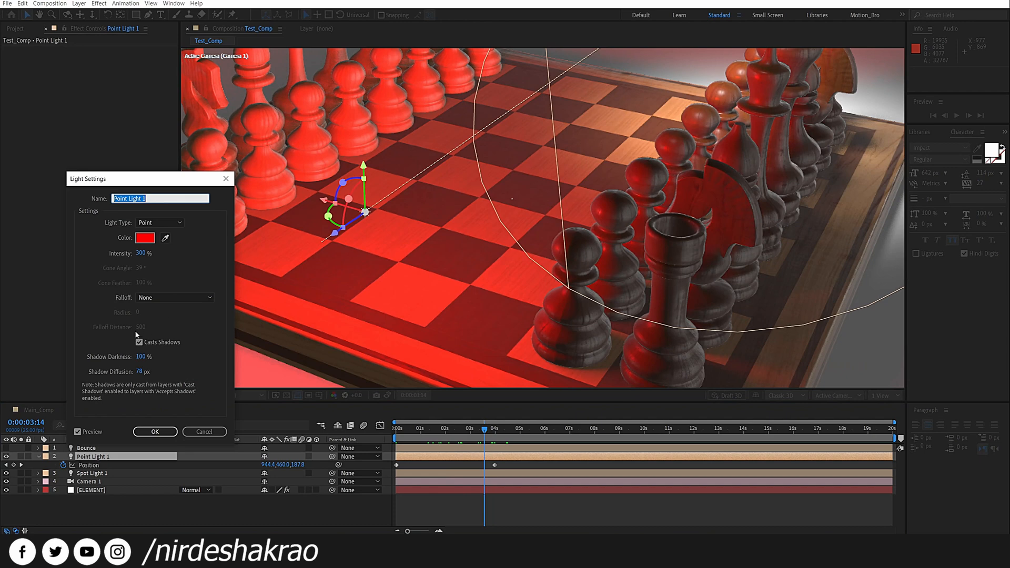
click(144, 254)
text(100)
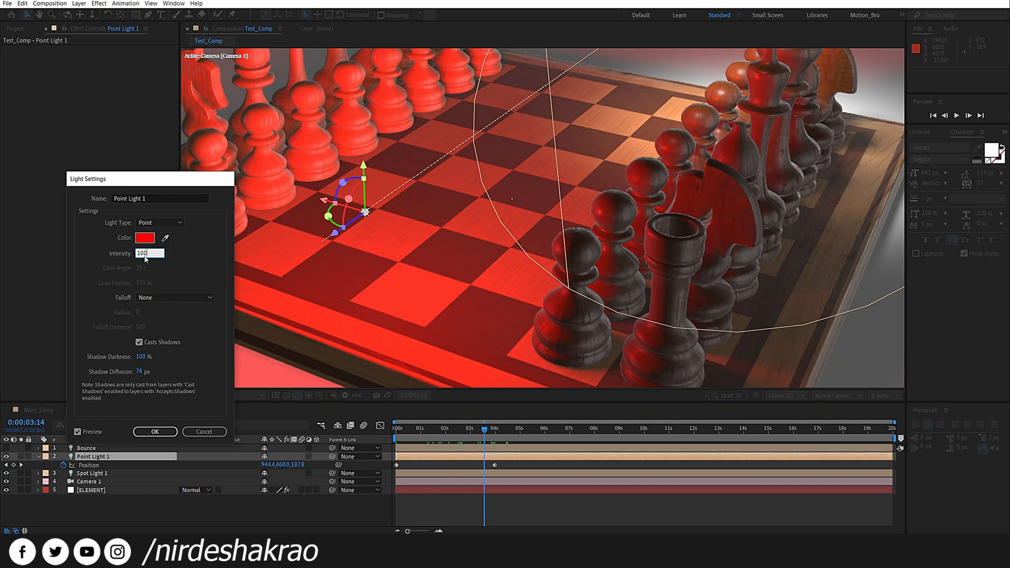
key(Return)
key(comma)
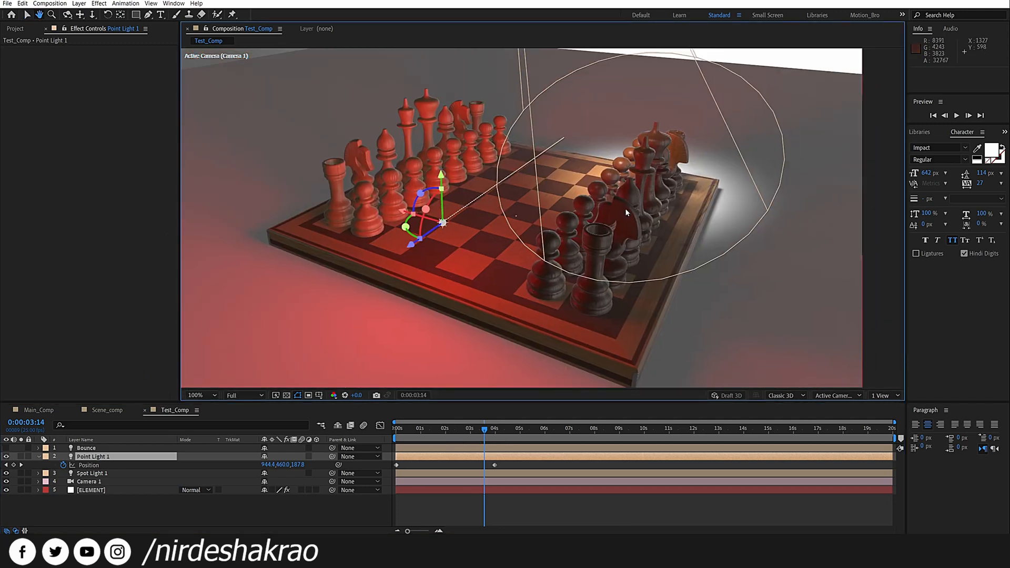
drag(484, 429, 430, 434)
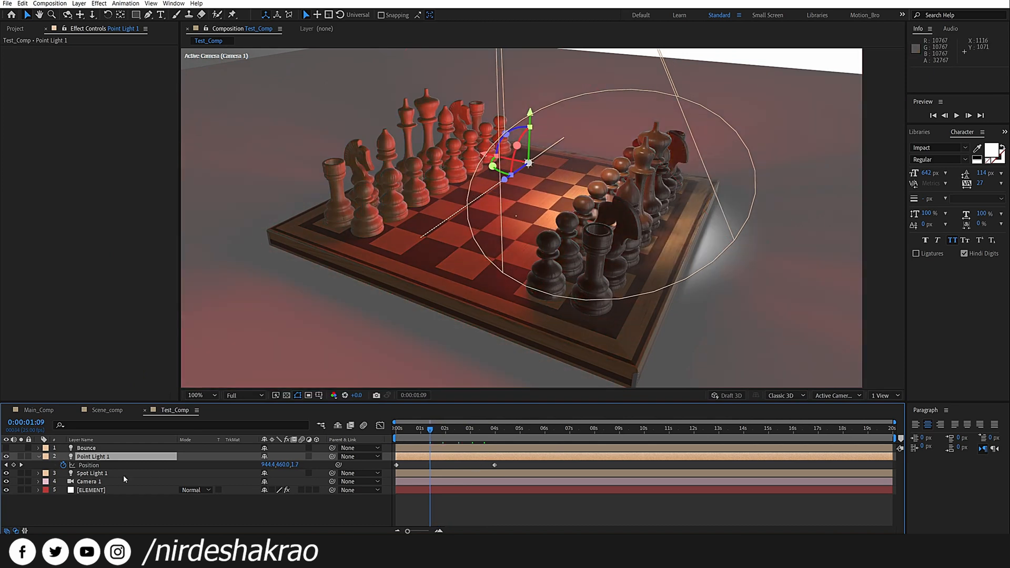
- Set the color of Spot Light 1 to bright green (0AFF00) in its light settings
double_click(98, 473)
click(149, 238)
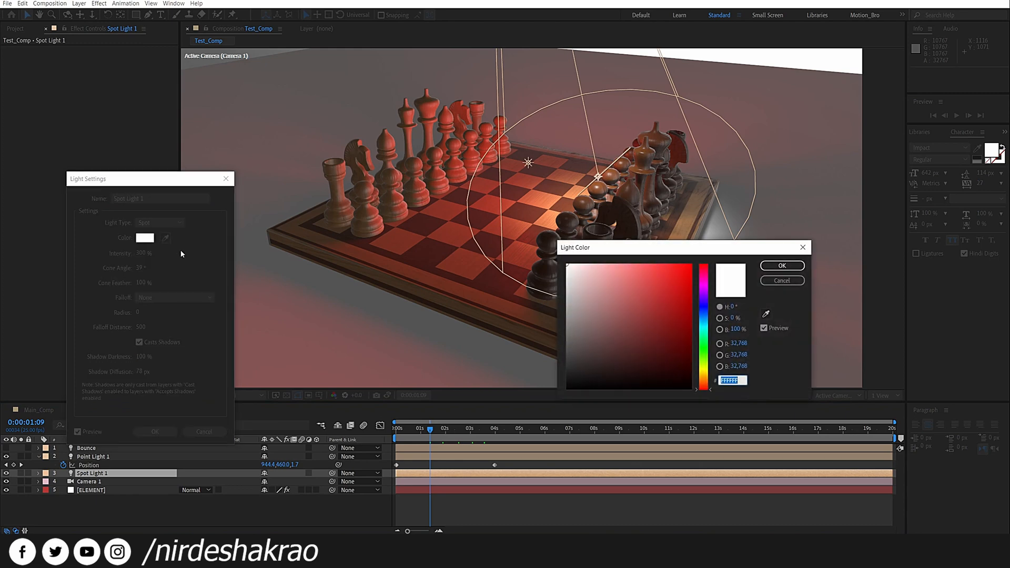
click(701, 351)
click(690, 267)
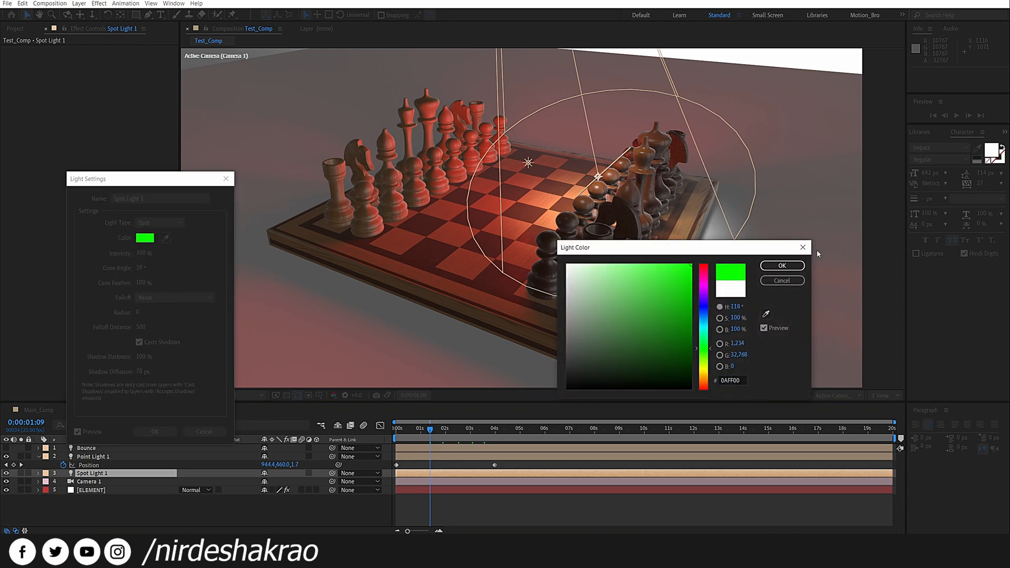
click(782, 265)
click(154, 431)
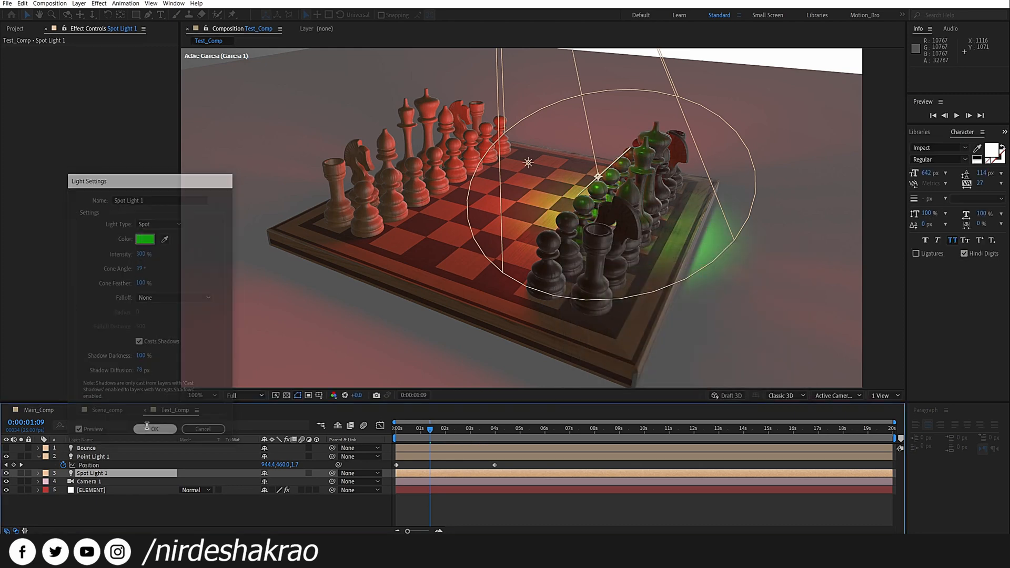
- Go to 0:00:04:10, examine the green glow around the dark pieces, and open Spot Light 1's light settings
drag(436, 434, 506, 463)
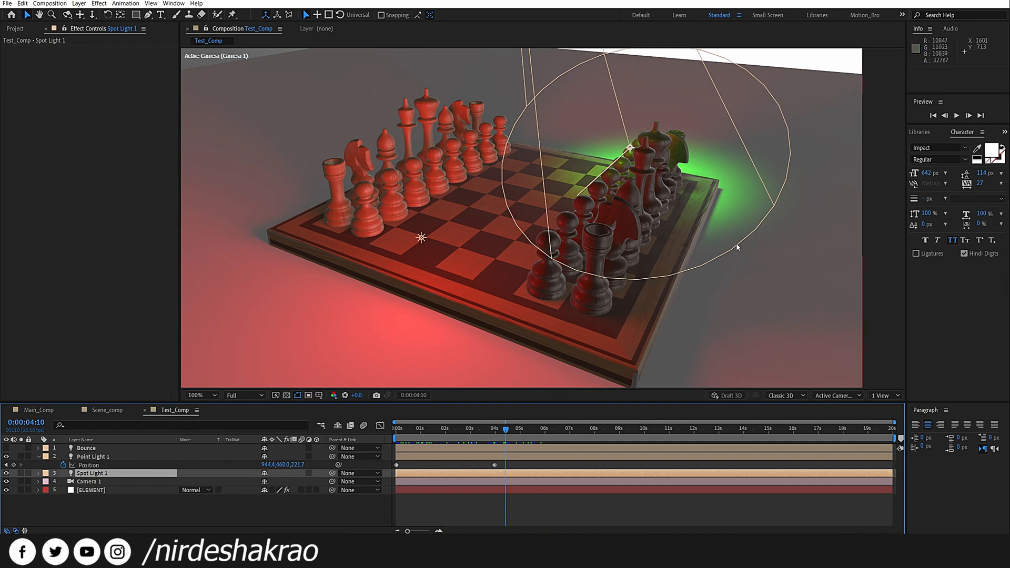
scroll(757, 243, up, 1)
drag(757, 243, 495, 261)
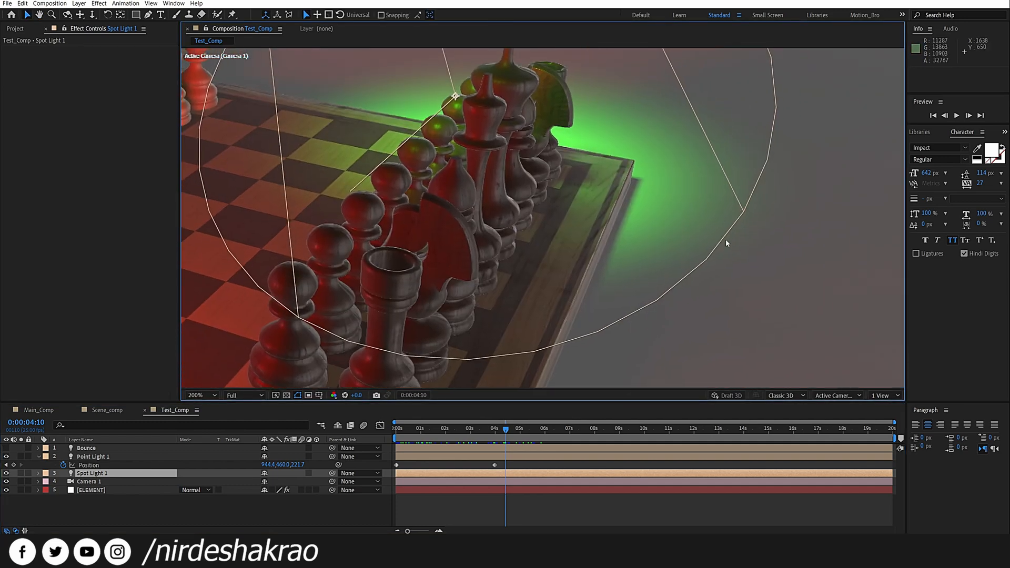
double_click(105, 473)
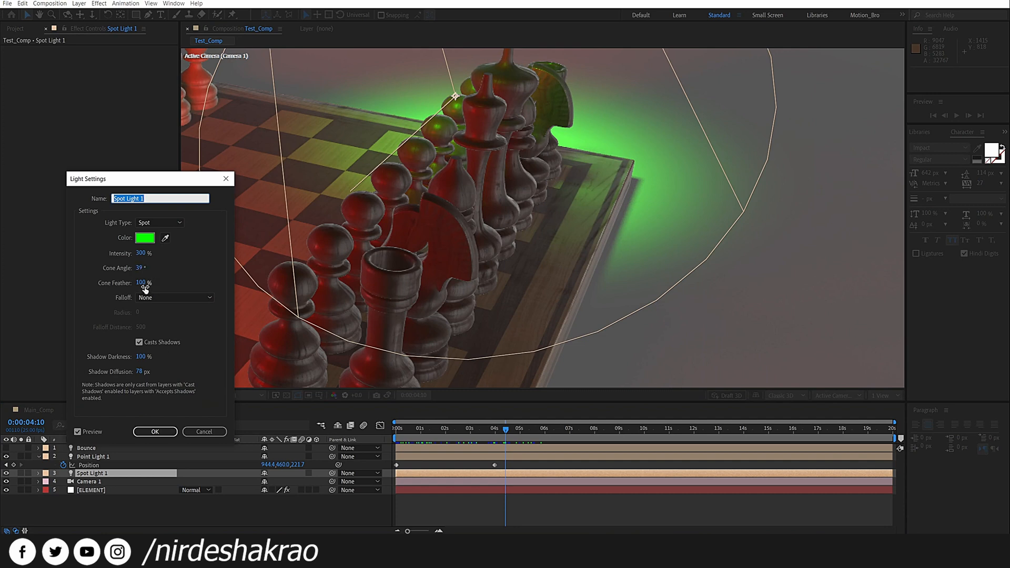
- Try Spot Light 1's cone feather at 0% for a hard-edged cone, and at a softer value
drag(145, 287, 219, 287)
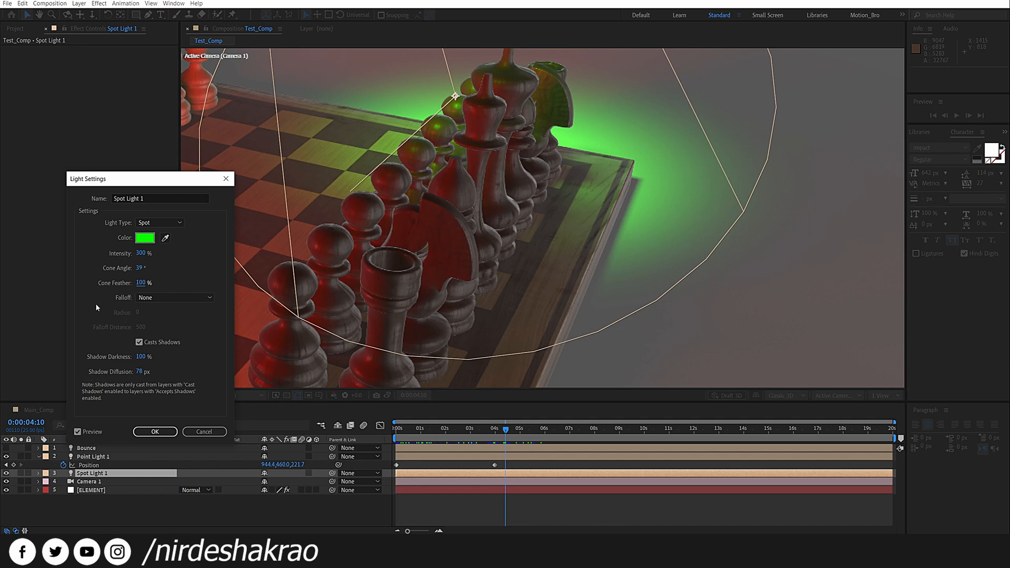
click(146, 285)
text(0)
key(Return)
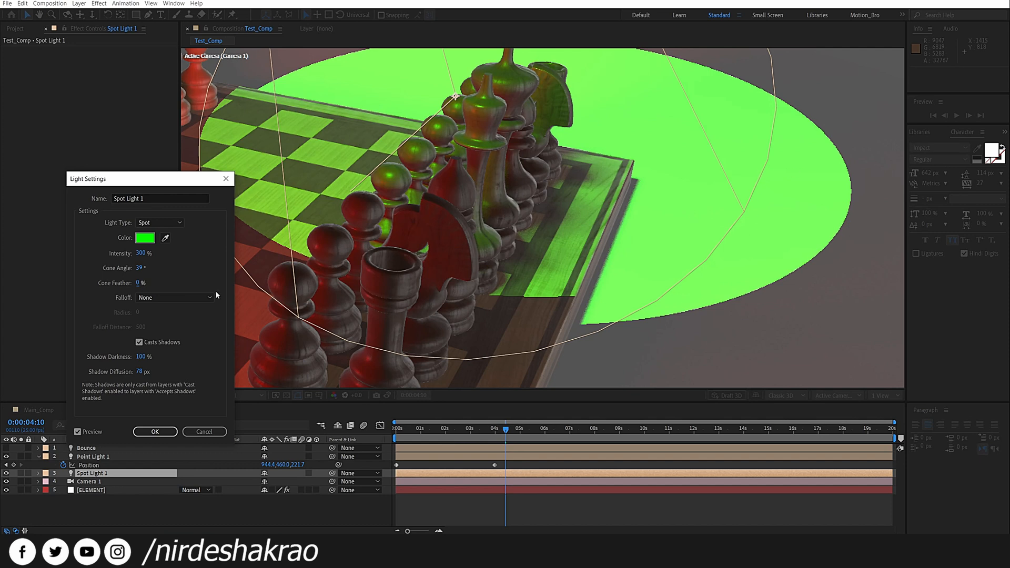
drag(138, 283, 176, 284)
- Set Spot Light 1's cone feather to 5% and check the crisp green spot around 0:00:01:03
click(140, 283)
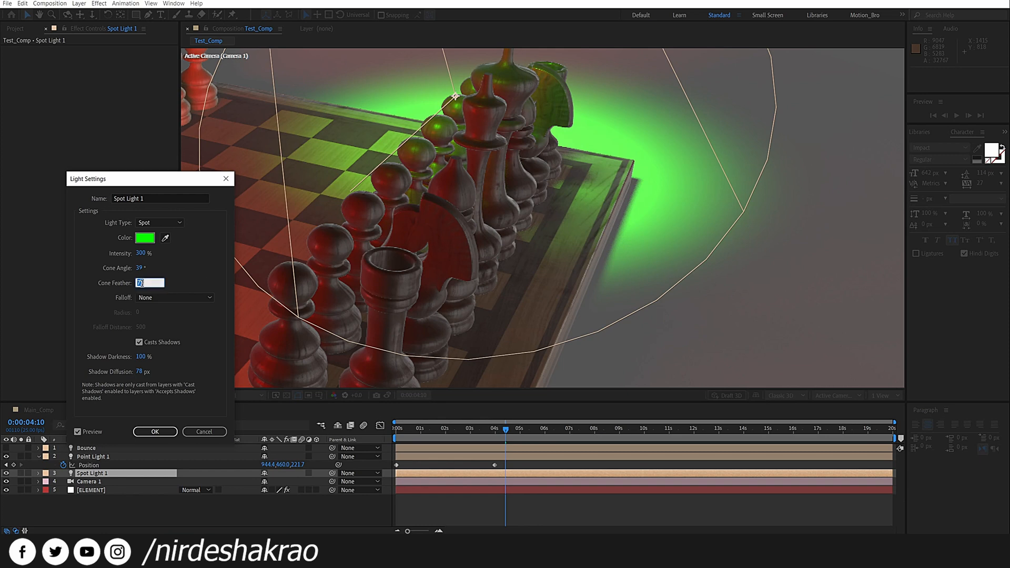
text(5)
click(212, 277)
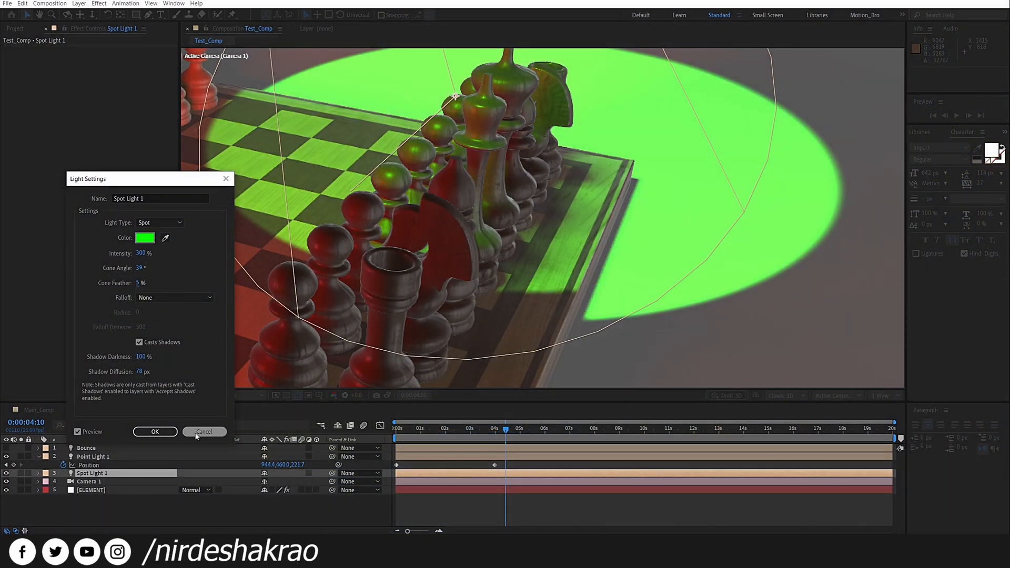
click(155, 431)
drag(462, 434, 434, 434)
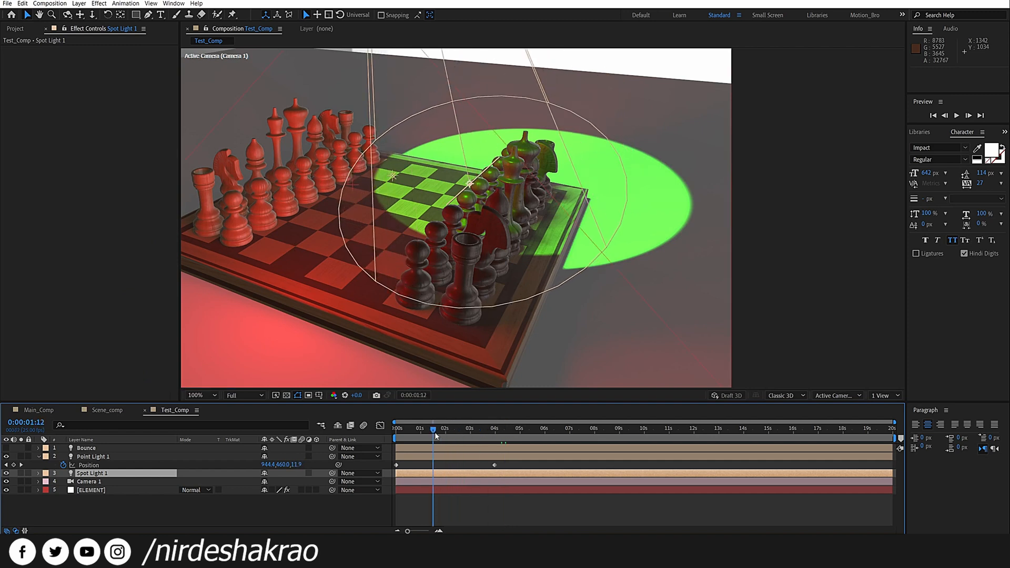
drag(537, 323, 616, 303)
click(425, 434)
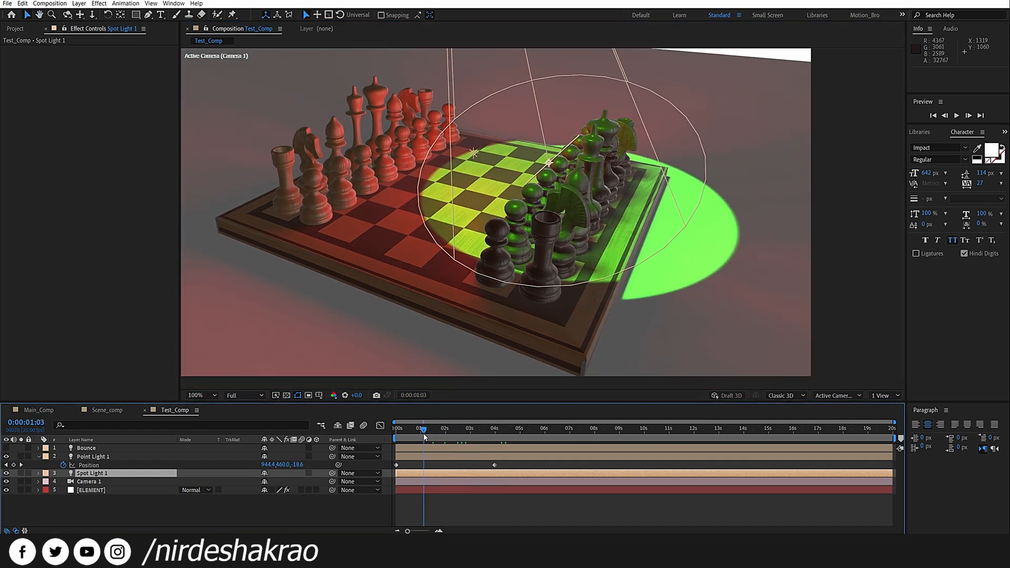
- Try the Parallel and Spot light types on Point Light 1, ending on the Point type
double_click(95, 456)
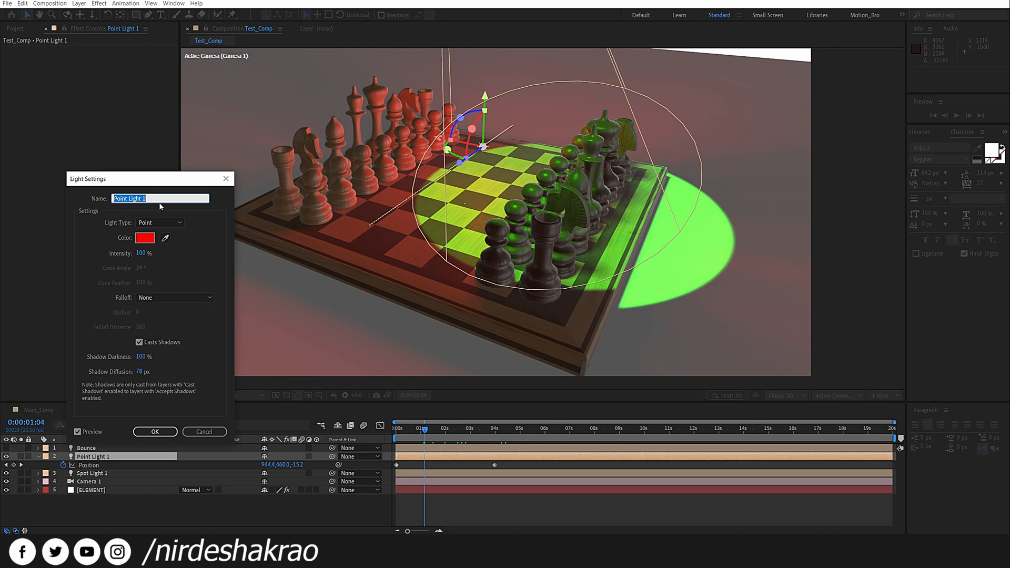
click(160, 222)
click(161, 235)
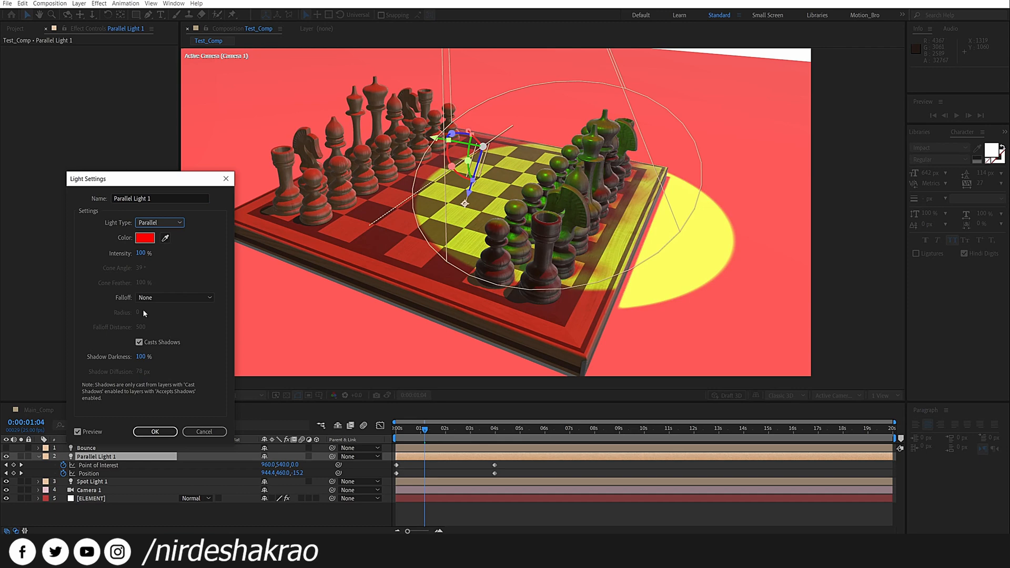
click(159, 222)
click(162, 245)
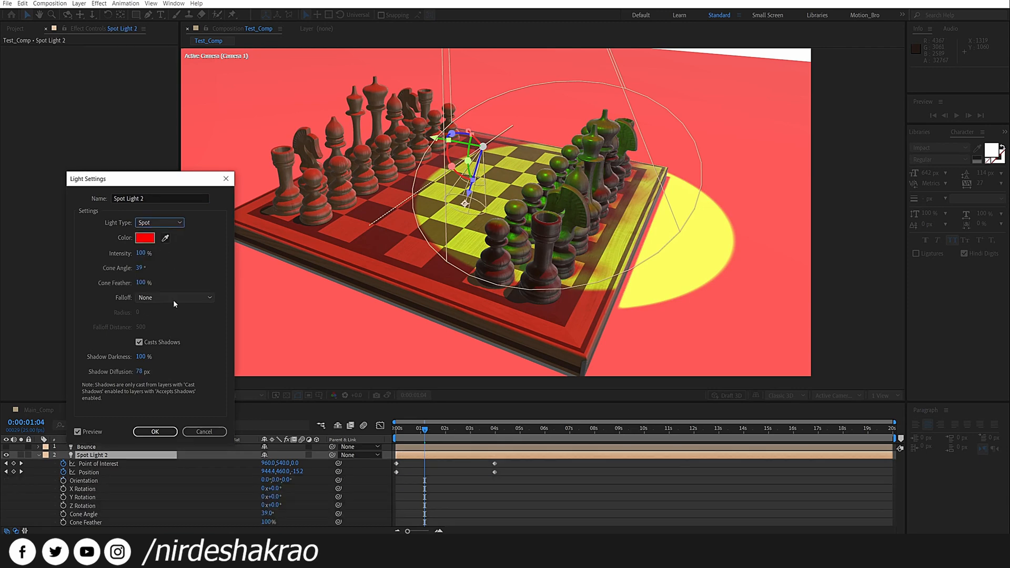
click(171, 223)
click(159, 253)
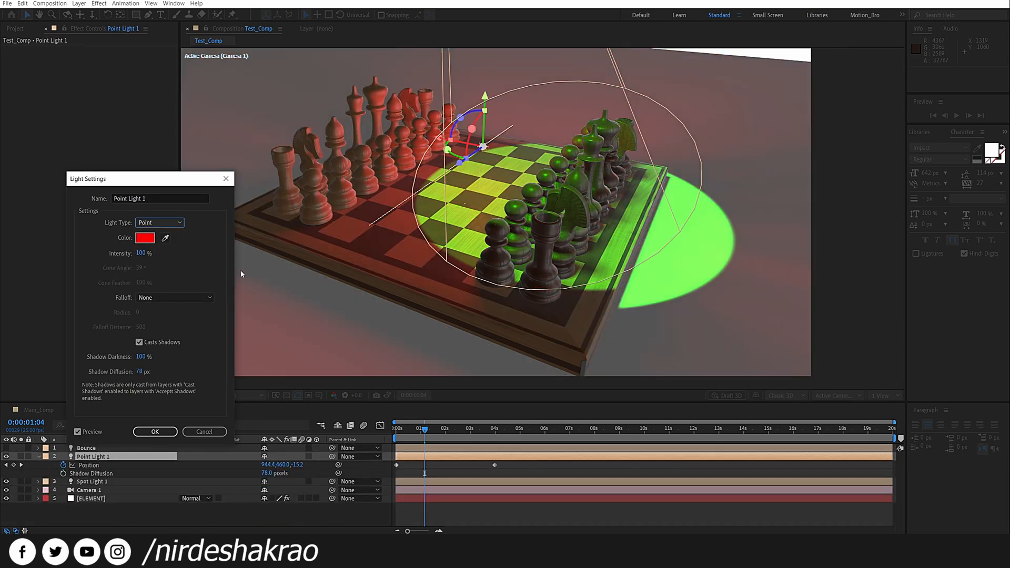
- Review Point Light 1's falloff options, trying Inverse Square Clamped and returning the falloff to None
click(197, 296)
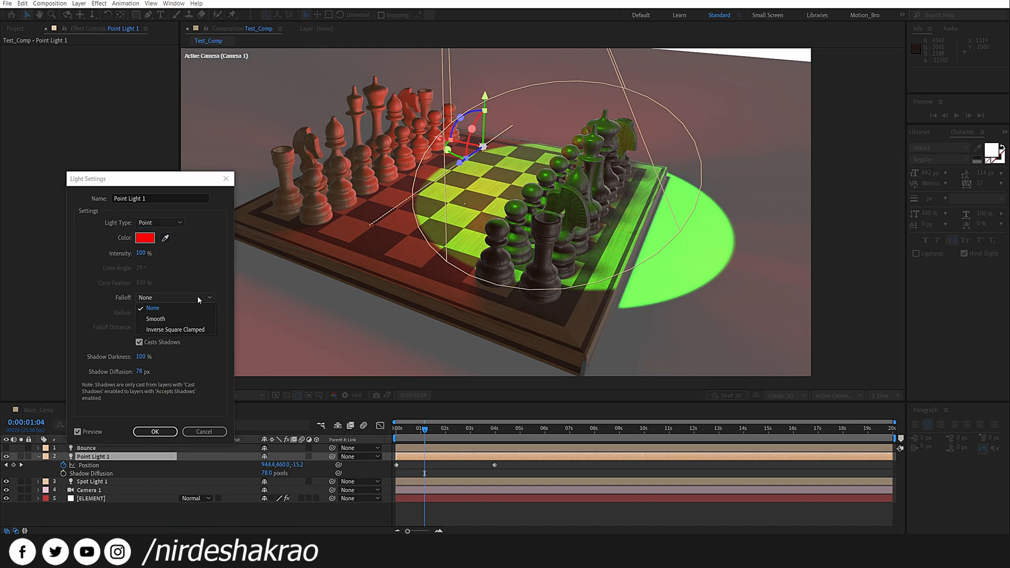
click(108, 296)
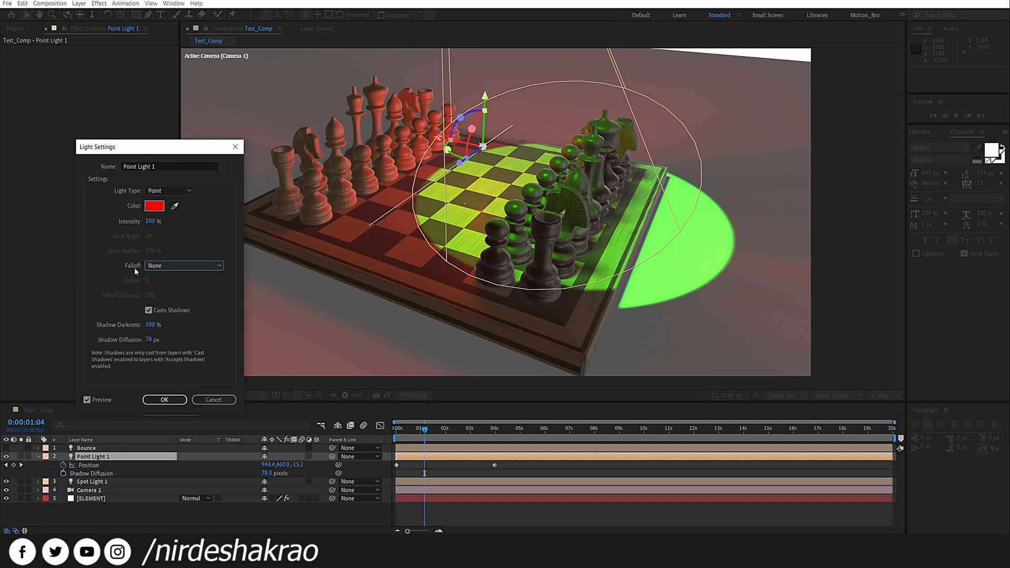
click(198, 266)
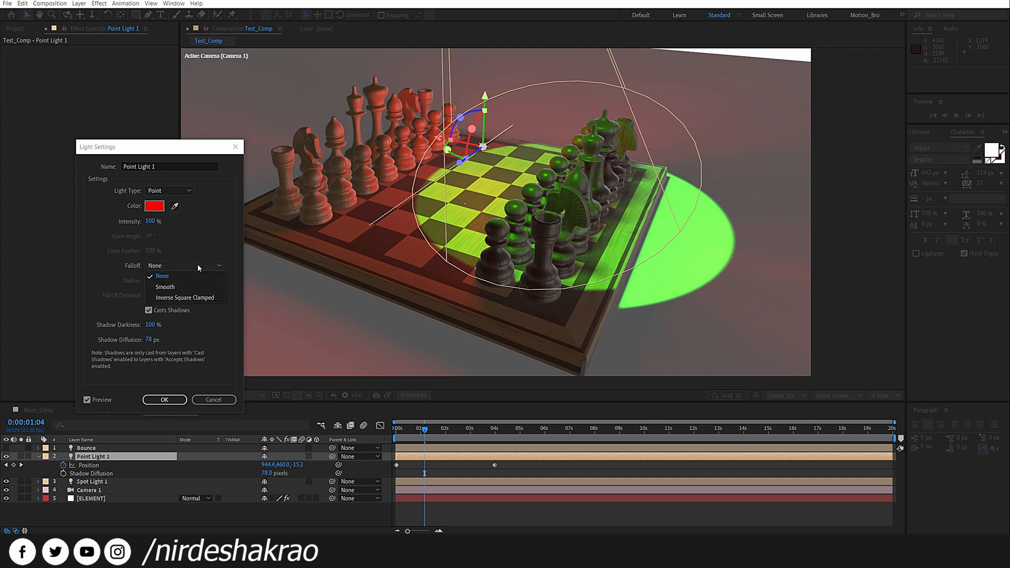
click(190, 297)
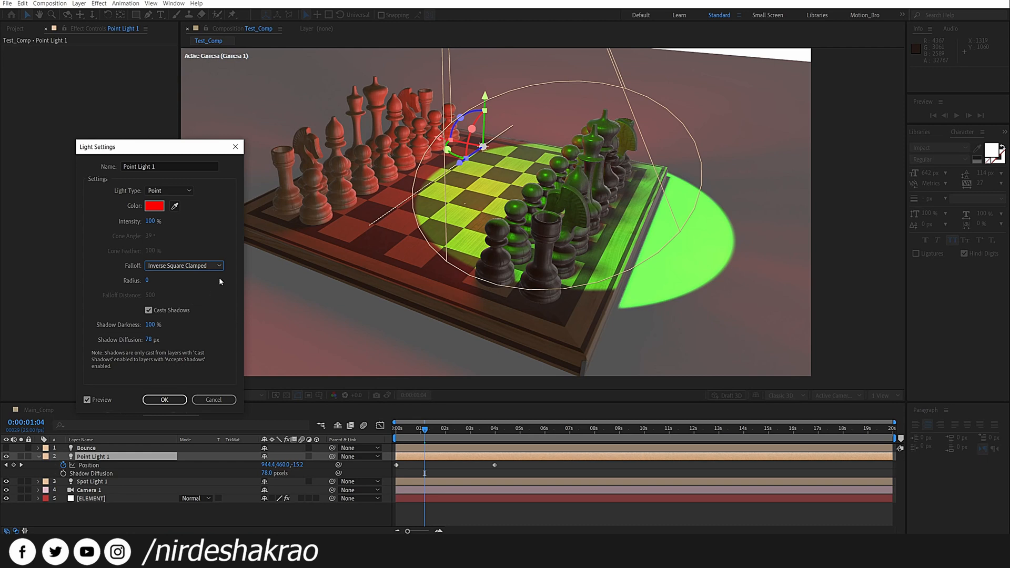
click(215, 268)
click(206, 277)
click(203, 268)
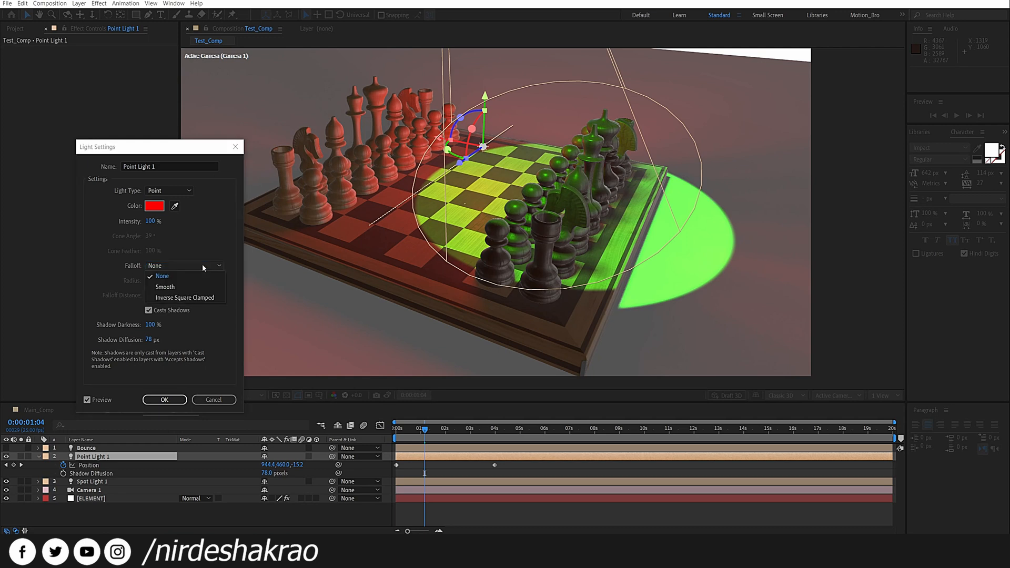
click(113, 267)
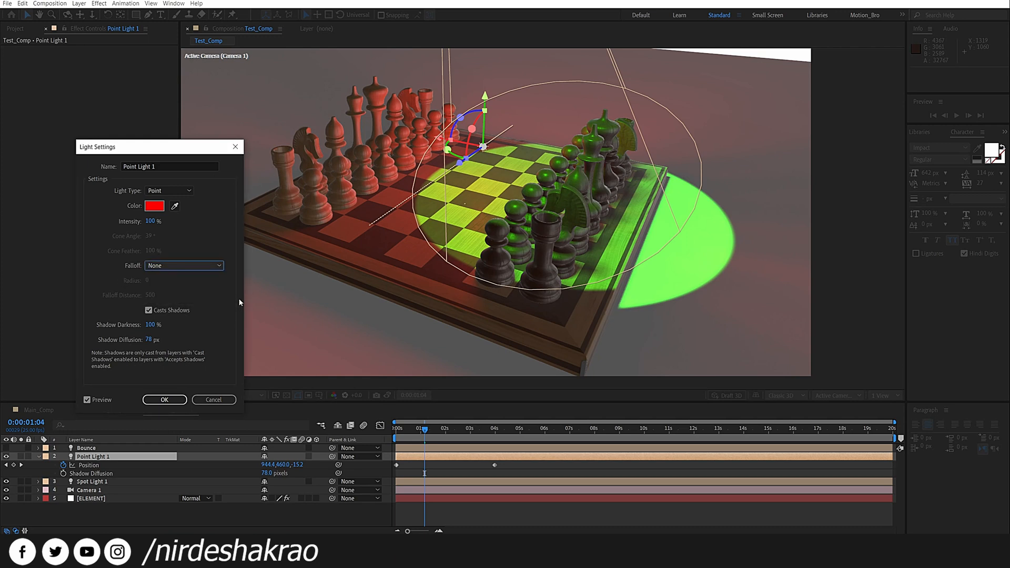
- Toggle Point Light 1's shadow casting off and on, and try 0% shadow darkness before restoring it to 100%
click(149, 312)
click(149, 312)
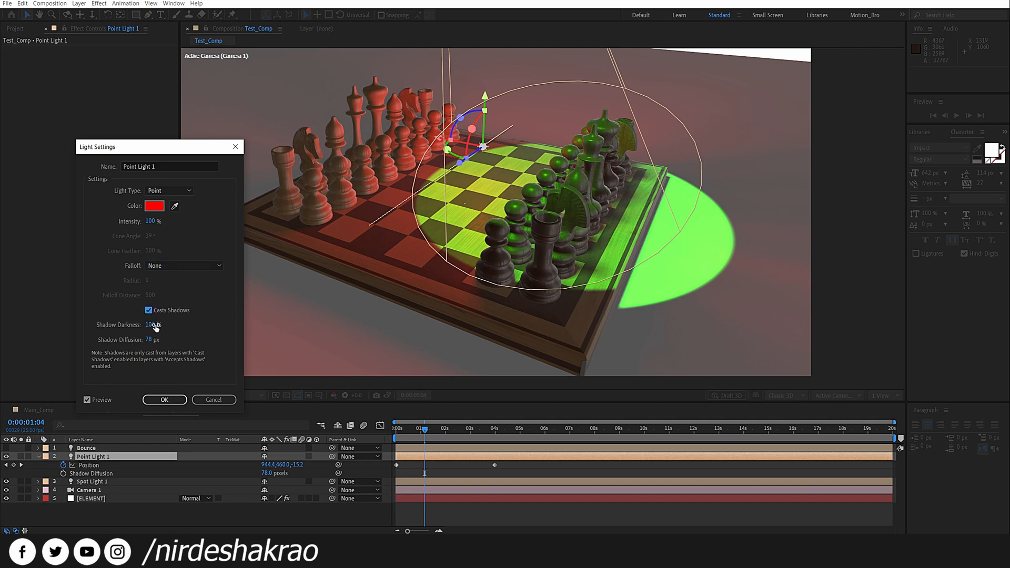
drag(156, 327, 59, 330)
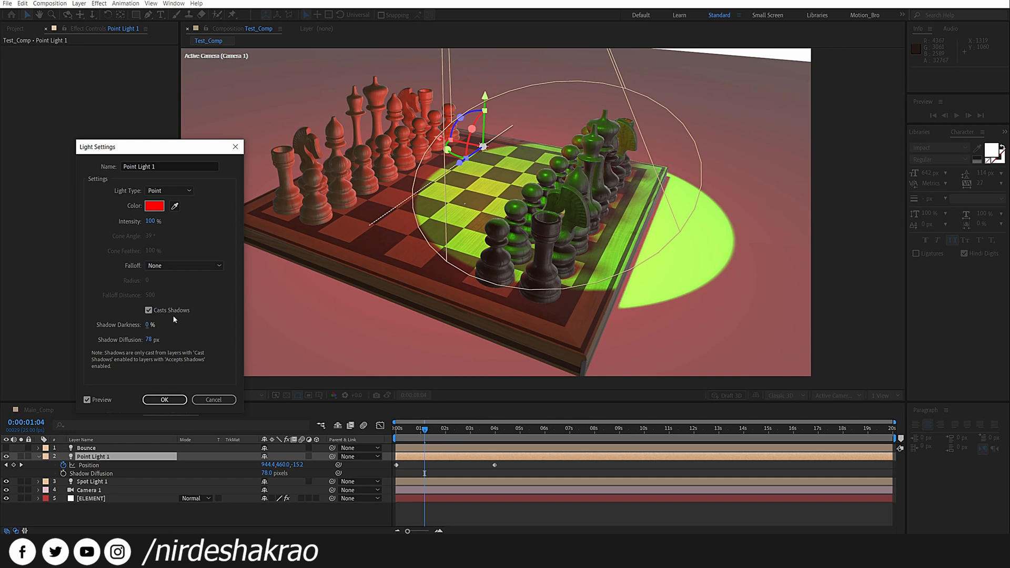
drag(148, 324, 426, 326)
click(150, 325)
text(100)
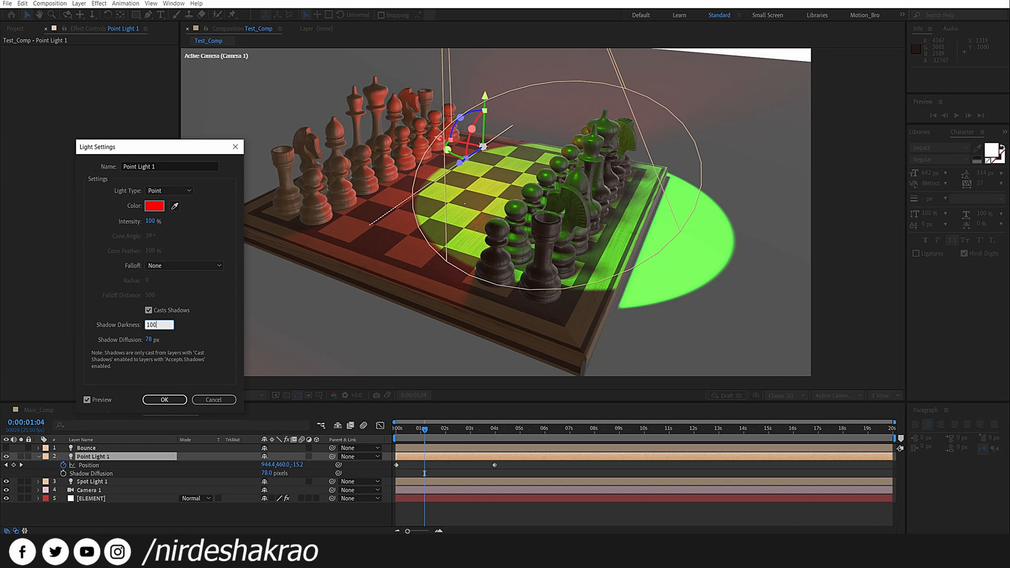
click(201, 331)
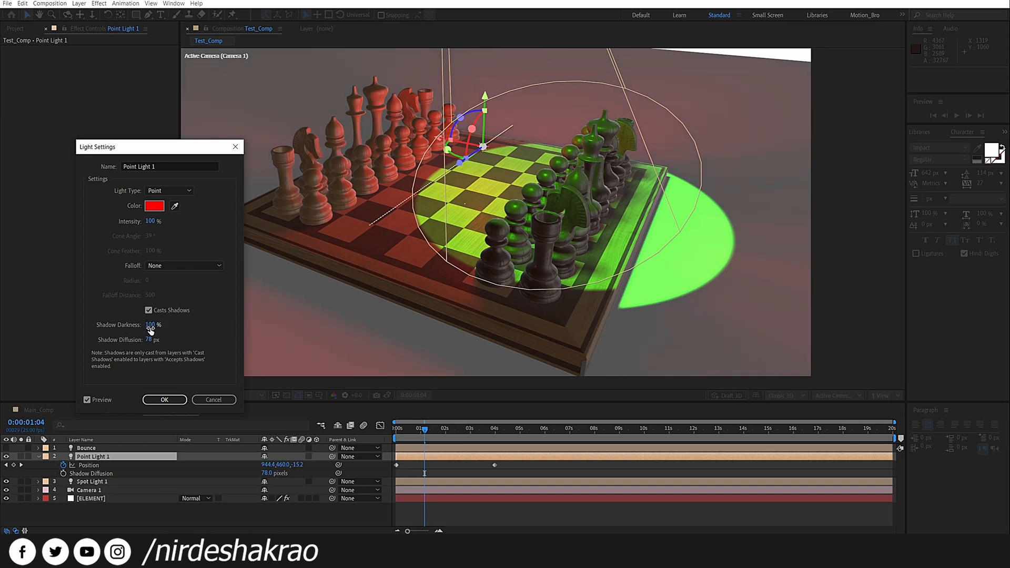
- Try Point Light 1's shadow darkness at 302% and return it to 100%
drag(150, 325, 250, 328)
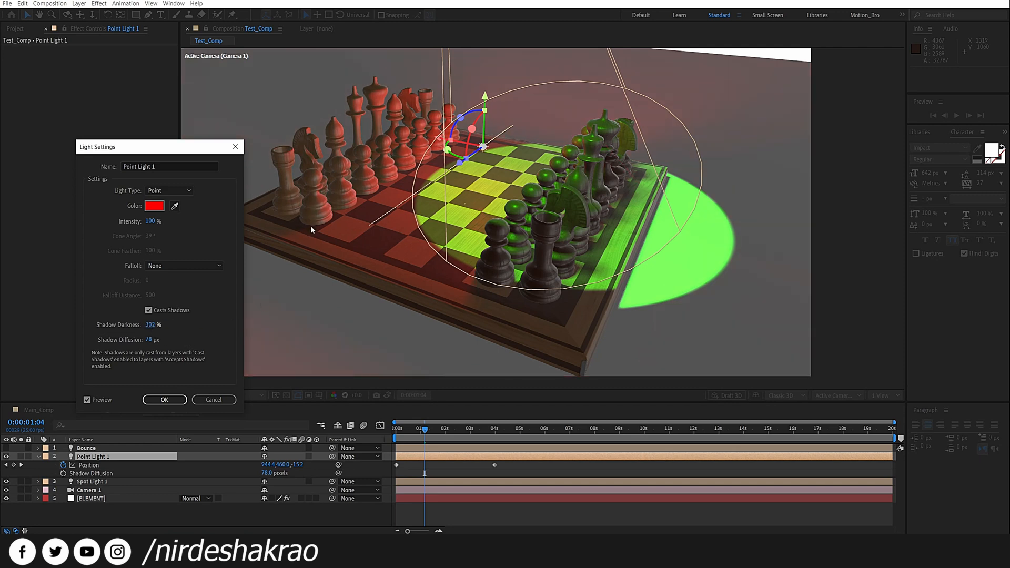
click(150, 325)
text(100)
click(173, 347)
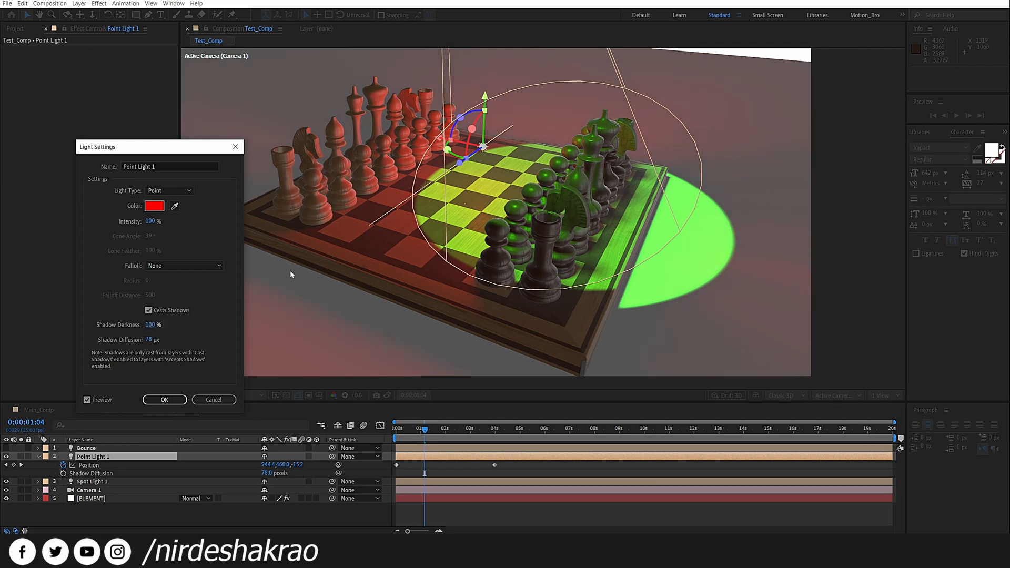
- Compare the Parallel, Spot and Ambient types on Point Light 1, and discard the light settings changes
click(187, 190)
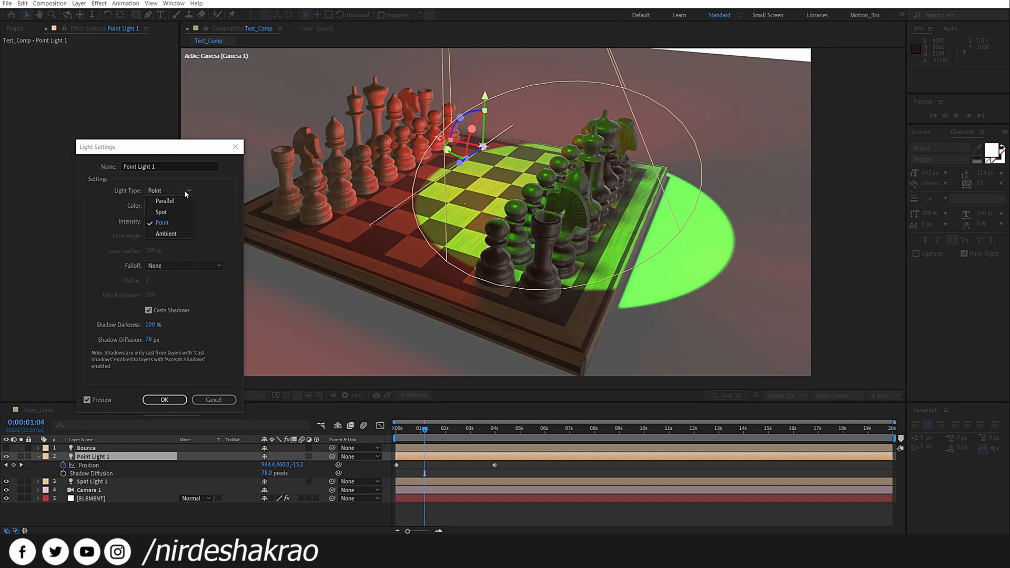
click(184, 201)
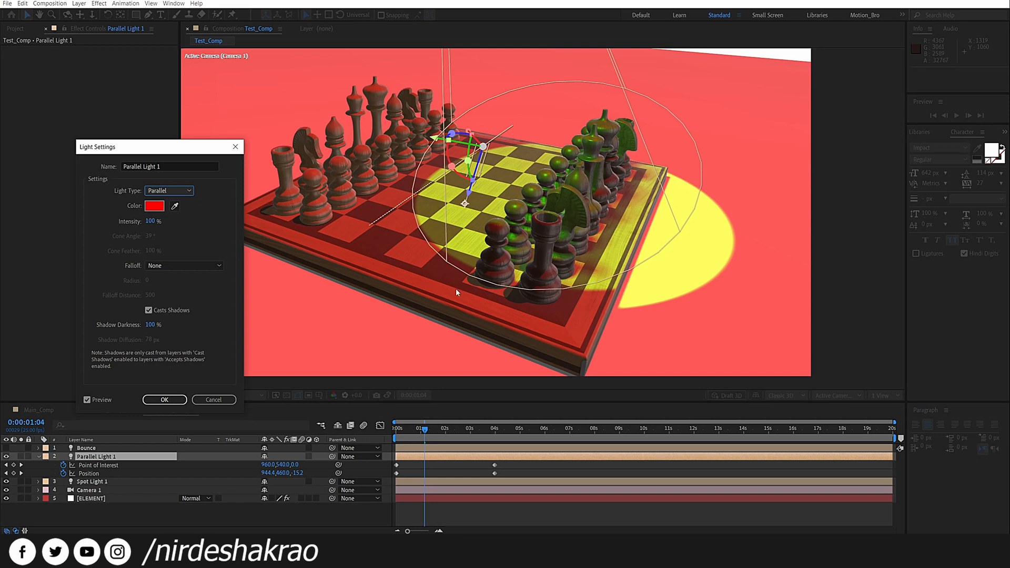
click(169, 190)
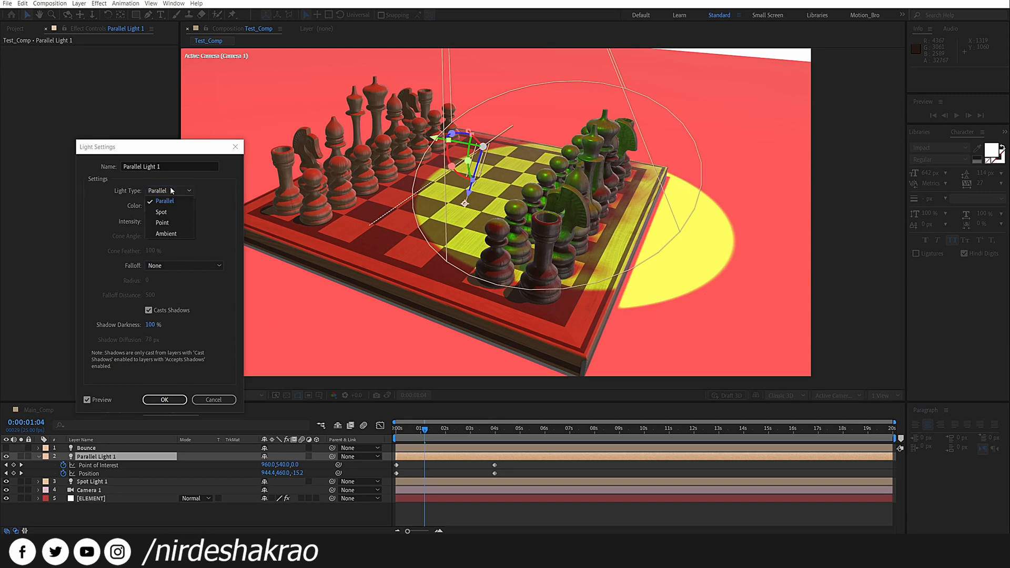
click(172, 212)
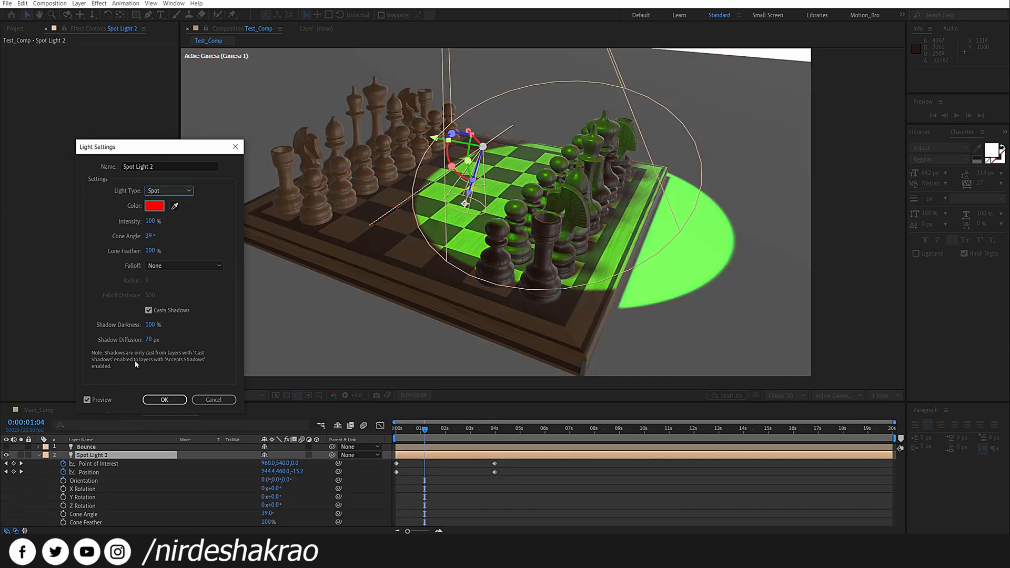
click(180, 190)
click(175, 234)
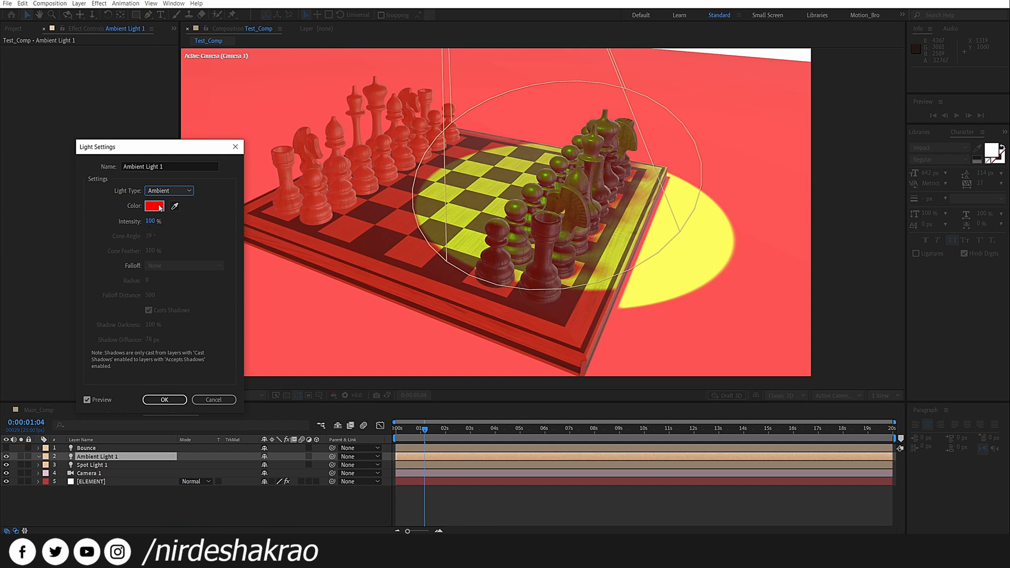
click(213, 400)
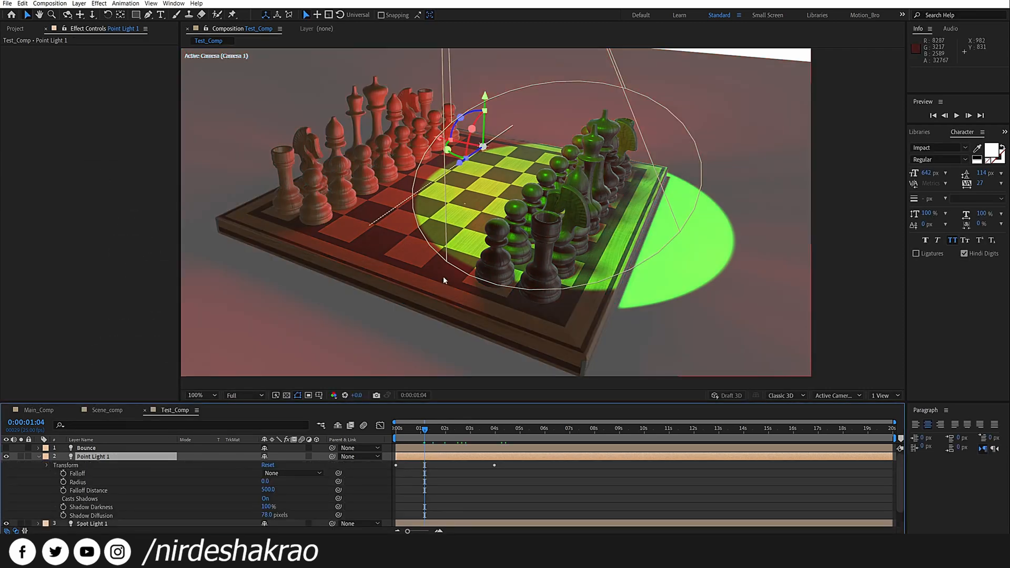
middle_click(507, 254)
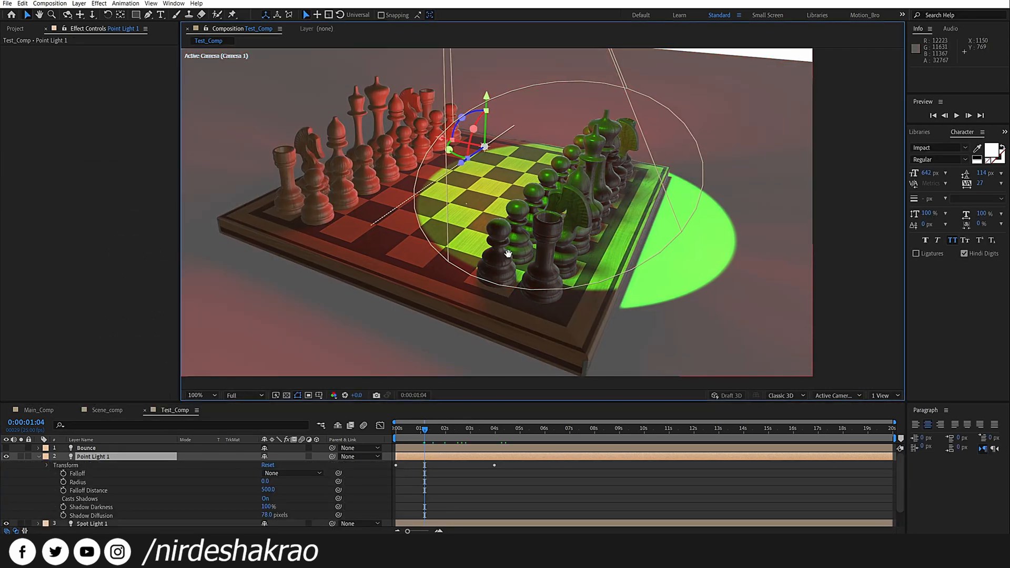
scroll(591, 276, down, 2)
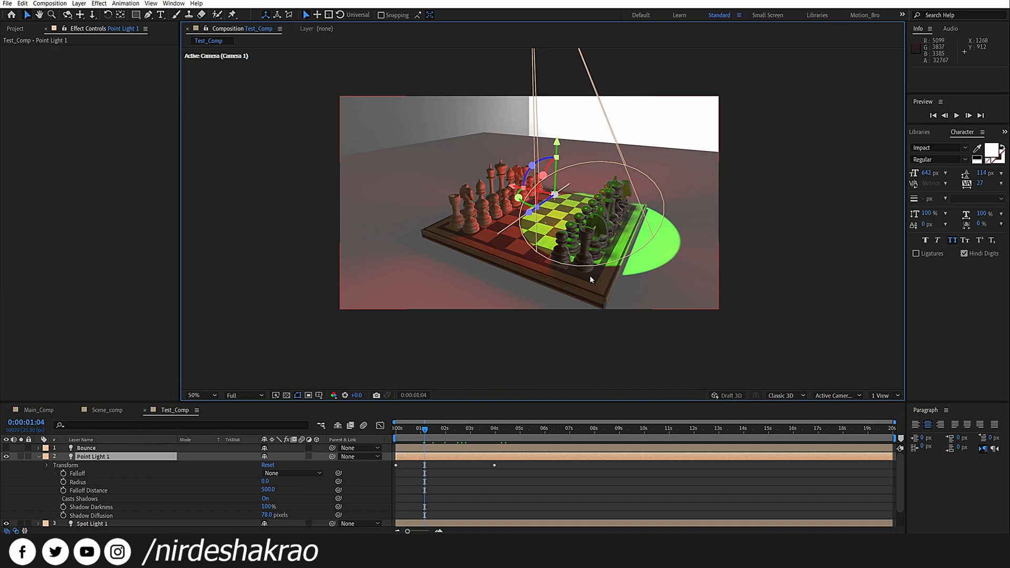
scroll(590, 277, up, 2)
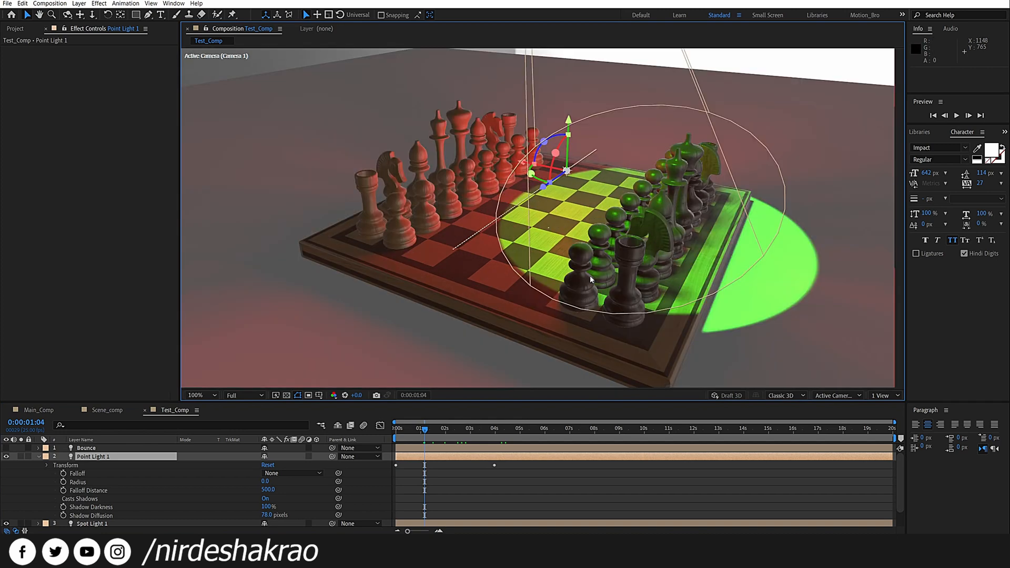
scroll(125, 492, down, 2)
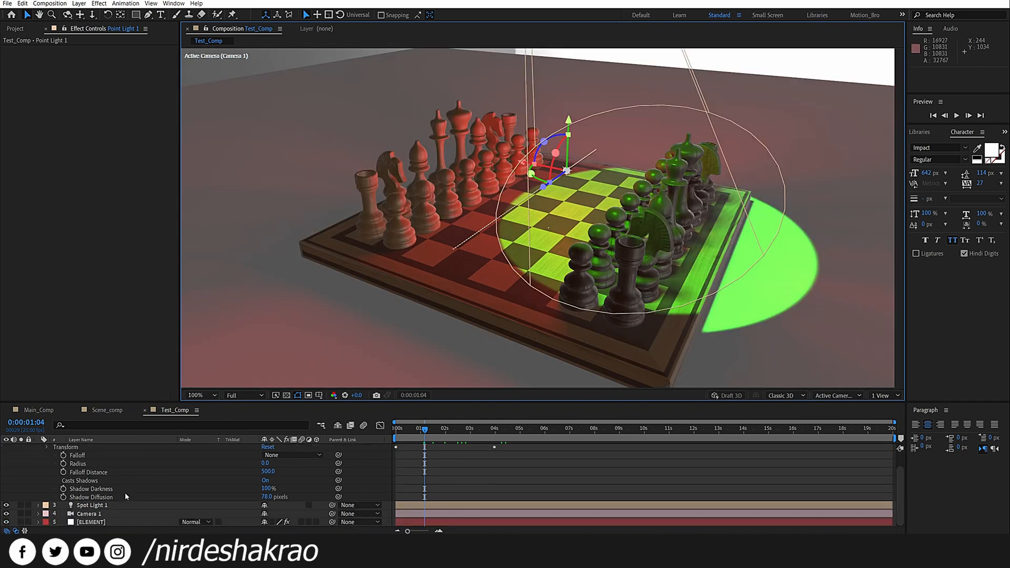
- Open the ELEMENT layer's scene setup, check the current environment texture, and show the environment in the preview
click(93, 522)
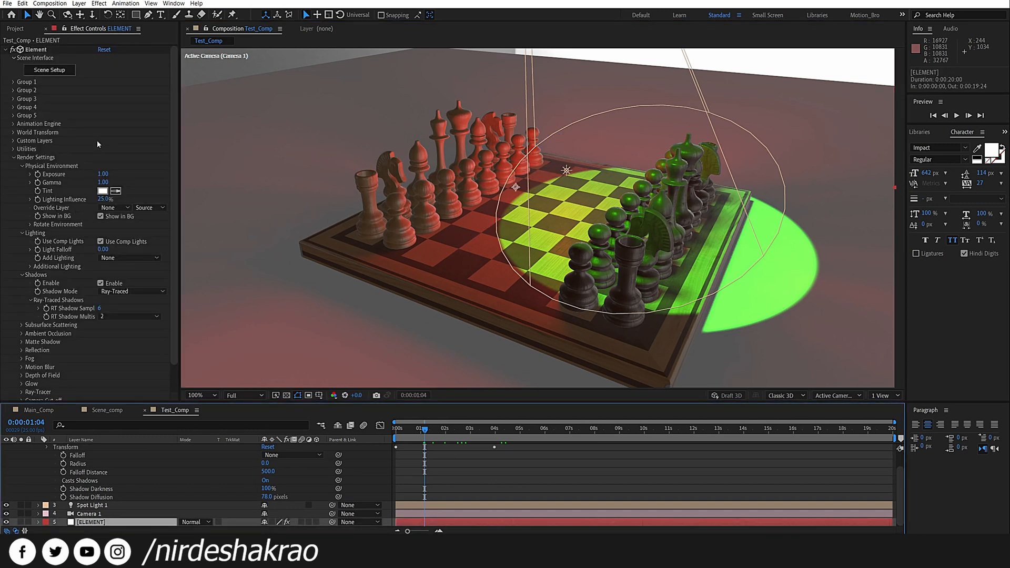
click(56, 72)
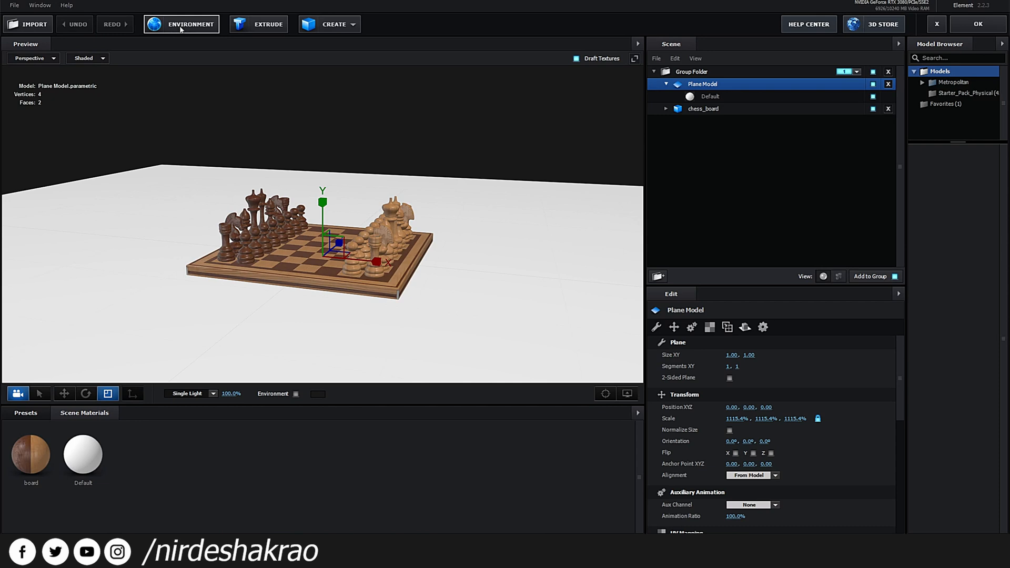
click(179, 24)
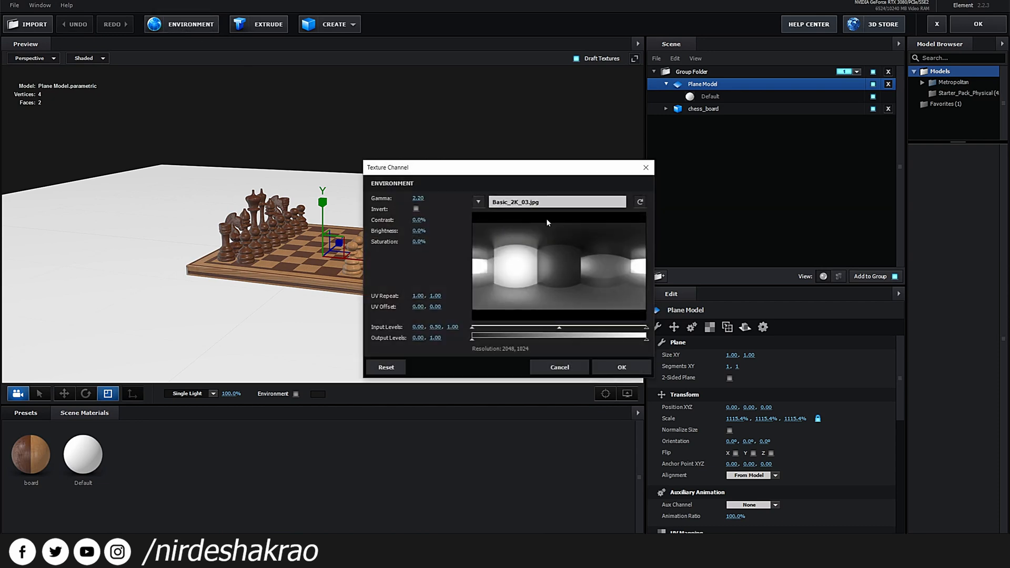
click(566, 367)
drag(267, 350, 330, 360)
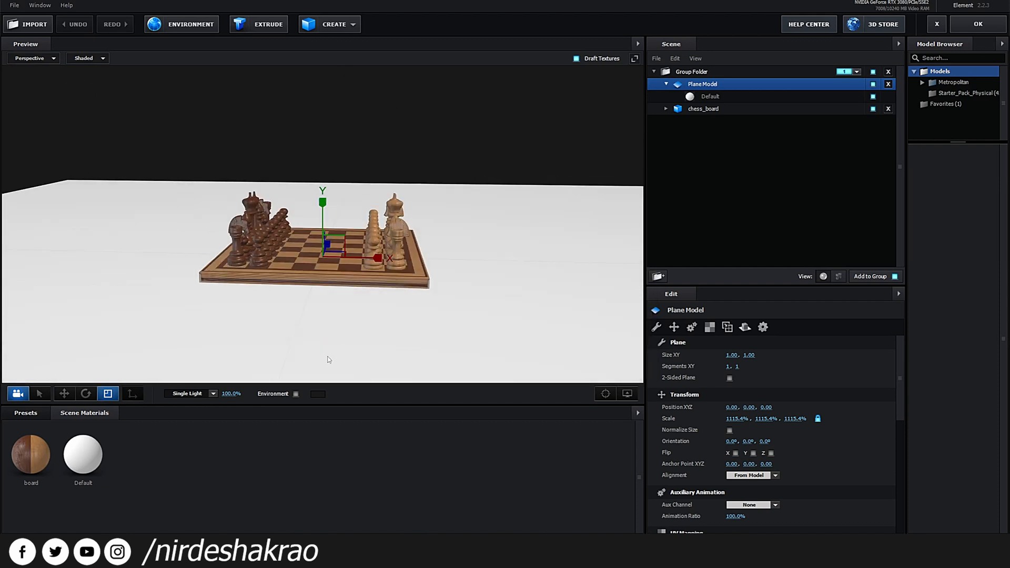
click(296, 394)
drag(297, 398, 367, 220)
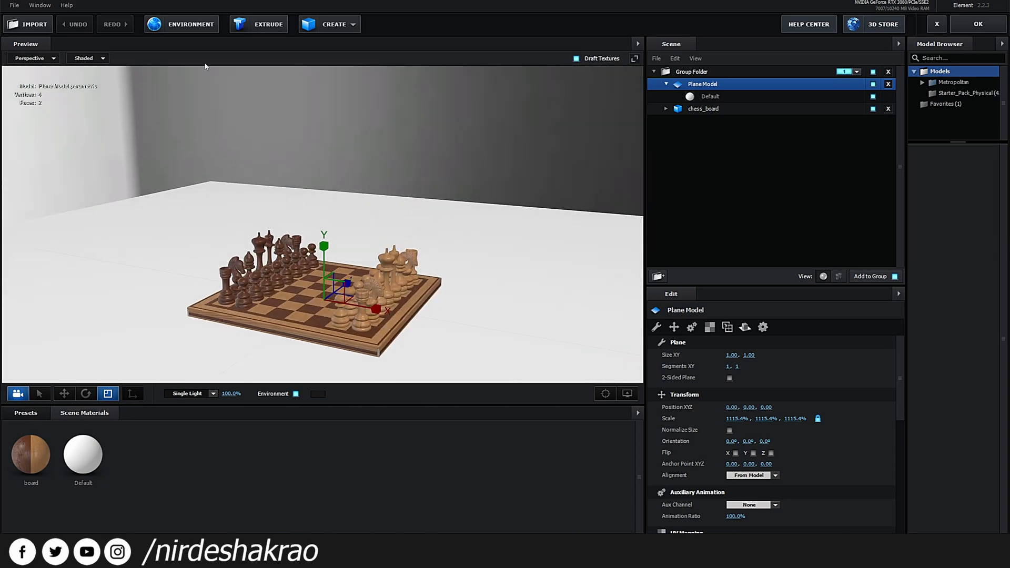
- Replace the environment texture with Basic_2K_12.dds and inspect the new surroundings in the preview
click(181, 24)
click(557, 242)
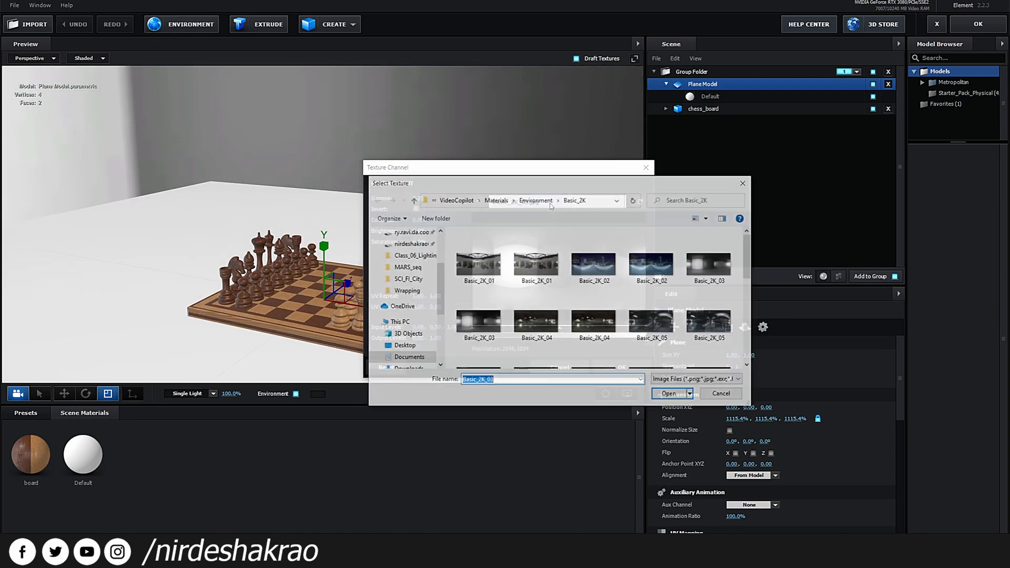
scroll(557, 256, down, 5)
double_click(615, 289)
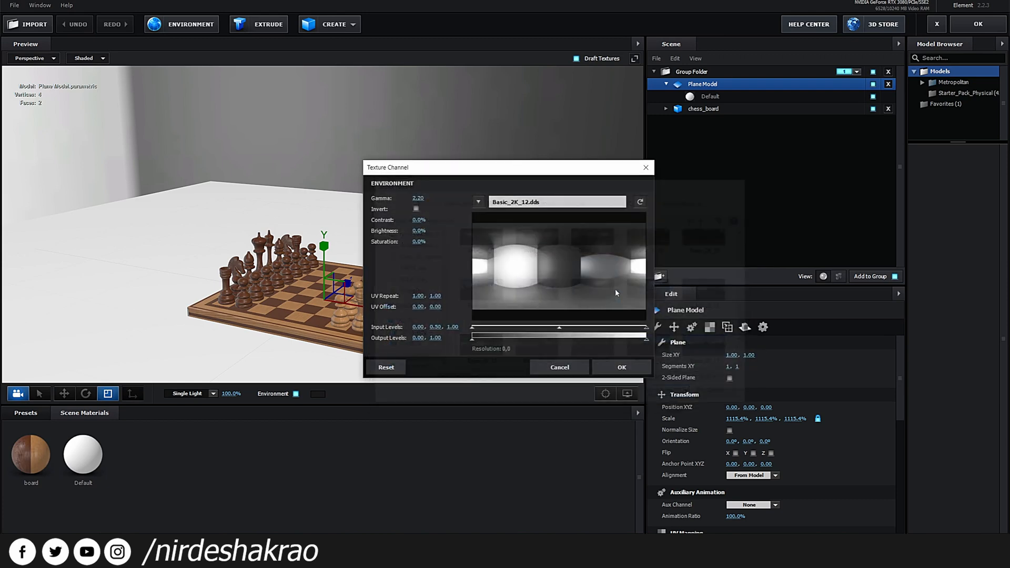
click(621, 367)
drag(492, 209, 554, 205)
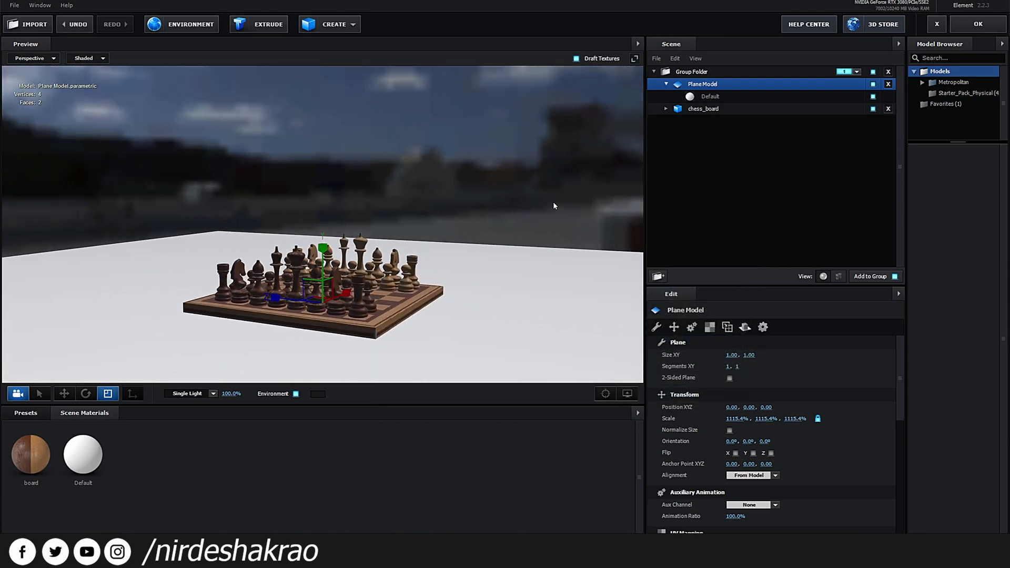
- Switch off draft textures in the scene preview, accept the scene, and orbit Camera 1 to a lower view of the chessboard
click(576, 58)
drag(584, 74, 405, 266)
scroll(355, 289, up, 4)
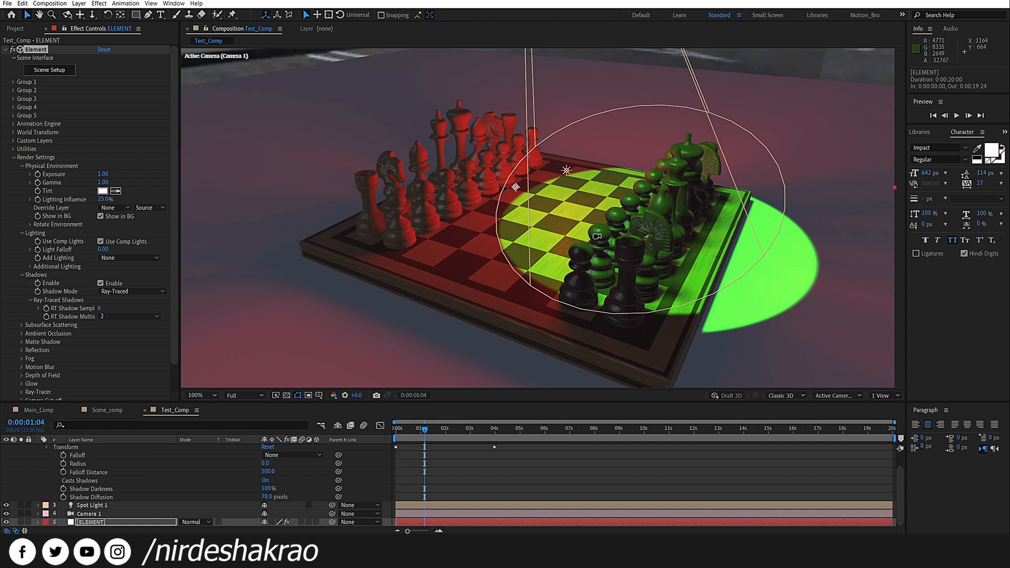
drag(612, 235, 577, 239)
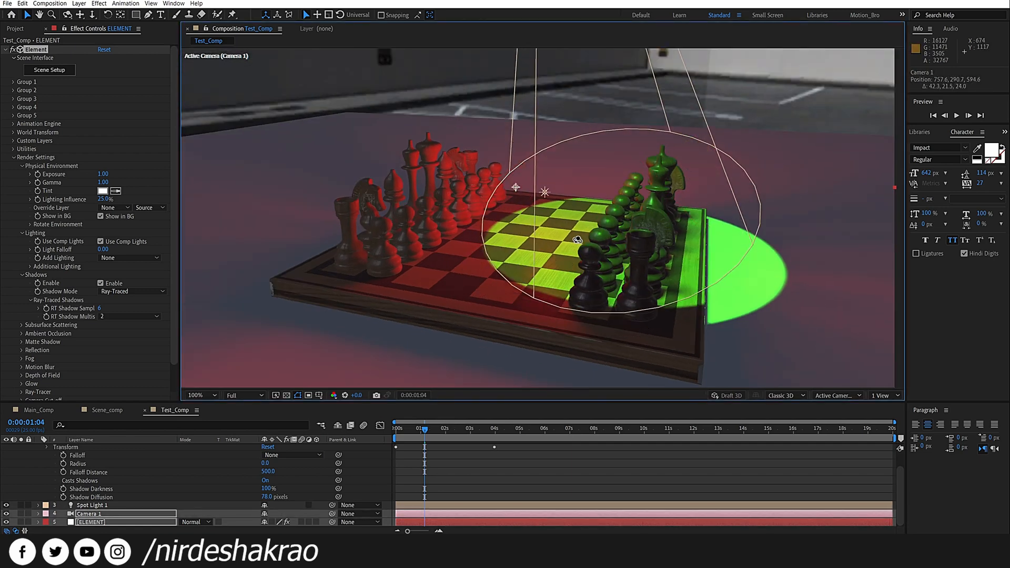
- Try the physical environment's exposure at 0 and at 0.1
click(102, 173)
text(0)
key(Return)
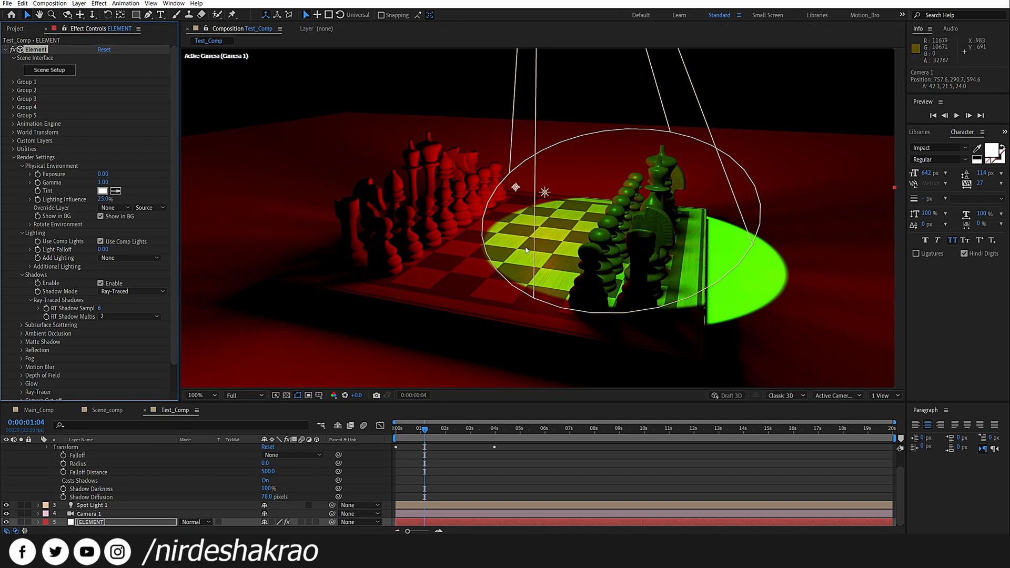
click(104, 174)
text(0)
key(Return)
text(.1)
key(Return)
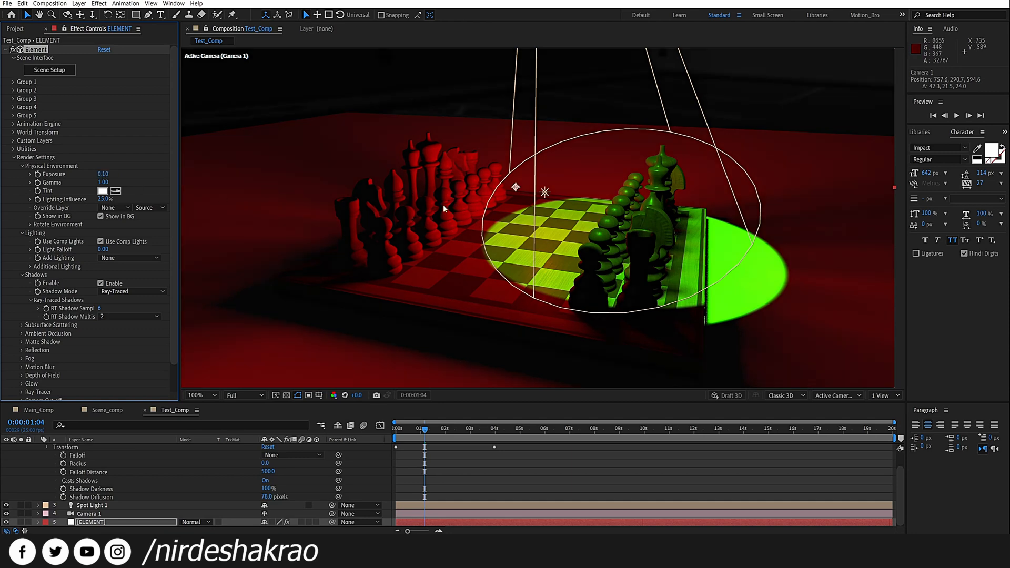
- Set the physical environment's exposure back to 1, and raise it to 2
click(103, 175)
text(1)
key(Return)
click(103, 175)
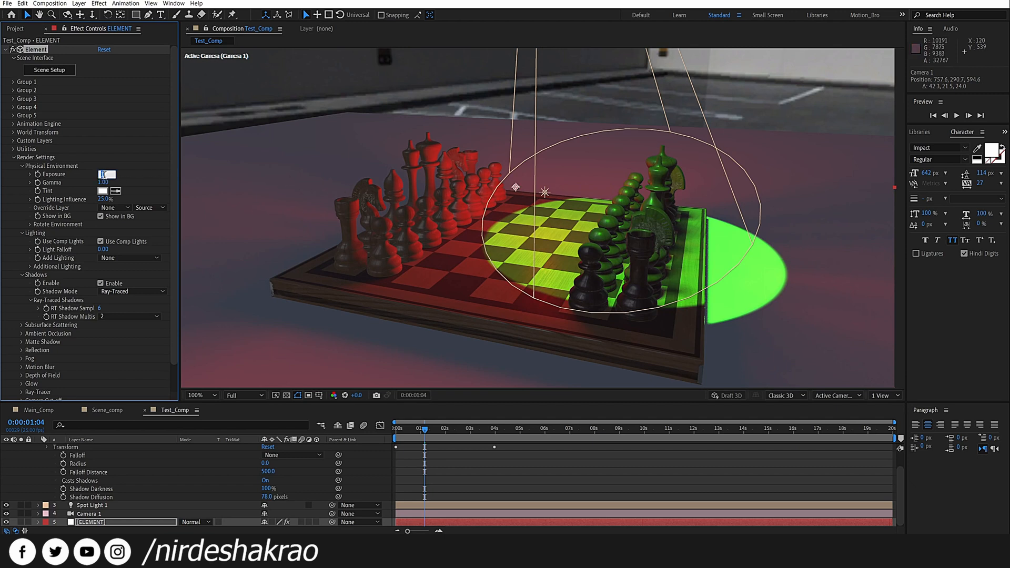
text(2)
key(Return)
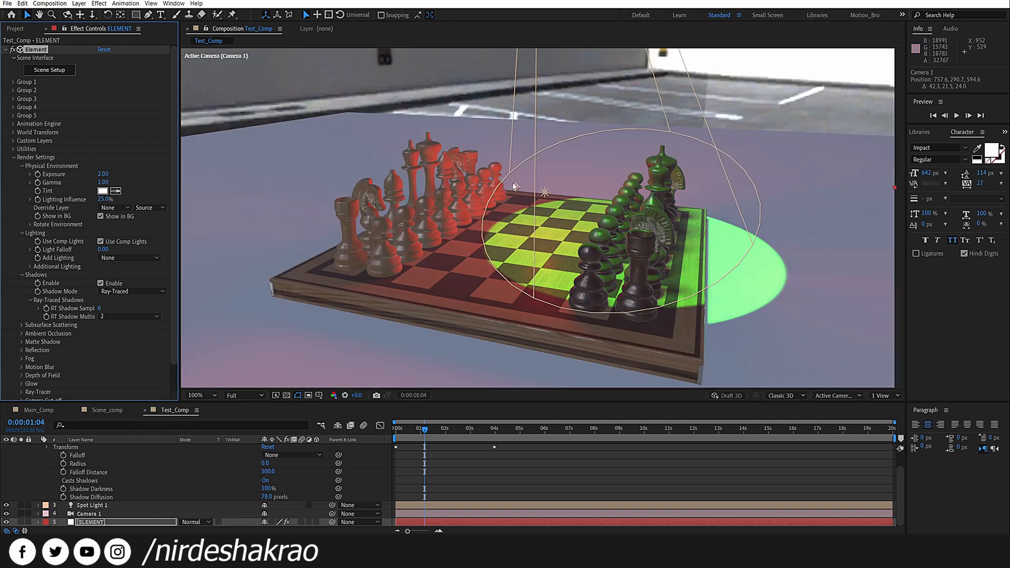
- Orbit the camera to face the board's long side, and toggle the environment's background display off and on
drag(515, 186, 478, 118)
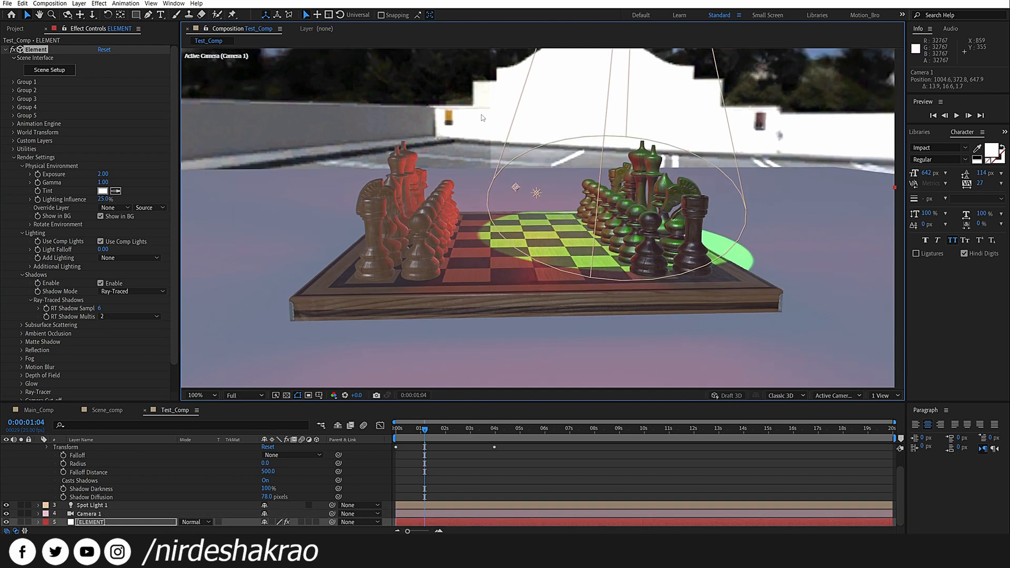
click(101, 219)
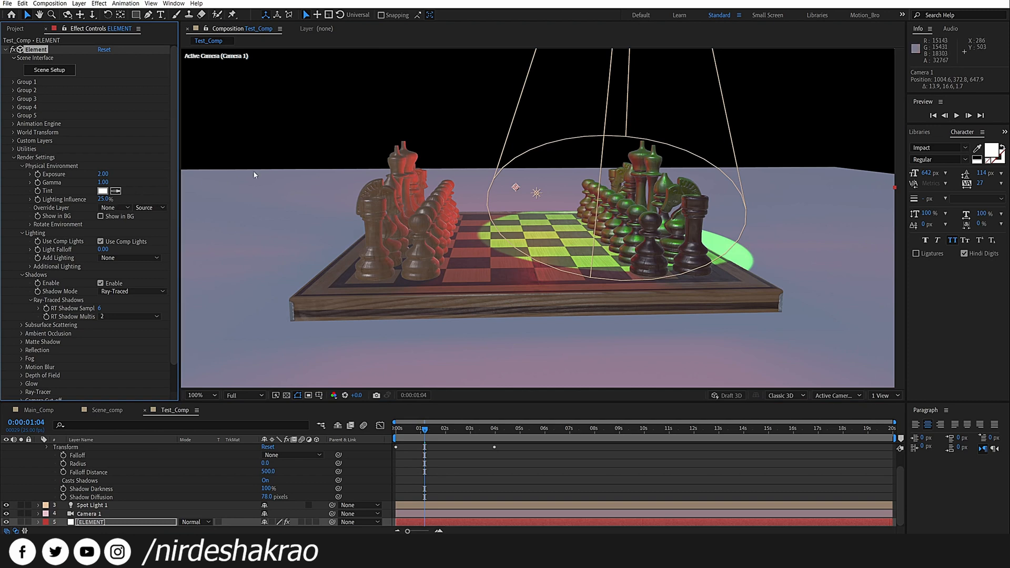
click(101, 216)
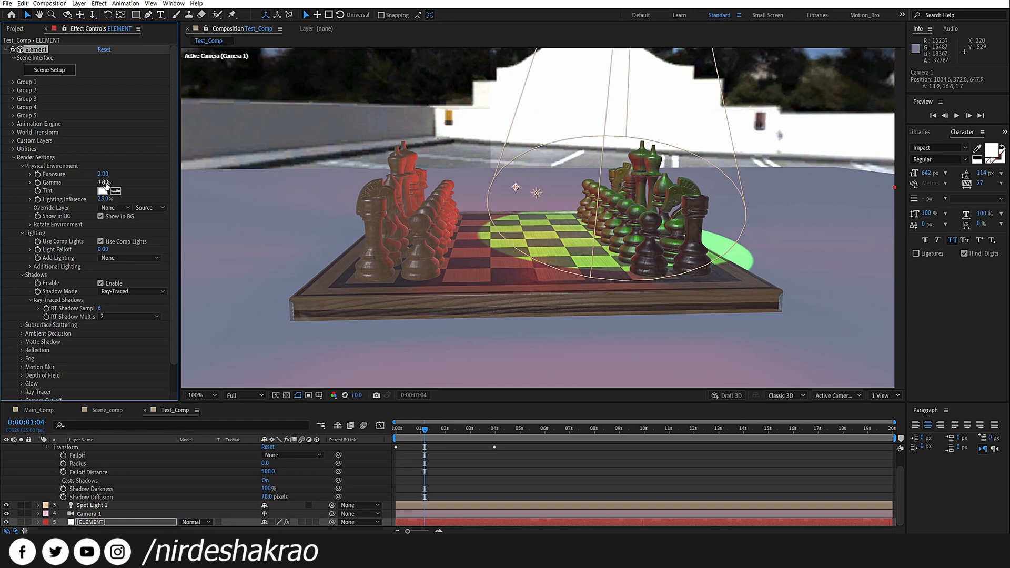
- Try the physical environment's gamma at 0.6, 2 and 2.35, and restore it to 1
click(104, 182)
text(0.6)
key(Return)
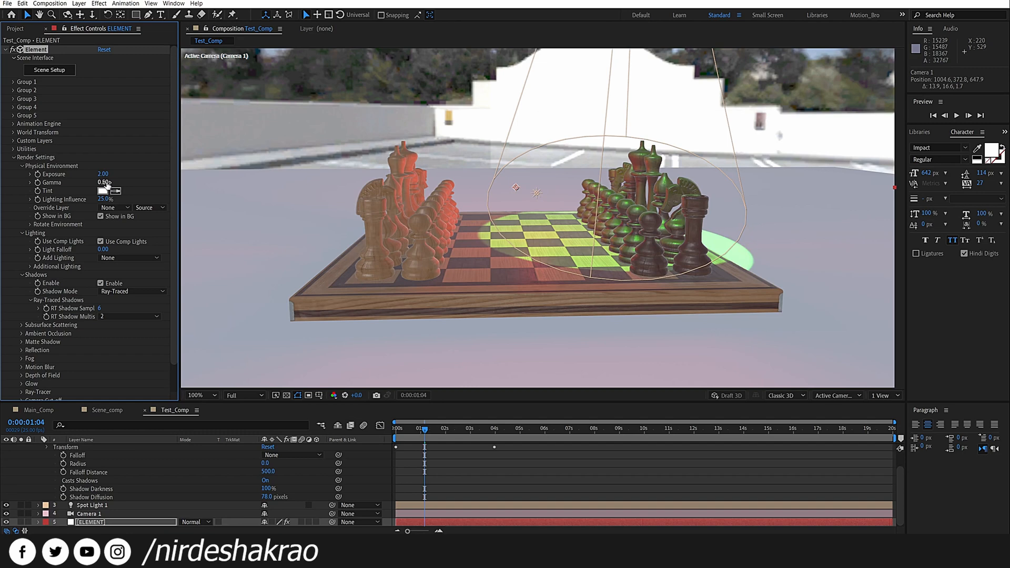
click(105, 182)
text(2)
key(Return)
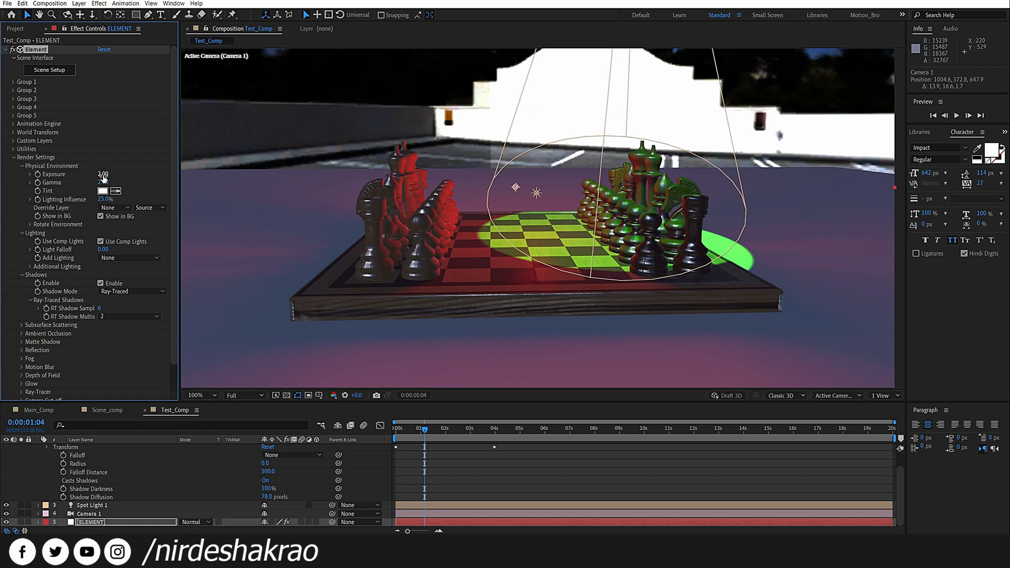
click(105, 182)
text(1)
key(Return)
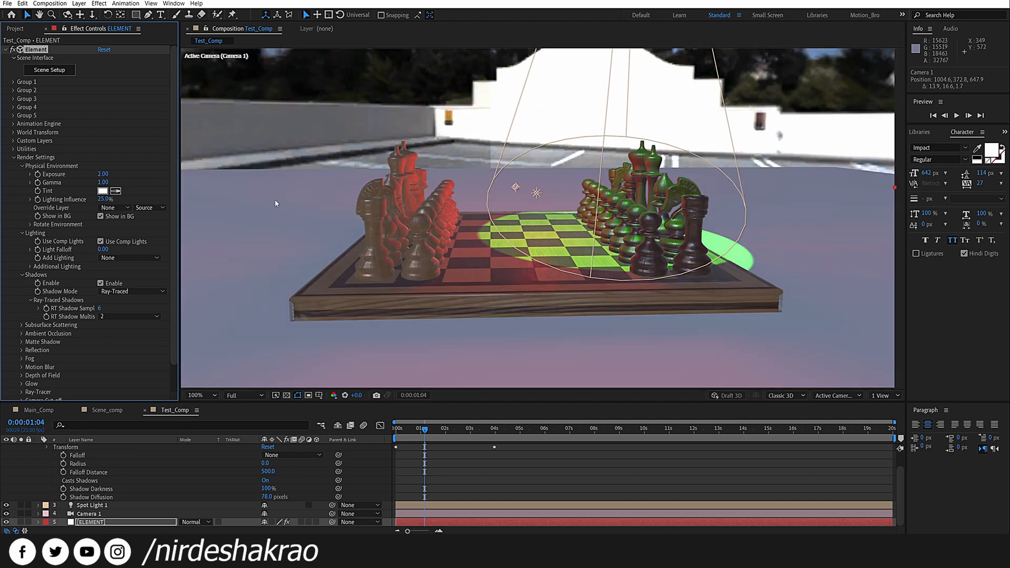
drag(105, 182, 176, 188)
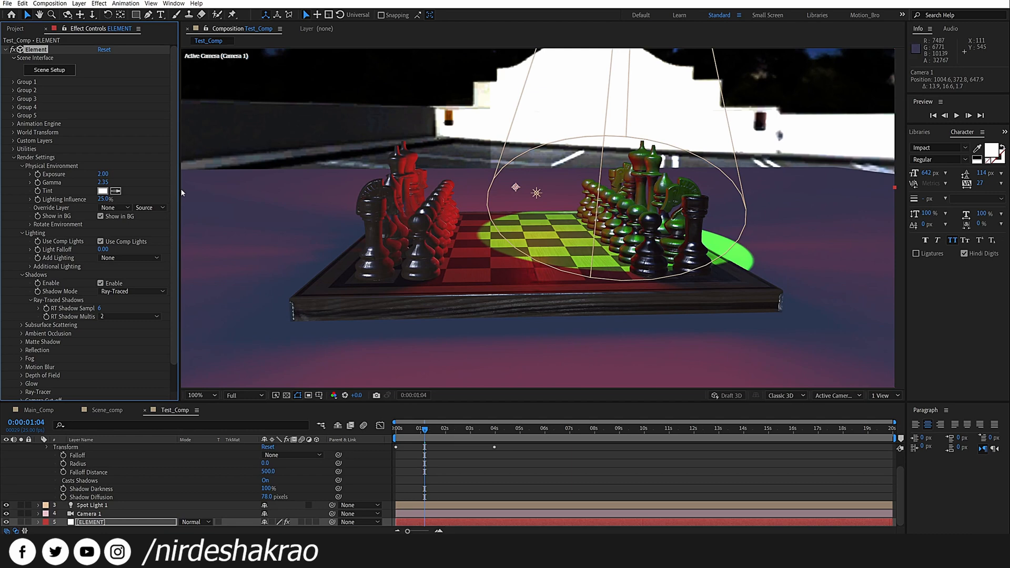
key(ctrl+z)
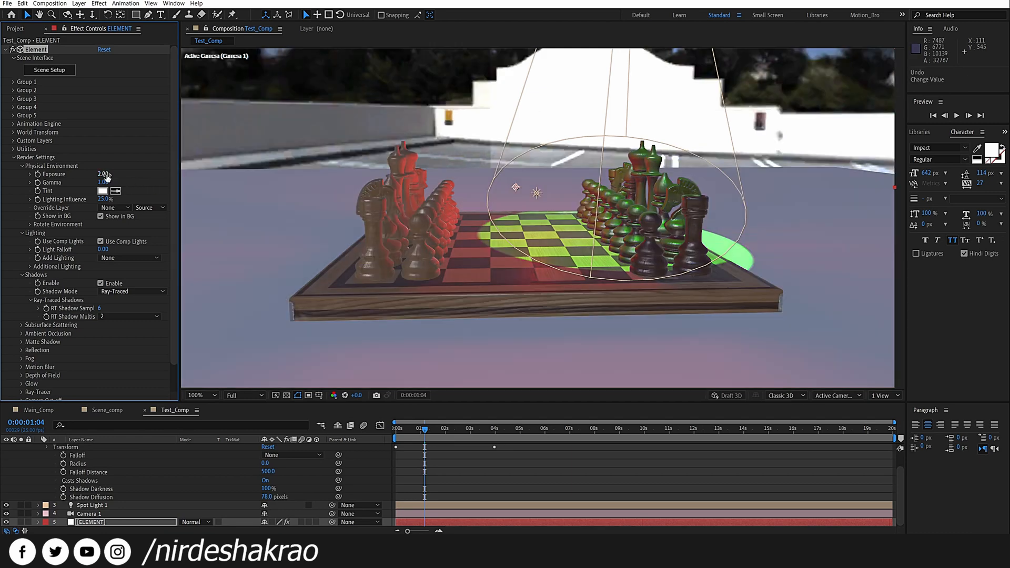
- Try the environment exposure at about 3.14 and orbit the camera to a higher view of the board
drag(104, 178, 158, 175)
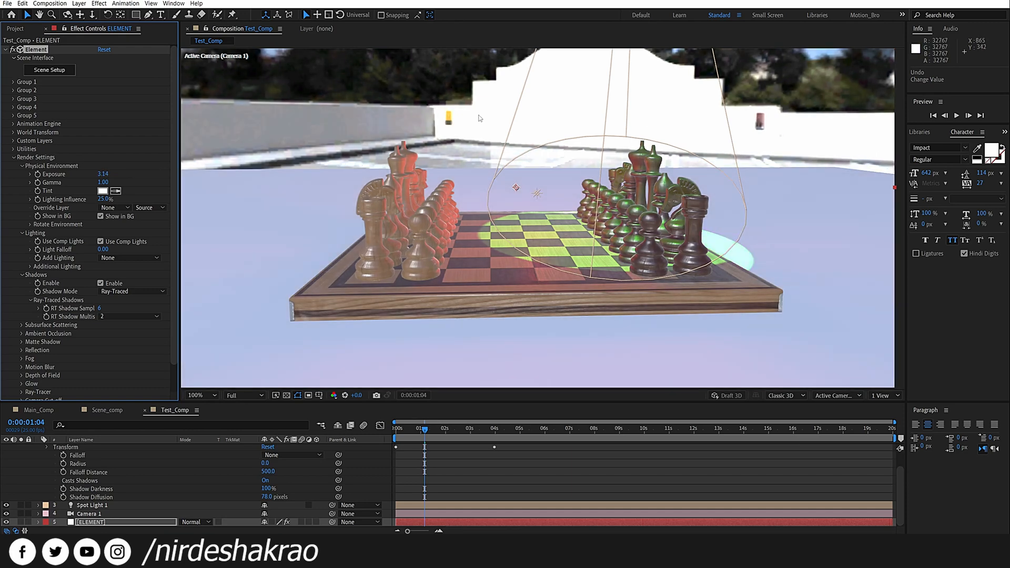
mouse_move(436, 137)
mouse_down()
mouse_move(431, 122)
mouse_move(450, 128)
mouse_up()
drag(449, 281, 435, 252)
- Bring the physical environment's exposure down to 1, and set it to 0.5
click(113, 177)
click(107, 173)
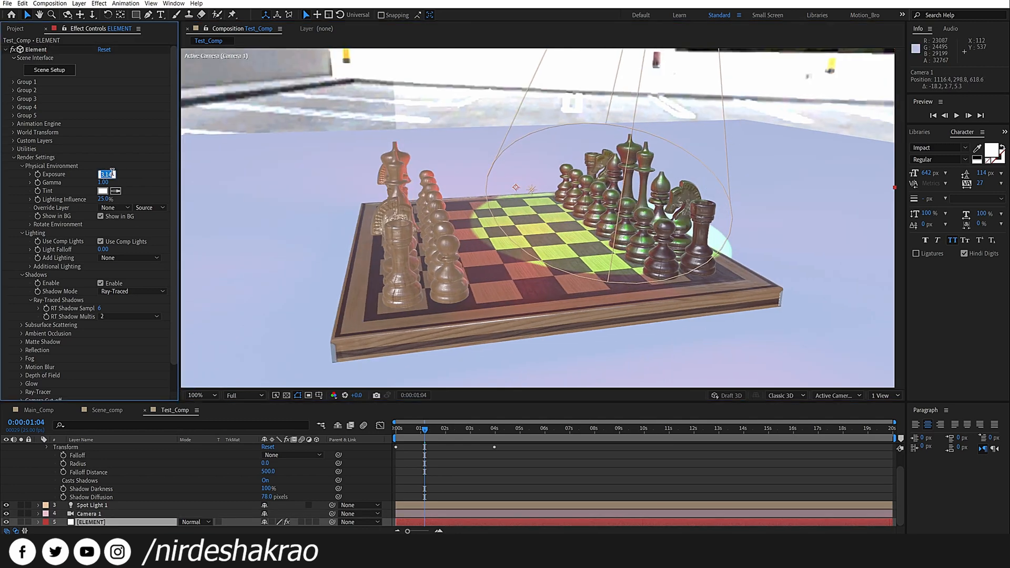
text(1)
key(Return)
click(106, 173)
text(0.5)
key(Return)
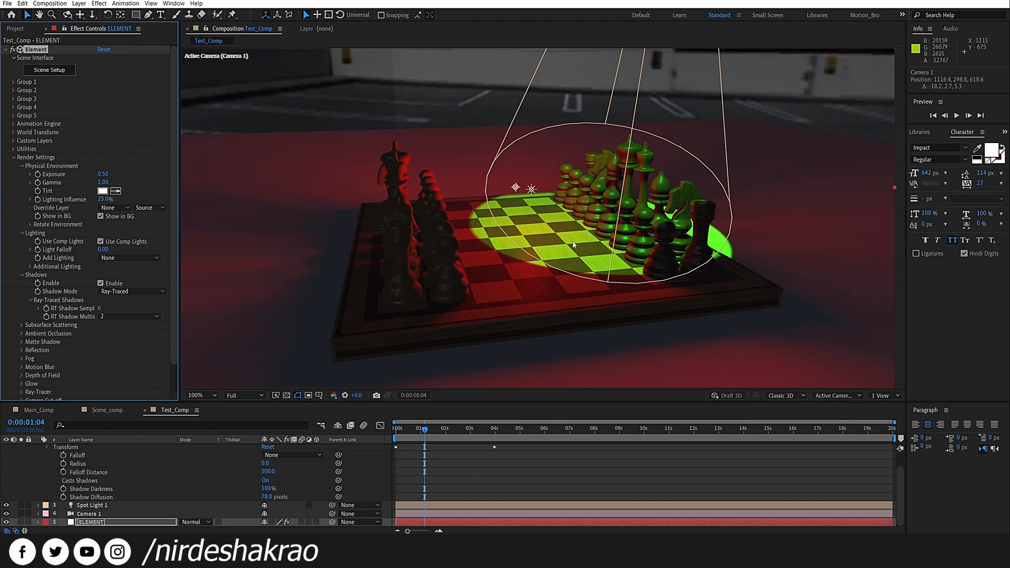
- Try the physical environment's gamma at 0.5, and set it to 1.5
click(103, 182)
text(0.5)
key(Return)
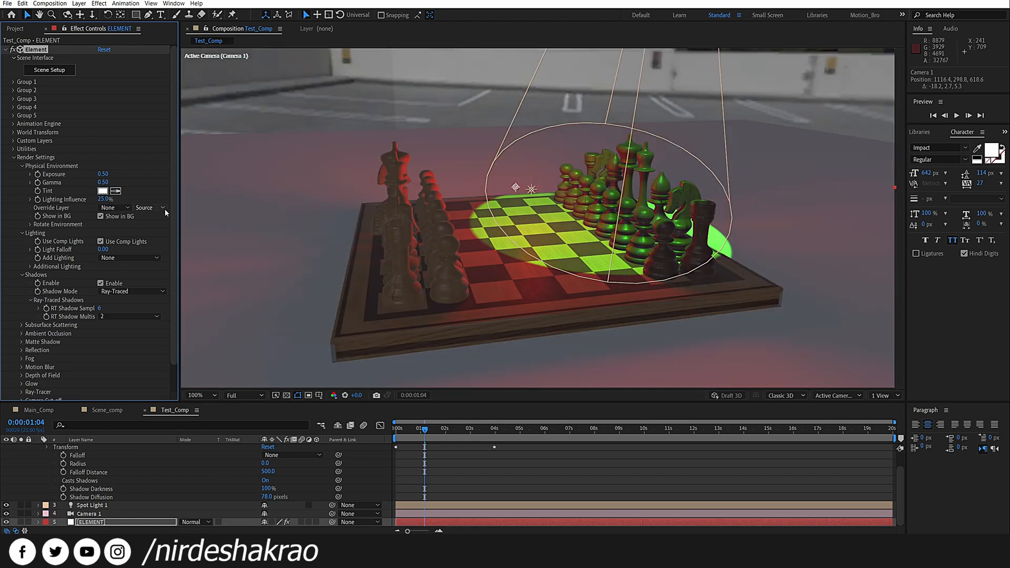
click(103, 182)
text(1.5)
key(Return)
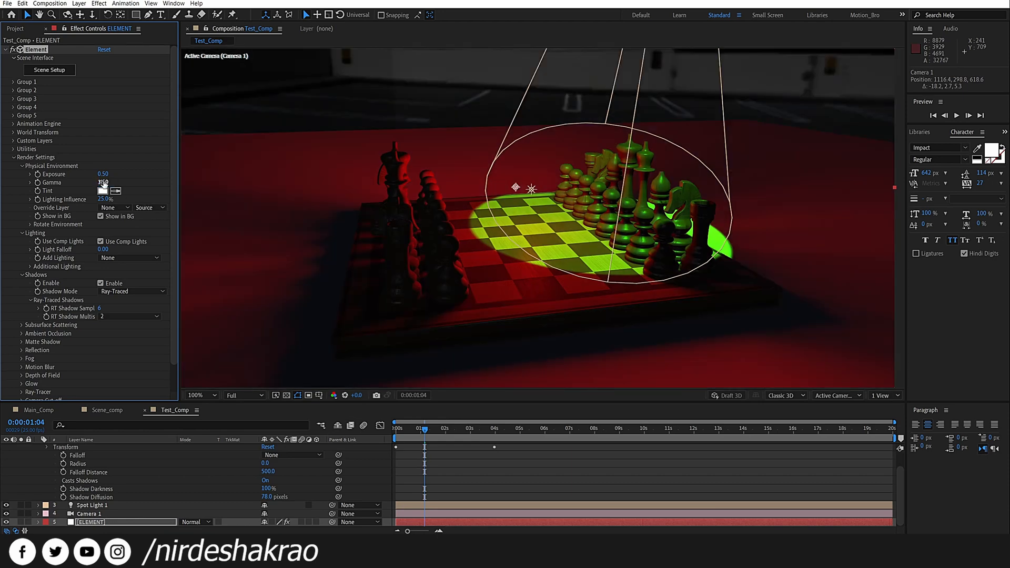
- Orbit the camera around the board, try the environment's lighting influence at 100%, and undo the lighting influence changes
drag(635, 303, 580, 304)
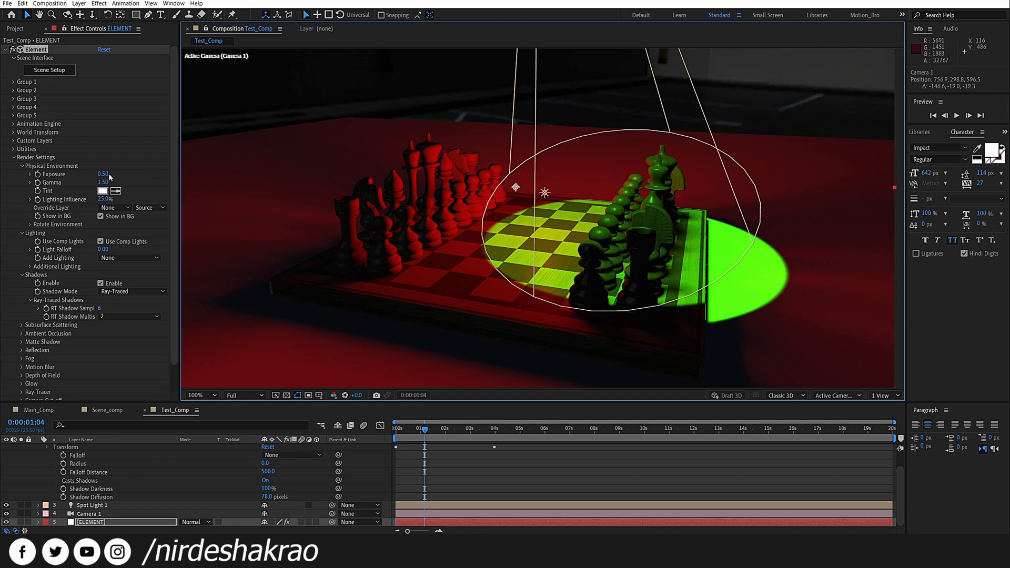
drag(338, 239, 441, 224)
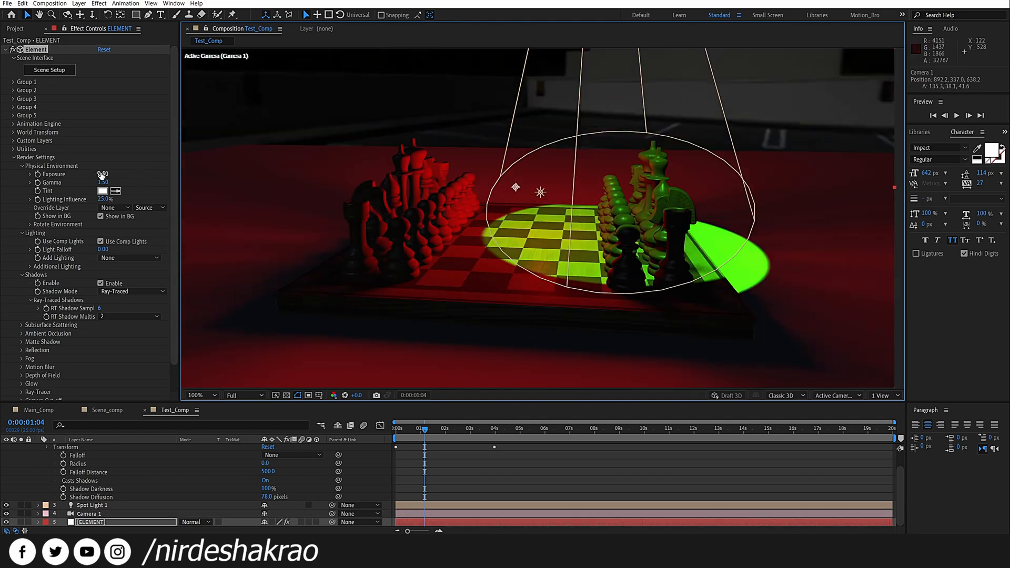
drag(101, 176, 101, 182)
drag(98, 203, 228, 205)
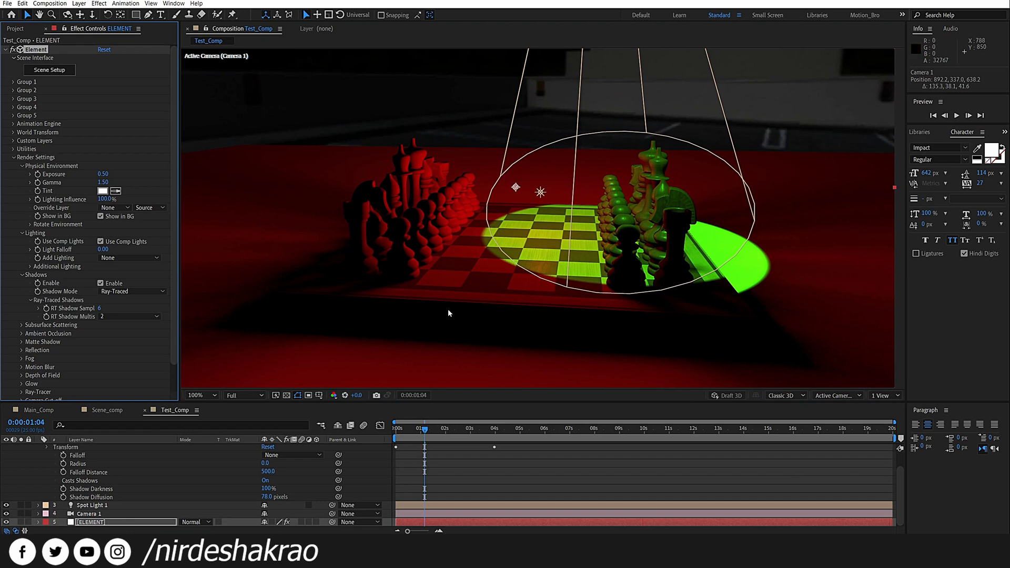
key(ctrl+z)
key(ctrl+z)
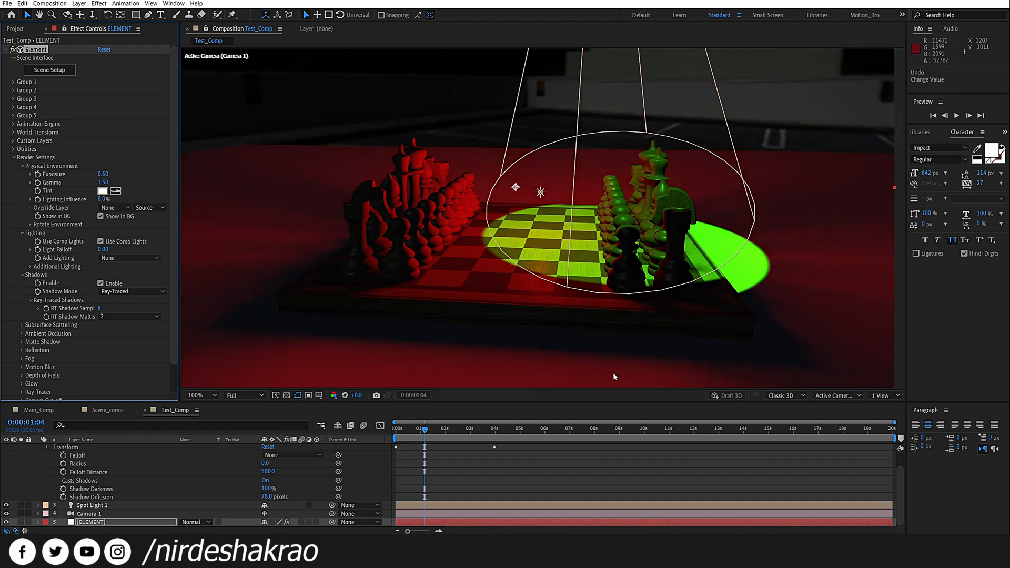
key(ctrl+z)
- Set the physical environment's lighting influence to 20%
drag(102, 199, 792, 240)
click(103, 199)
text(20)
key(Return)
- Try a bright cyan-blue tint on the physical environment and undo it
click(102, 191)
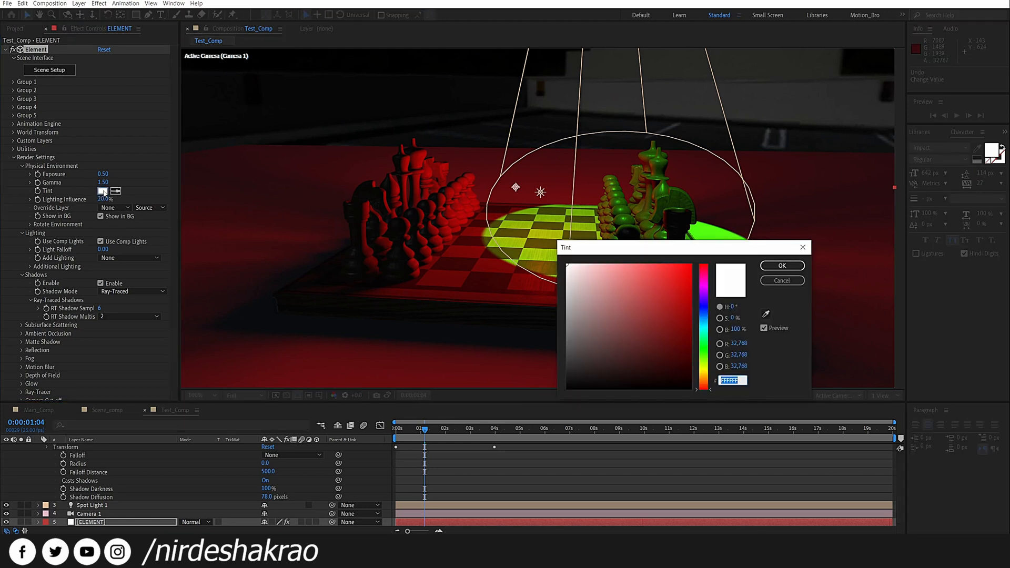
click(703, 323)
click(683, 314)
click(782, 266)
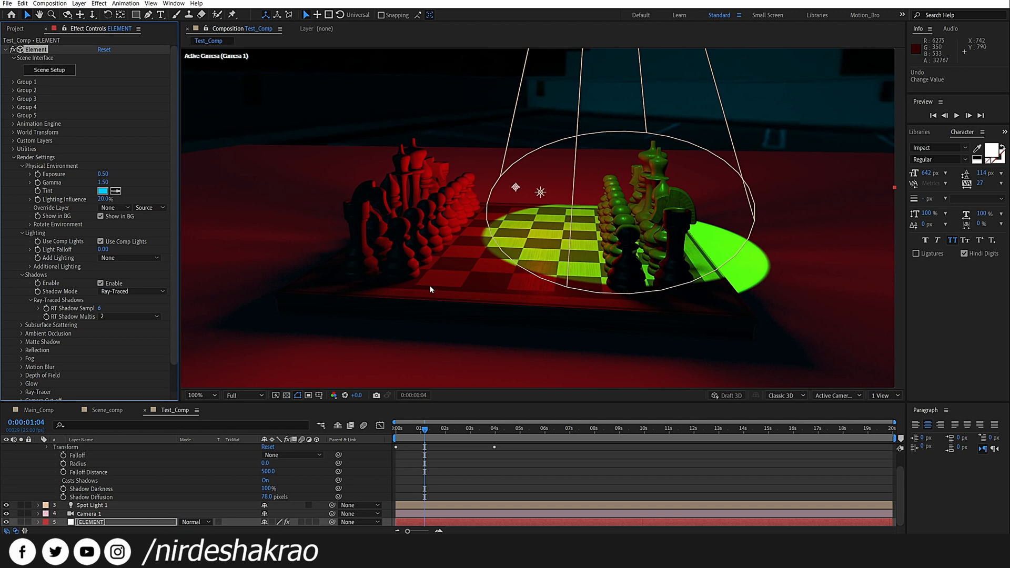
key(ctrl+z)
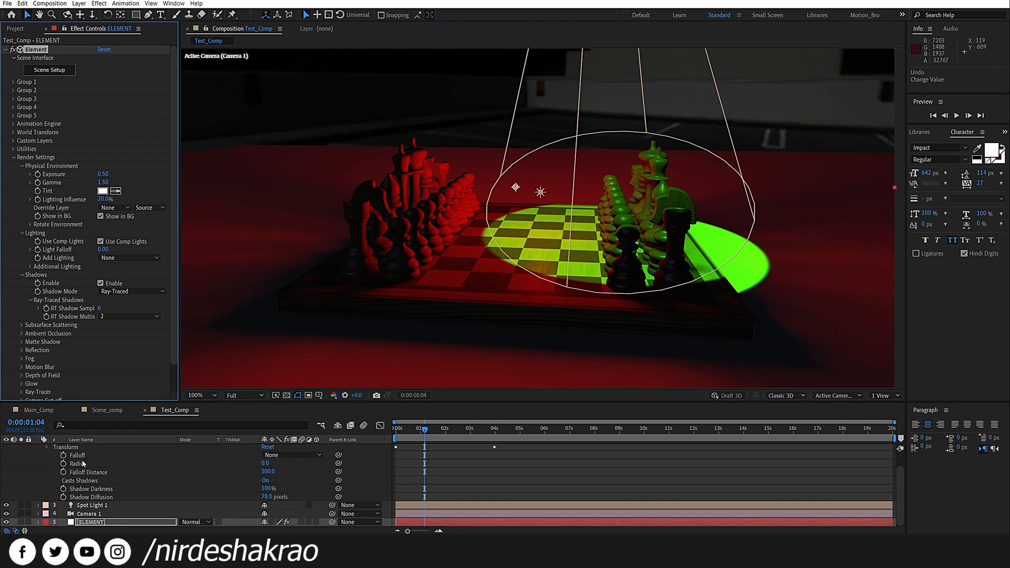
- Collapse Point Light 1's expanded properties in the layer list
scroll(83, 463, up, 1)
click(39, 457)
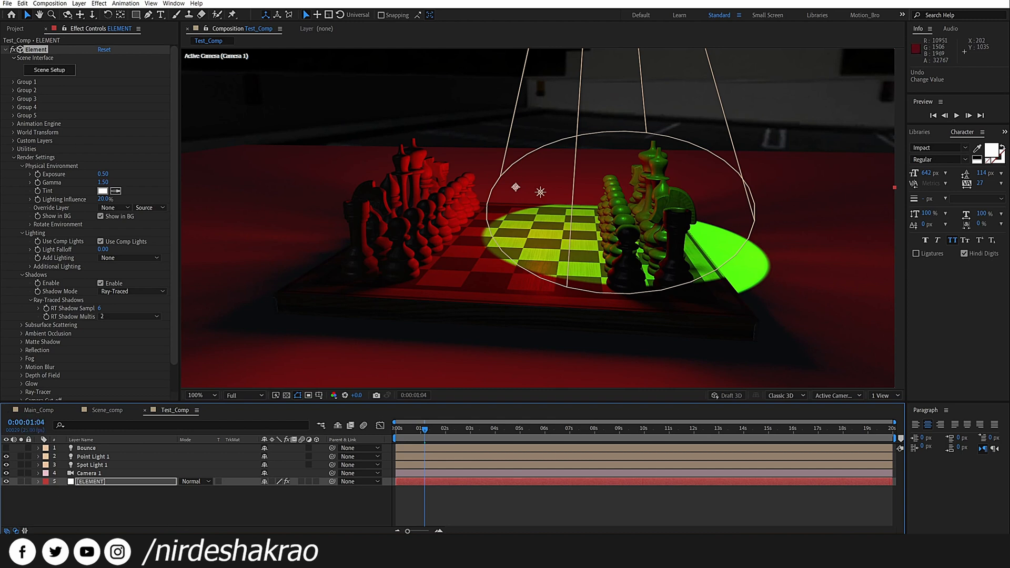
- Add the P_6_1.1.1.png image to Test_Comp and place its layer beneath the ELEMENT layer
drag(106, 547, 87, 506)
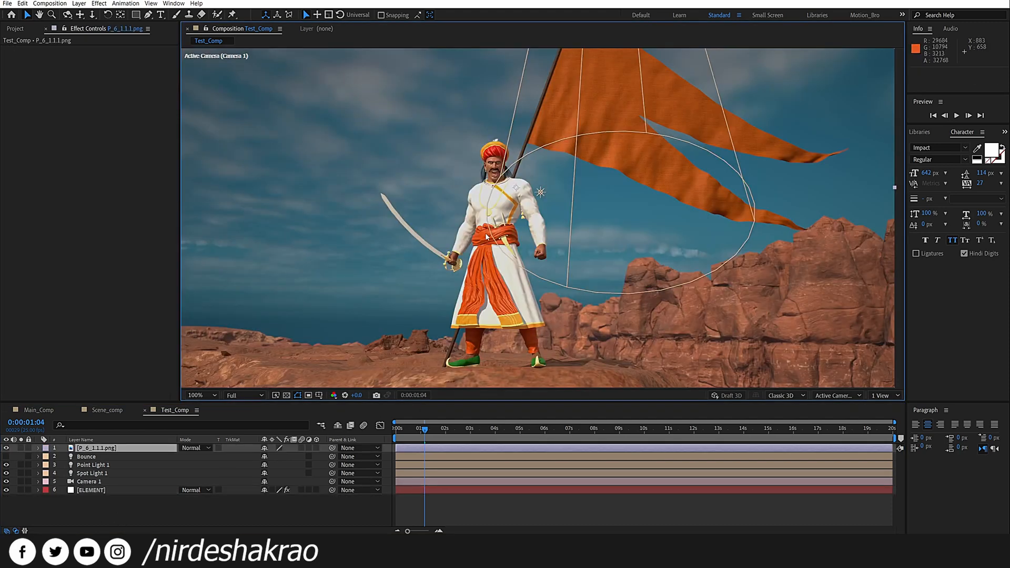
key(comma)
click(123, 525)
drag(97, 448, 100, 494)
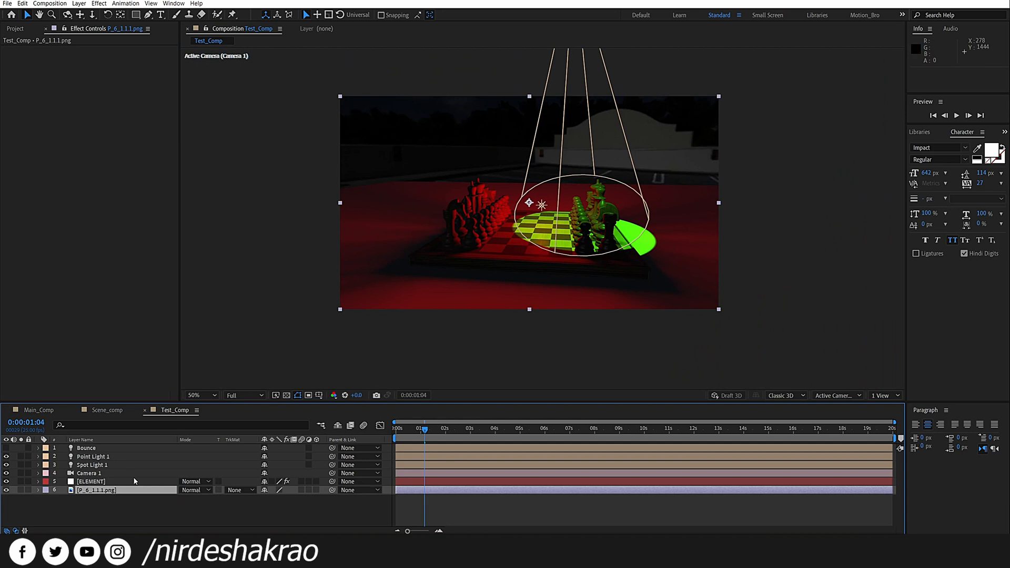
key(period)
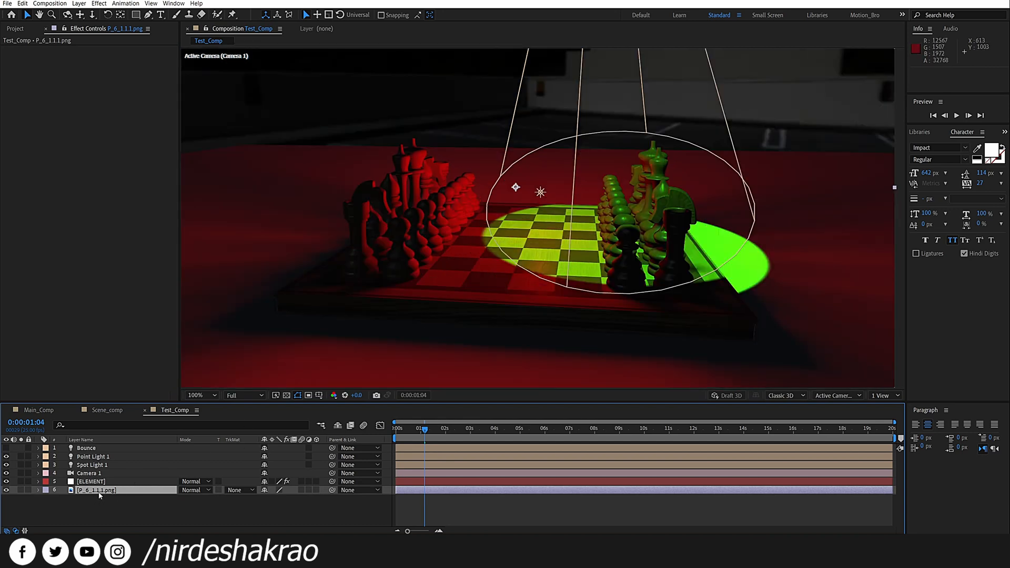
- Rename the P_6_1.1.1.png layer as BG
key(Return)
text(BG)
key(Return)
- Orbit the camera around the chess board and set the ELEMENT layer's physical environment override layer to BG
click(90, 481)
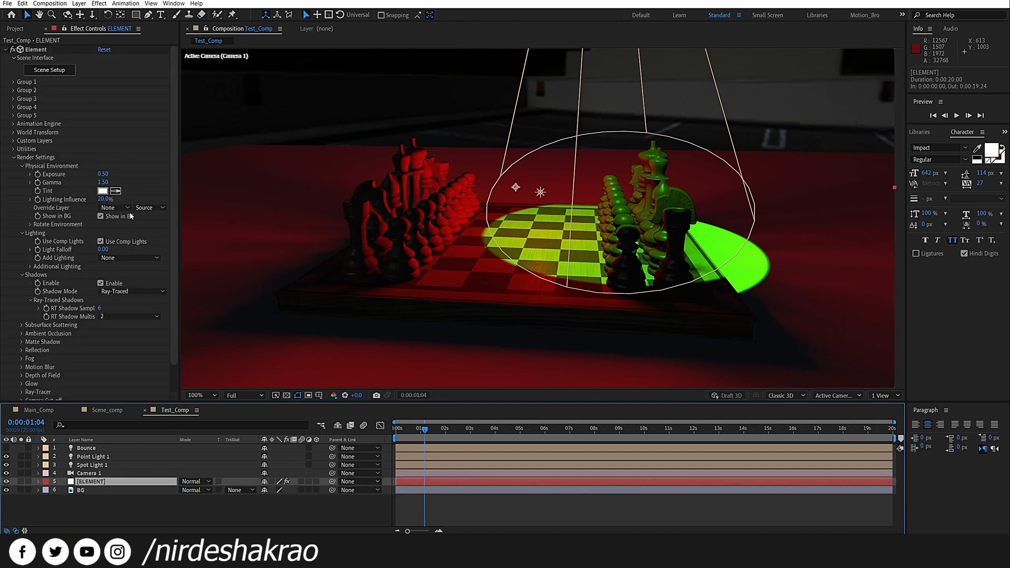
drag(494, 137, 465, 197)
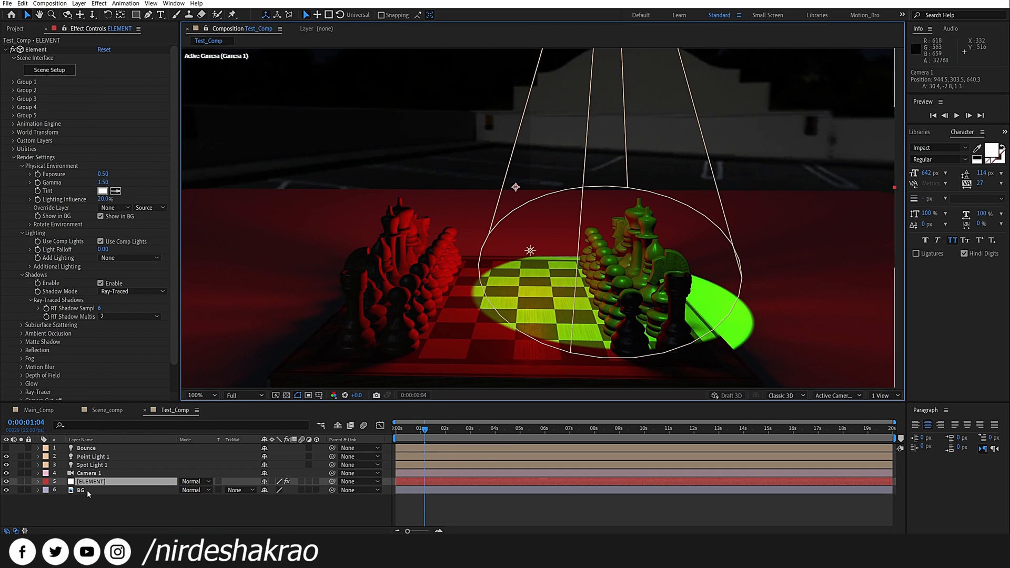
click(117, 208)
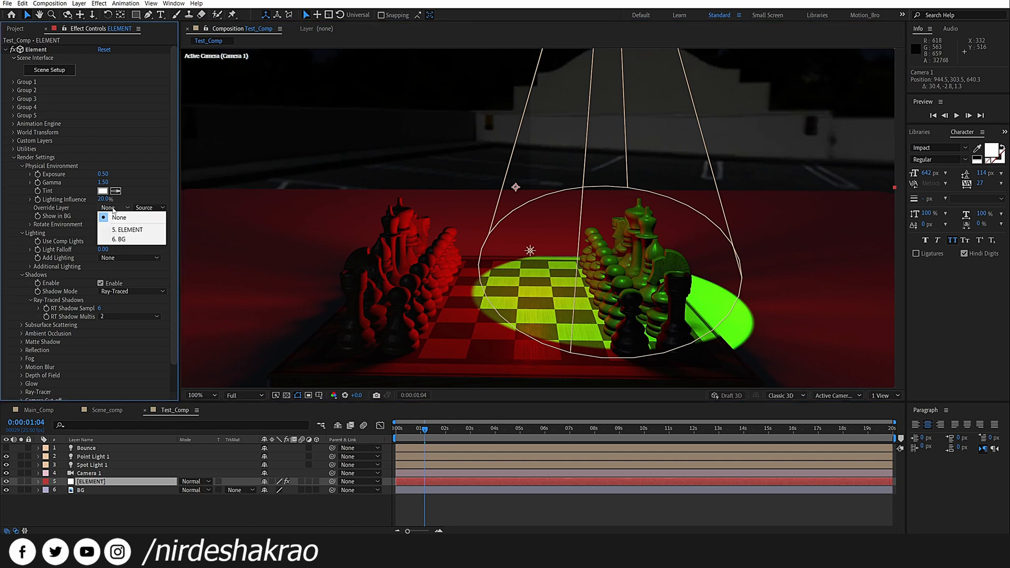
click(126, 238)
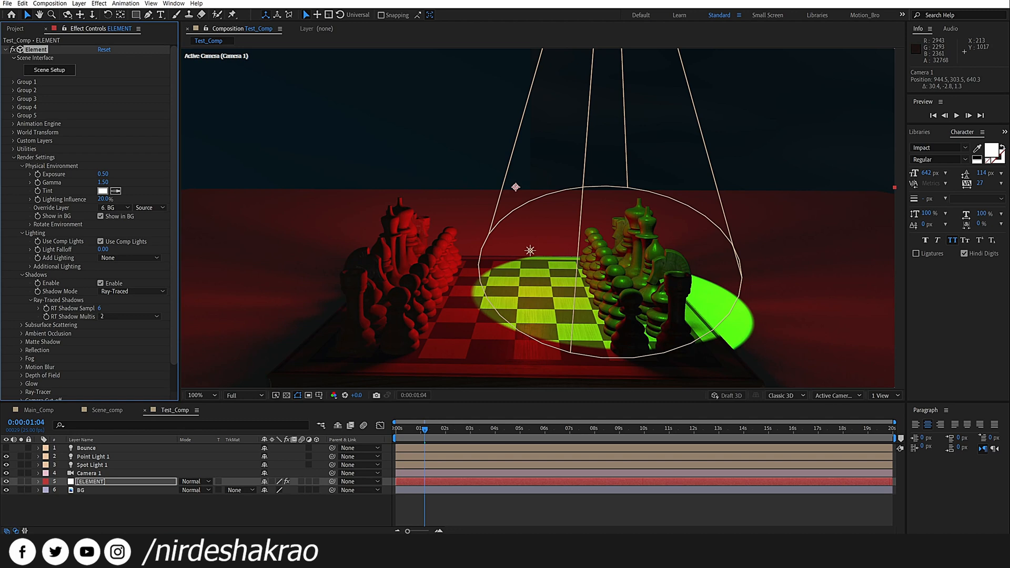
- Rotate the physical environment 195° around its Y axis to bring the warrior figure behind the chess board
click(31, 225)
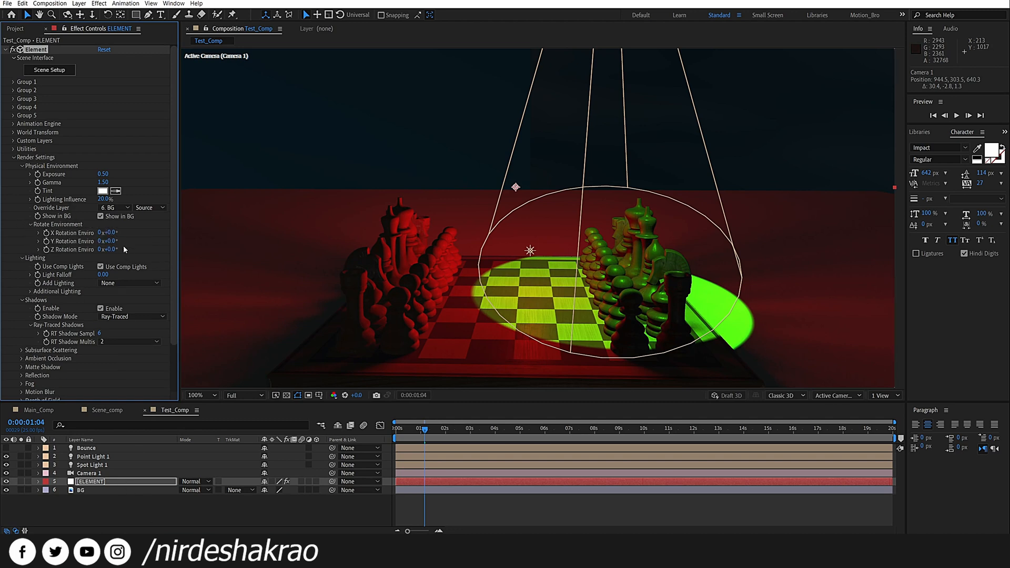
drag(113, 241, 183, 248)
scroll(636, 122, down, 2)
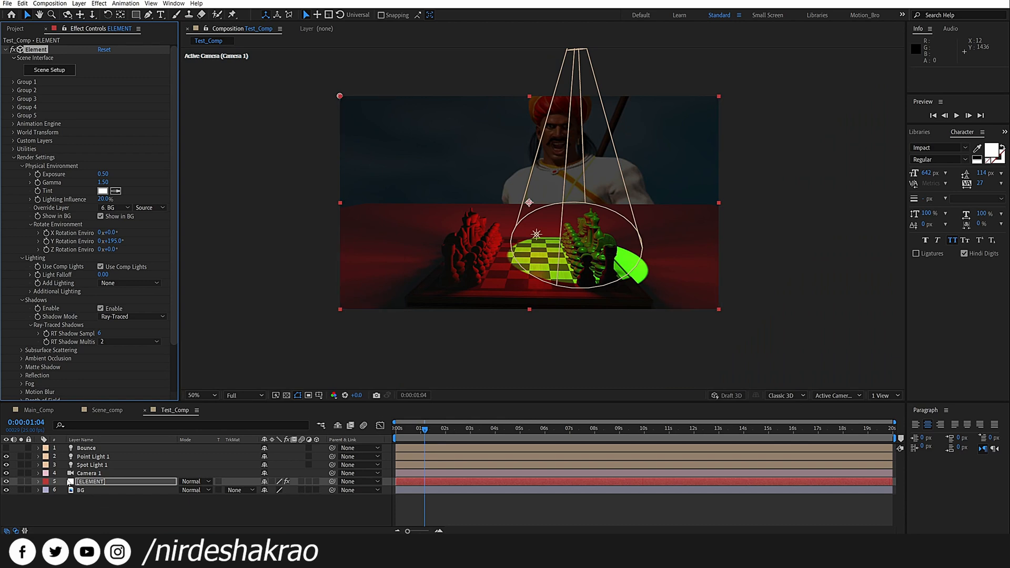
- Turn off Point Light 1 and Spot Light 1, and inspect the board with no comp lights
drag(7, 458, 7, 465)
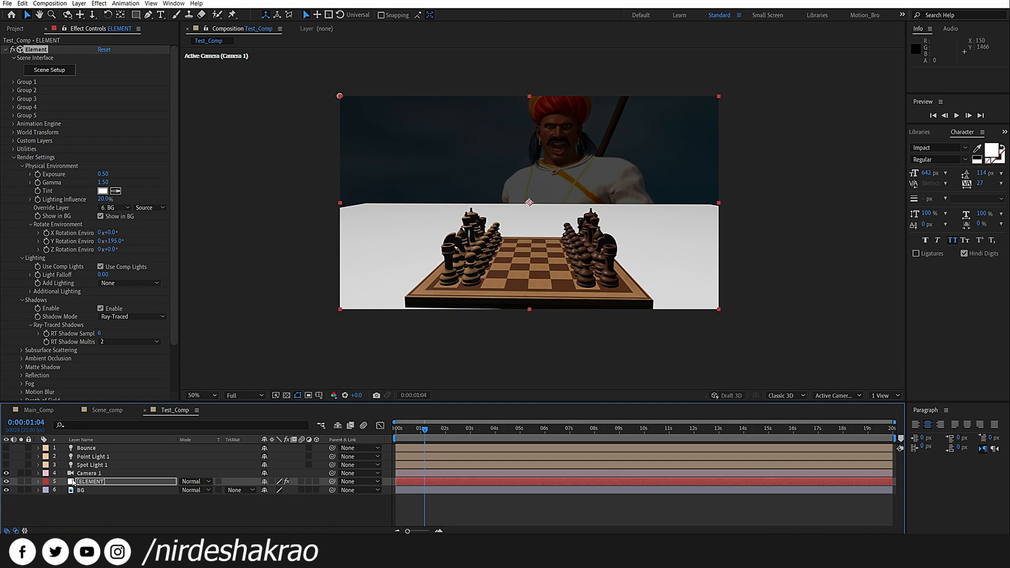
click(97, 491)
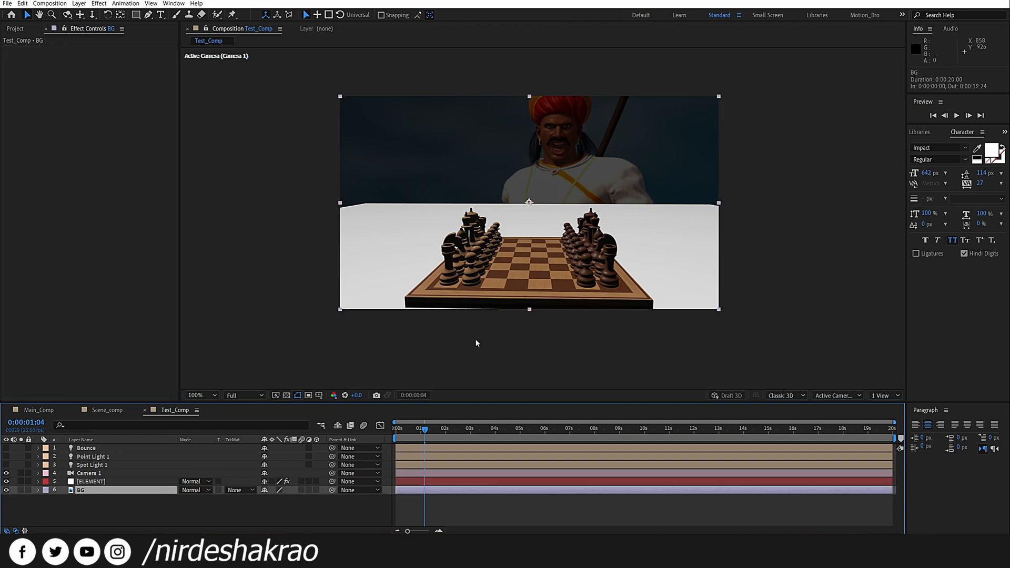
scroll(477, 340, up, 1)
drag(476, 340, 480, 328)
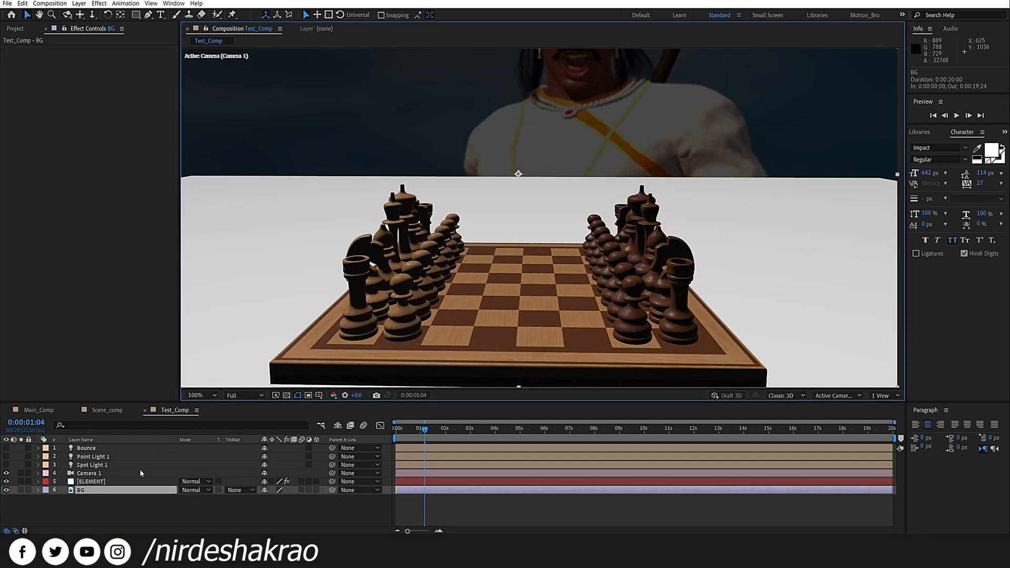
- Raise the physical environment's exposure to 2.21 on the ELEMENT layer
click(89, 482)
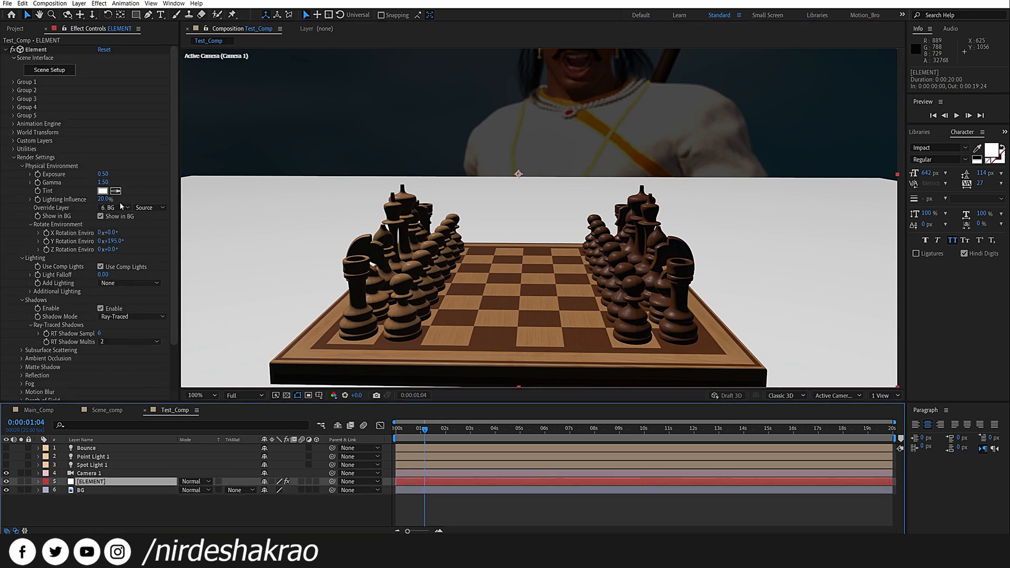
drag(102, 174, 181, 169)
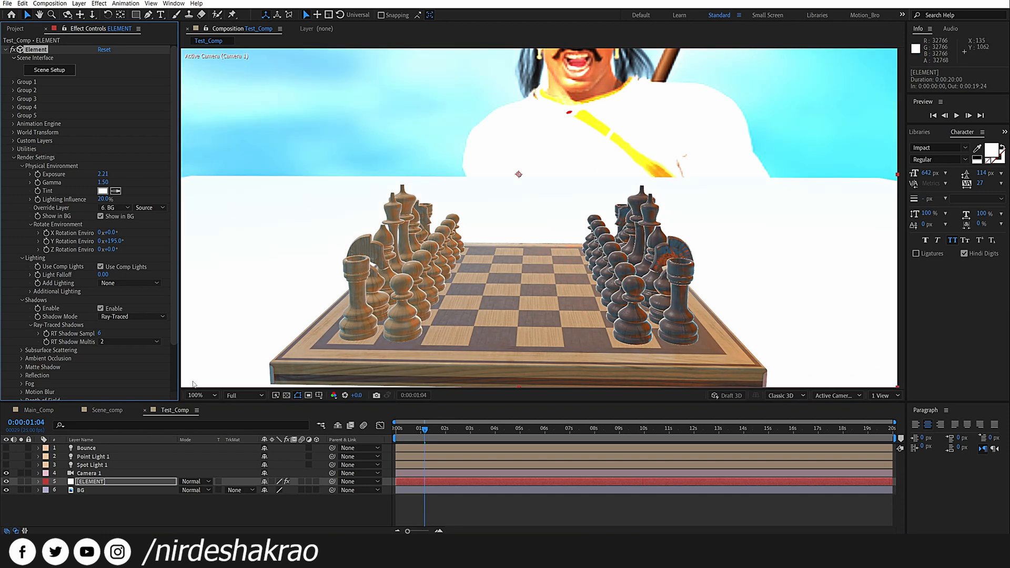
scroll(326, 315, down, 1)
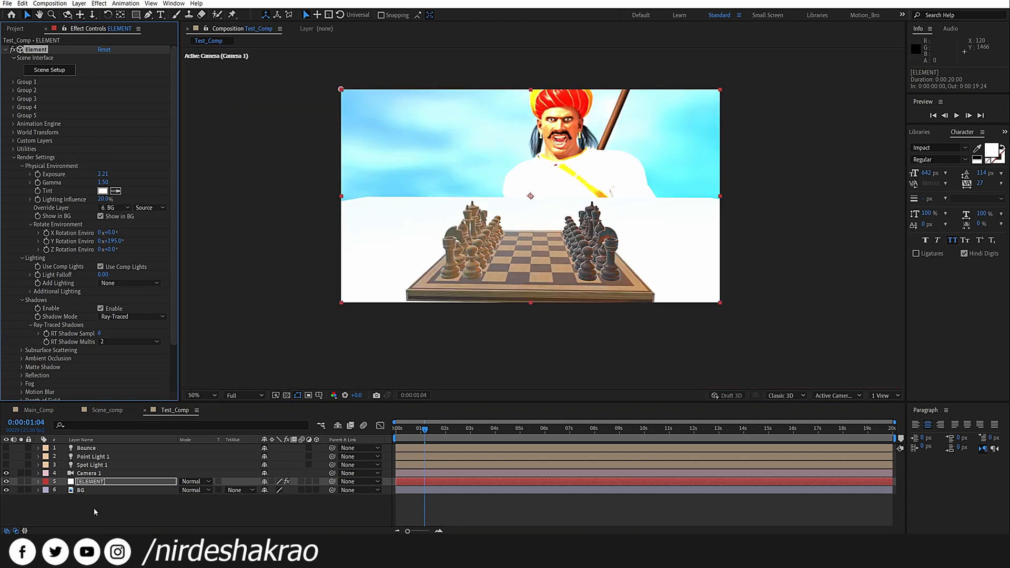
- Add the rooitou_park.png panorama to the composition, inspect it up close, and hide its layer
click(100, 490)
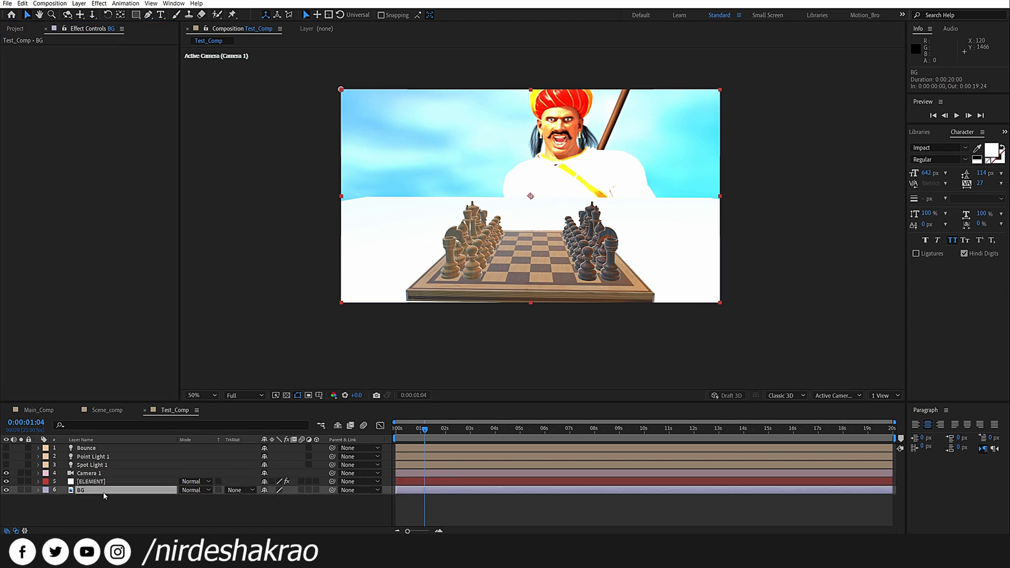
click(158, 509)
drag(322, 296, 114, 509)
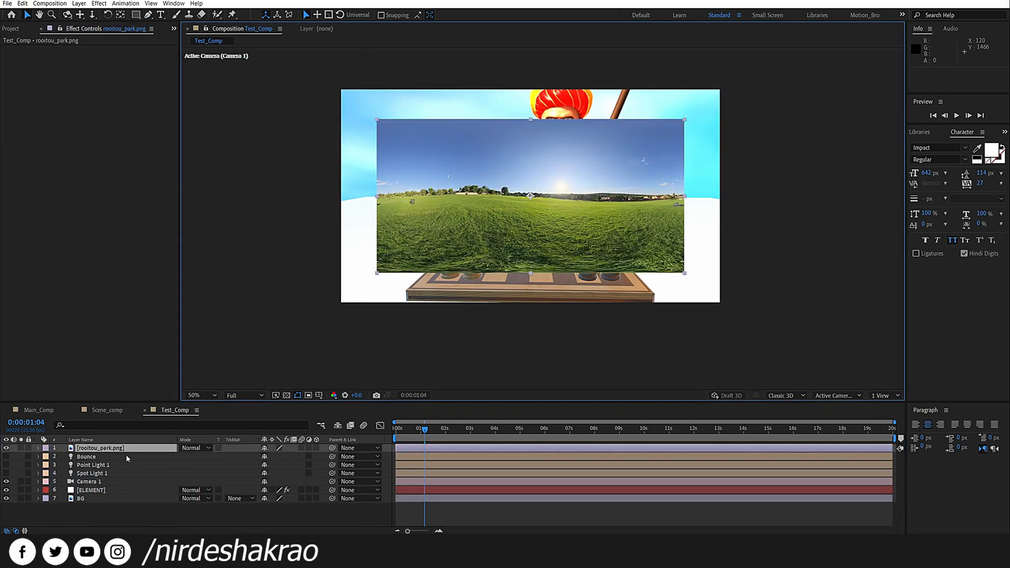
scroll(536, 213, up, 2)
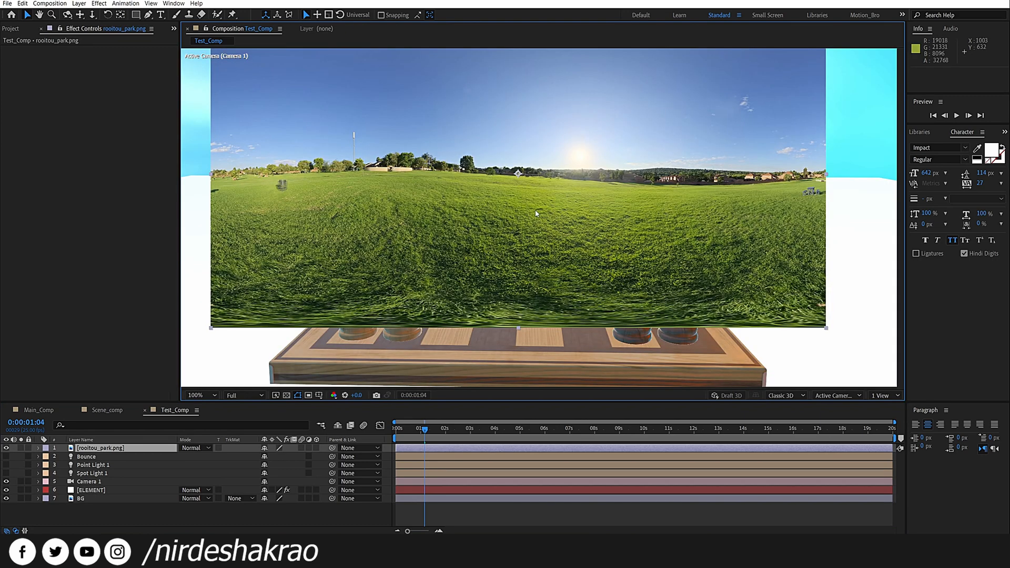
drag(513, 235, 542, 292)
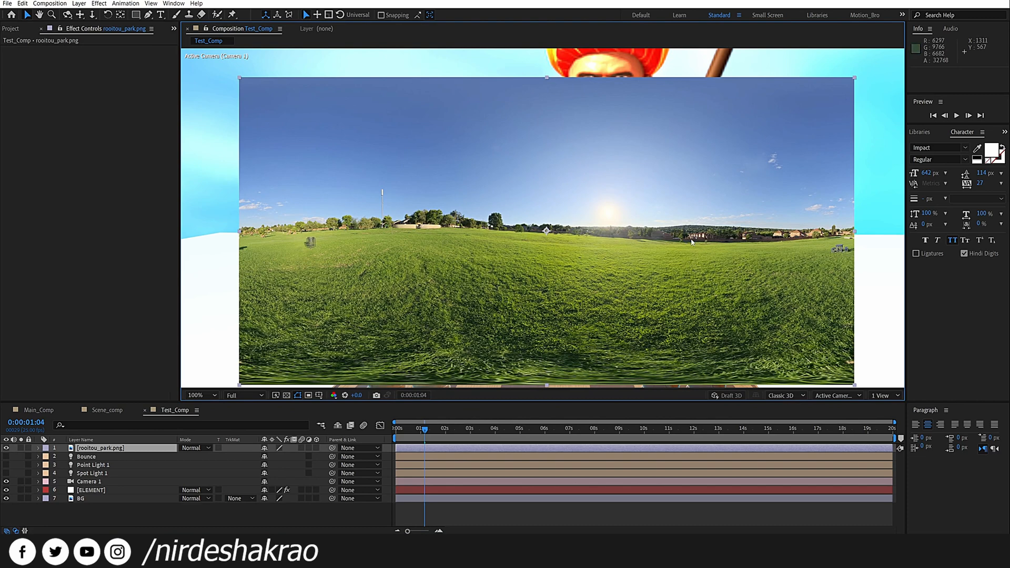
key(comma)
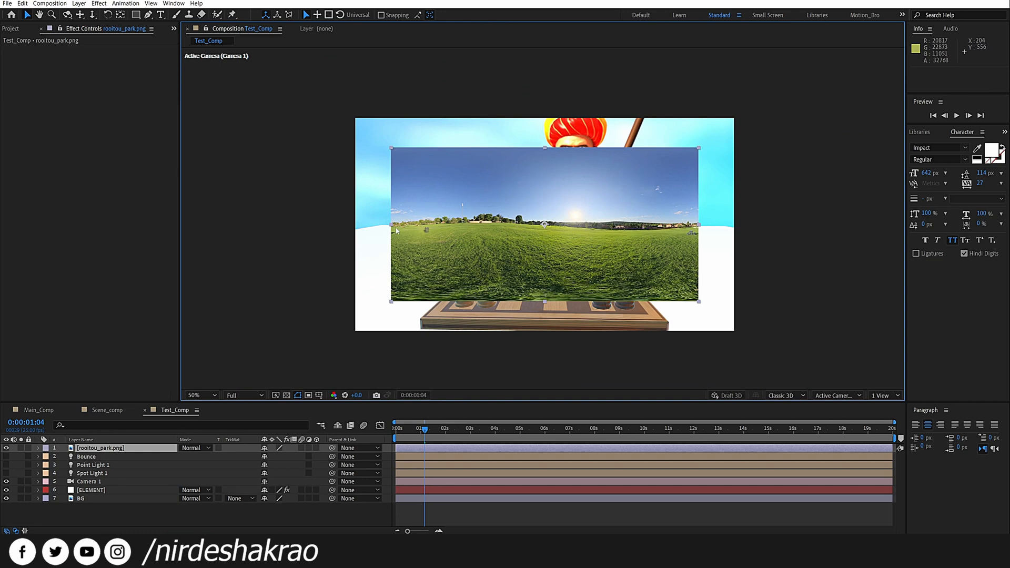
click(5, 447)
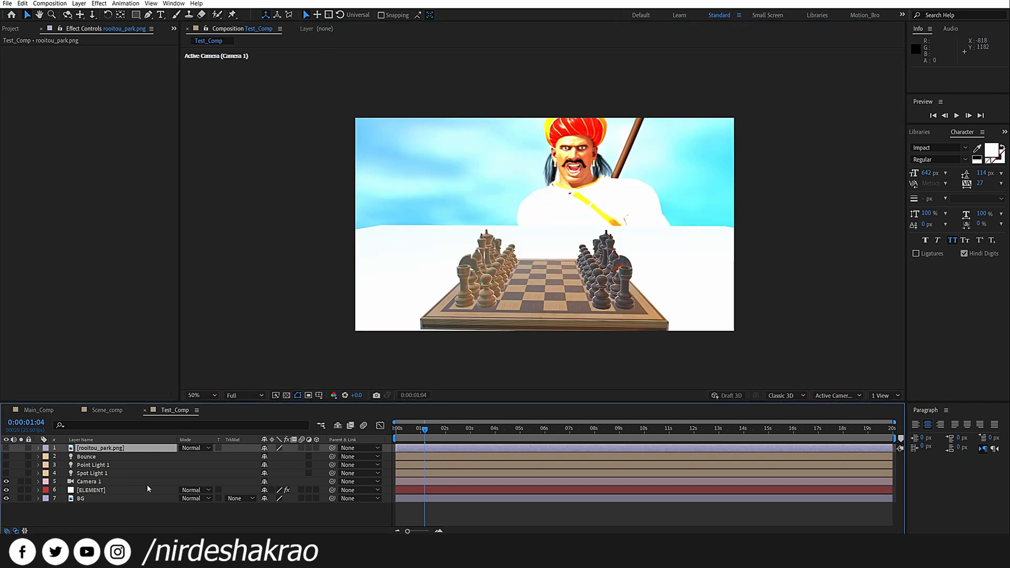
- Set the ELEMENT layer's physical environment override layer to rooitou_park.png
click(96, 490)
click(115, 208)
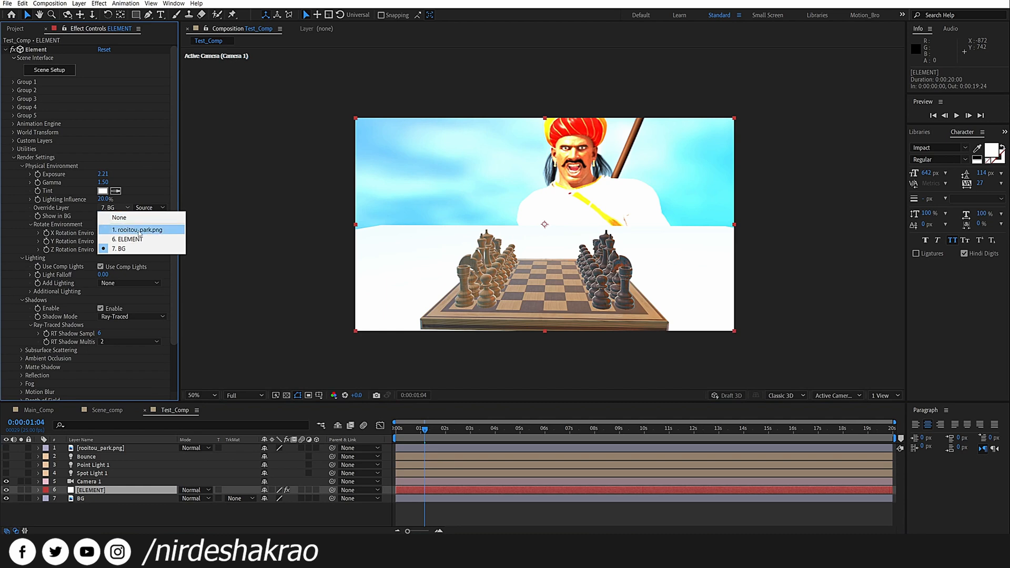
click(139, 230)
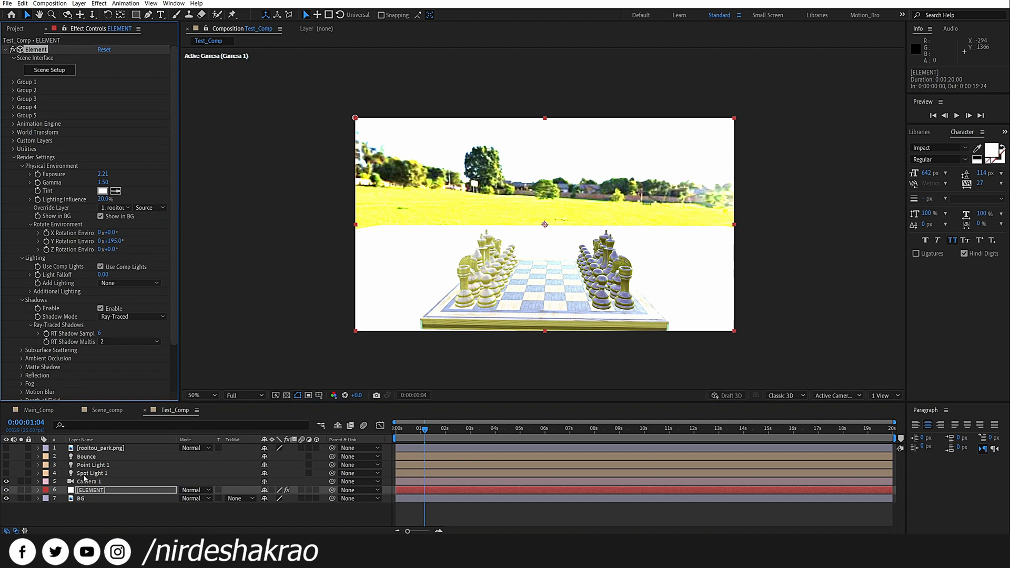
- Enable Matte Shadow on the Plane Model's Default material in Element's Scene Setup and return to the composition
click(93, 490)
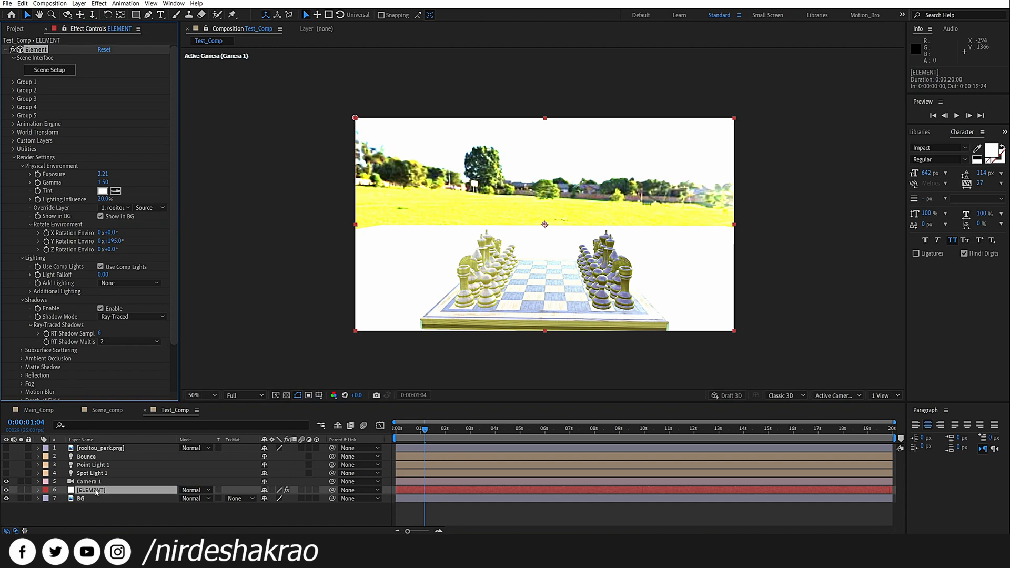
click(54, 74)
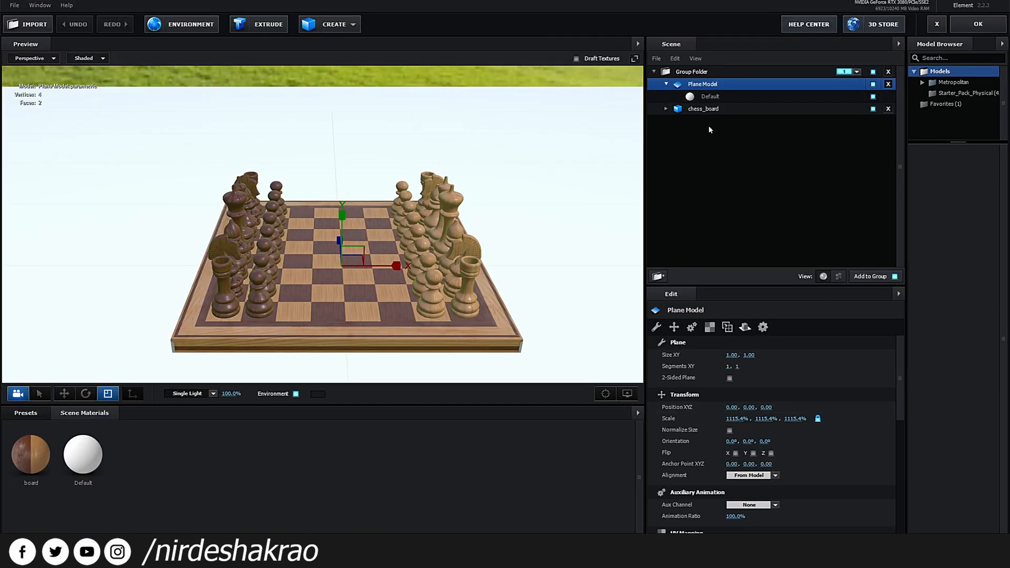
click(706, 97)
scroll(793, 495, down, 10)
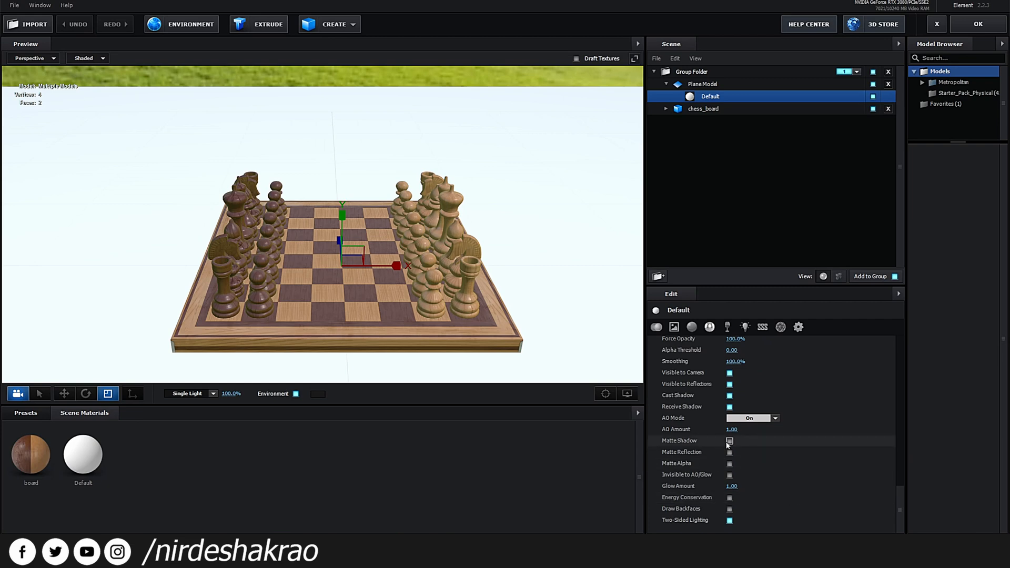
click(730, 441)
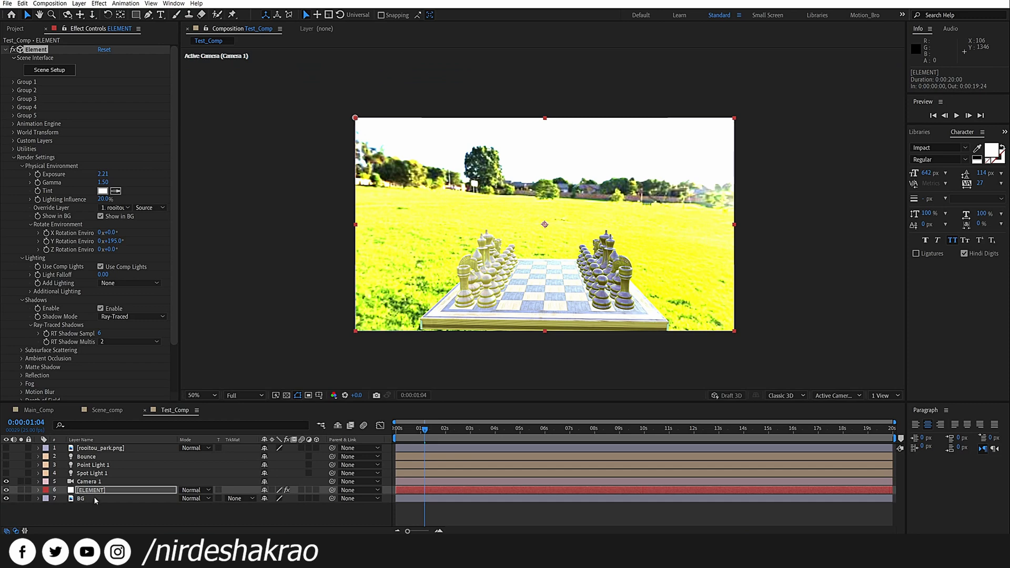
- Set the physical environment's exposure to 1
click(92, 490)
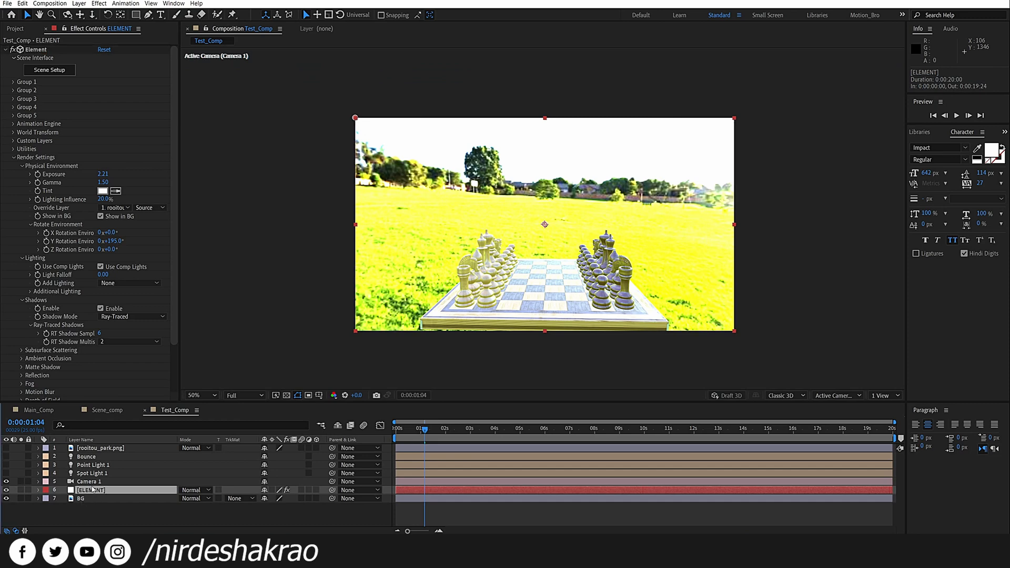
click(103, 173)
text(1)
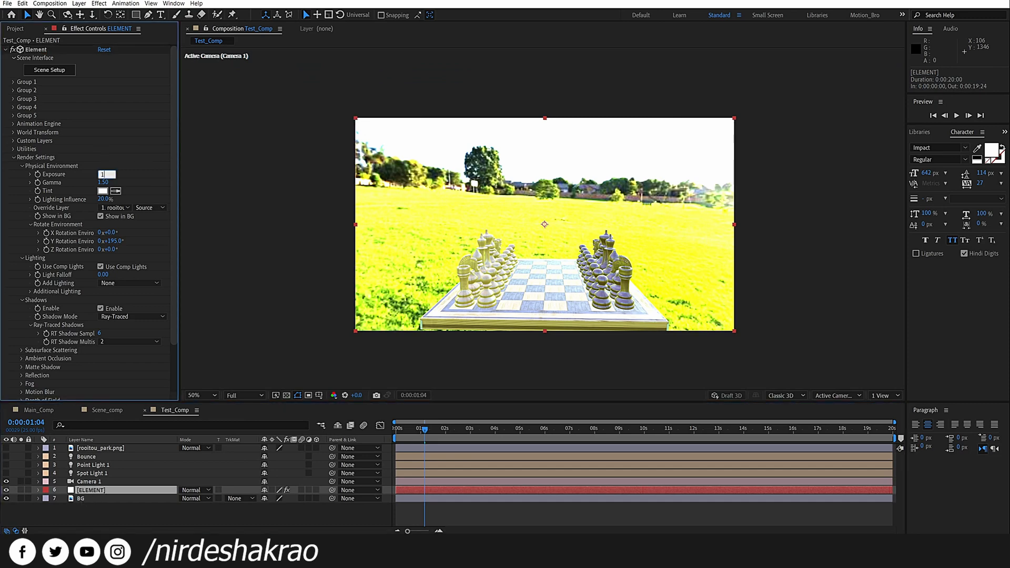
key(Return)
- Orbit Camera 1 to an angled, higher view of the chess board and pull it back to show the surrounding grass
drag(589, 274, 563, 270)
scroll(563, 270, up, 1)
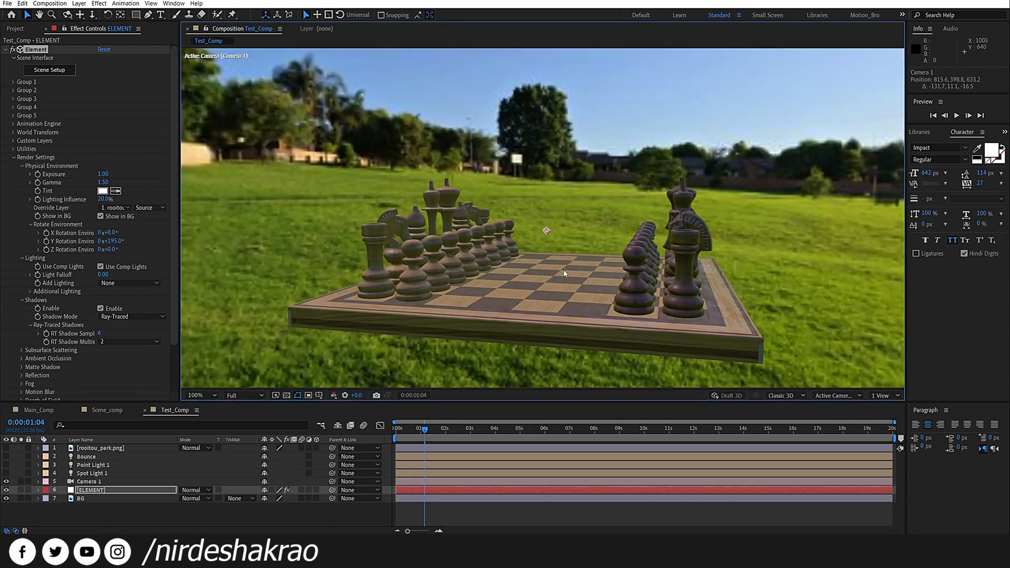
drag(570, 286, 566, 290)
mouse_move(556, 290)
mouse_down()
mouse_move(529, 288)
mouse_move(550, 290)
mouse_up()
drag(596, 359, 579, 503)
drag(568, 176, 568, 253)
drag(567, 200, 579, 253)
scroll(580, 254, down, 1)
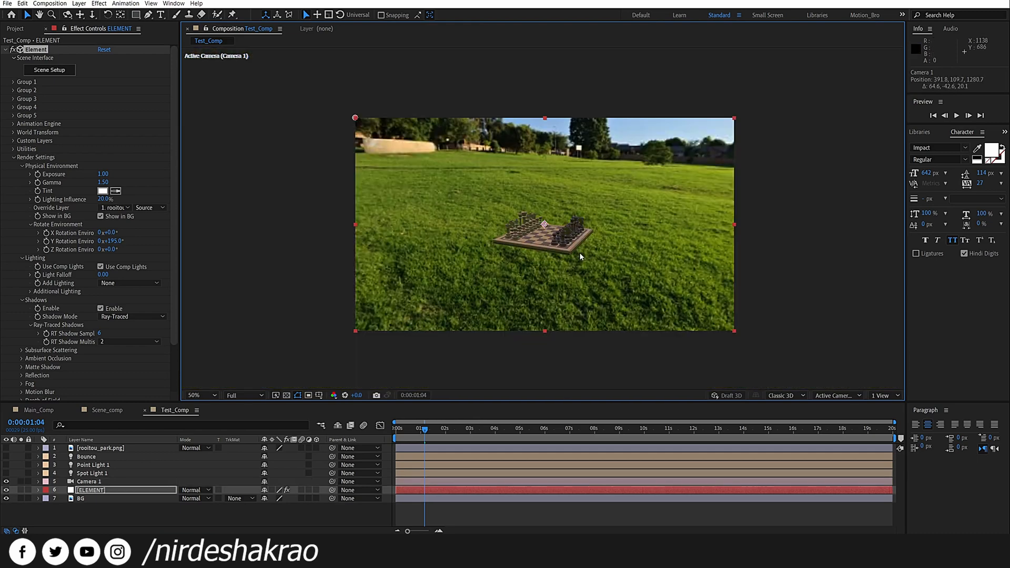
scroll(580, 255, up, 4)
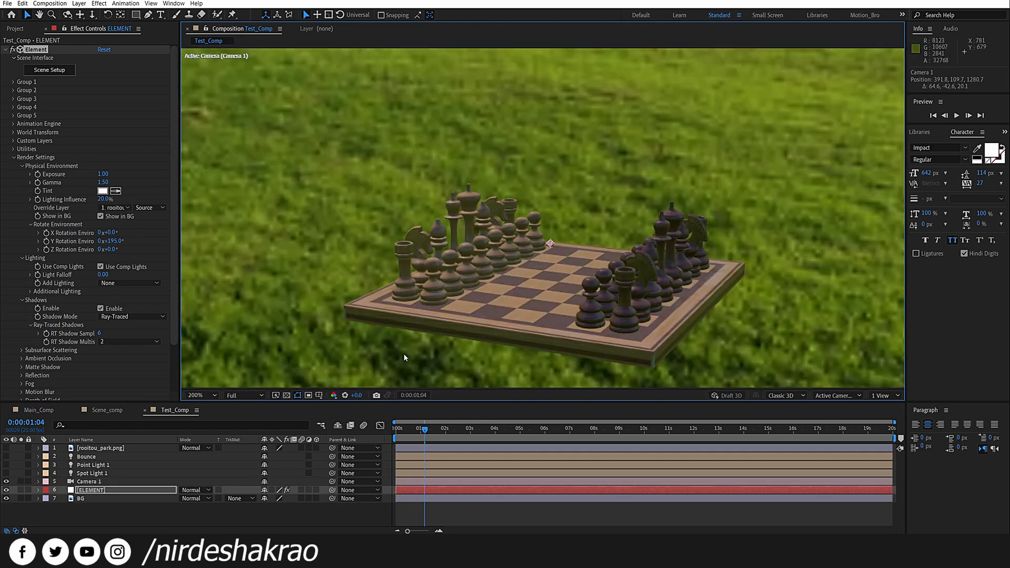
- Turn on Point Light 1 and inspect the matte shadows around the board on the grass
click(7, 464)
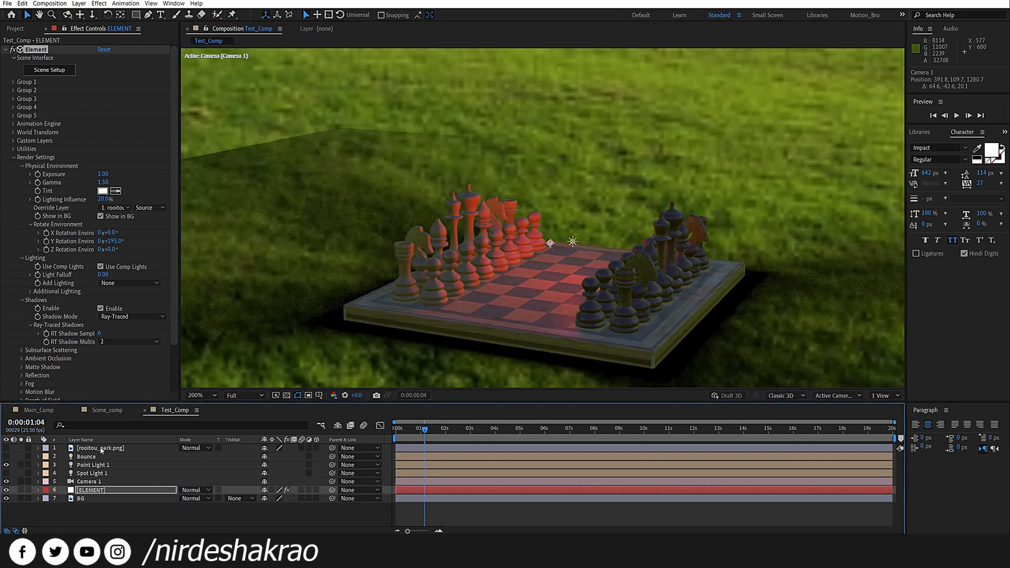
scroll(542, 258, down, 2)
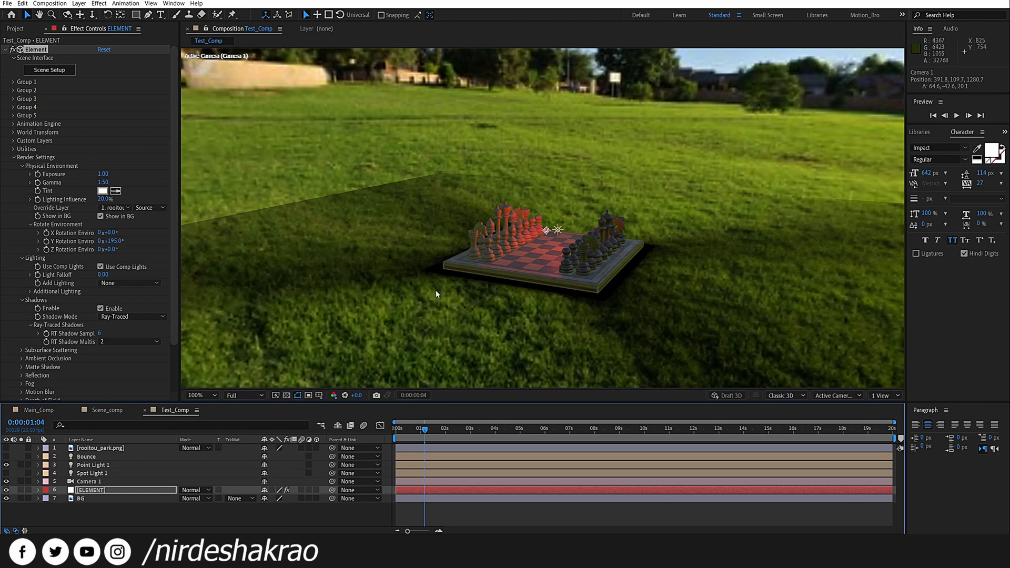
scroll(443, 235, down, 2)
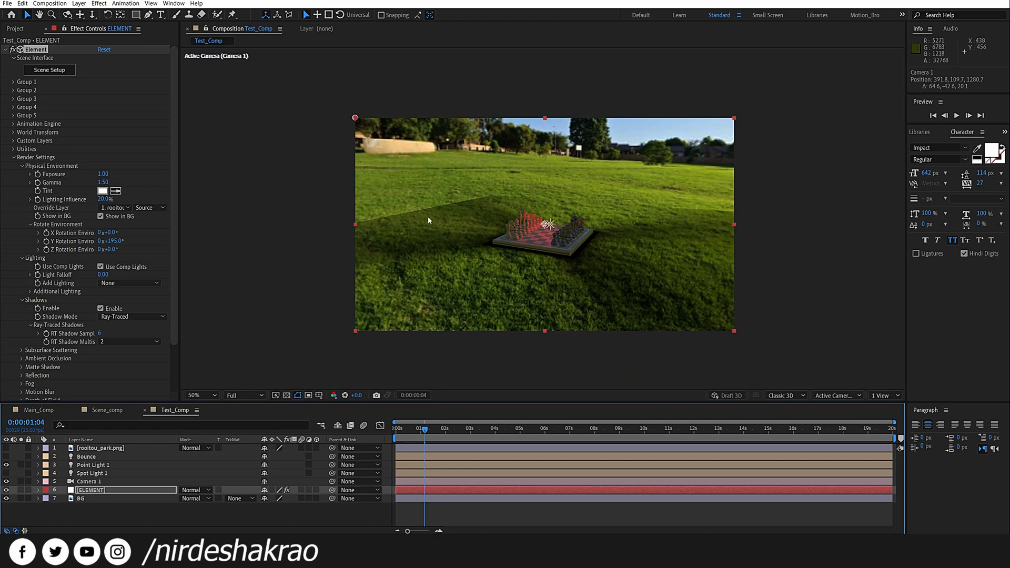
- Scale up the Plane Model in Element's Scene Setup so it reaches far beyond the chess board, and check the ground shadow in the composition
scroll(389, 225, up, 1)
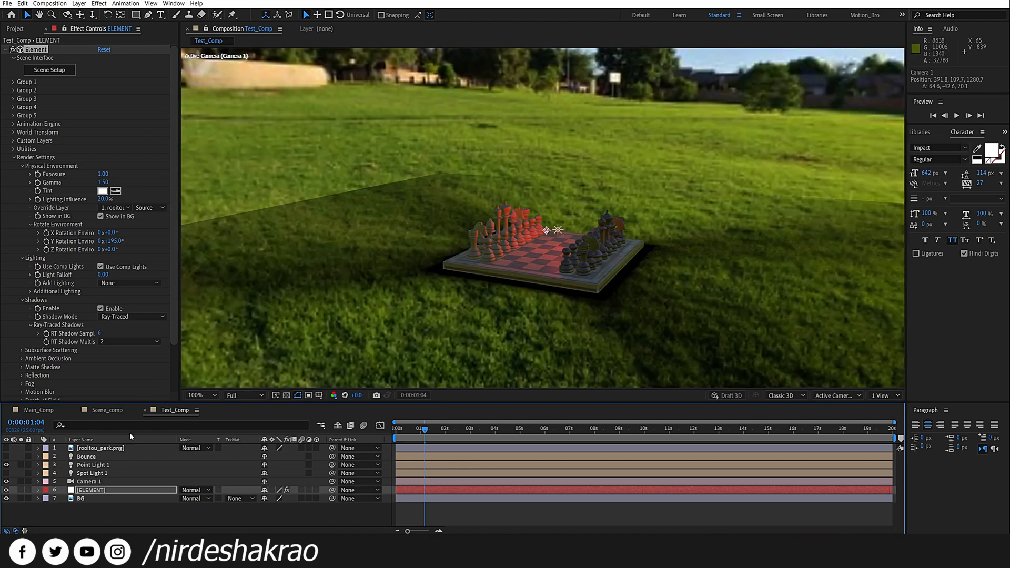
click(88, 490)
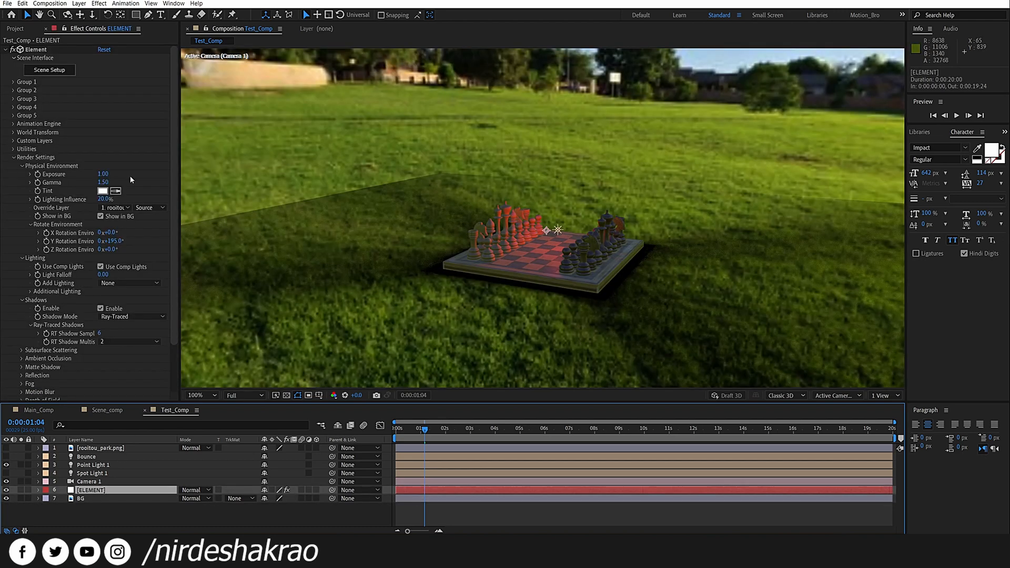
click(66, 71)
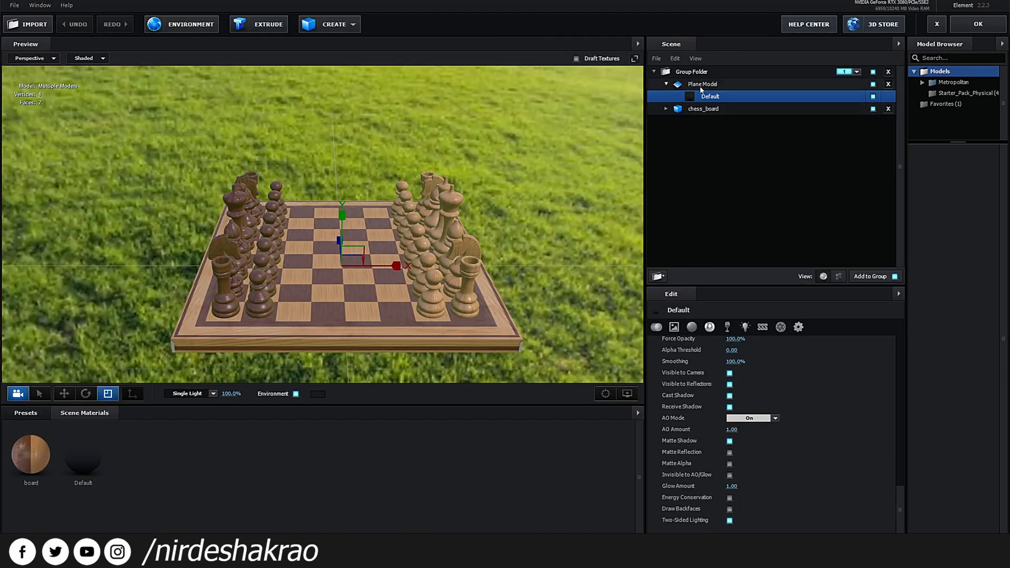
click(702, 85)
scroll(332, 251, down, 5)
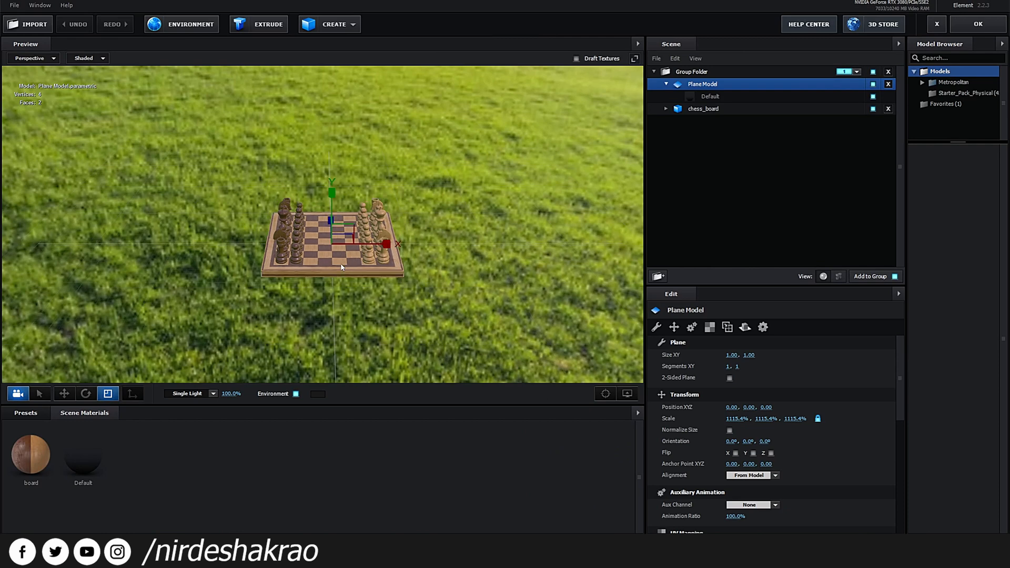
scroll(332, 252, down, 3)
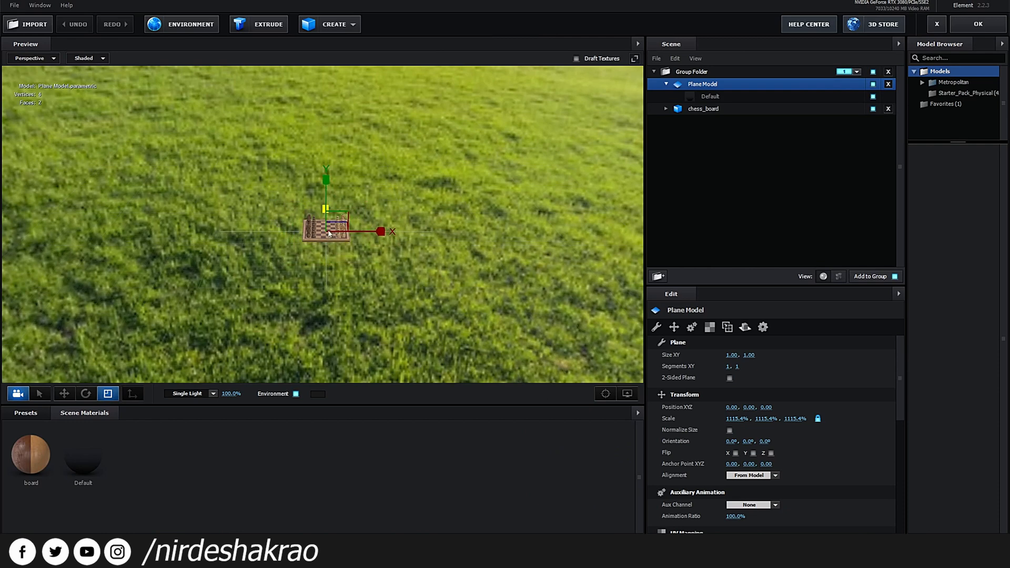
drag(329, 233, 610, 178)
click(977, 24)
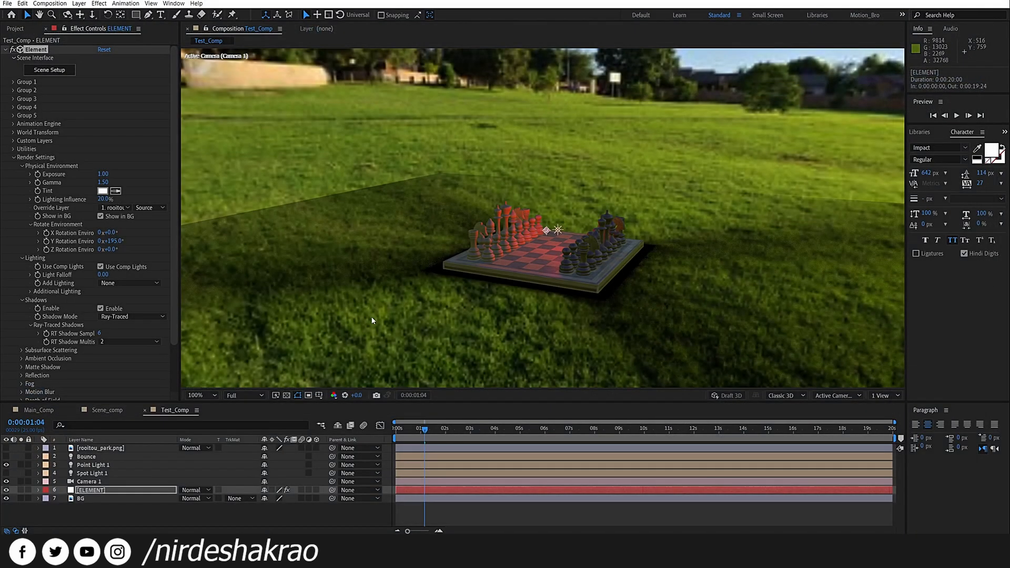
scroll(379, 310, down, 3)
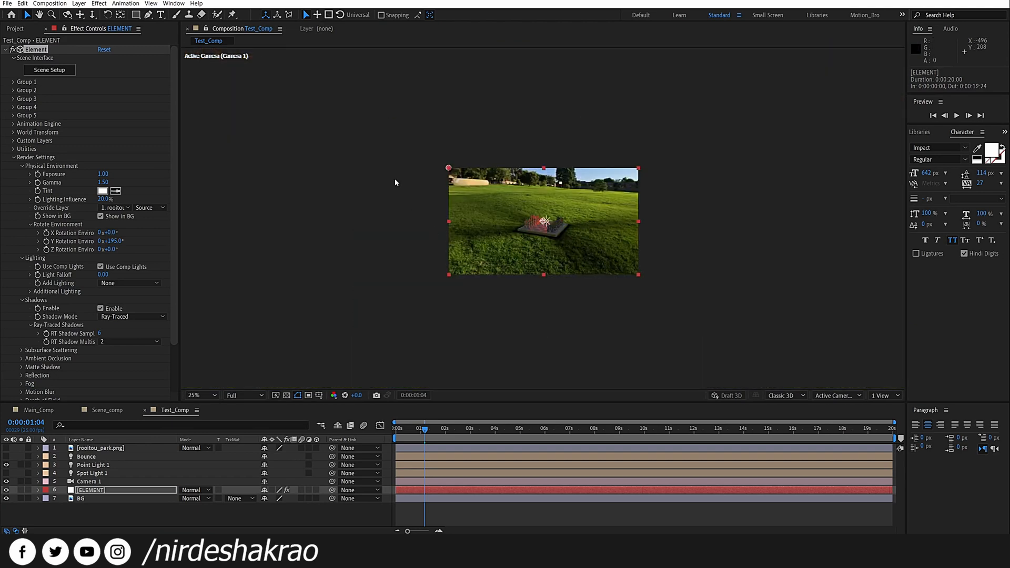
scroll(479, 235, up, 2)
scroll(490, 257, up, 1)
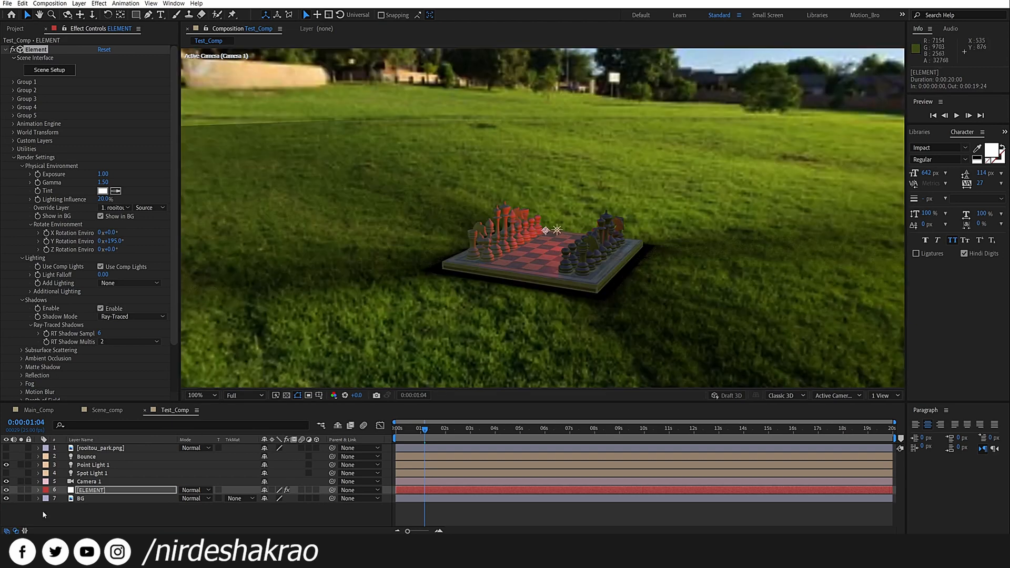
- Turn on Spot Light 1 alongside Point Light 1 and view their combined light and shadows on the board and grass
click(95, 465)
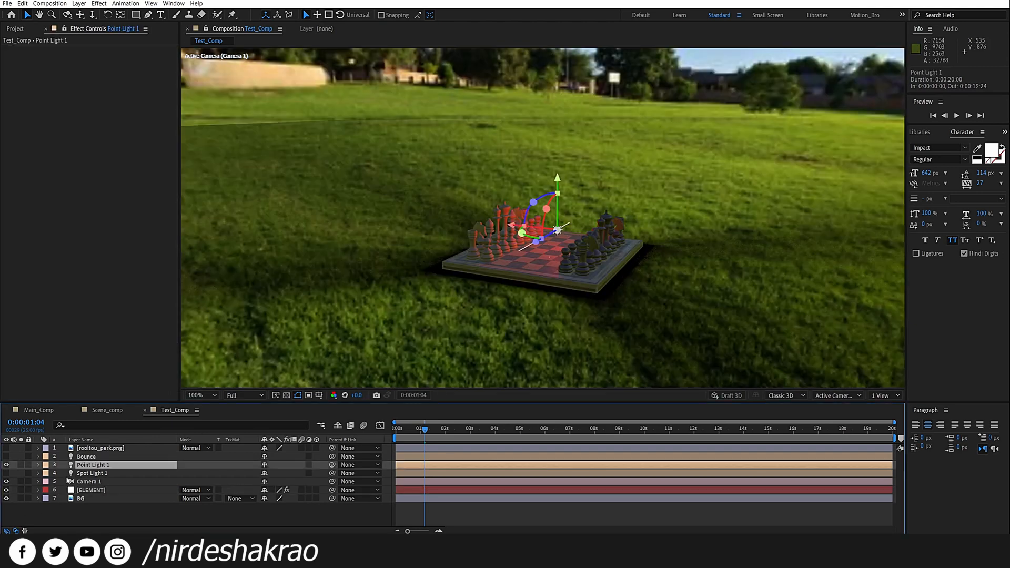
click(6, 473)
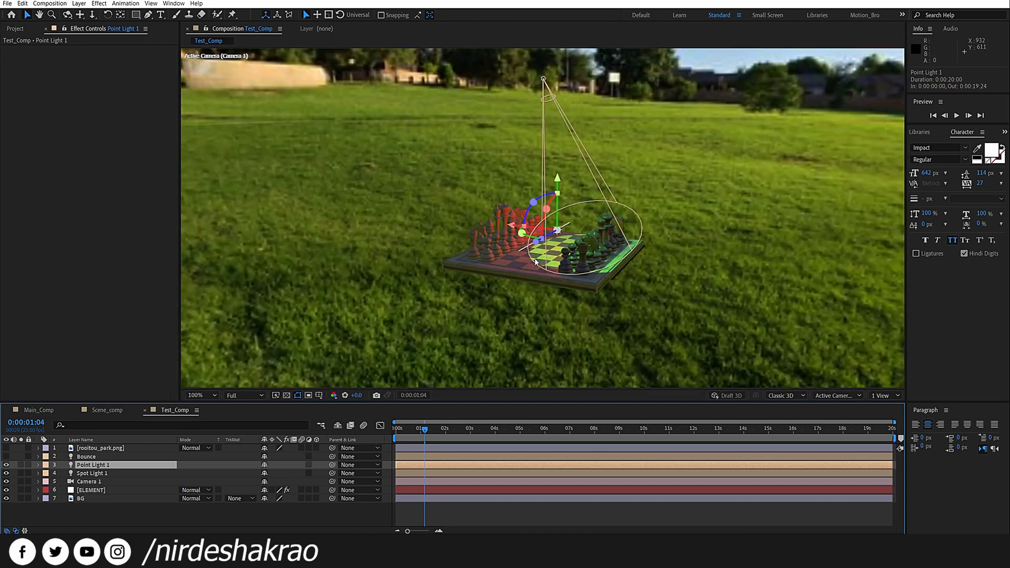
click(6, 473)
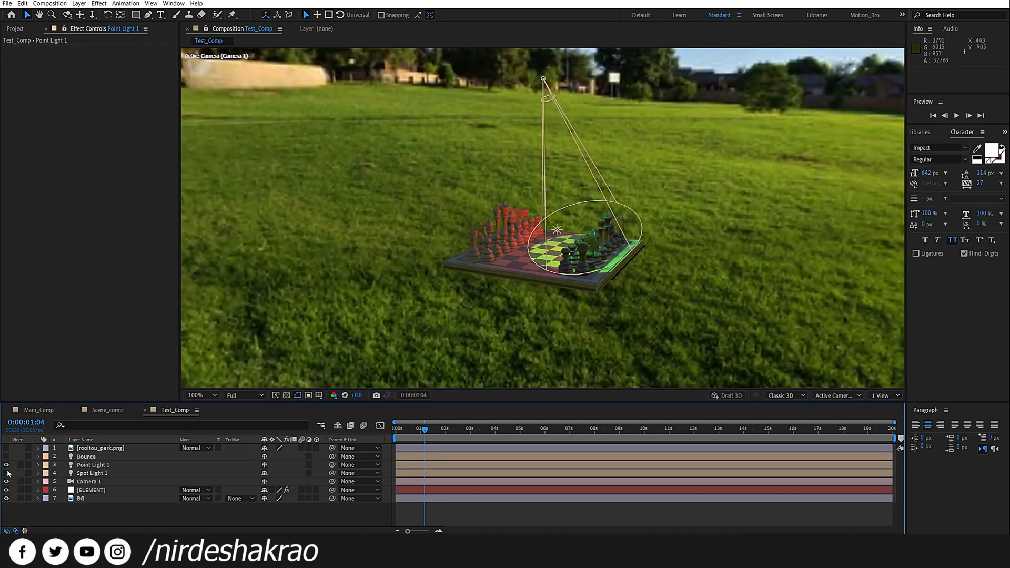
click(7, 473)
drag(610, 308, 624, 318)
key(v)
key(comma)
- Try rotating the physical environment to 262° on Y and 41° on X
click(89, 490)
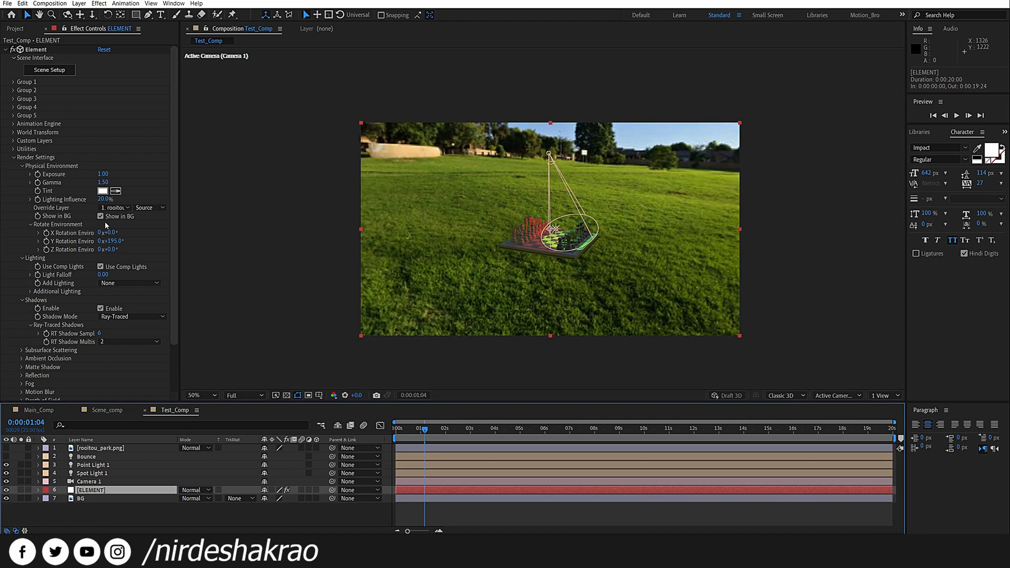
drag(112, 241, 151, 244)
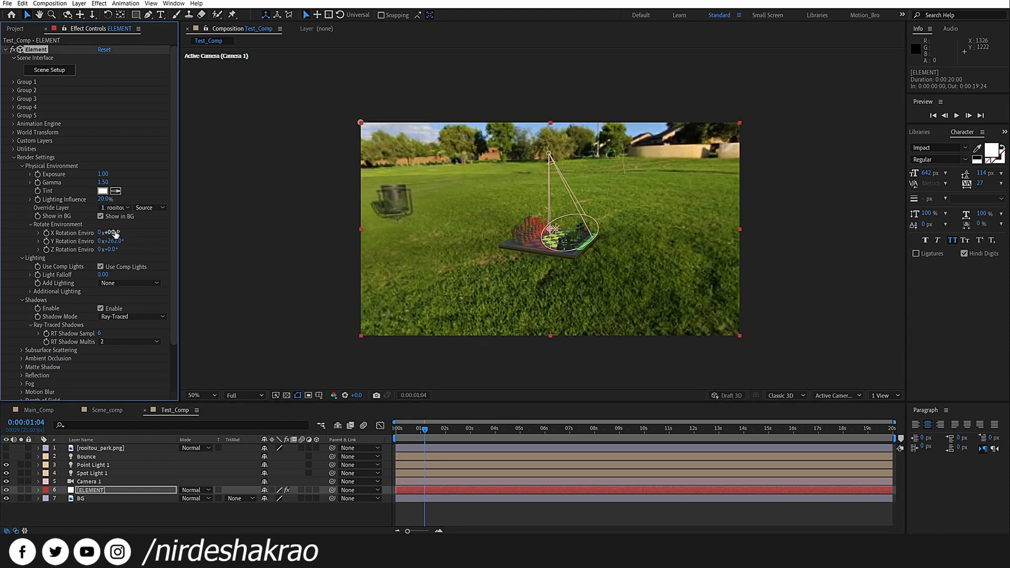
drag(119, 232, 140, 236)
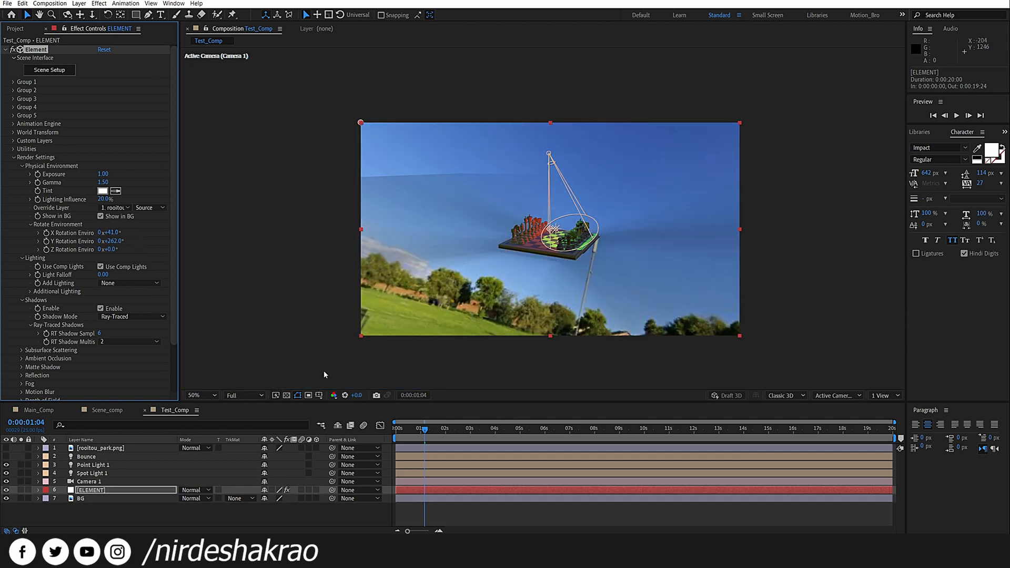
- Turn off Point Light 1 and Spot Light 1
click(286, 348)
click(241, 395)
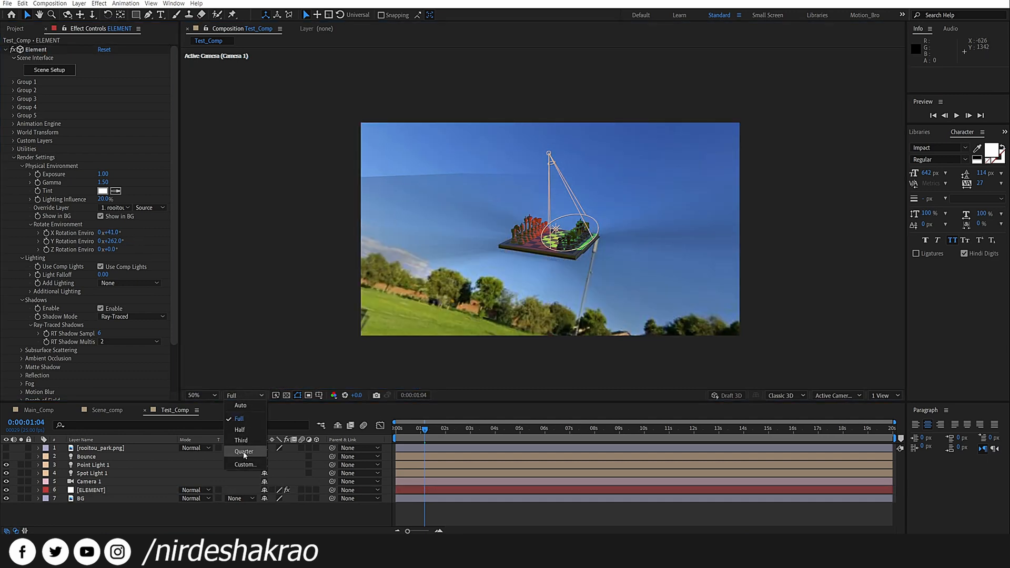
click(73, 470)
drag(6, 465, 6, 474)
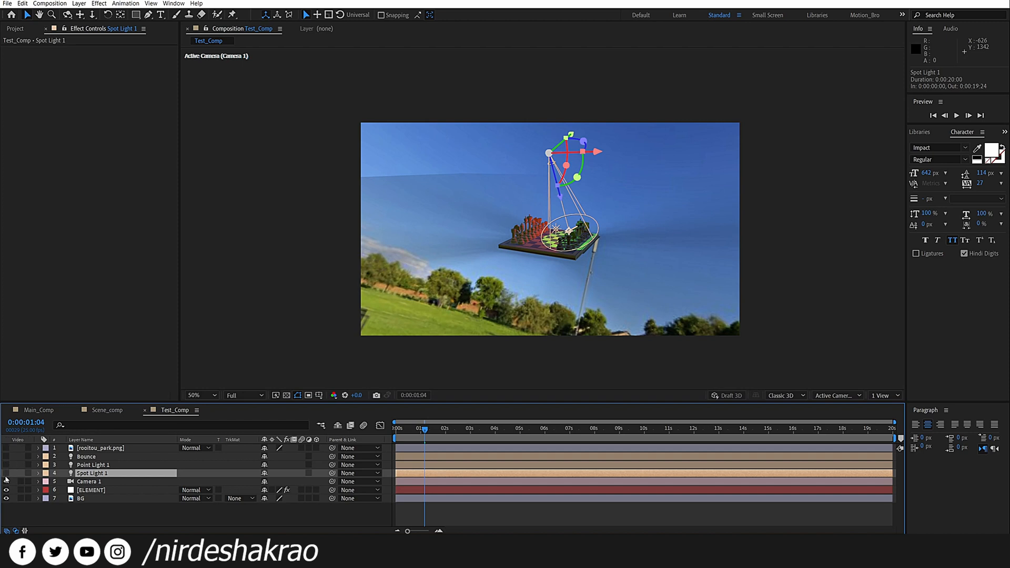
- Try tilting the environment by 17° on X and 12° on Z, and turn its Y rotation to 1x+115°
click(86, 492)
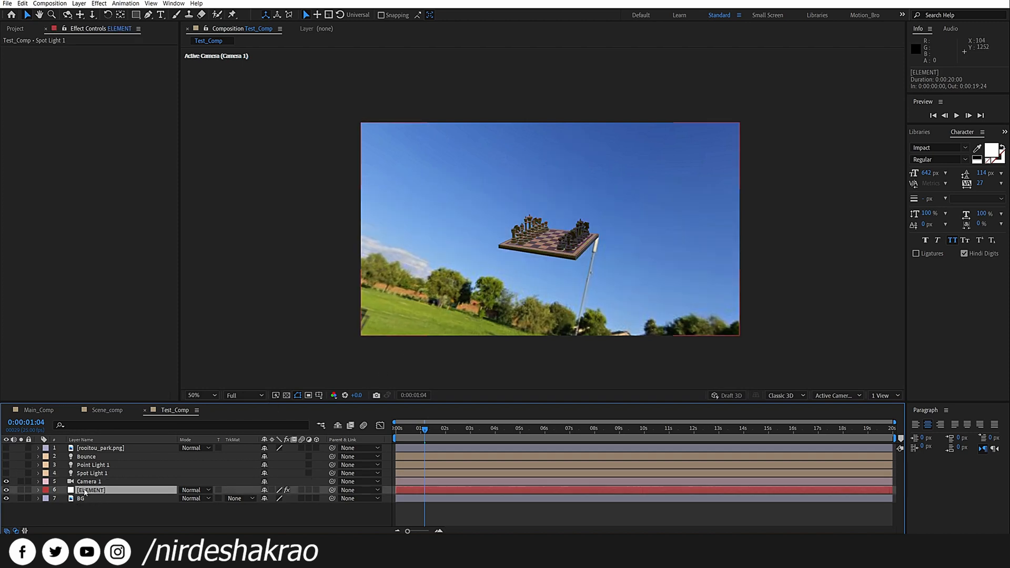
drag(113, 234, 123, 252)
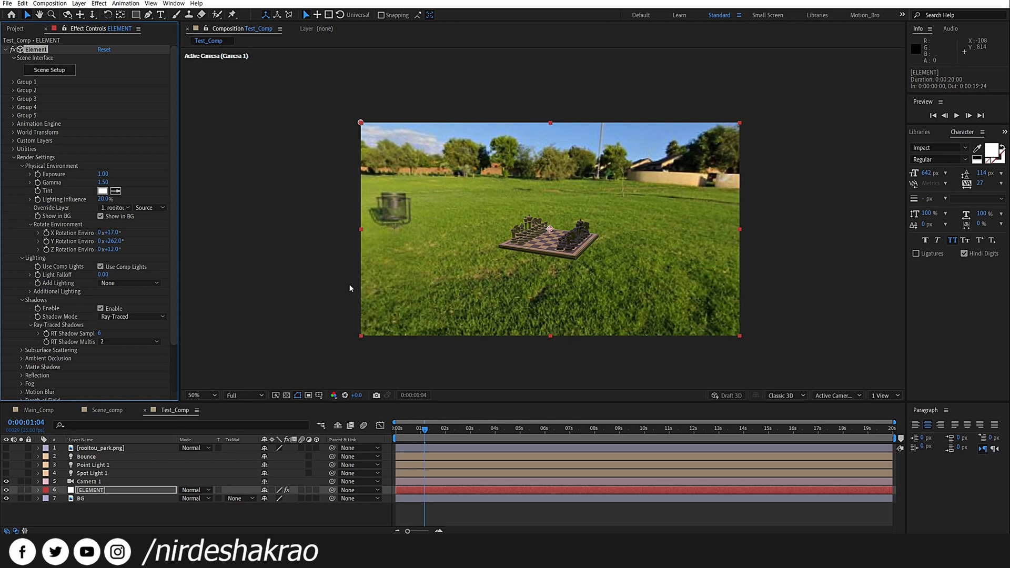
drag(111, 241, 178, 253)
drag(118, 233, 110, 236)
- Reset the environment's X and Z rotations to 0° and set its Y rotation to 1x+121°
click(108, 233)
text(0)
key(Return)
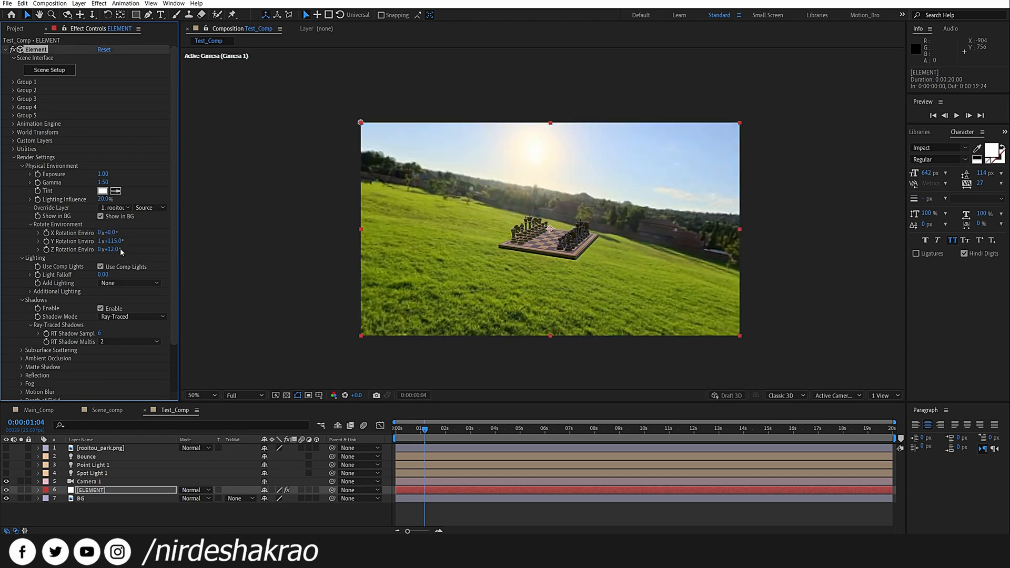
click(111, 250)
text(0)
key(Return)
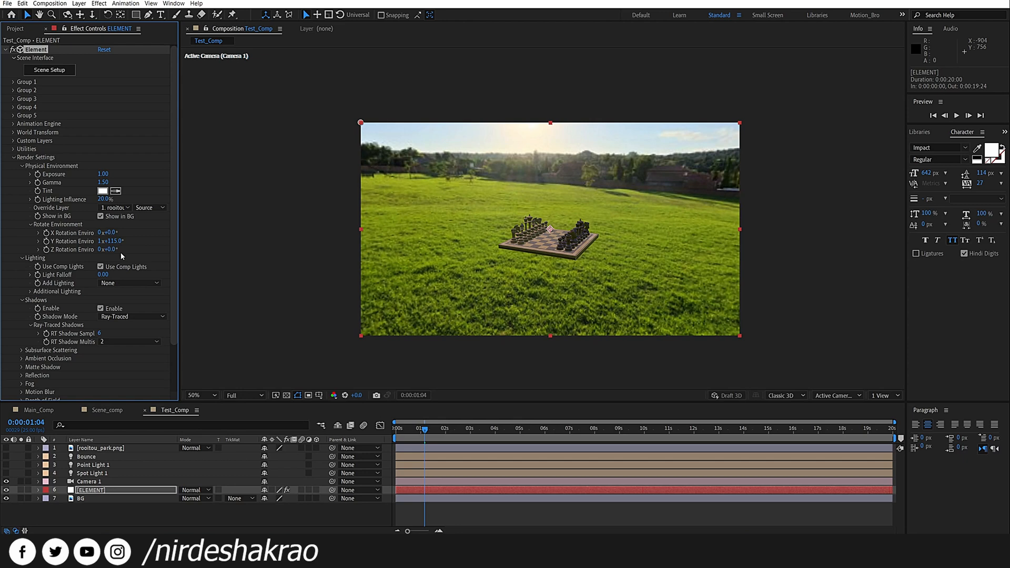
drag(117, 245, 119, 244)
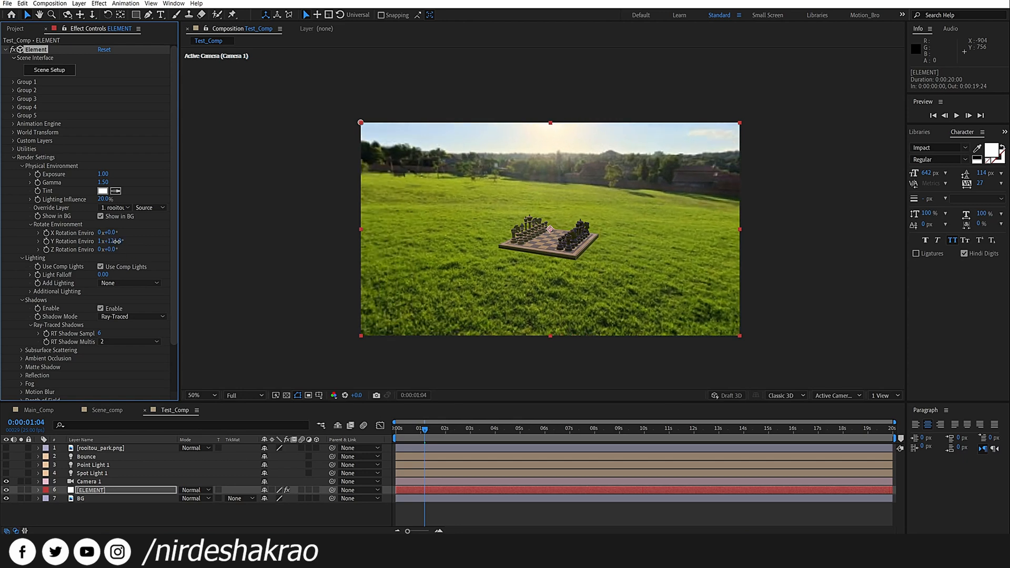
- Orbit Camera 1 down to a low view of the board and try the Natural preset as added lighting
mouse_move(473, 264)
mouse_down()
mouse_move(468, 251)
mouse_move(471, 261)
mouse_up()
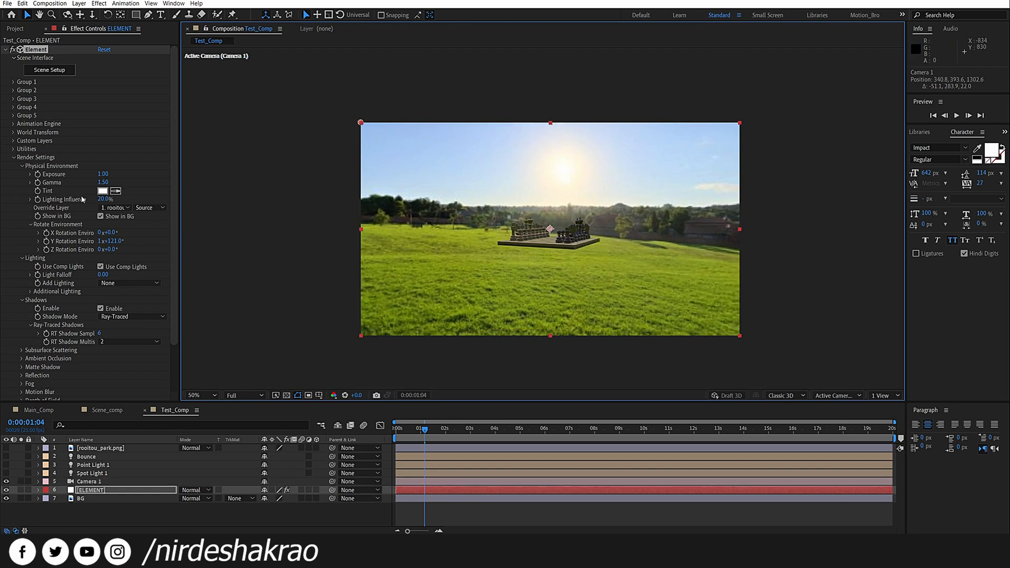
scroll(77, 302, down, 2)
scroll(77, 278, down, 2)
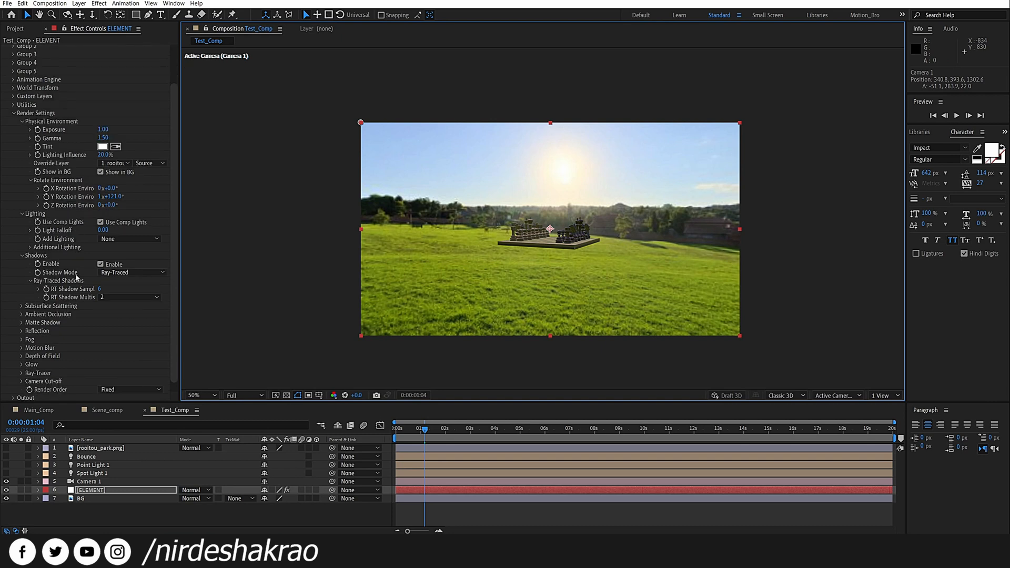
click(129, 239)
click(132, 400)
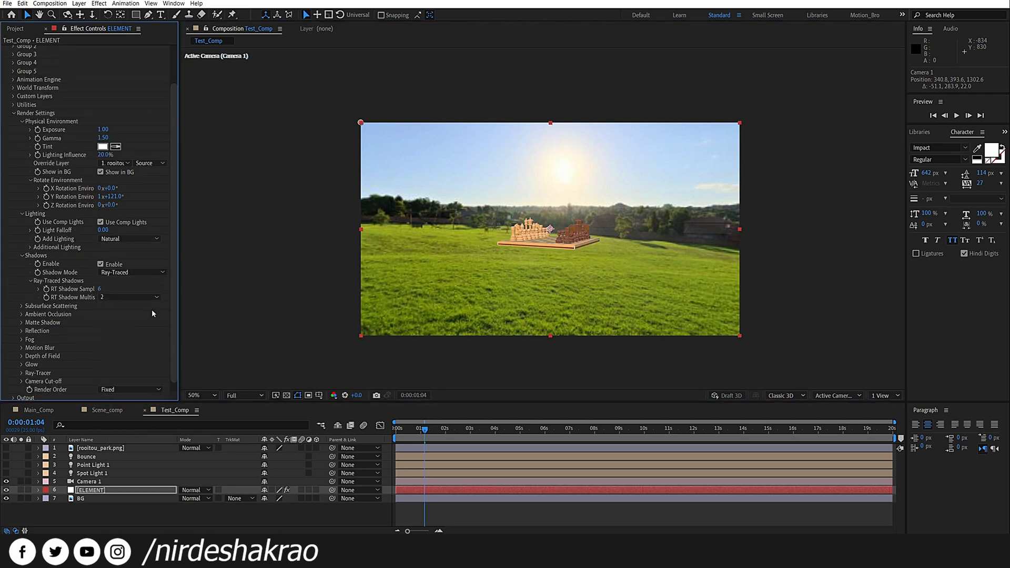
- Move Camera 1 to a closer, higher view of the chess board and set Add Lighting to Sun Set
click(147, 240)
click(486, 254)
drag(496, 263, 499, 273)
drag(399, 285, 527, 201)
click(125, 244)
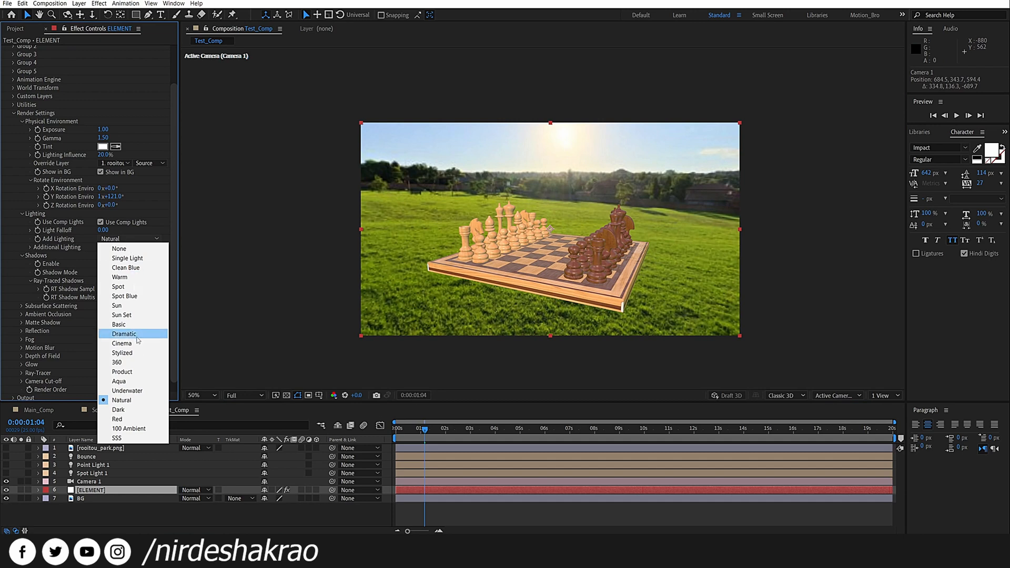
click(139, 319)
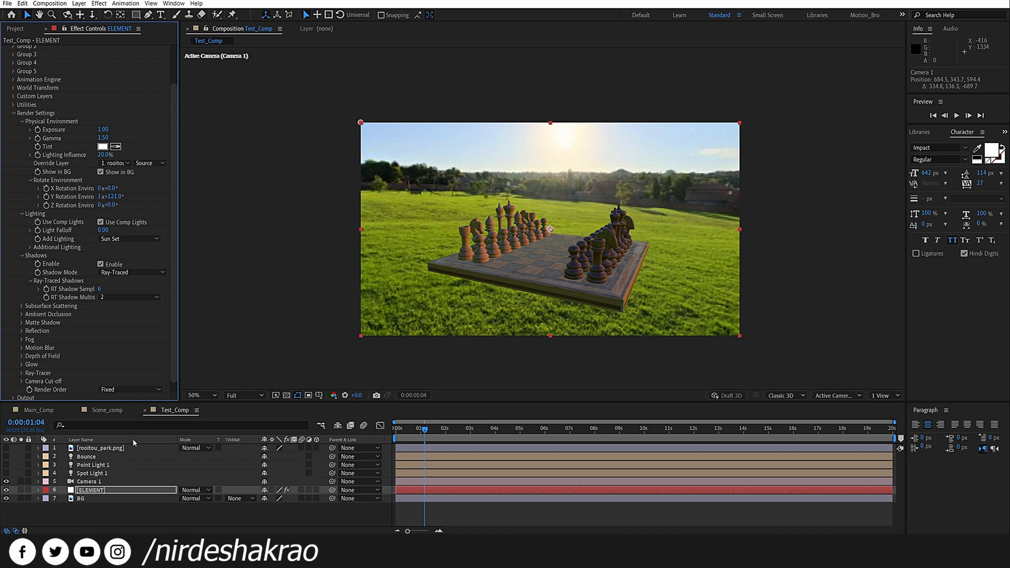
- Switch to Main_Comp, fit the whole frame in view and orbit Camera 1 around the E3D title scene
click(39, 410)
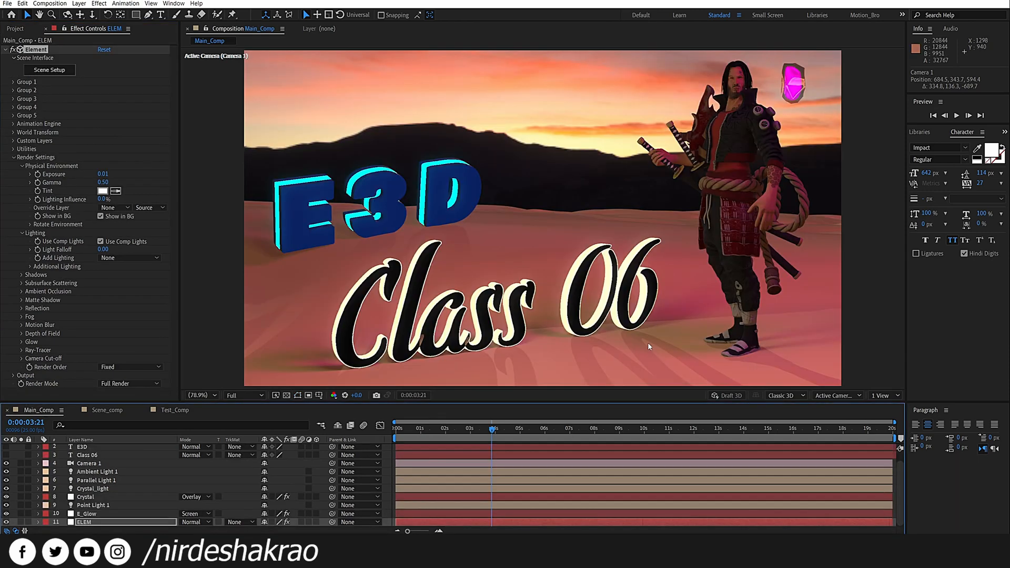
key(comma)
scroll(656, 323, up, 1)
scroll(656, 323, down, 1)
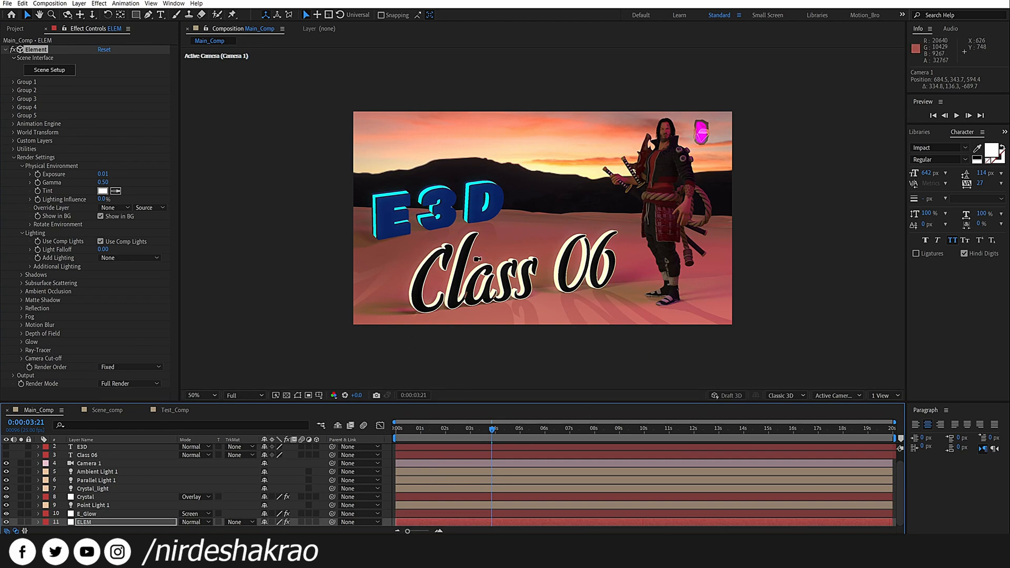
drag(486, 261, 516, 252)
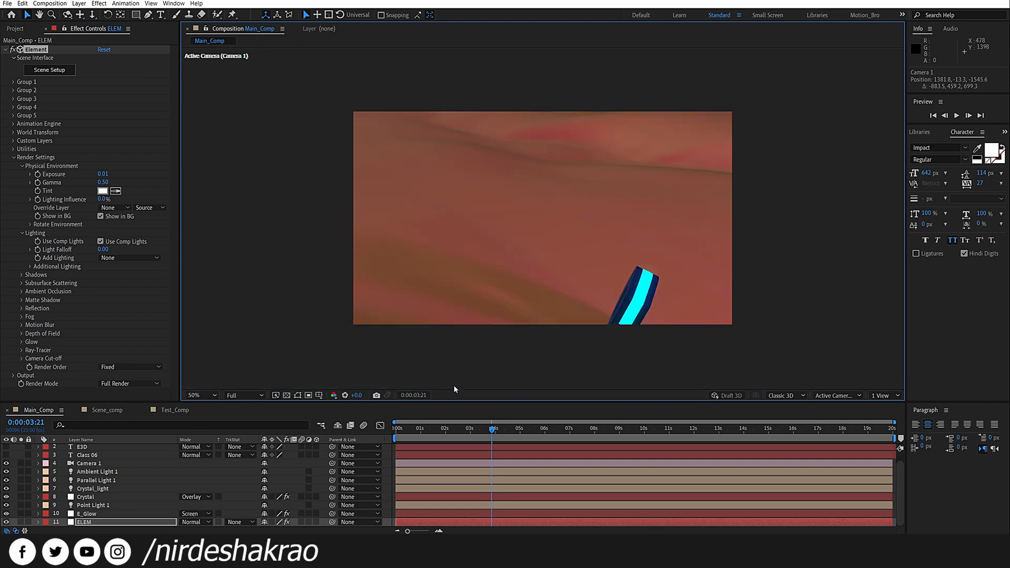
- Set the preview resolution to Quarter and orbit Camera 1 toward the sunset sky
click(260, 396)
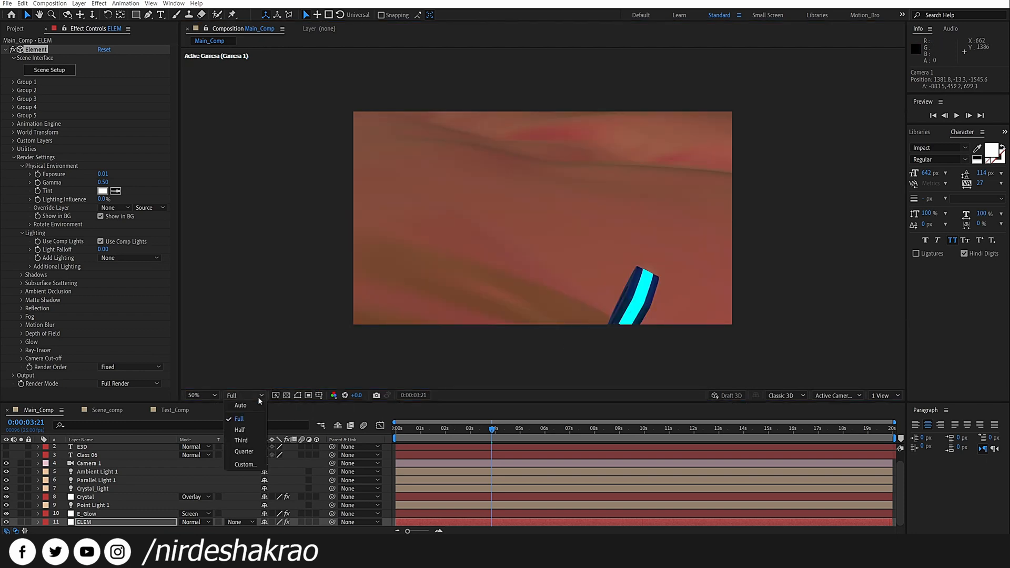
click(247, 454)
drag(480, 298, 472, 268)
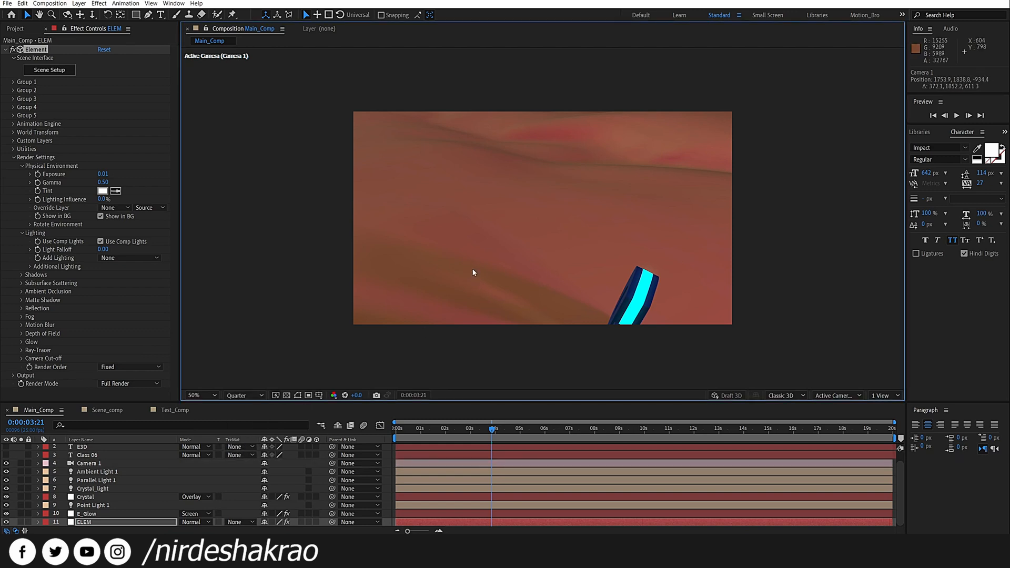
drag(478, 291, 484, 280)
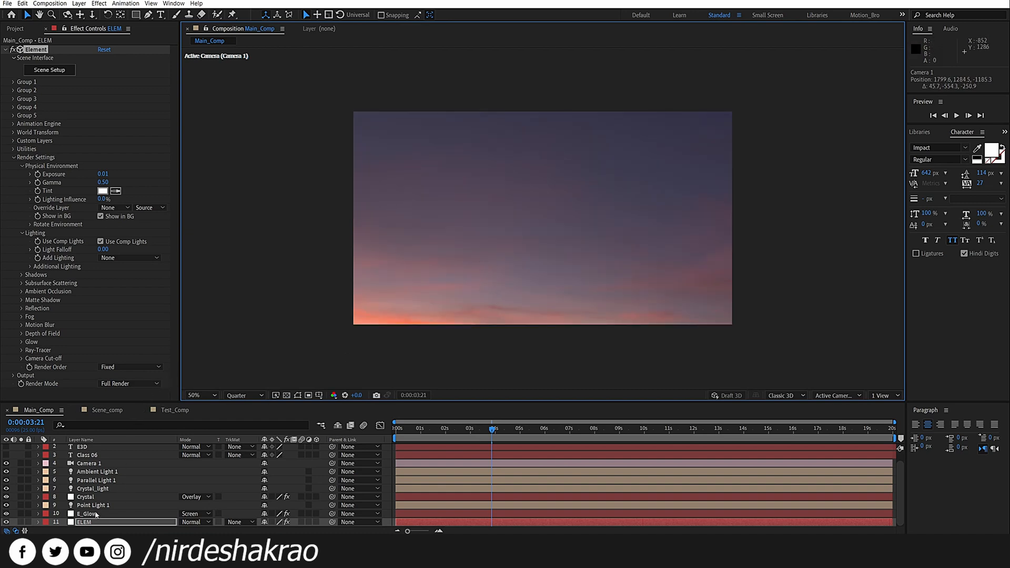
- Hide the E_Glow layer and edit the ray-traced shadow sample count in the ELEM layer's Element shadow settings
click(6, 521)
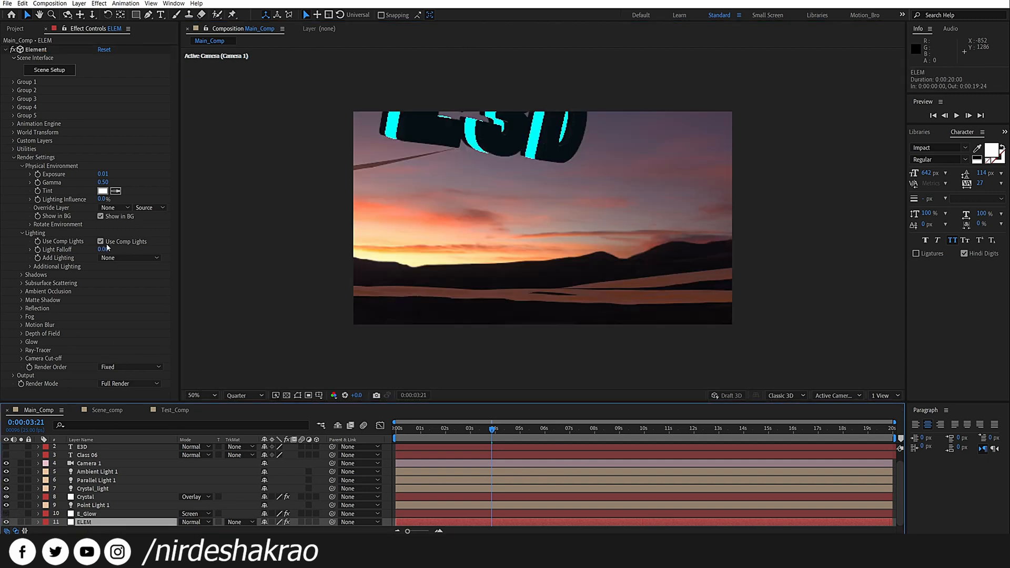
click(22, 275)
click(100, 308)
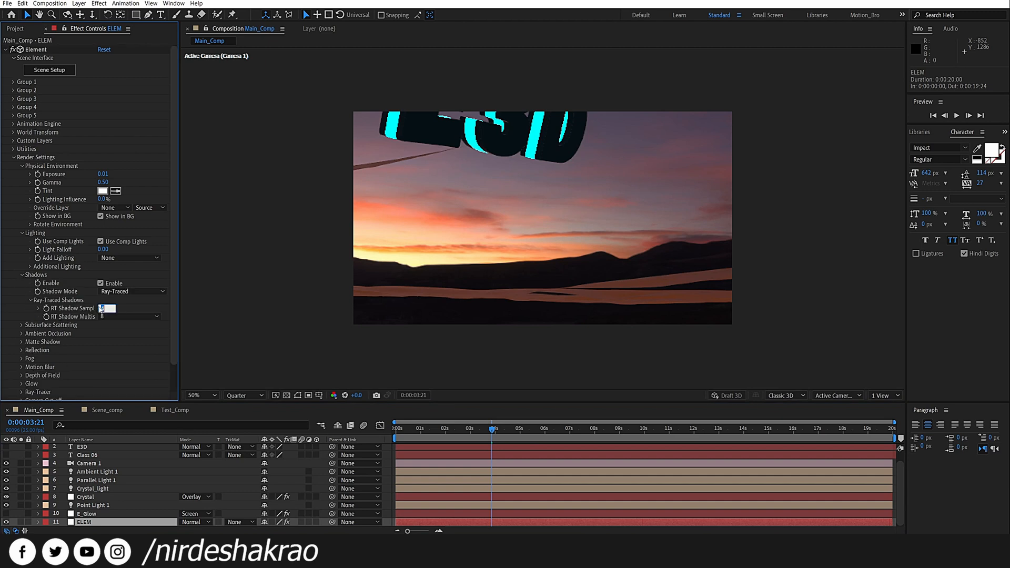
key(Return)
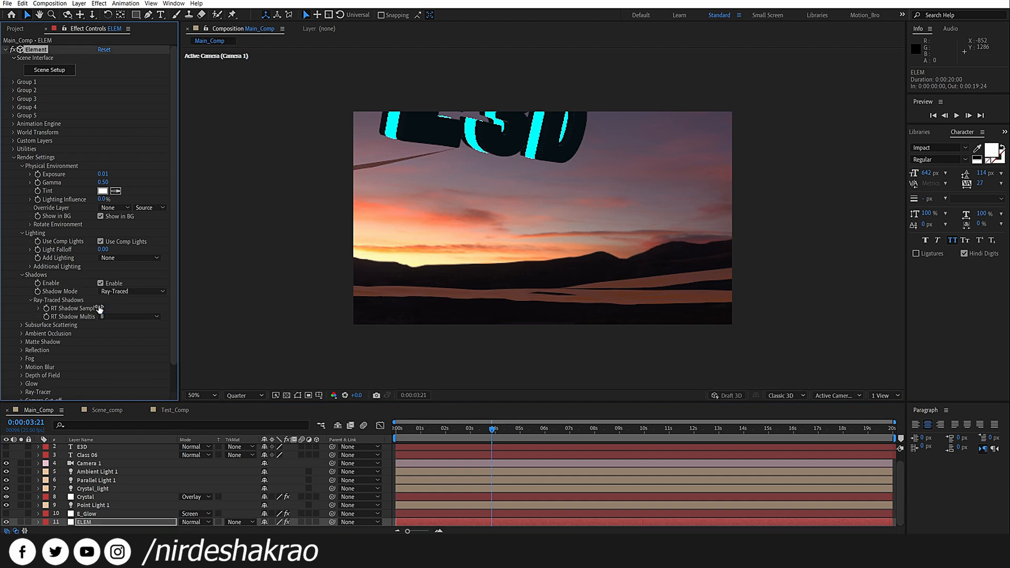
- Hide the Crystal layer and orbit Camera 1 from the sunset sky down to the samurai on the desert ground
click(525, 233)
drag(584, 320, 480, 181)
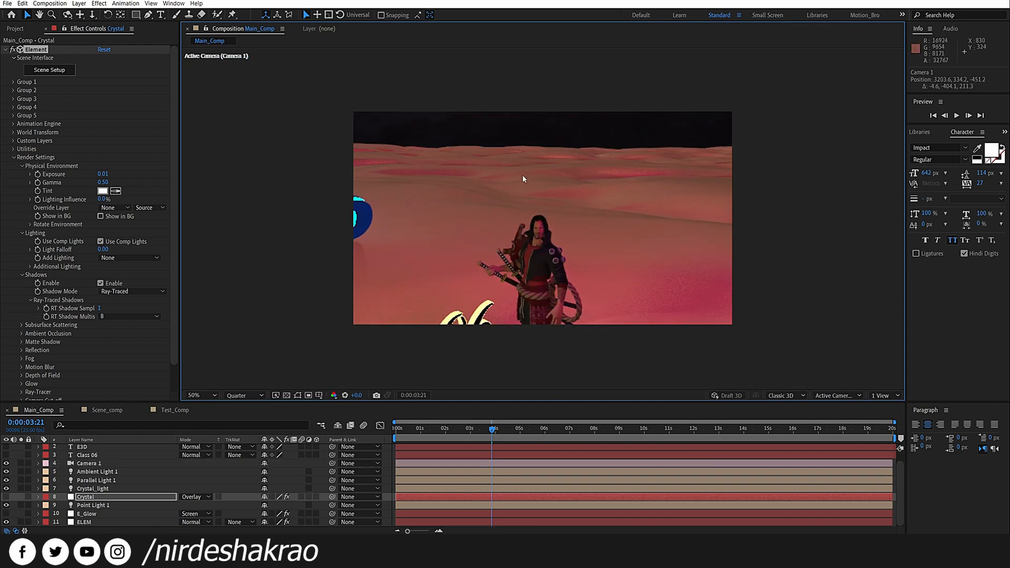
- Switch to the browser and examine the Cyberpunk samuraï and TEC - Calidious Desert models on Sketchfab, rotating the desert view
key(alt+Tab)
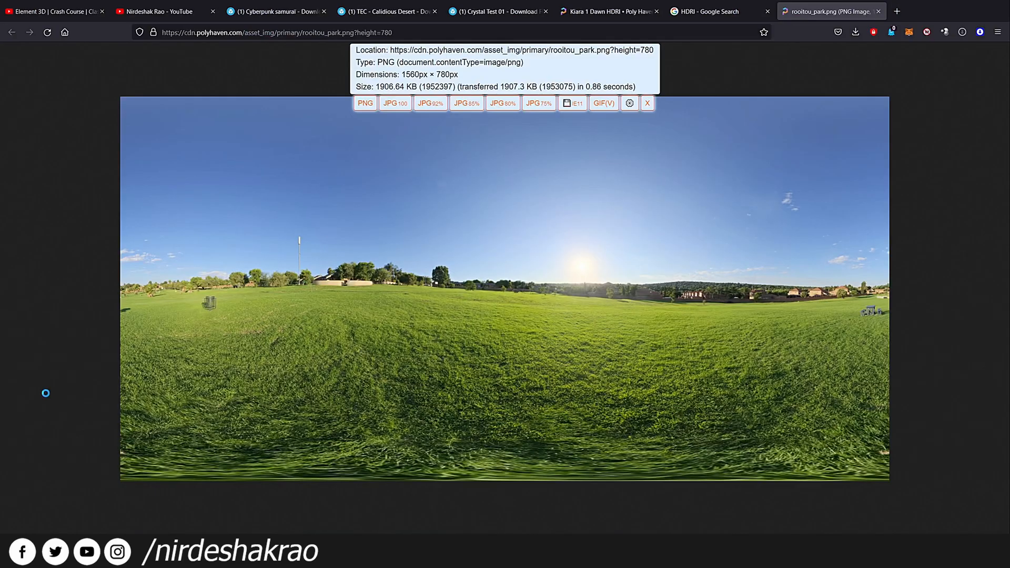
click(175, 11)
click(288, 12)
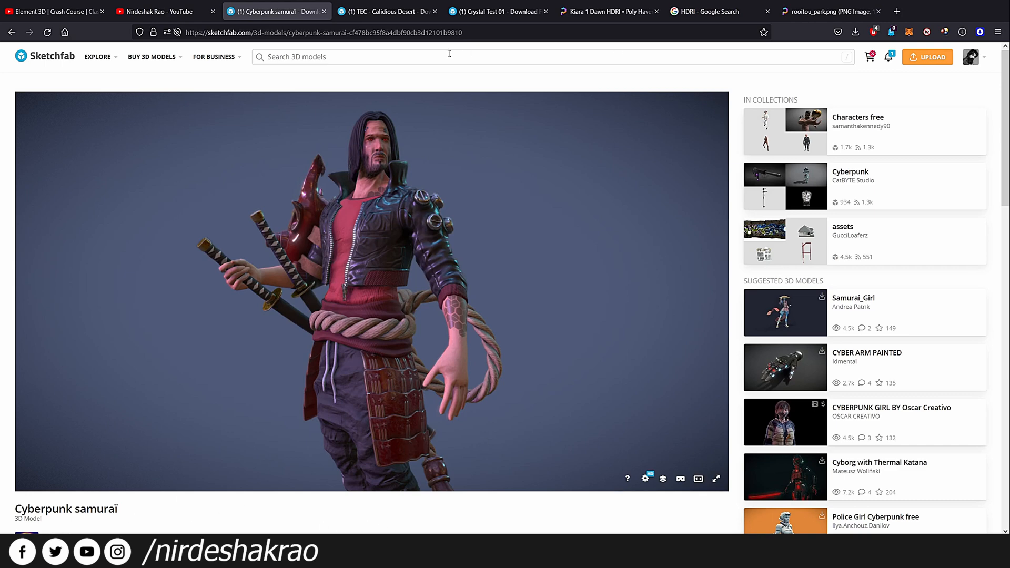
click(378, 14)
drag(424, 341, 445, 347)
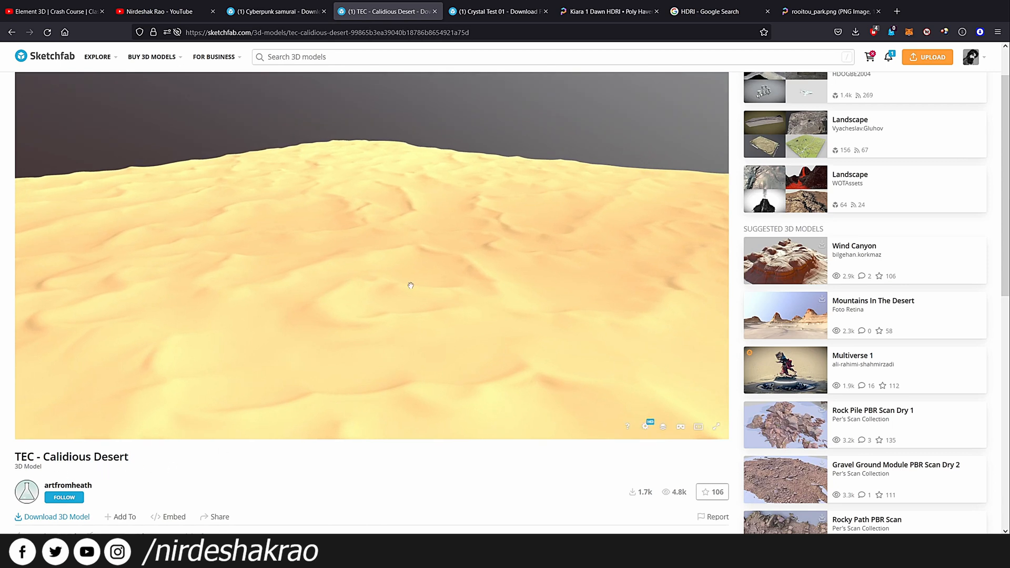
drag(272, 283, 325, 247)
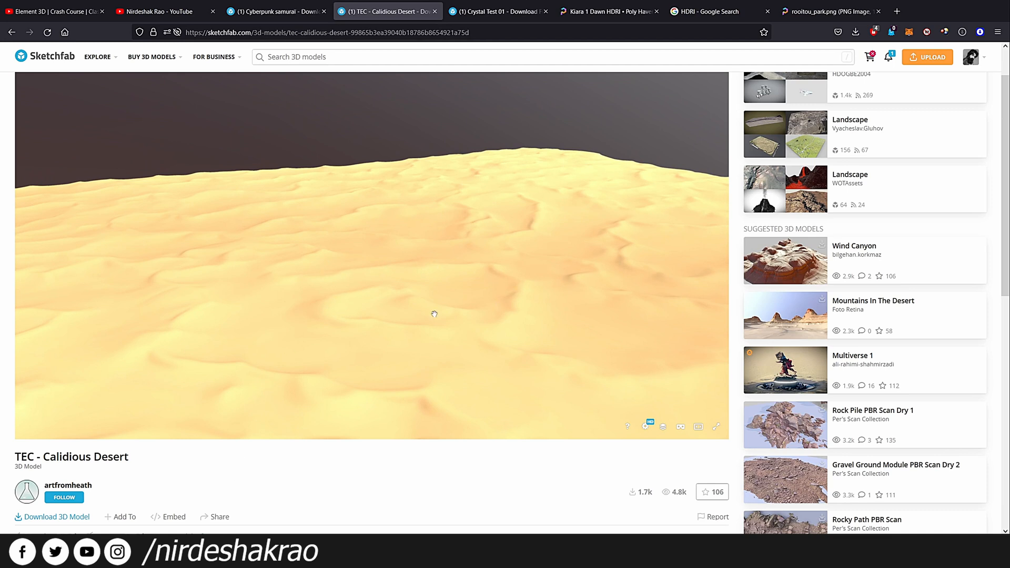
mouse_move(434, 251)
mouse_down()
mouse_move(412, 253)
mouse_move(429, 256)
mouse_move(430, 246)
mouse_move(433, 257)
mouse_up()
drag(524, 267, 498, 267)
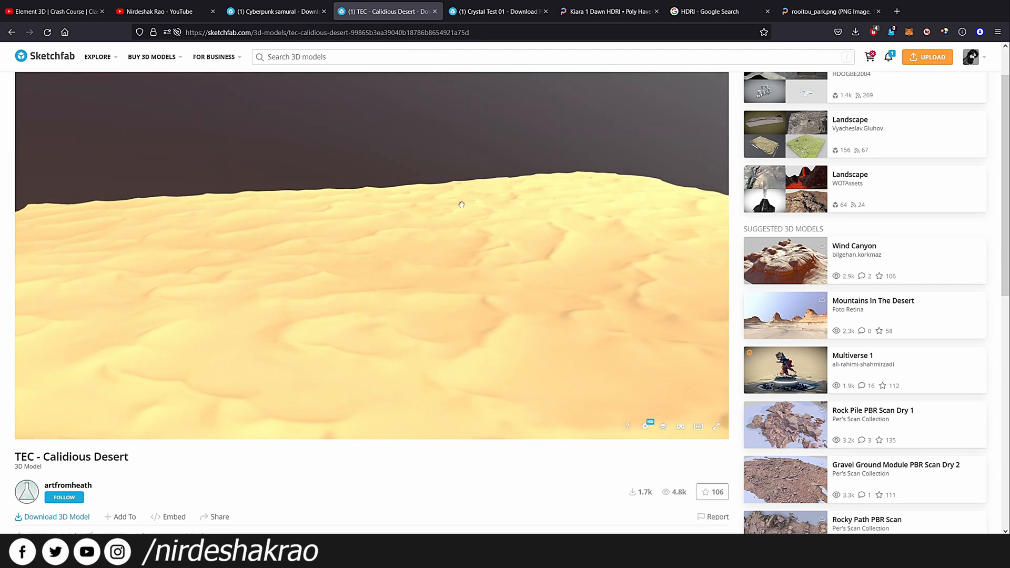
- Rotate the Cyberpunk samuraï model, and view the Crystal Test 01 model in its Static pose from another angle
click(279, 11)
drag(416, 253, 457, 252)
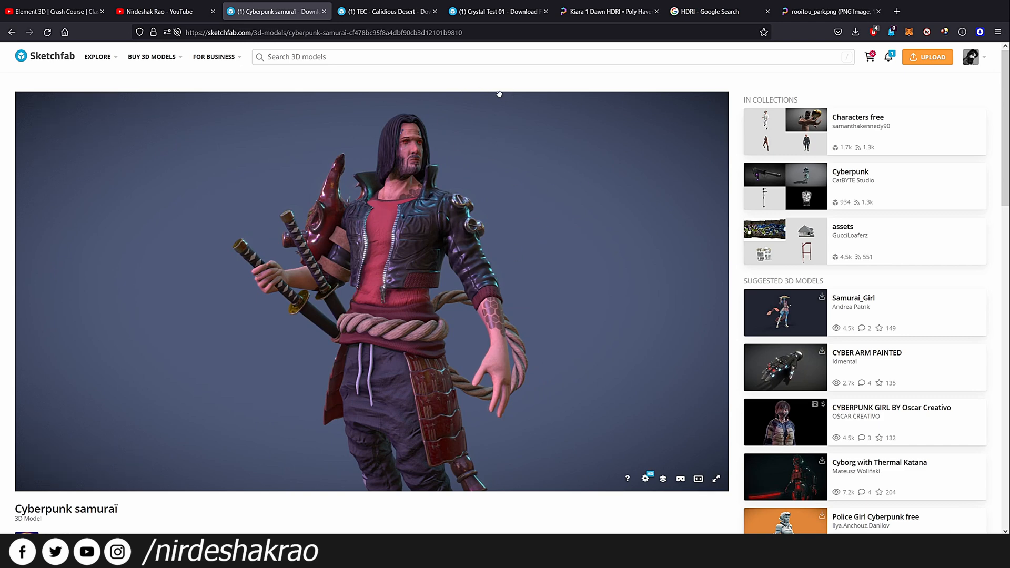
click(500, 11)
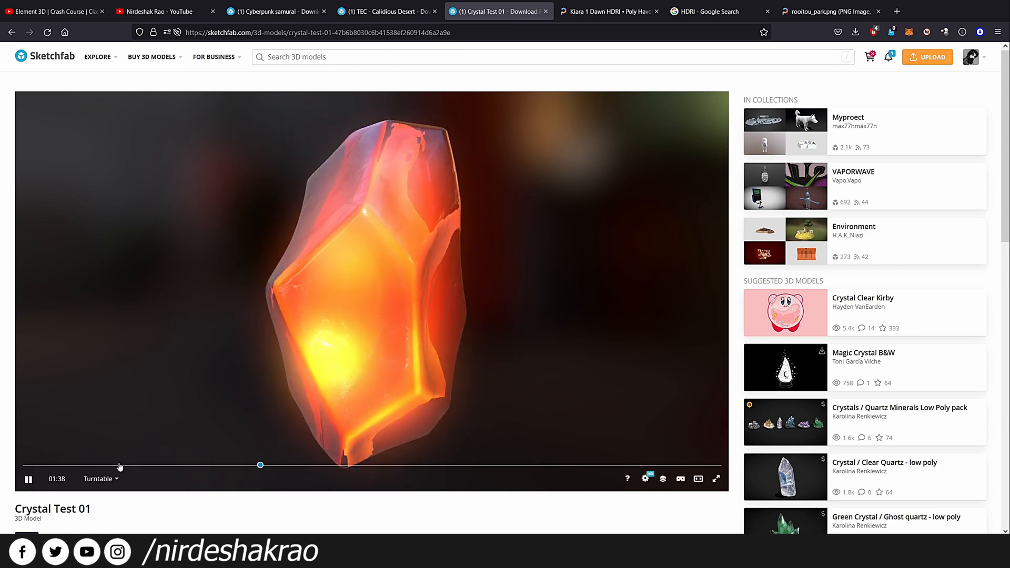
click(100, 479)
click(99, 447)
drag(399, 380, 364, 399)
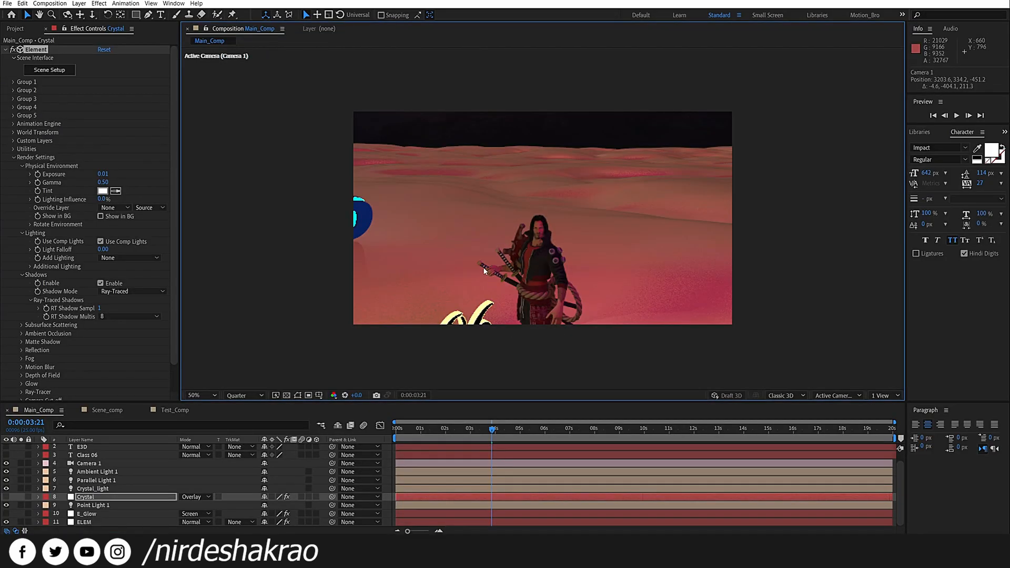
- Return to After Effects and orbit Camera 1 to frame the E3D and Class 06 titles with the samurai under the sunset sky
drag(537, 315, 621, 253)
drag(490, 306, 544, 386)
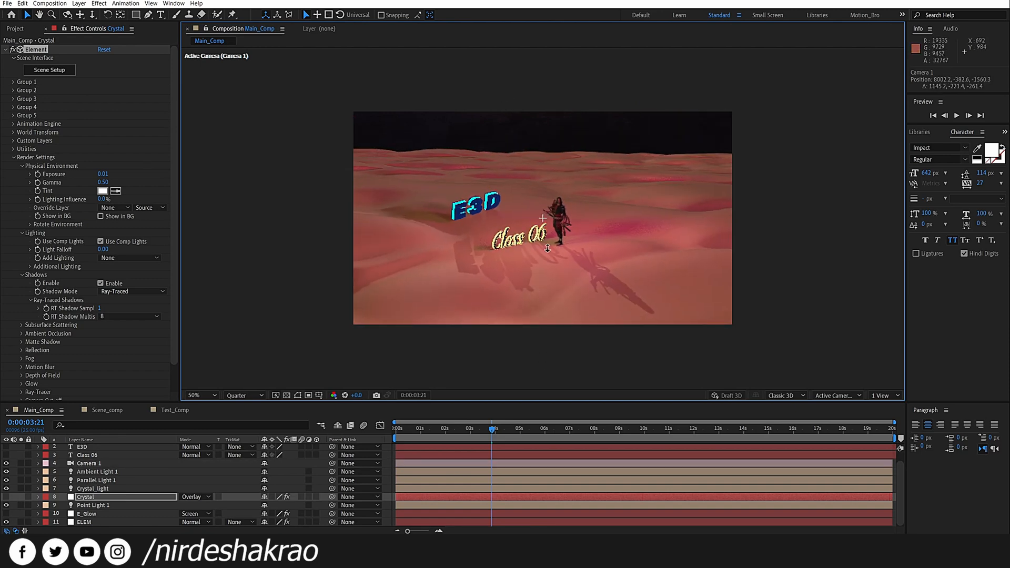
mouse_move(548, 248)
mouse_down()
mouse_move(518, 223)
mouse_move(531, 220)
mouse_move(539, 229)
mouse_move(528, 245)
mouse_up()
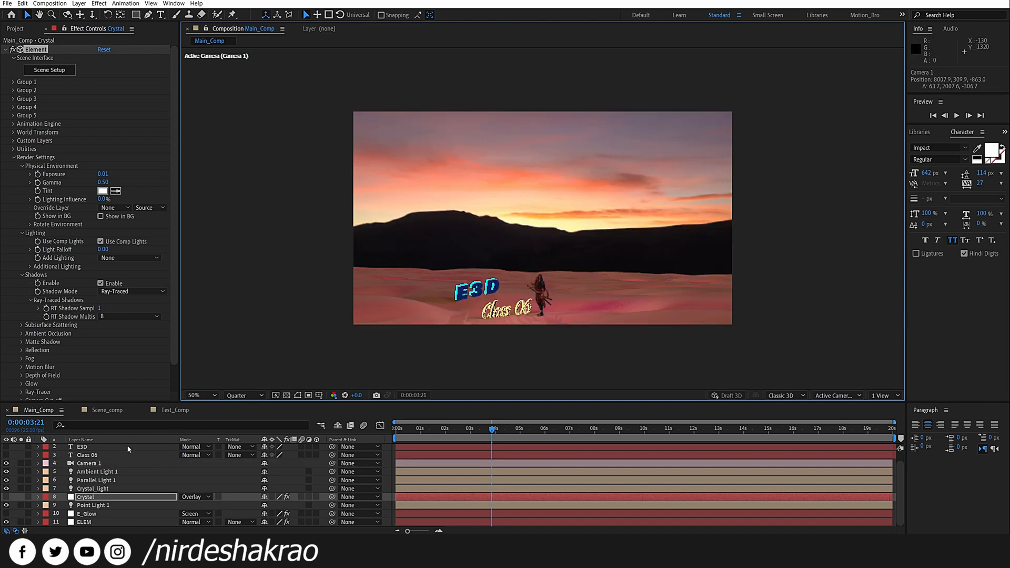
- Switch to the browser and look at the Kiara 1 Dawn HDRI page on Poly Haven
key(alt+Tab)
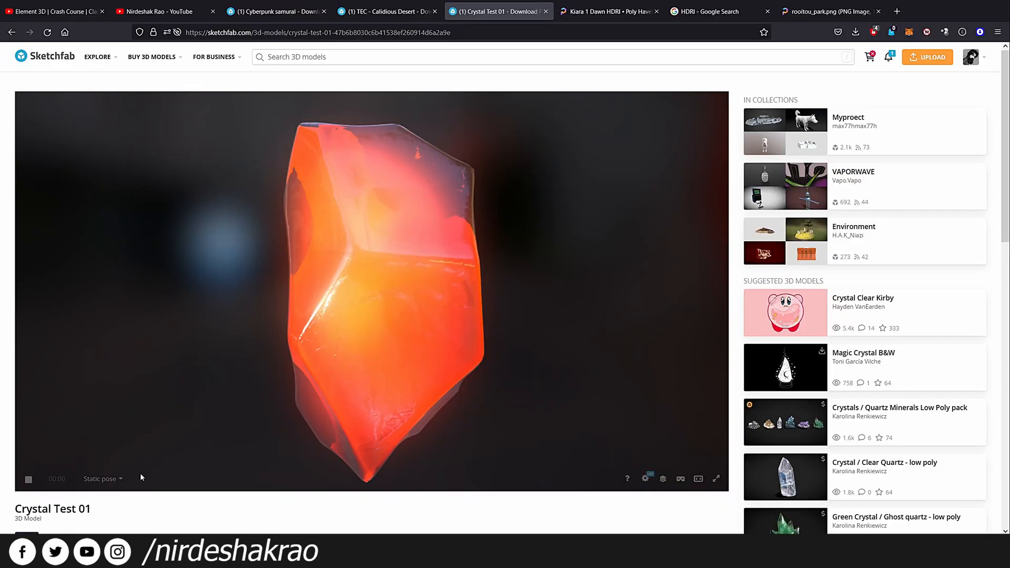
click(609, 14)
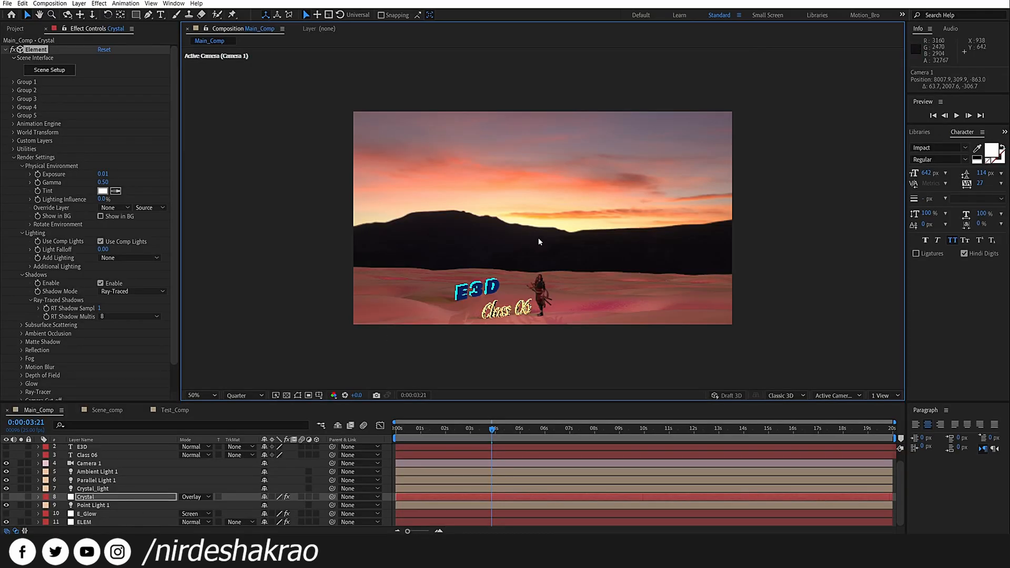
- Back in After Effects, toggle Show in BG off and on for the ELEM layer's environment and move Camera 1 closer to the titles
click(107, 522)
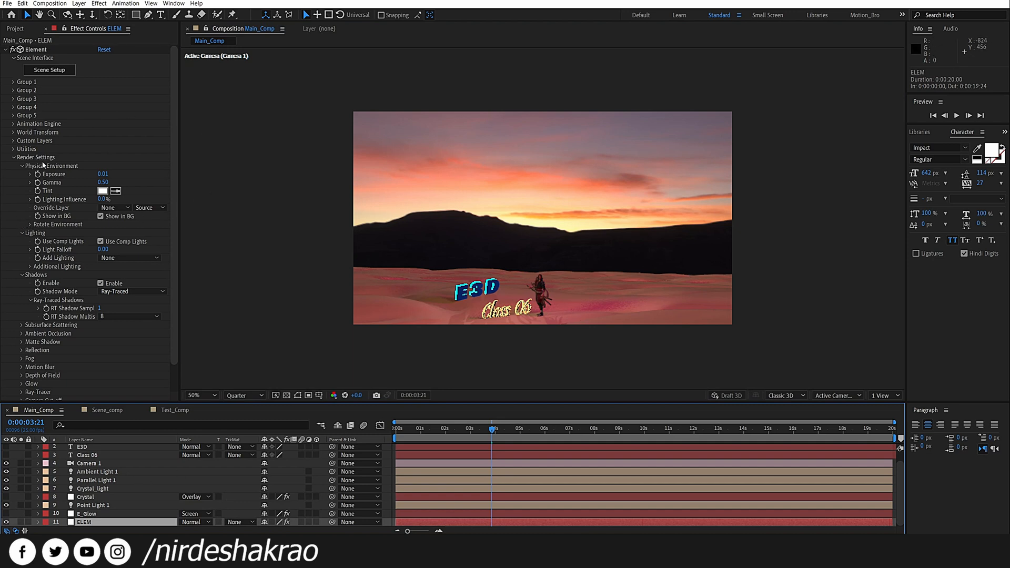
click(100, 216)
click(101, 216)
click(100, 217)
click(101, 217)
drag(494, 263, 465, 290)
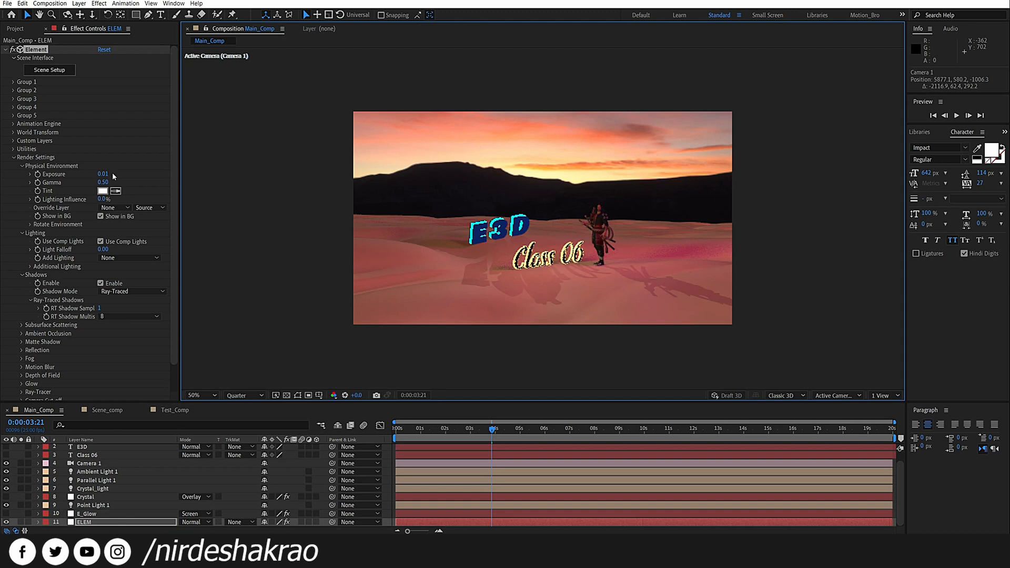
- Try a physical environment exposure of 1 on the ELEM layer and shift Camera 1 slightly to judge the lighting
click(103, 174)
text(1)
key(Return)
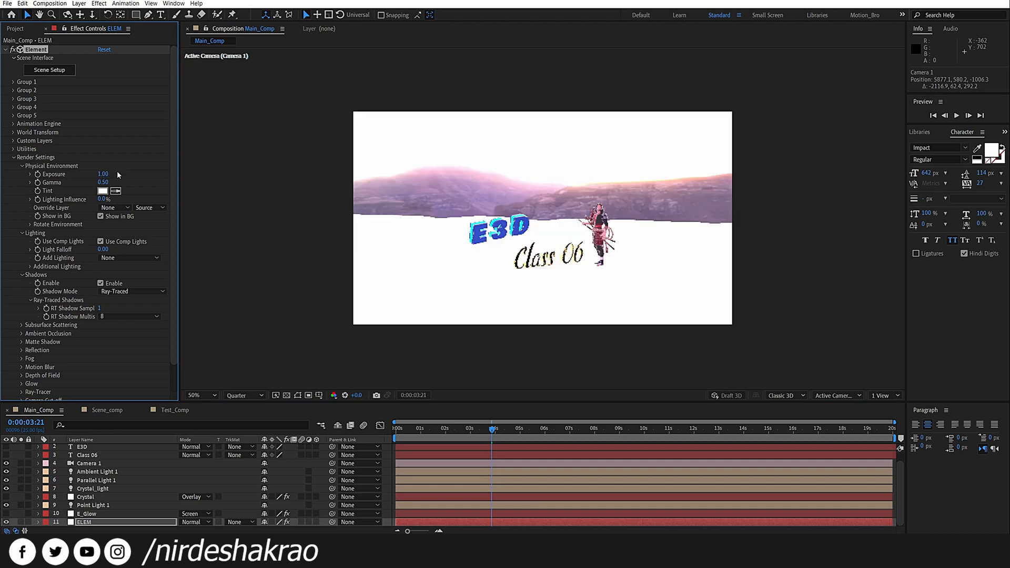
drag(459, 224, 456, 226)
click(204, 170)
- Try an environment exposure of 0.1 on the ELEM layer, and return it to 0.01
click(104, 173)
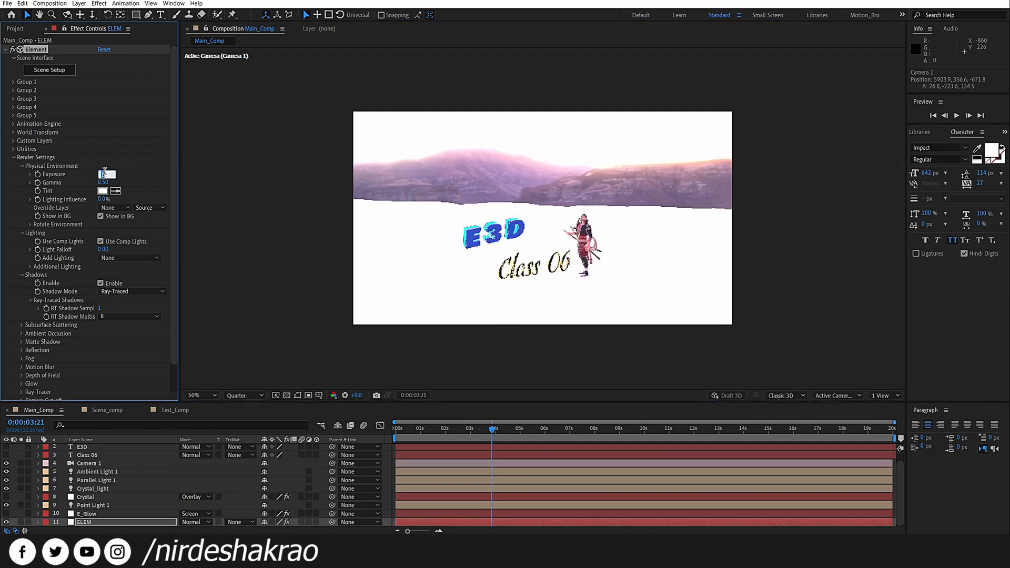
text(.1)
key(Return)
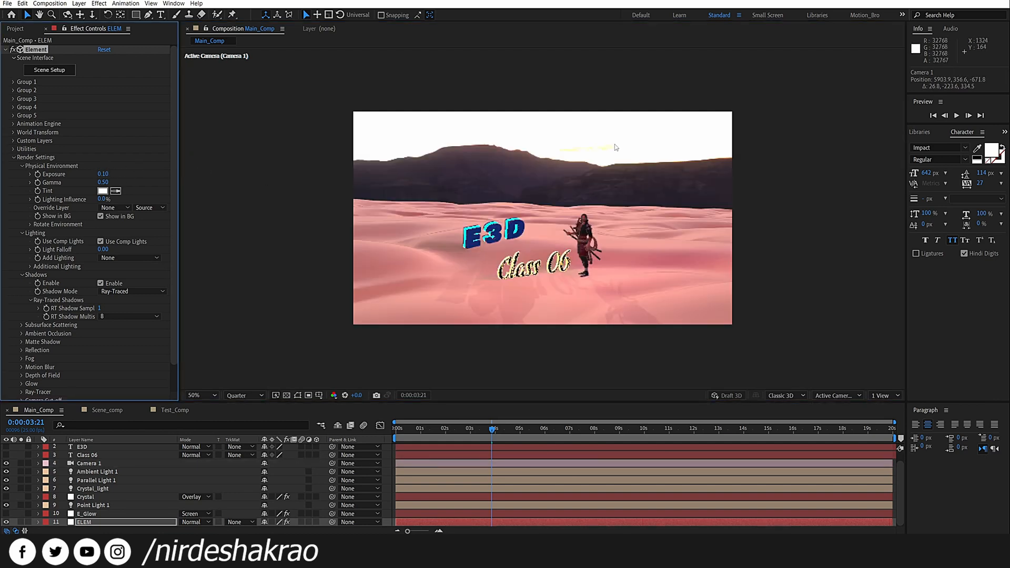
click(102, 174)
text(.01)
key(Return)
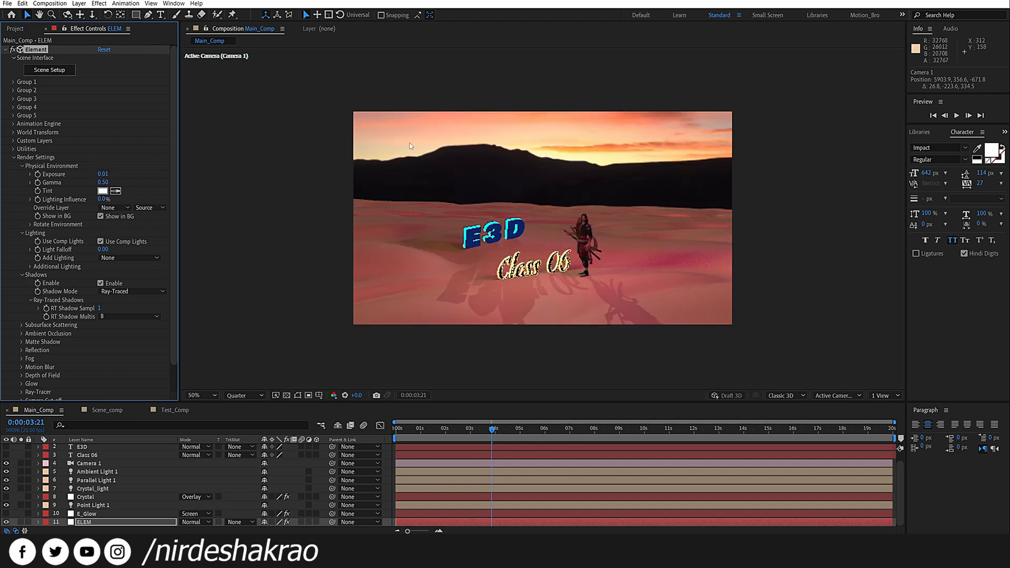
- Select Parallel Light 1, fit the composition view up to 100% and orbit Camera 1 to look down on the cast shadows
drag(608, 153, 623, 335)
drag(650, 297, 571, 263)
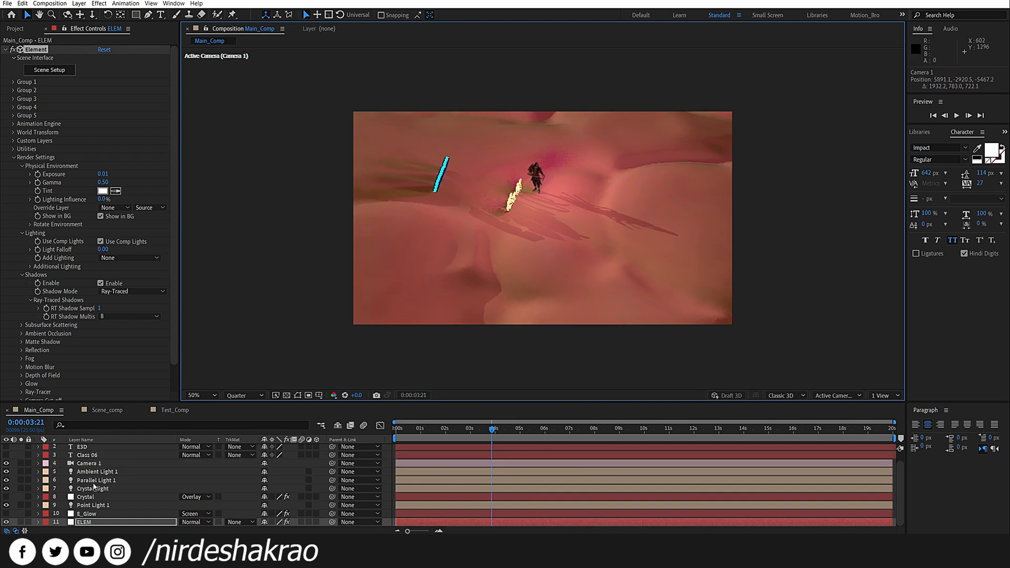
click(74, 480)
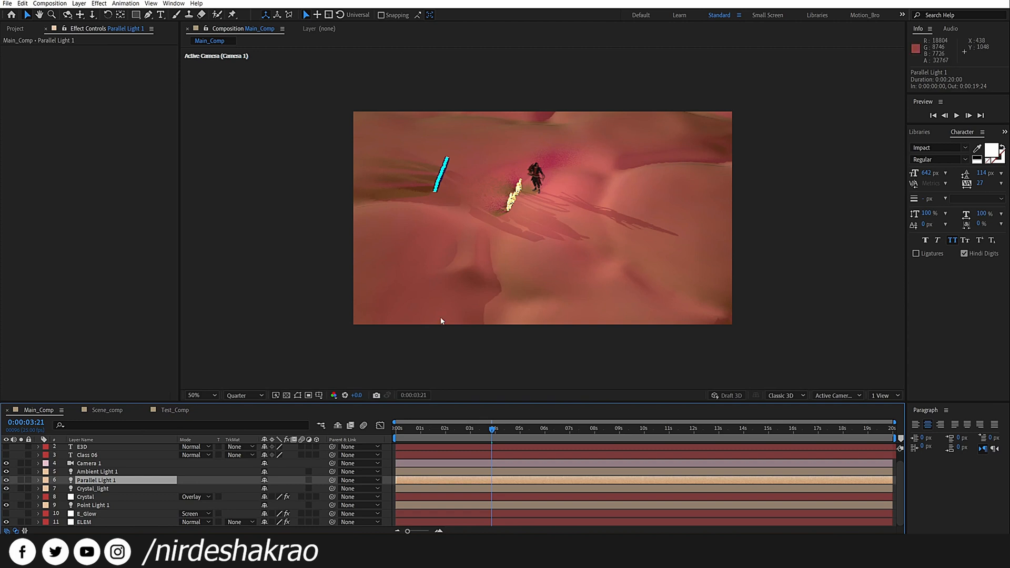
click(213, 396)
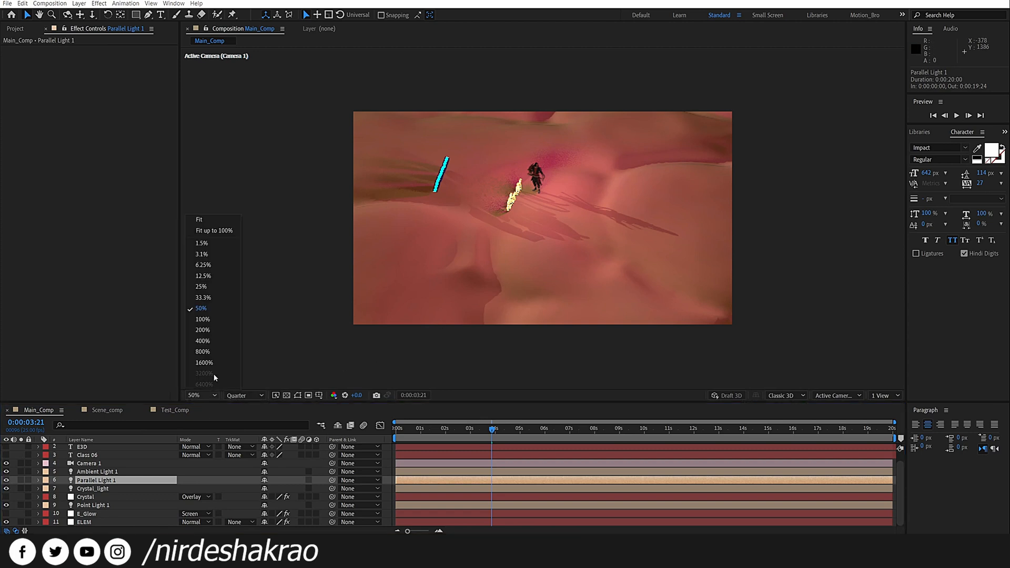
click(217, 232)
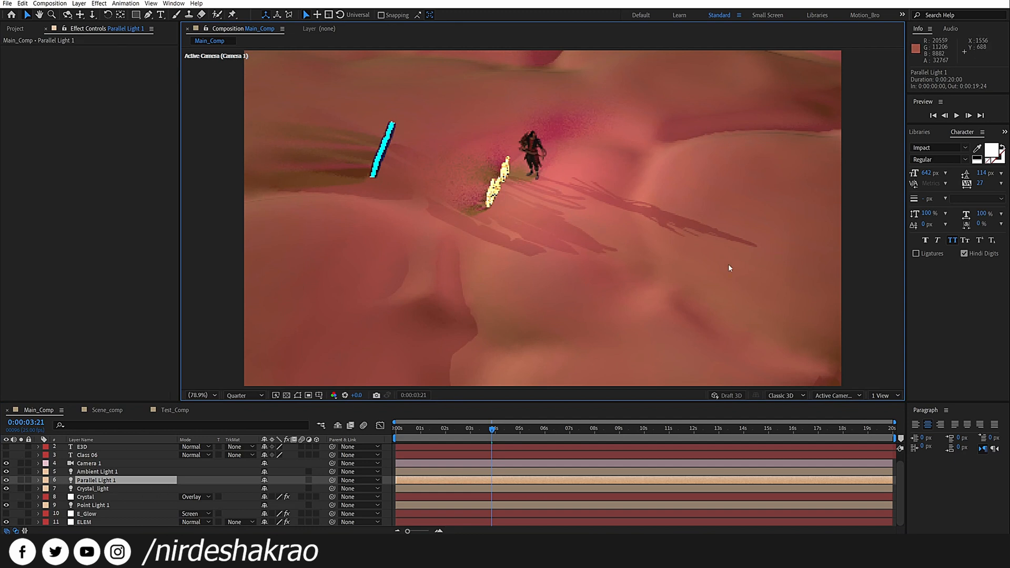
drag(624, 268, 547, 196)
drag(617, 289, 579, 318)
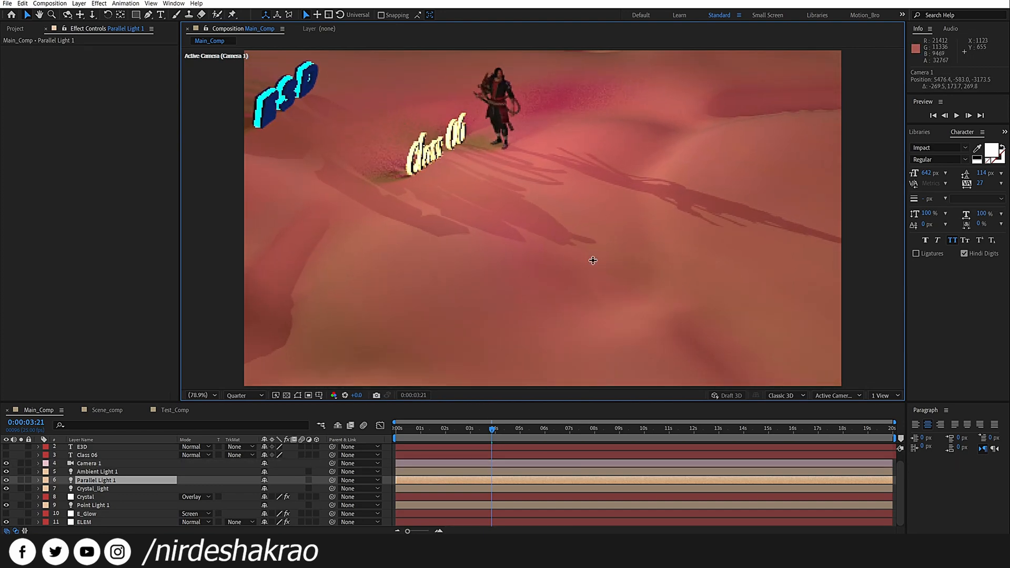
- Check the shadows at Full preview resolution while moving Camera 1 closer, and set the resolution back to Quarter
click(230, 397)
click(247, 415)
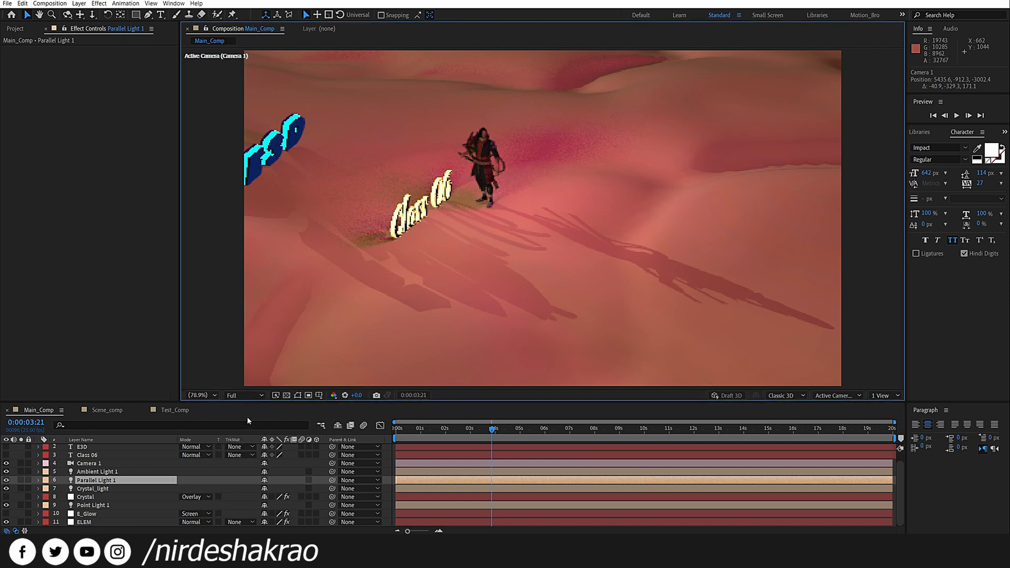
drag(444, 282, 489, 323)
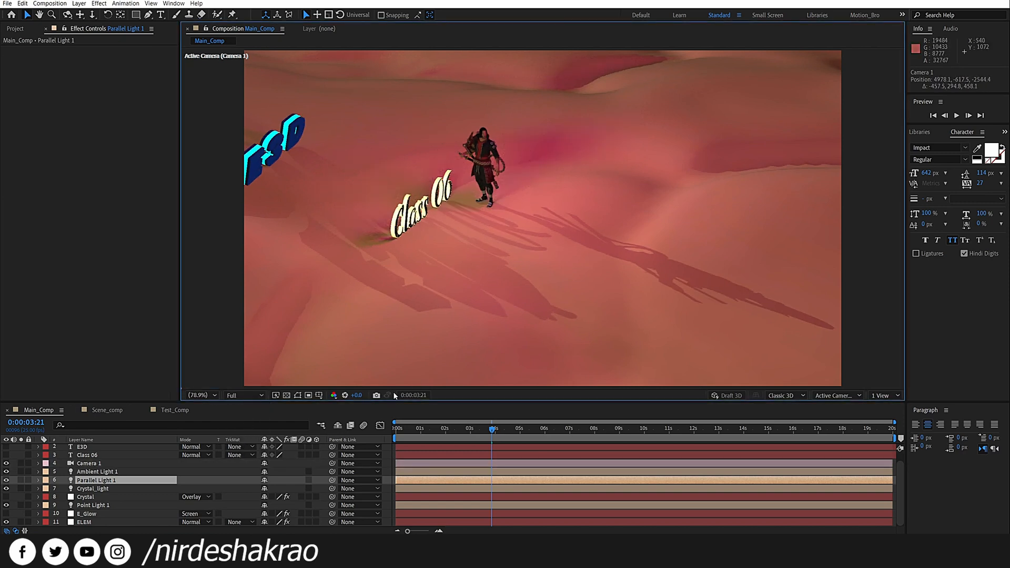
click(247, 397)
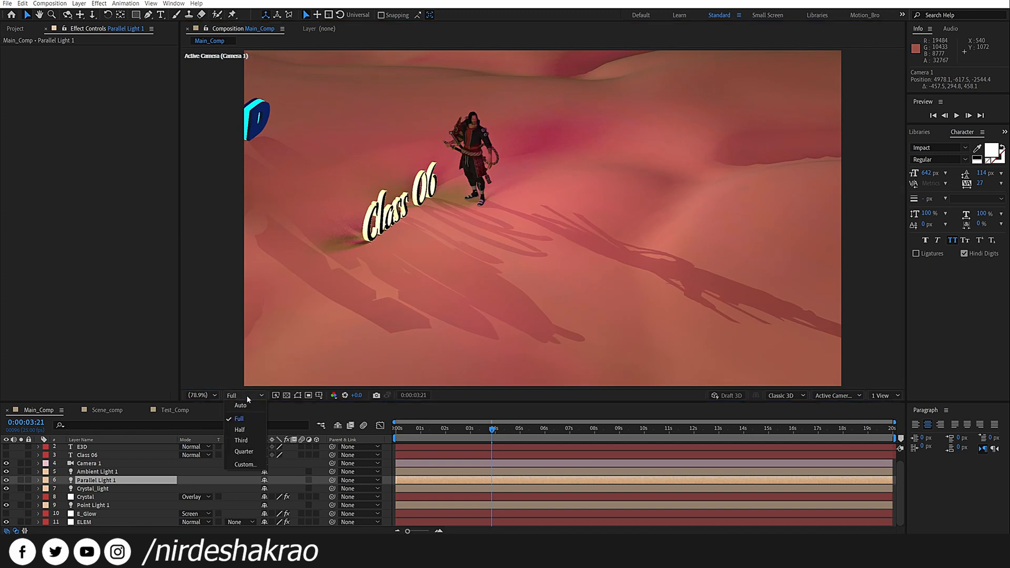
click(254, 451)
drag(542, 277, 519, 265)
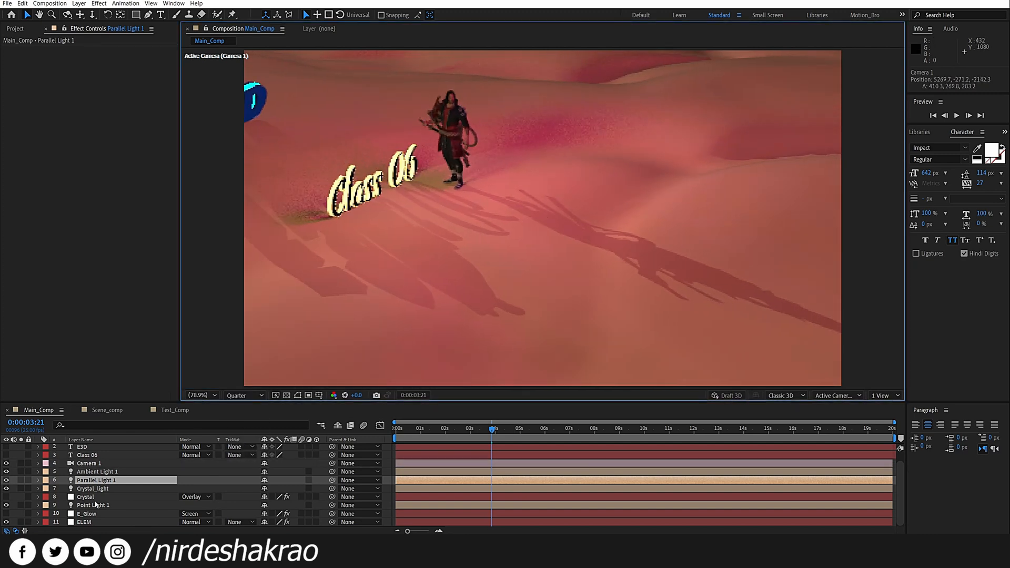
- Toggle Parallel Light 1 off and on twice to compare the scene's shadows with and without it
click(7, 480)
click(6, 481)
click(7, 480)
click(6, 480)
- Pull Camera 1 back over the desert, select Parallel Light 1 and move in to view its position and direction
mouse_move(444, 247)
mouse_down()
mouse_move(435, 263)
mouse_move(453, 273)
mouse_move(447, 288)
mouse_move(450, 266)
mouse_up()
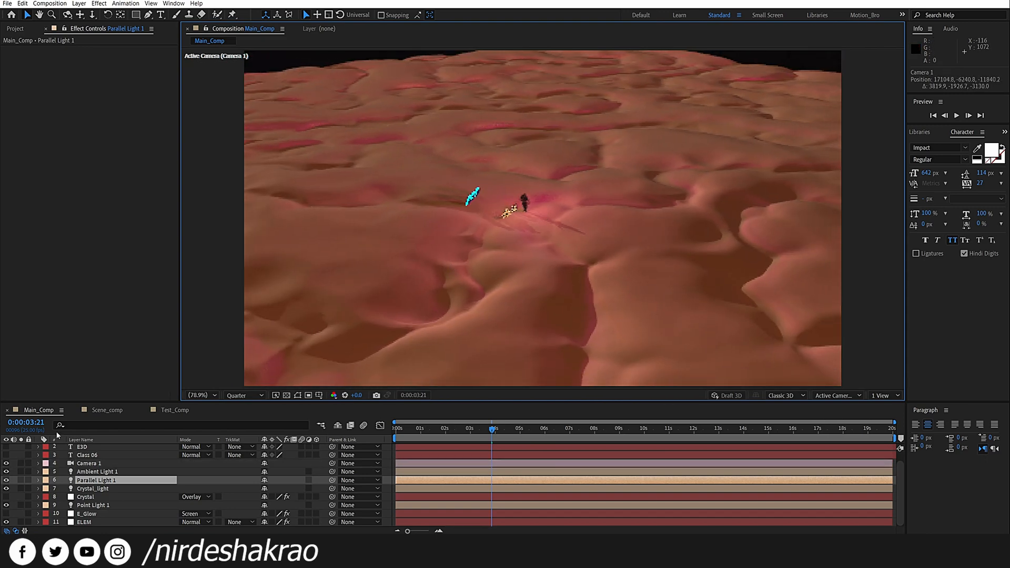
click(92, 472)
click(92, 480)
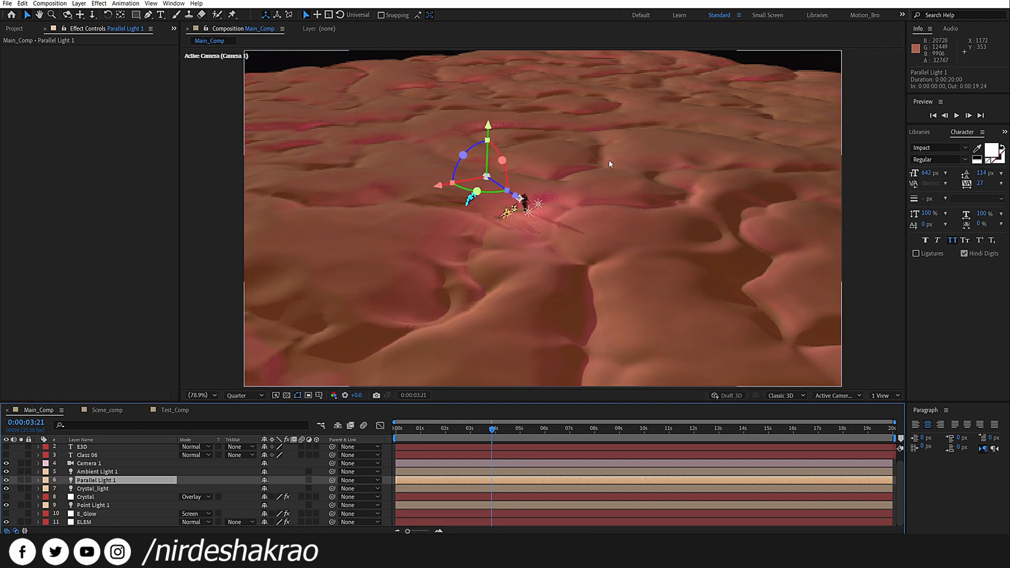
drag(456, 312, 513, 244)
click(107, 479)
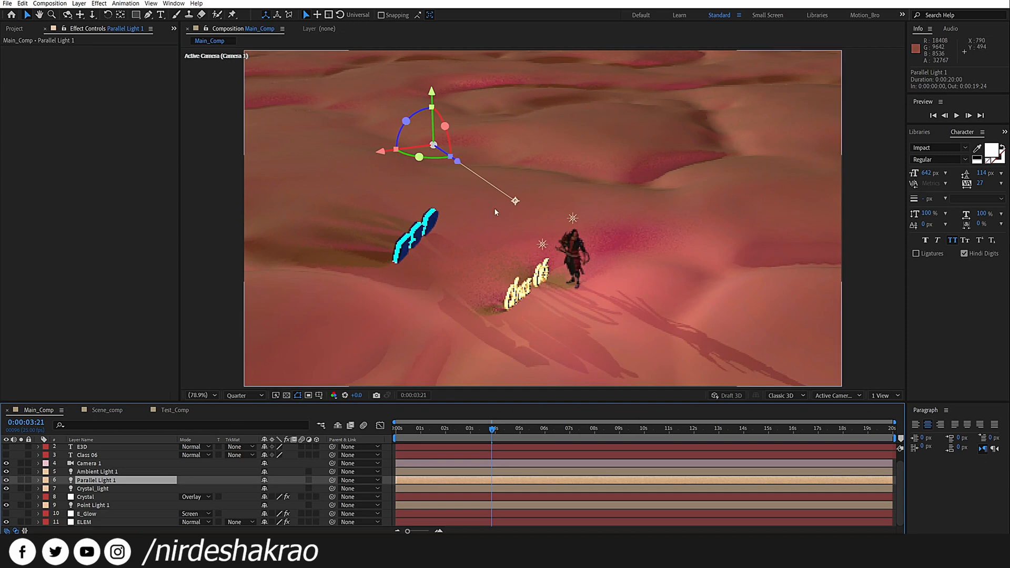
- Orbit Camera 1 around Parallel Light 1 from ground level to overhead, and toggle the light off and on to compare the shadows
drag(517, 200, 520, 197)
drag(553, 182, 517, 210)
drag(580, 273, 539, 171)
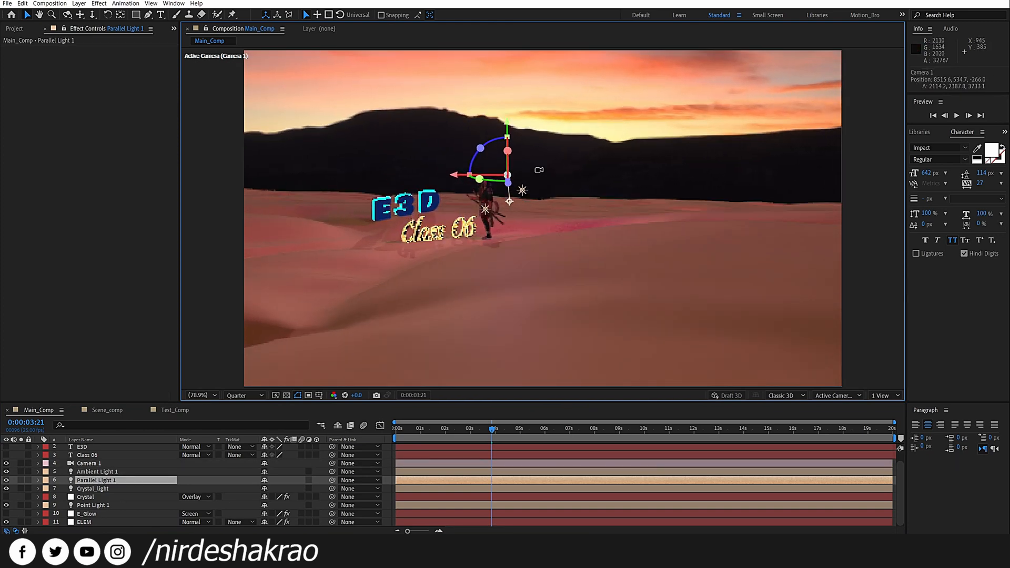
drag(491, 274, 514, 246)
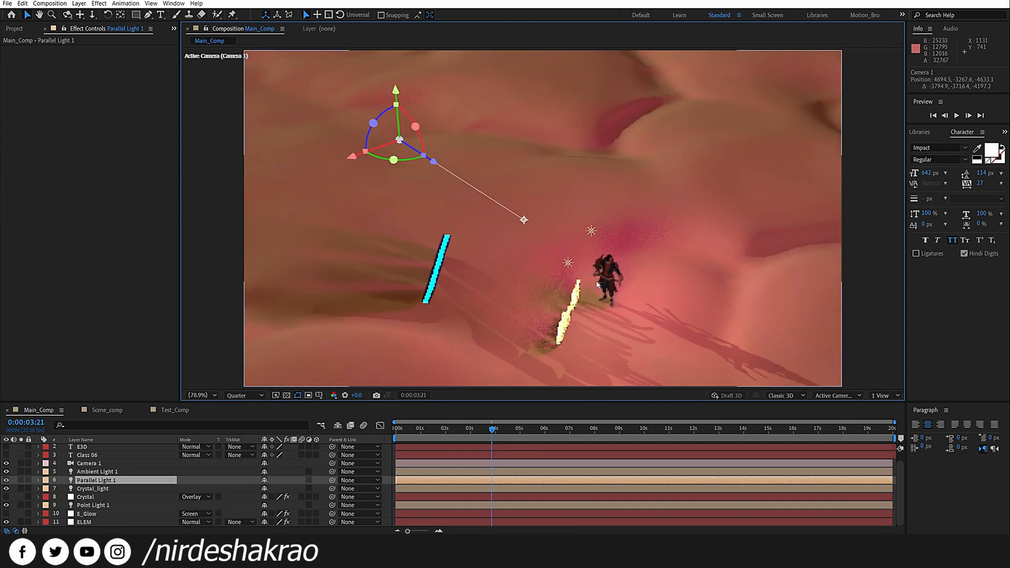
click(7, 480)
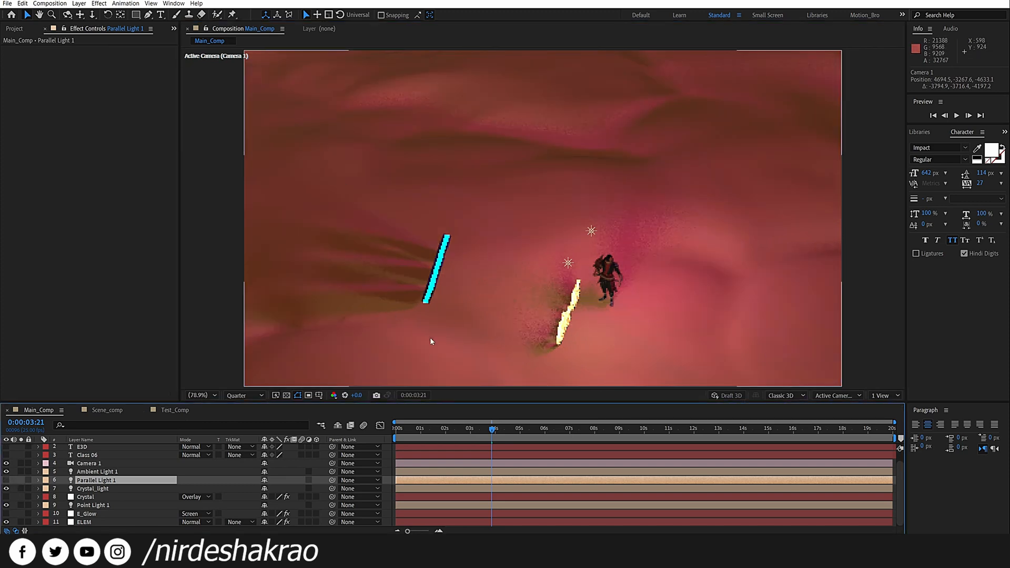
click(6, 480)
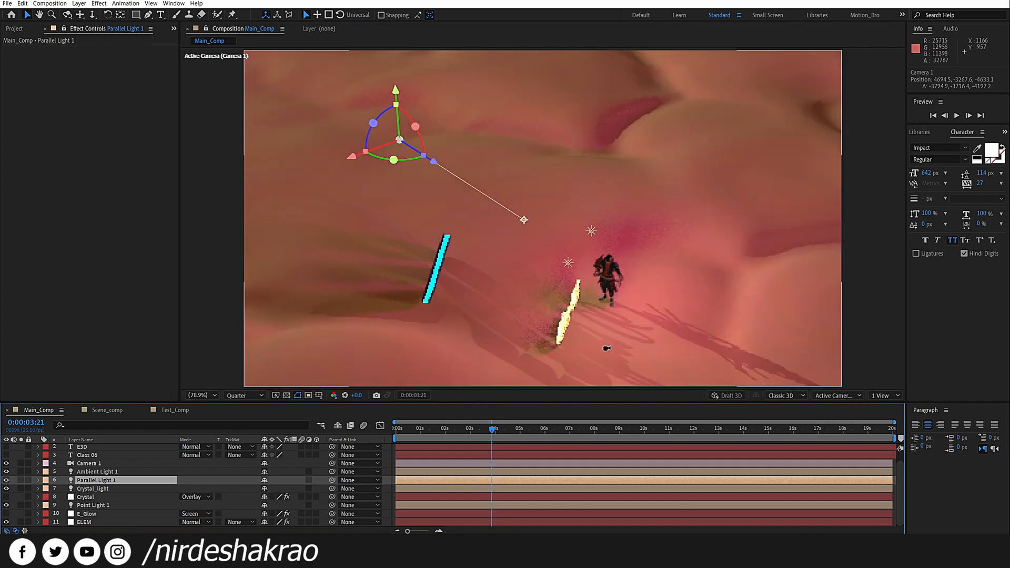
- Orbit Camera 1 around the character, select Point Light 1 and toggle it off and on to compare its effect on the scene
drag(603, 341, 492, 334)
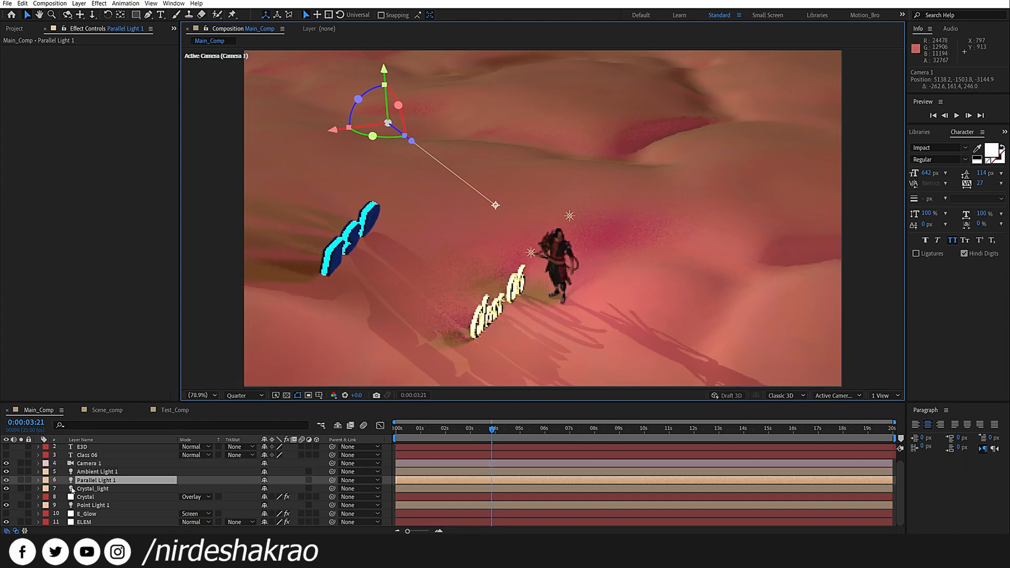
click(95, 505)
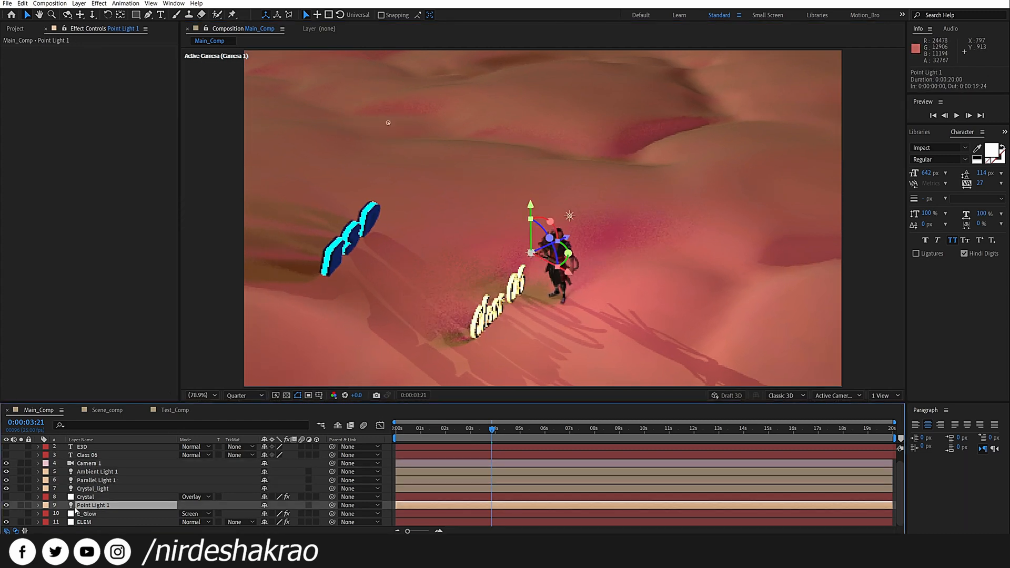
click(6, 506)
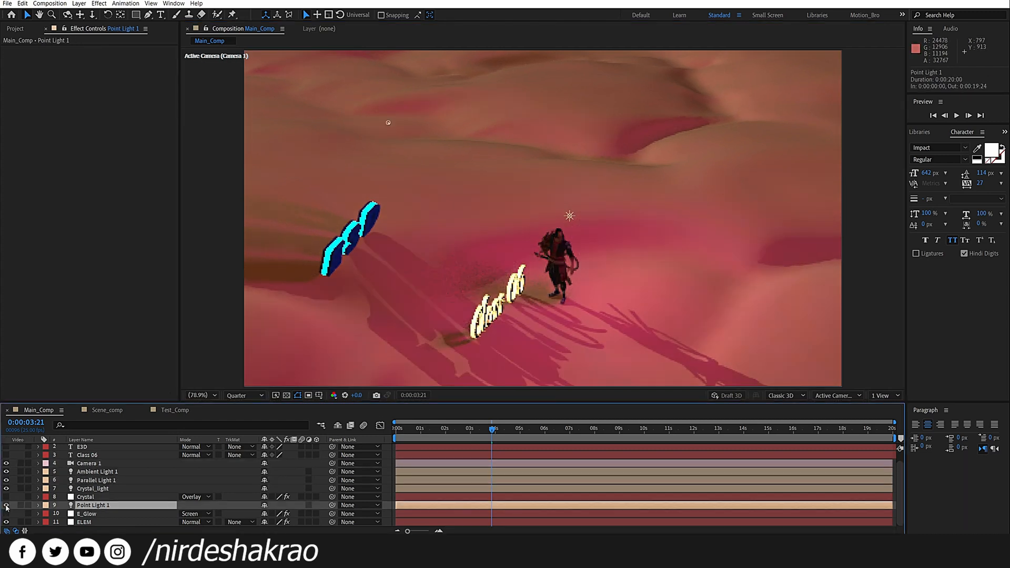
click(6, 506)
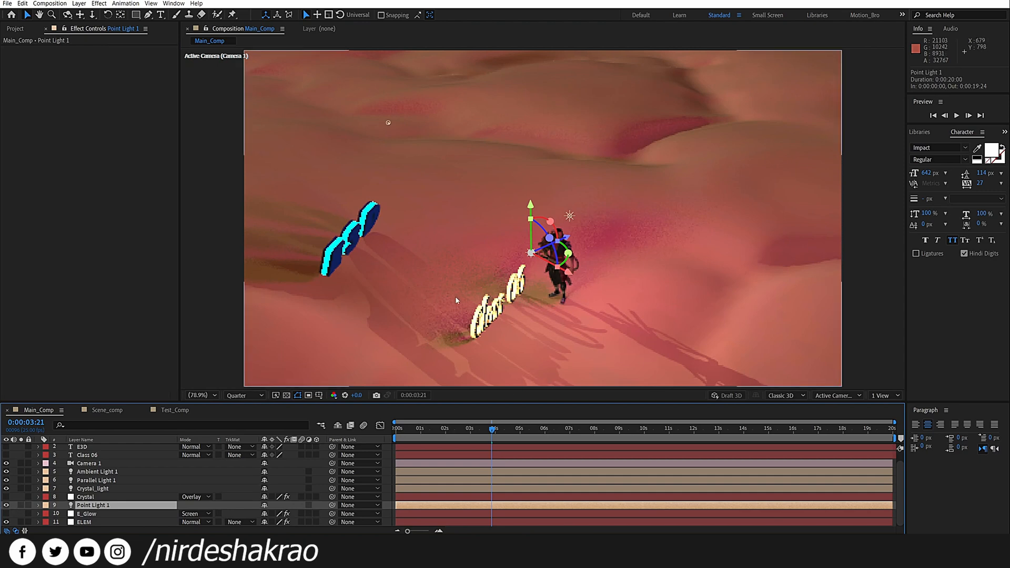
- Move Camera 1 in close to the Class 06 text and toggle Point Light 1 off and on to compare the lighting
drag(517, 329, 394, 210)
drag(391, 358, 507, 309)
drag(444, 287, 589, 164)
click(6, 505)
click(6, 505)
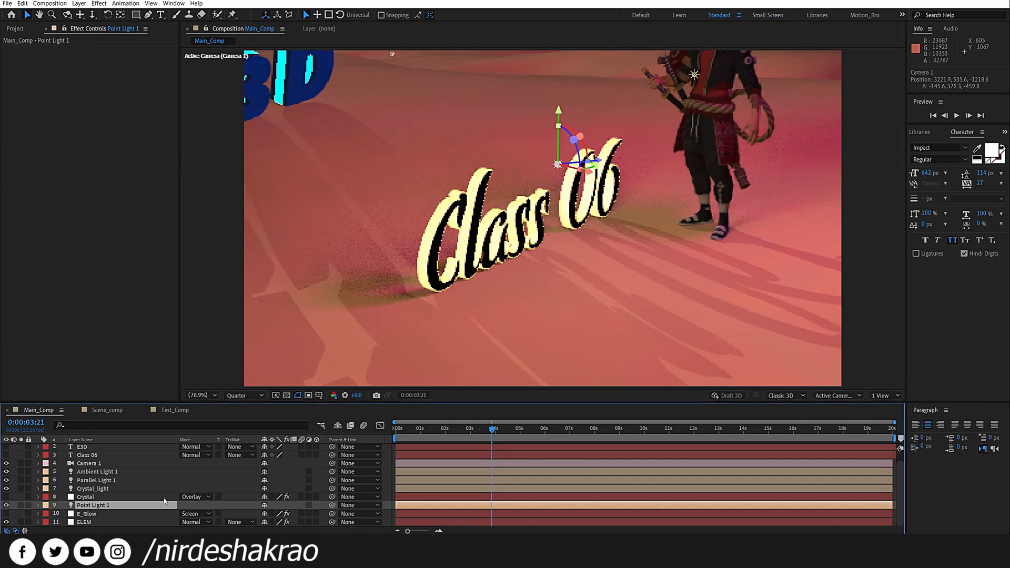
- Turn off Crystal_light, reselect Point Light 1 and set the preview resolution to Full
click(94, 489)
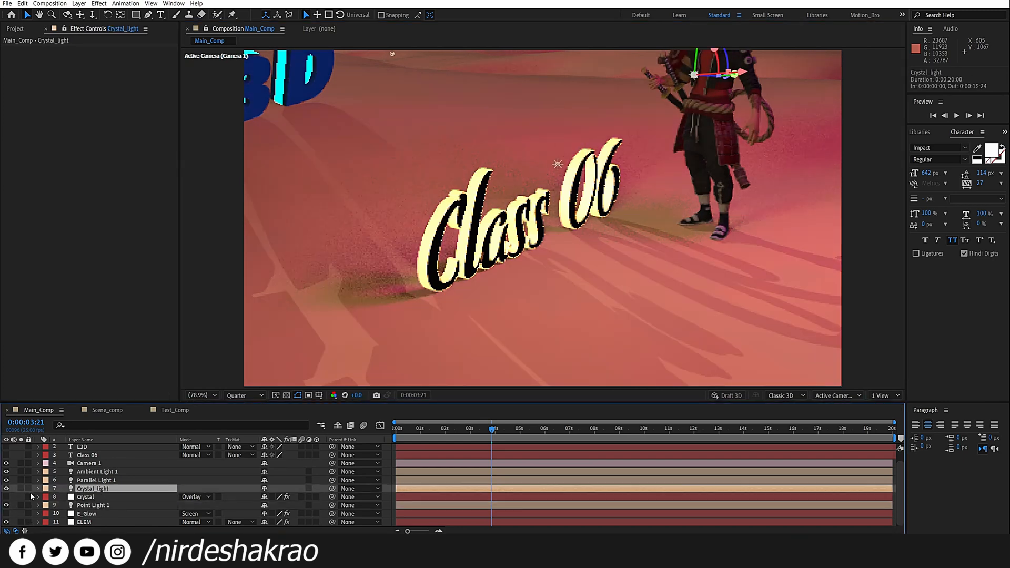
click(7, 489)
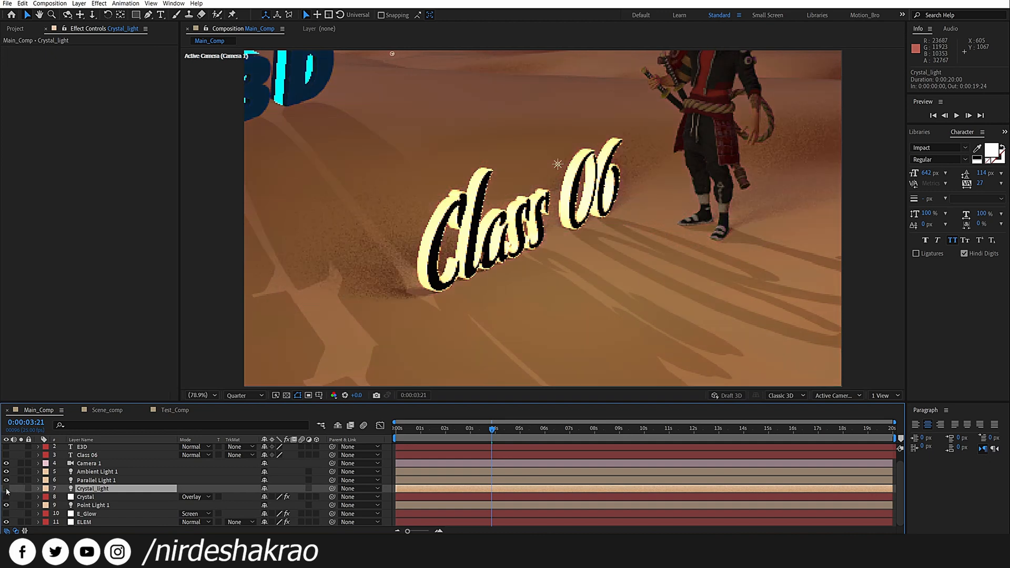
click(87, 505)
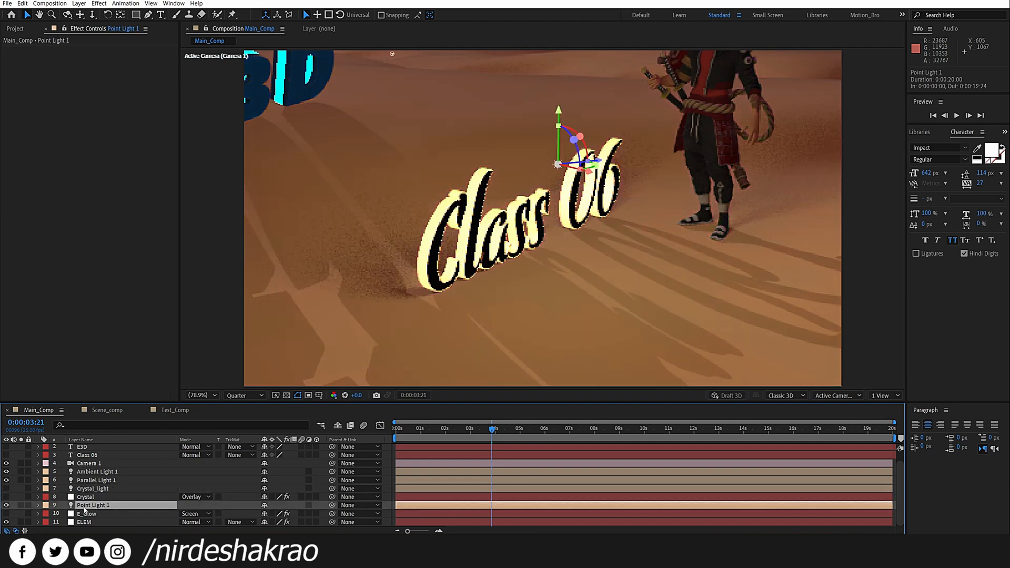
click(7, 505)
click(243, 396)
click(237, 413)
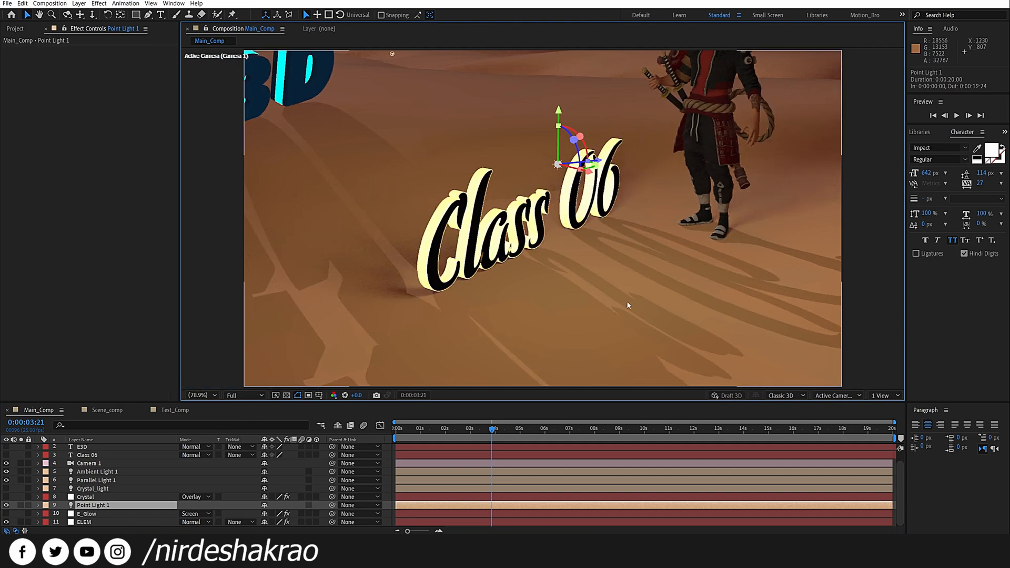
- Examine the Class 06 shadows at 100% magnification while toggling Point Light 1 and Parallel Light 1 off and on
scroll(627, 305, up, 1)
drag(800, 213, 638, 267)
click(6, 506)
click(5, 506)
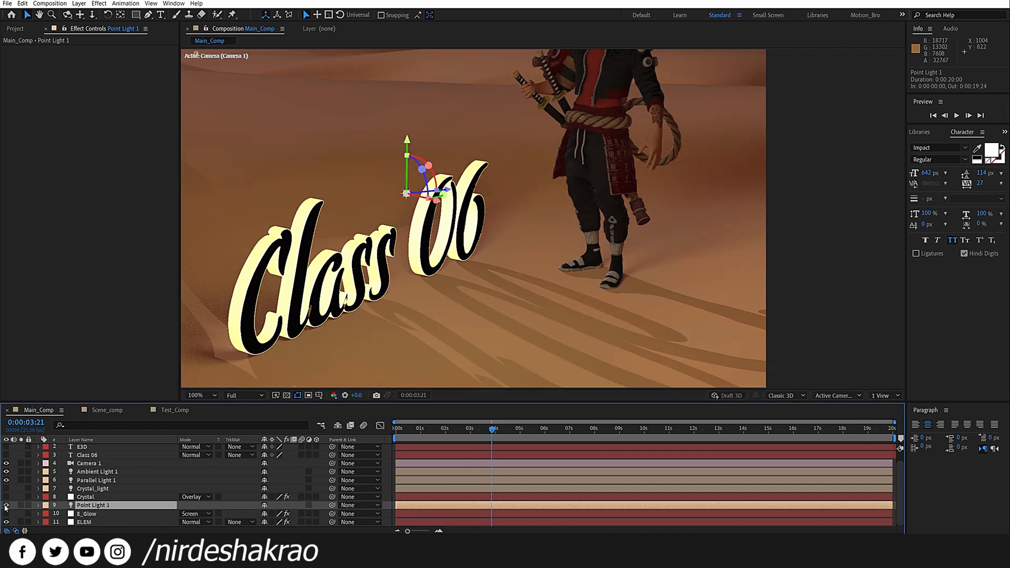
click(6, 506)
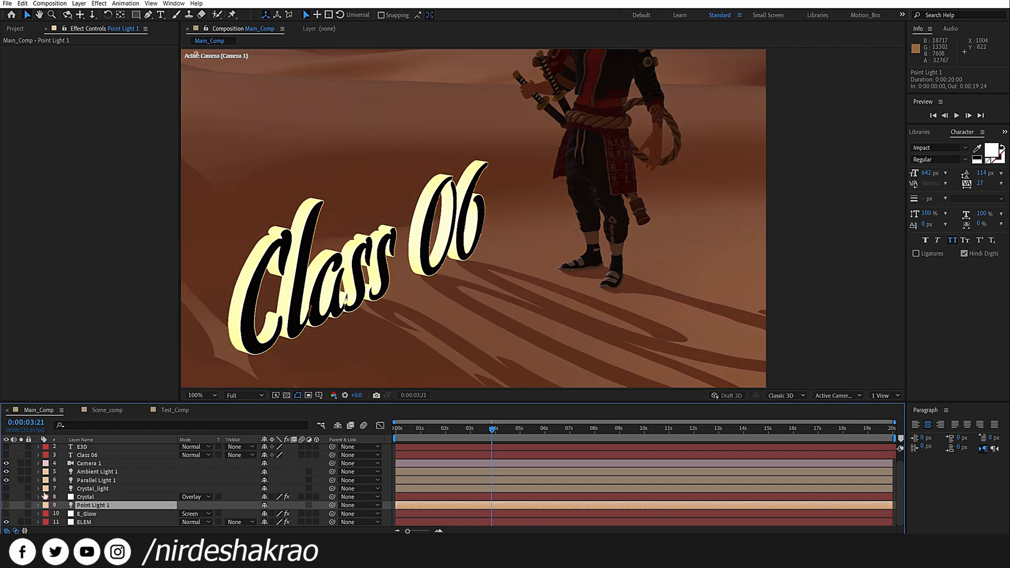
click(6, 480)
click(6, 480)
click(6, 506)
- Pull Camera 1 back to show both titles and the character, and set the preview resolution to Quarter
drag(519, 305, 417, 302)
click(245, 396)
click(249, 451)
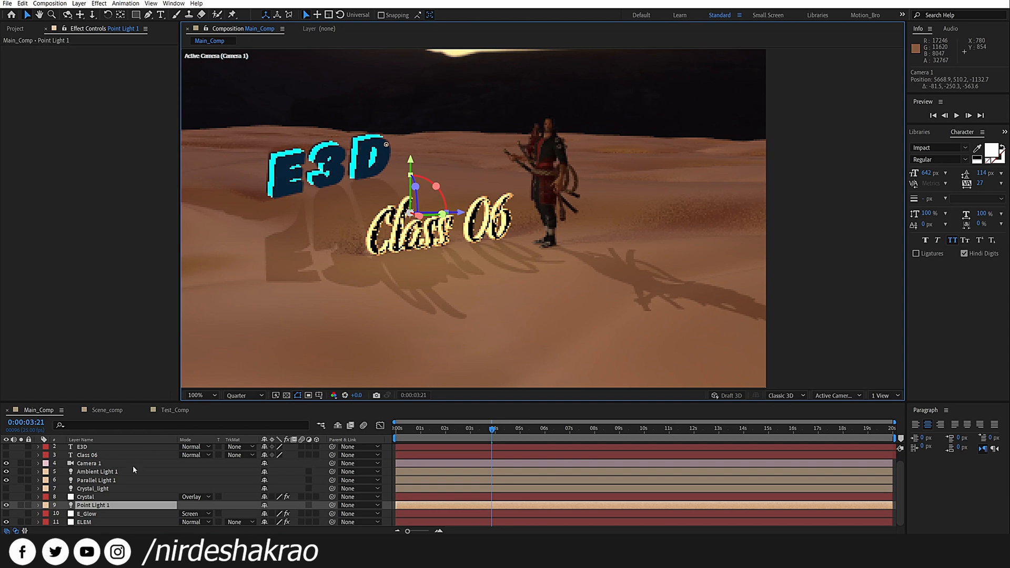
- Lower Parallel Light 1's point of interest to about 898.1, 957.3, -101.9 and return to the first frame
click(98, 481)
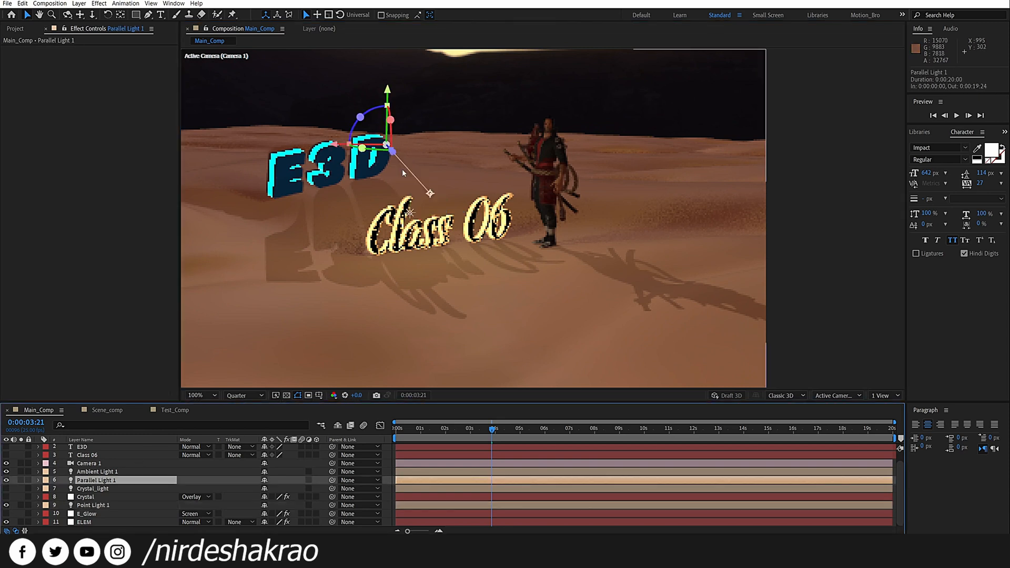
drag(430, 193, 426, 226)
drag(485, 429, 384, 427)
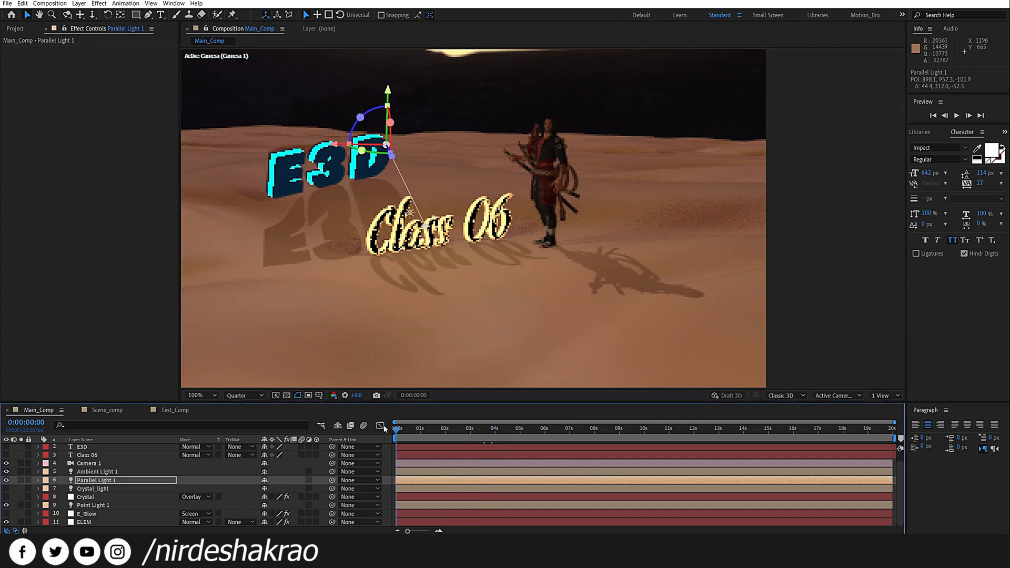
- At 0:00:04:01, start keyframing Parallel Light 1's point of interest and move it to about 995.8, 761.9, 842.0
drag(488, 437, 496, 436)
click(38, 480)
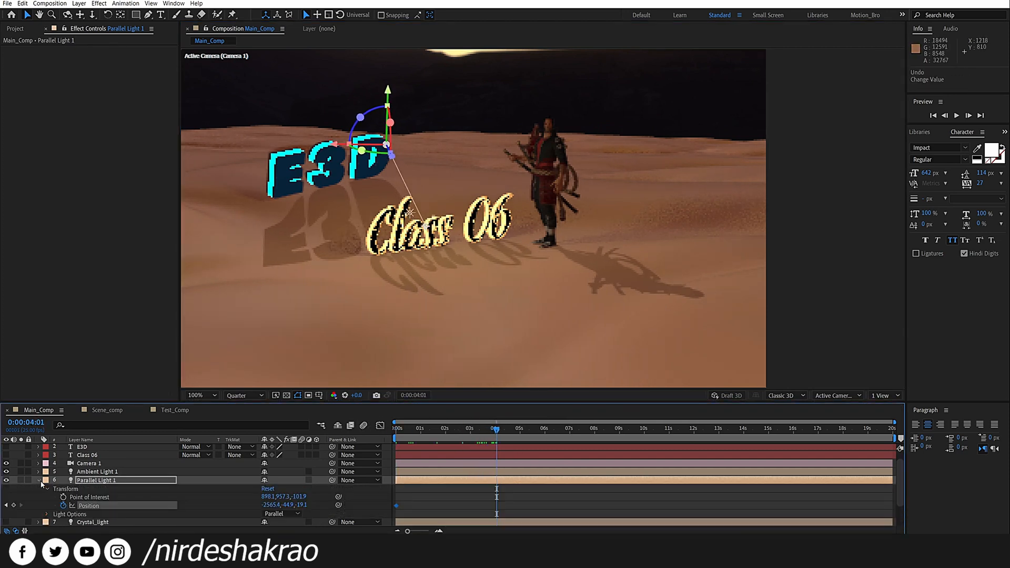
click(64, 497)
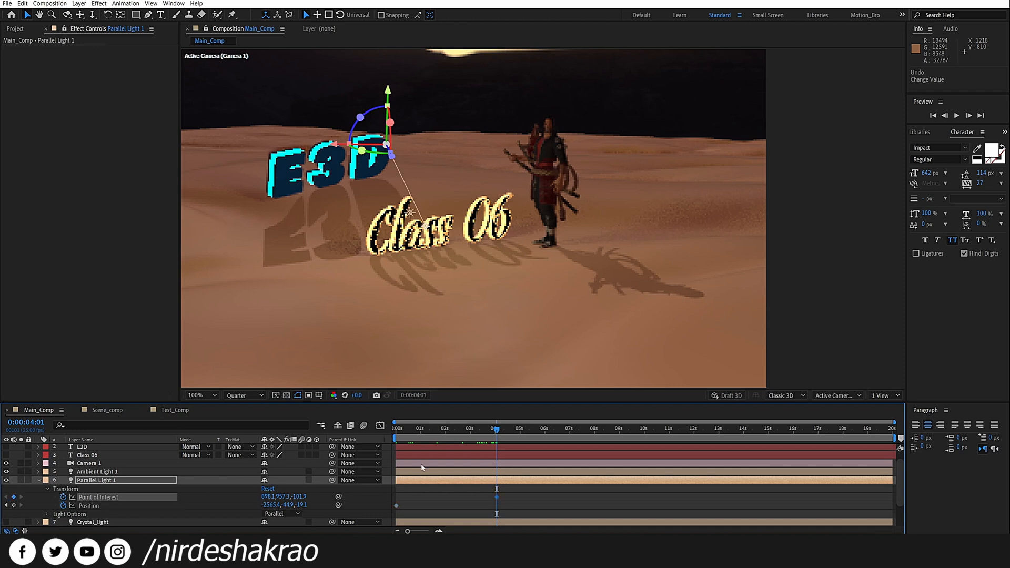
drag(420, 216, 523, 205)
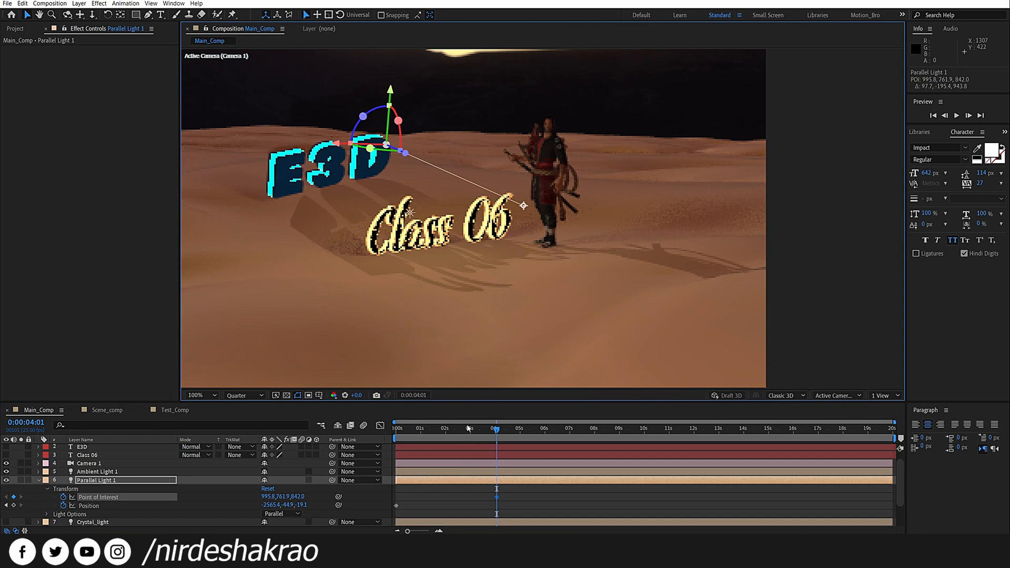
- At the first frame, move Parallel Light 1's point of interest to about 848.2, 998.7, -514.1 and preview the shadow animation
drag(431, 432, 356, 431)
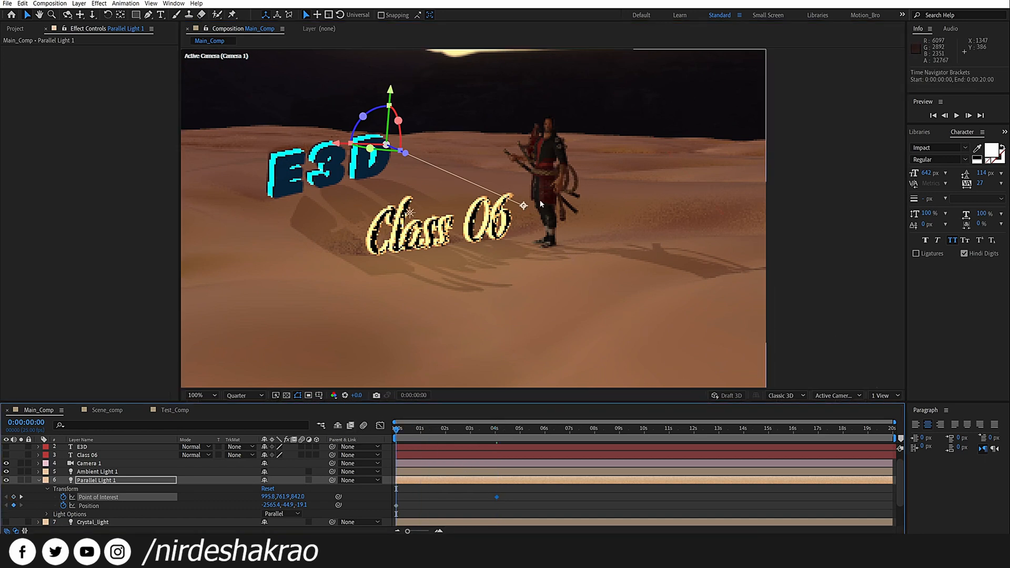
drag(523, 209, 382, 230)
key(space)
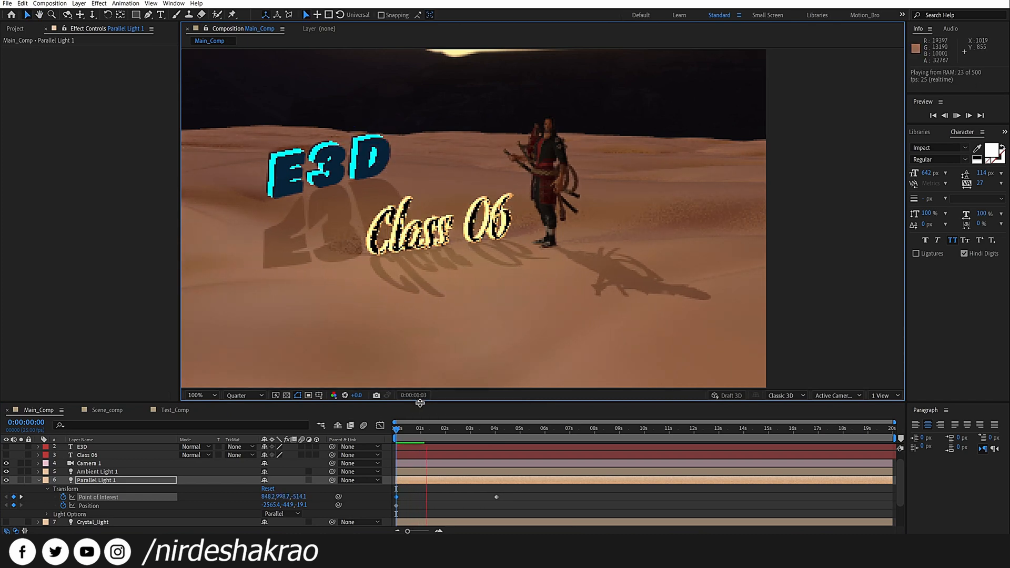
key(space)
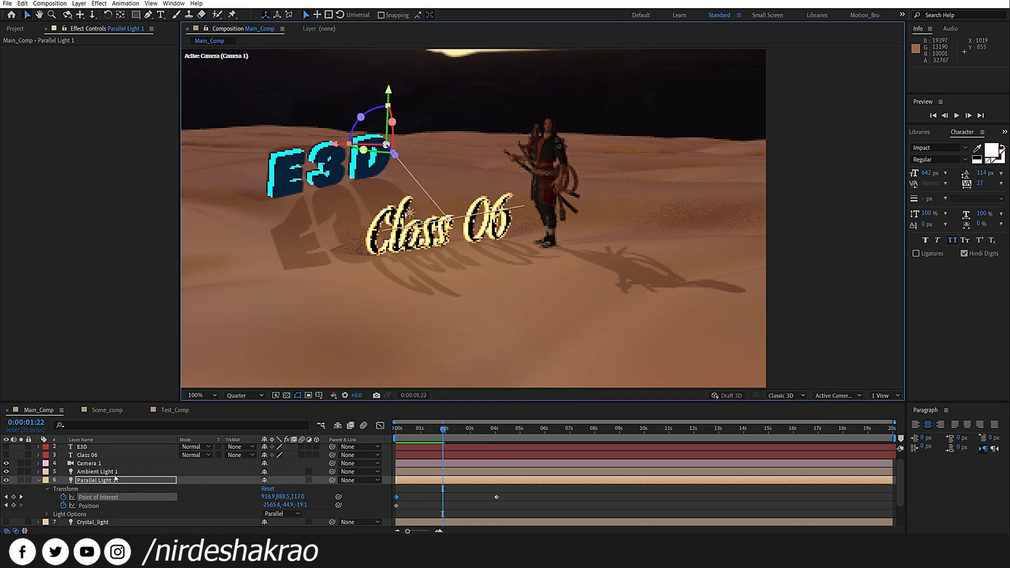
- At the first frame, pull Camera 1 back to a wide sunset view and select its Point of Interest and Position properties
click(100, 465)
drag(445, 430, 324, 431)
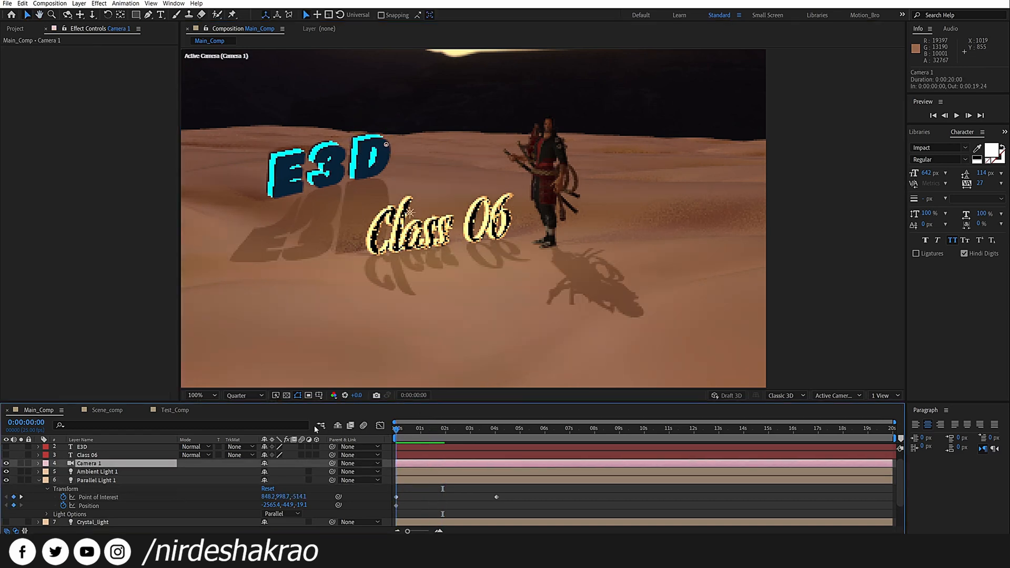
drag(545, 298, 608, 315)
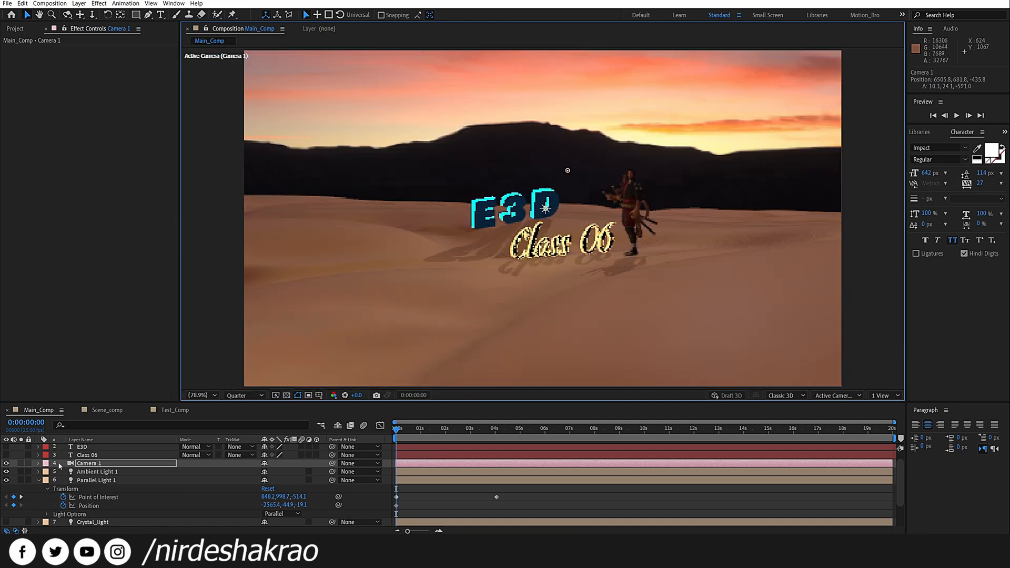
click(38, 463)
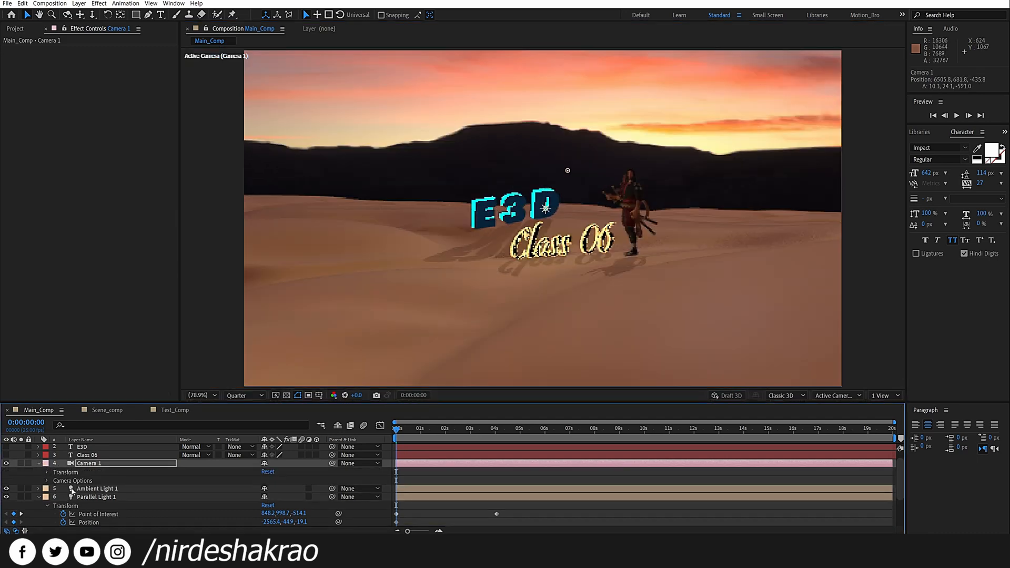
click(46, 472)
scroll(69, 488, down, 1)
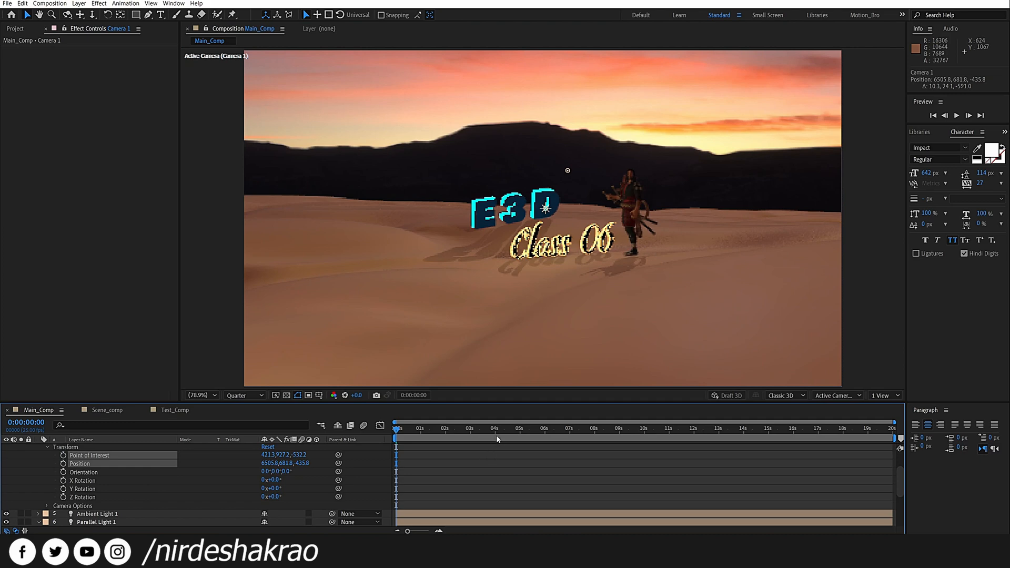
- At 0:00:04:01, move Camera 1 in to about 3652.0, 796.8, -322.2 and keyframe its point of interest and position
drag(572, 215, 571, 130)
drag(618, 181, 603, 207)
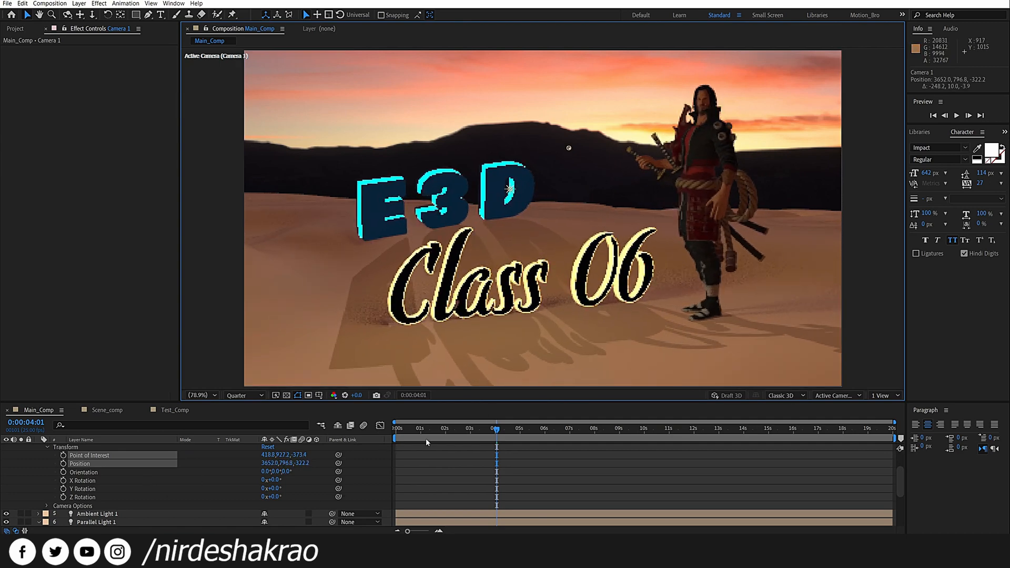
click(64, 455)
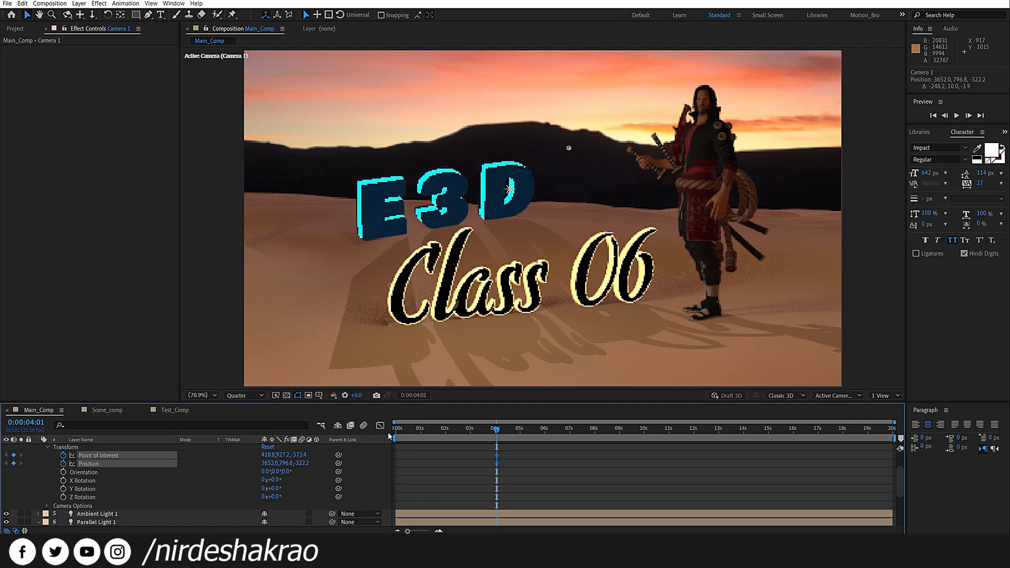
- At the first frame, pull Camera 1 back to about 5950.5, 704.1, -285.8 and preview the camera move
drag(398, 432, 324, 435)
drag(623, 227, 617, 307)
click(577, 463)
key(space)
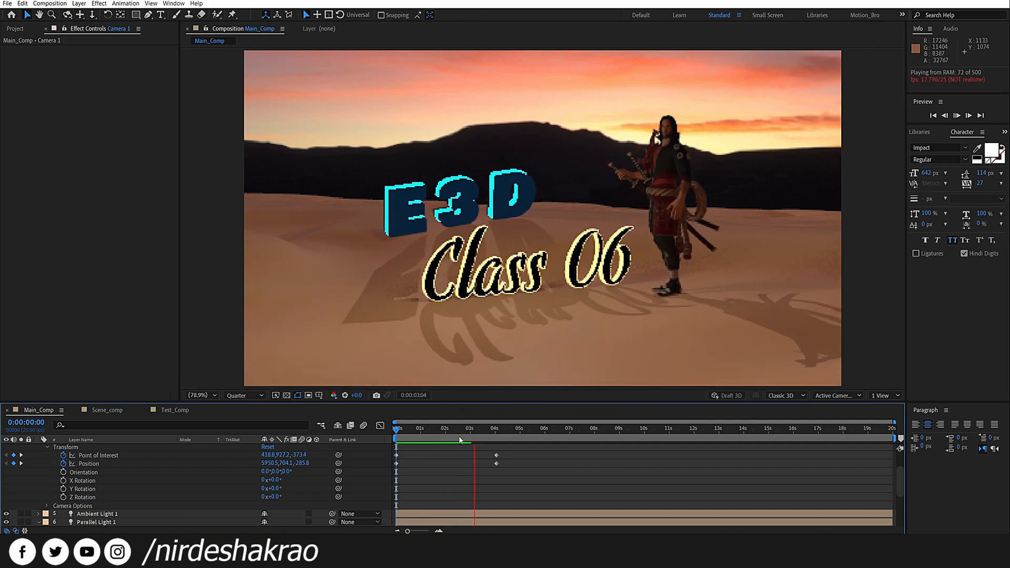
key(space)
key(Home)
key(space)
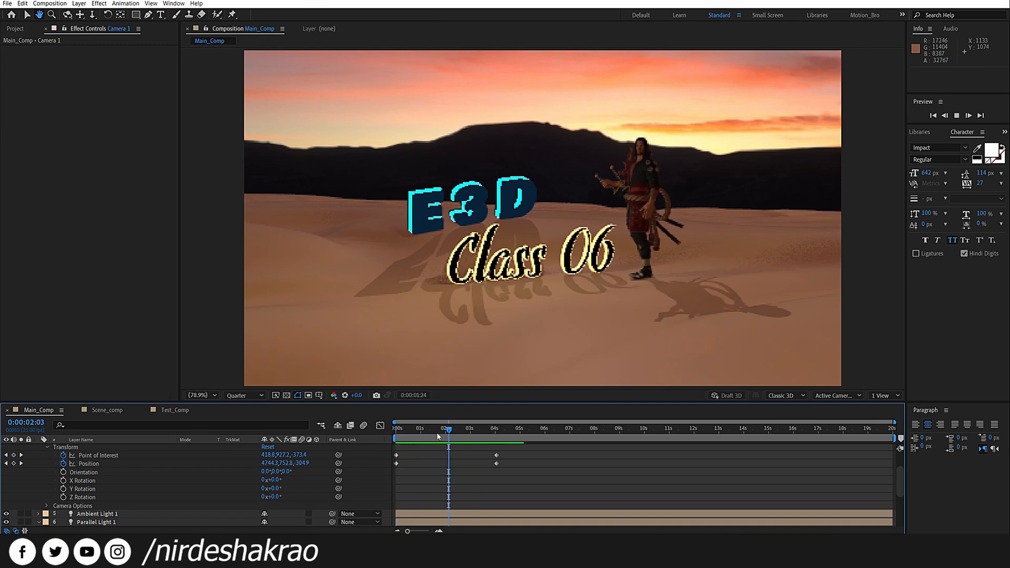
key(space)
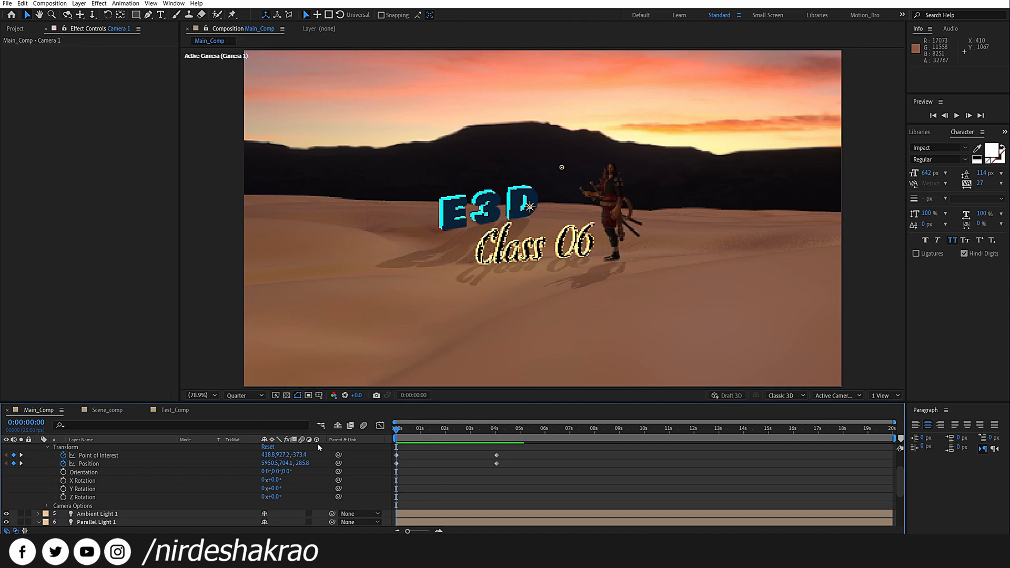
- Add an intensity keyframe to Parallel Light 1 at 0:00:04:01
drag(438, 432, 494, 439)
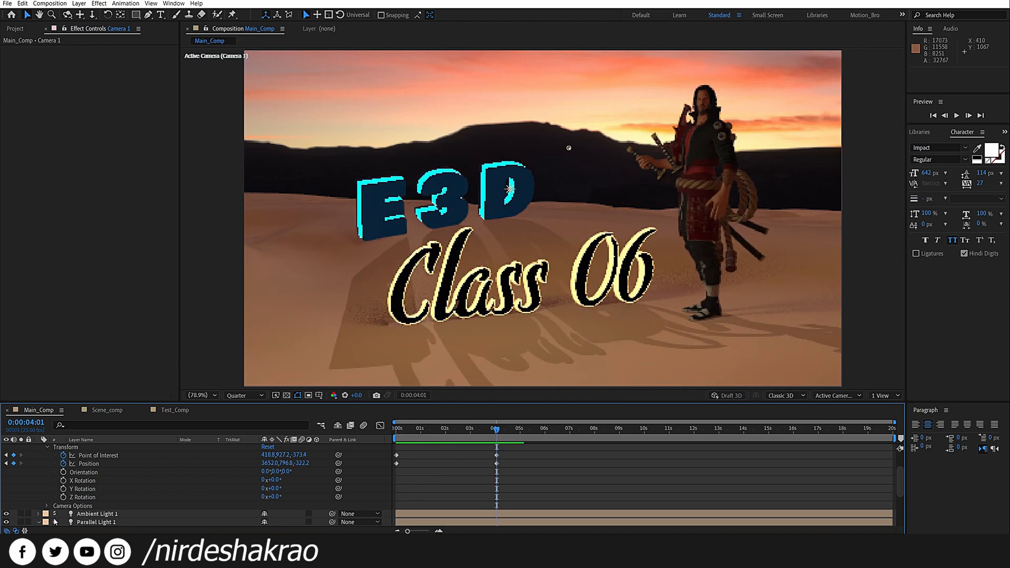
scroll(99, 500, down, 2)
click(108, 498)
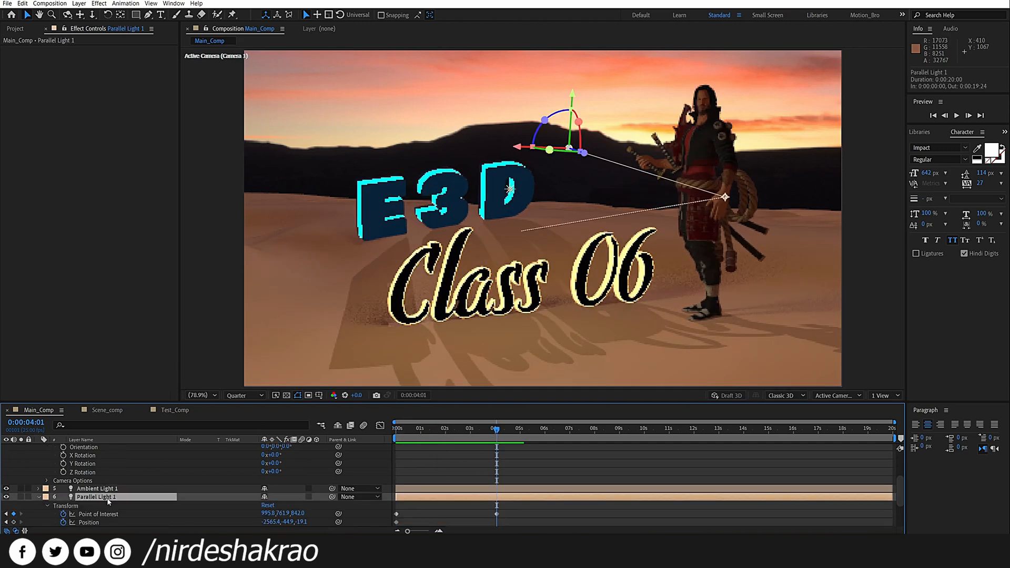
scroll(109, 501, down, 2)
scroll(46, 510, down, 3)
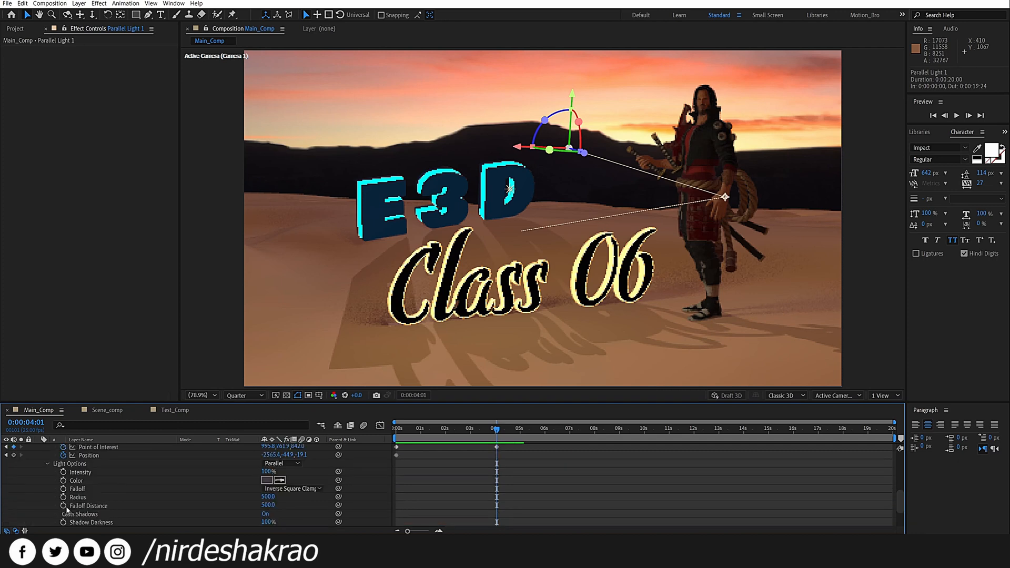
click(48, 463)
click(63, 472)
- Set Parallel Light 1's intensity to 0% at the first frame and preview the light fading in
key(Home)
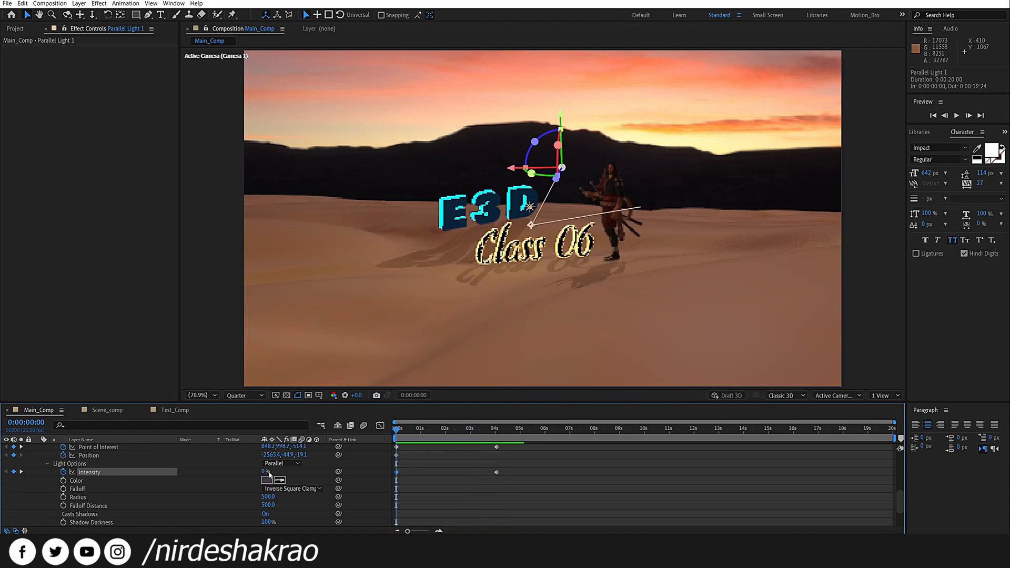
key(Return)
click(591, 514)
key(space)
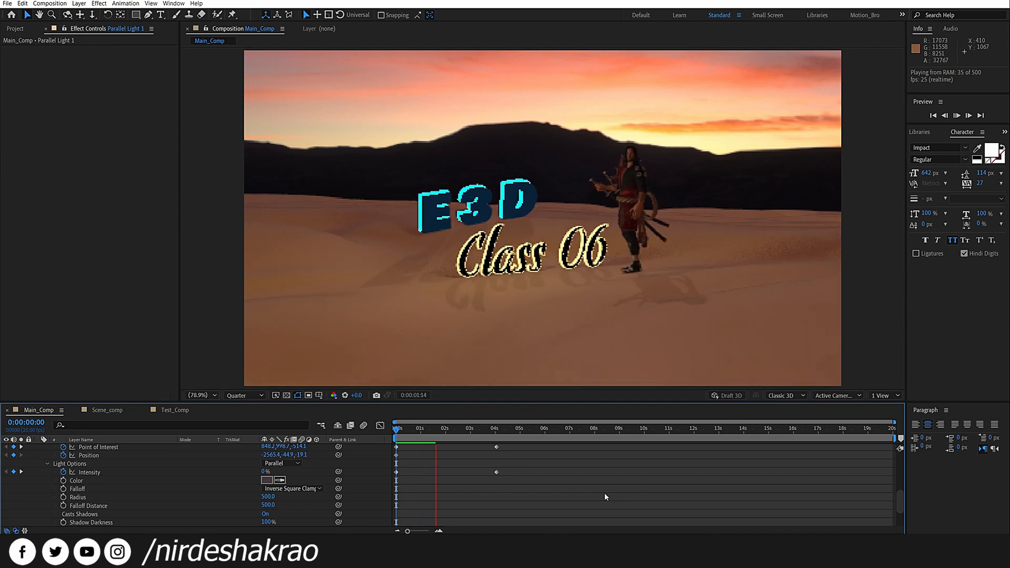
key(space)
key(Home)
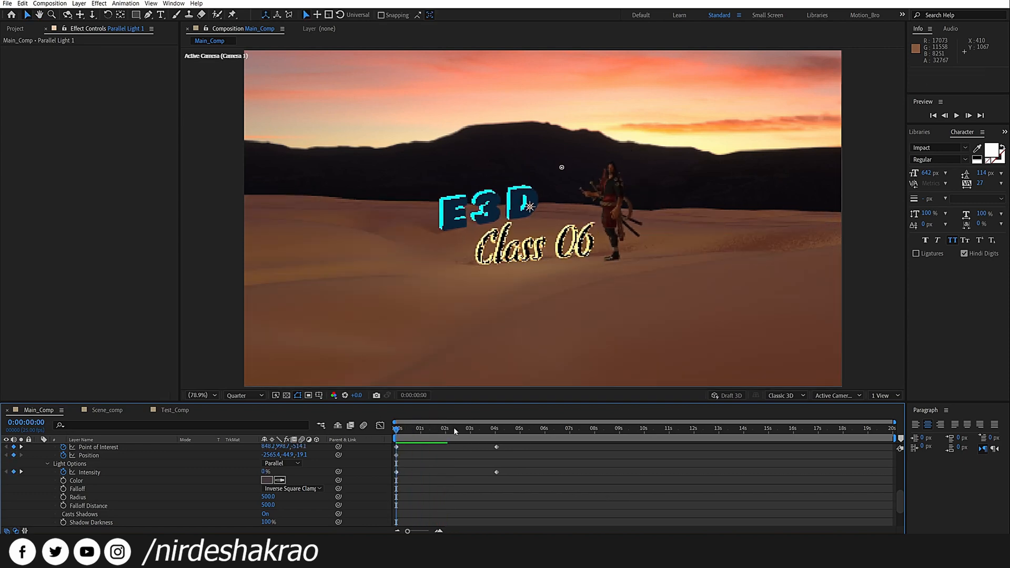
- Add an intensity keyframe to Ambient Light 1 at 0:00:04:01
drag(451, 430, 494, 436)
scroll(154, 488, down, 2)
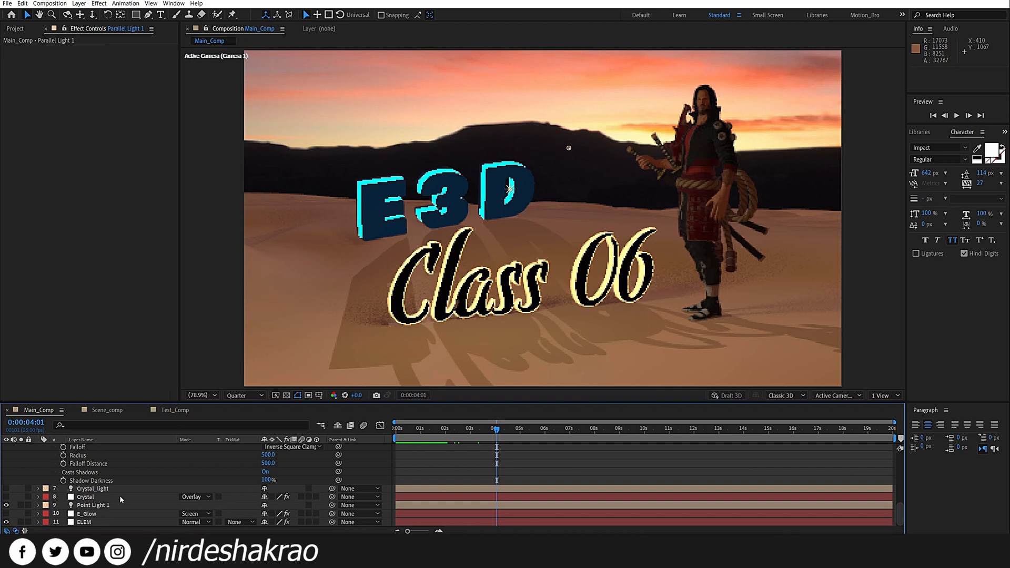
scroll(123, 509, up, 4)
click(96, 457)
click(39, 457)
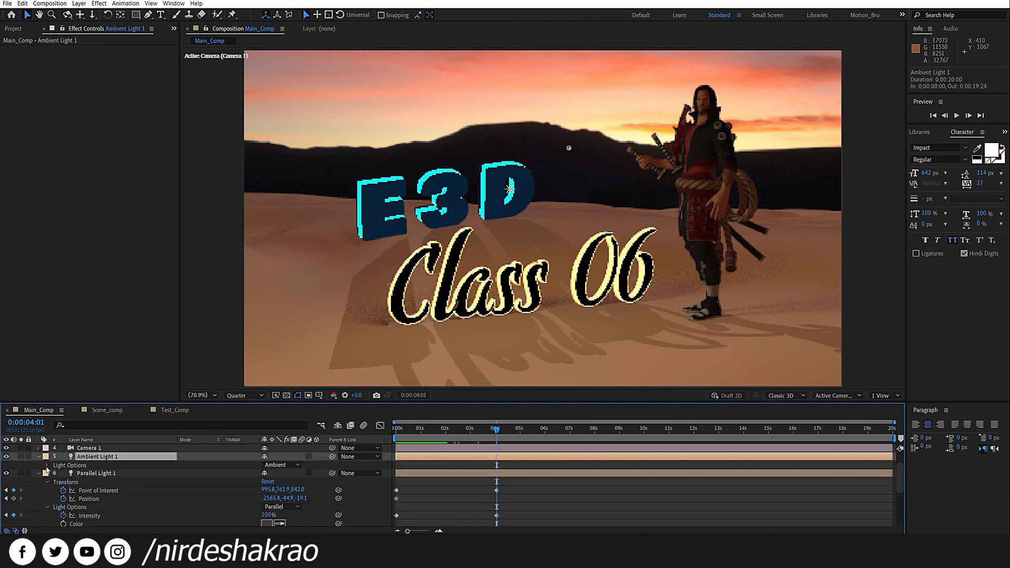
click(47, 466)
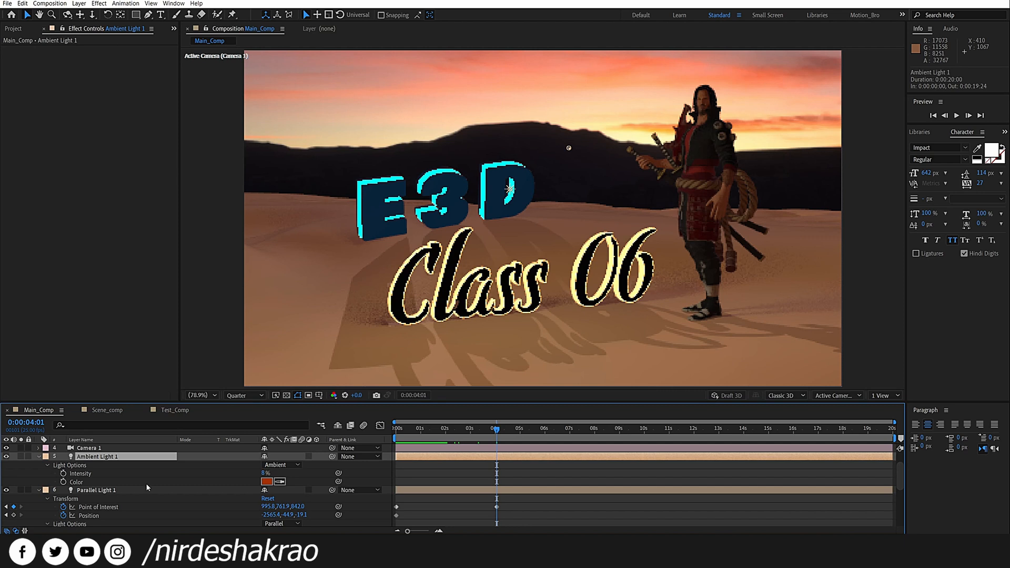
click(63, 473)
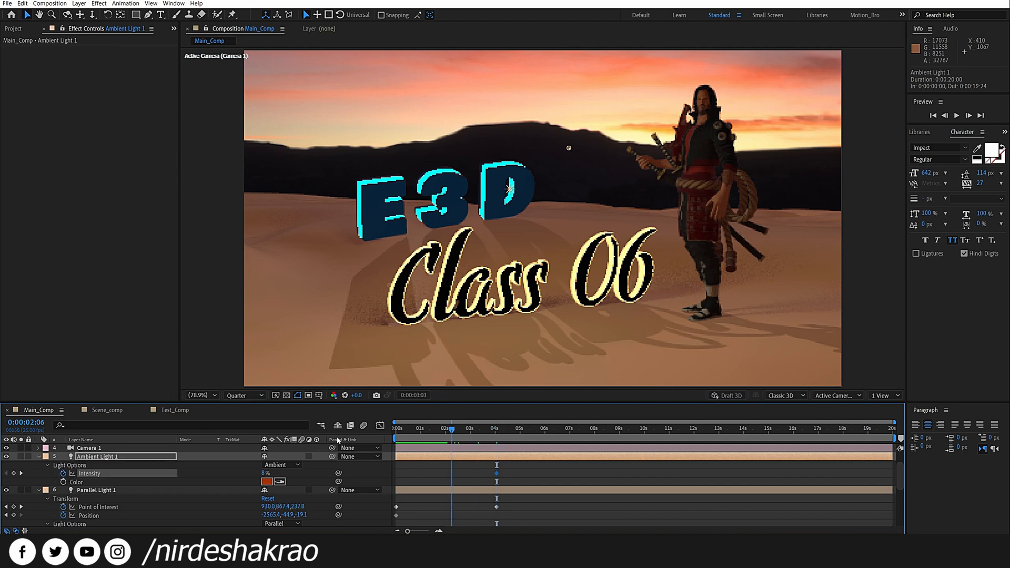
- Set Ambient Light 1's intensity to 0% at the first frame and preview the fade-in
key(Home)
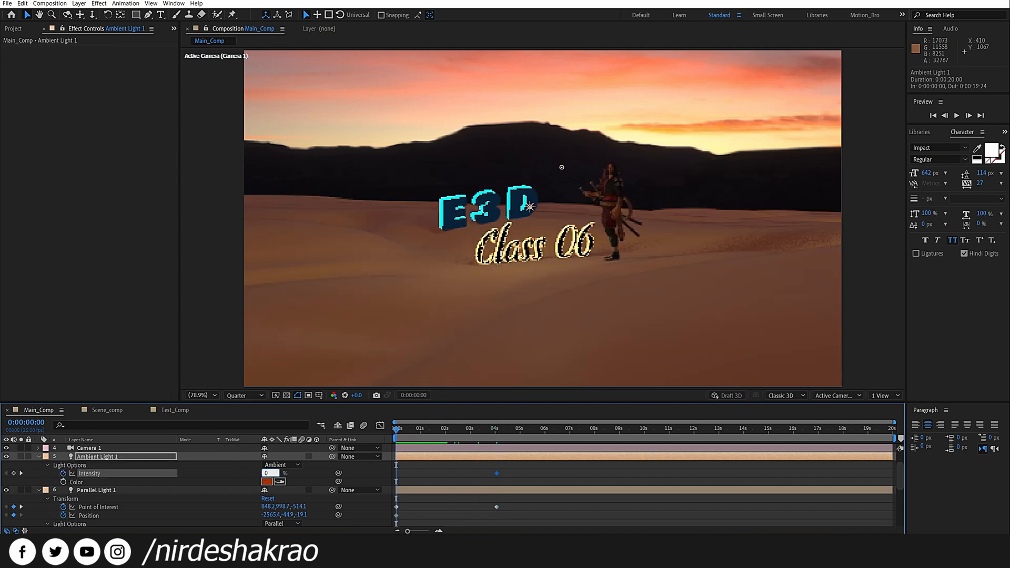
key(Return)
key(space)
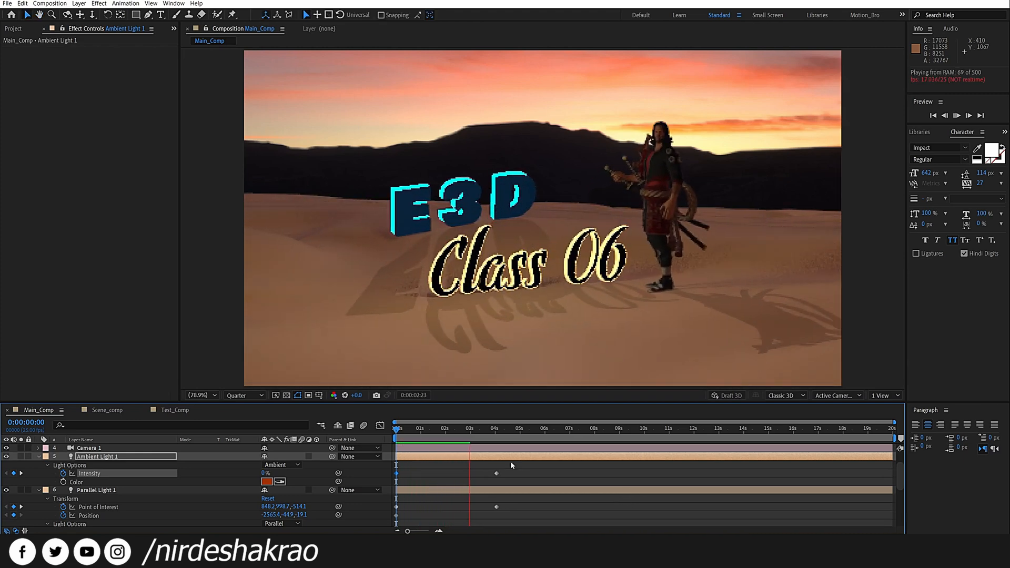
key(space)
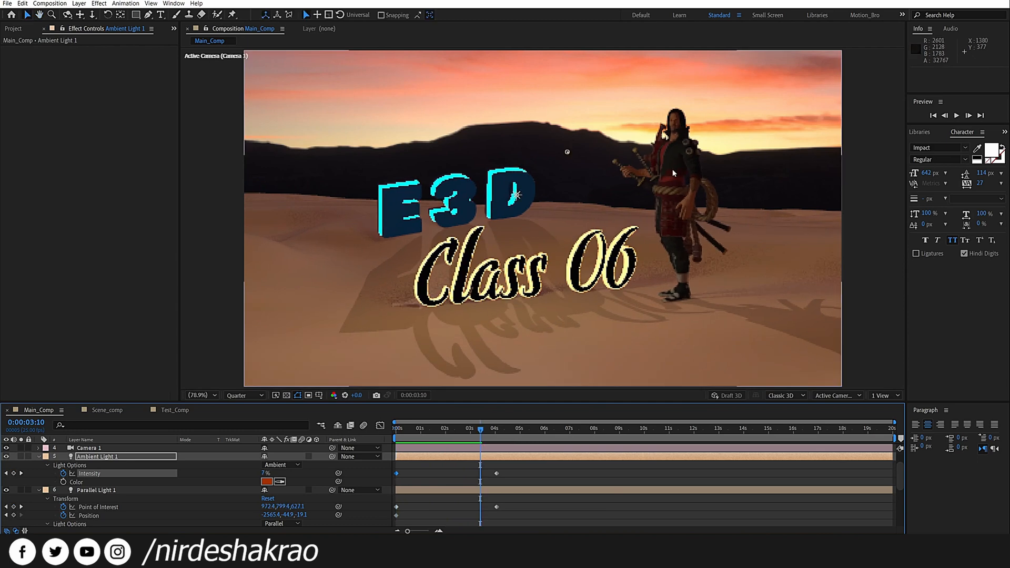
- Switch the composition preview to Full resolution and add an intensity keyframe to Point Light 1 at 0:00:03:24
click(260, 396)
drag(401, 431, 364, 429)
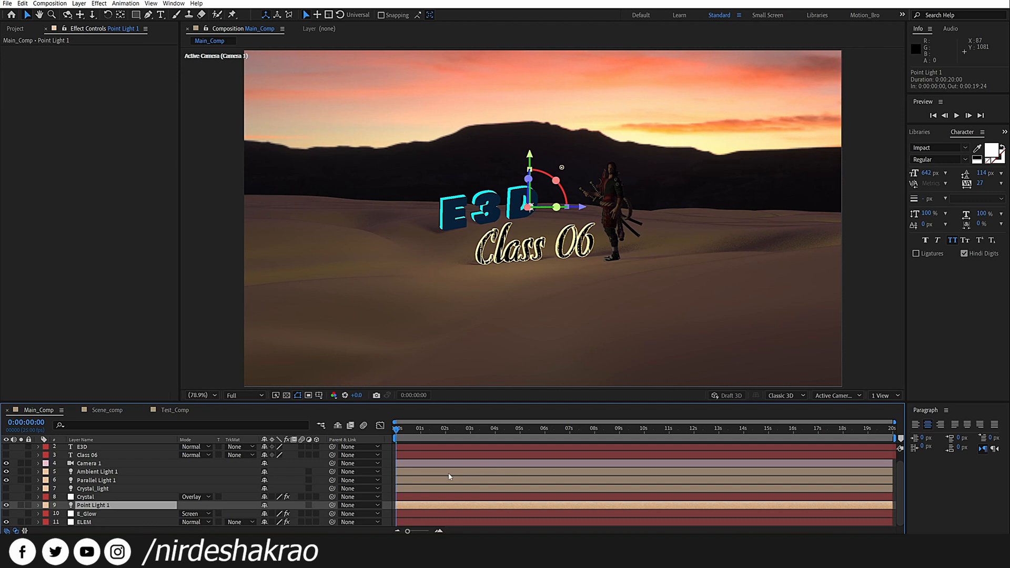
click(495, 430)
click(39, 505)
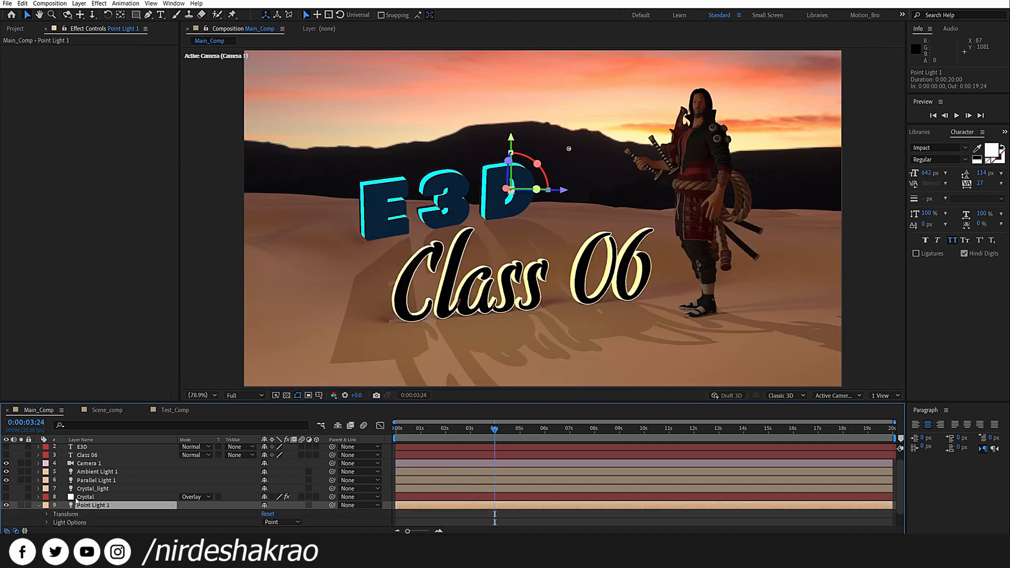
click(46, 506)
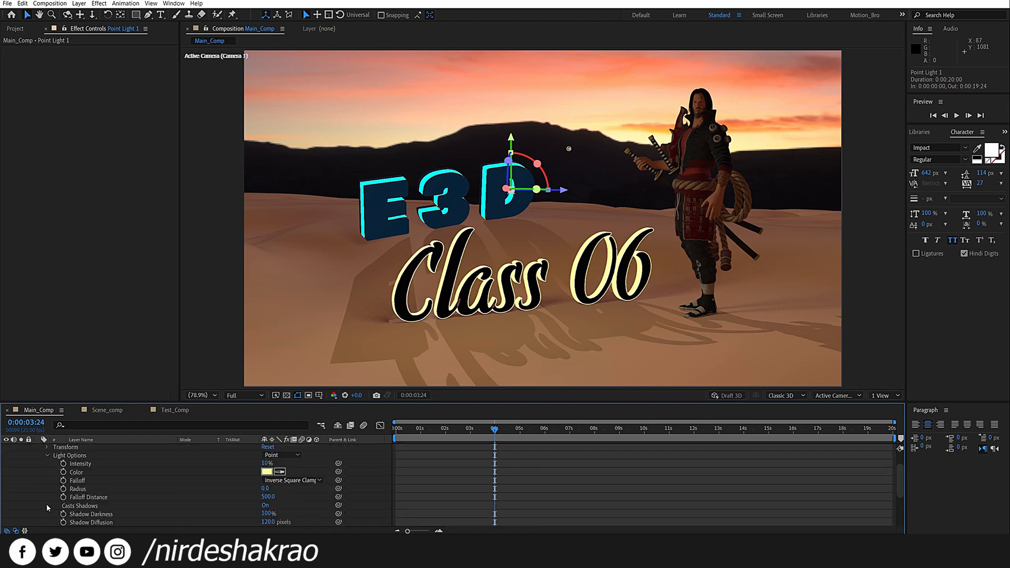
click(63, 464)
- Set Point Light 1's intensity to 0% at the first frame and deselect the layer
key(Home)
click(267, 464)
text(0)
key(Return)
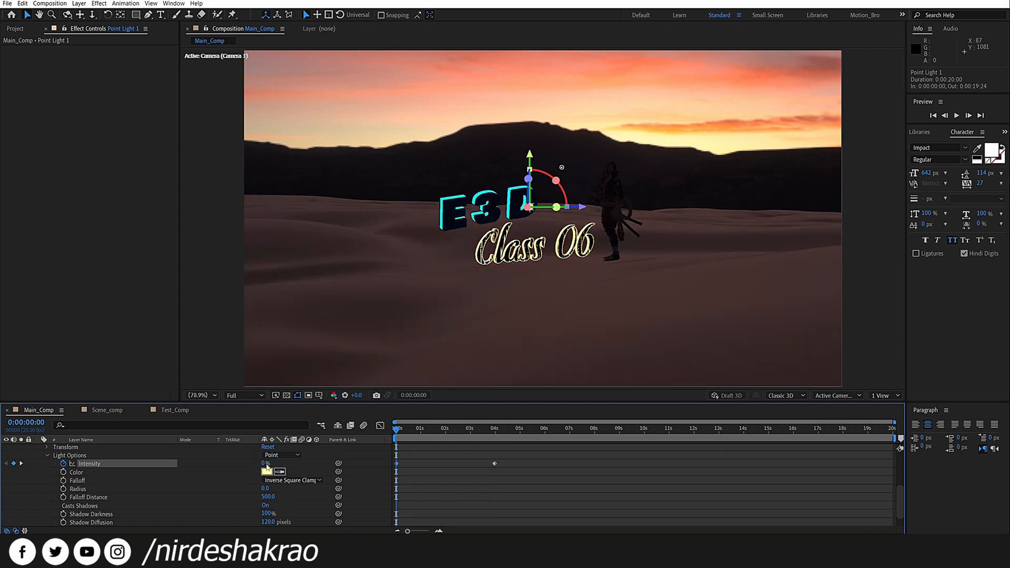
click(867, 319)
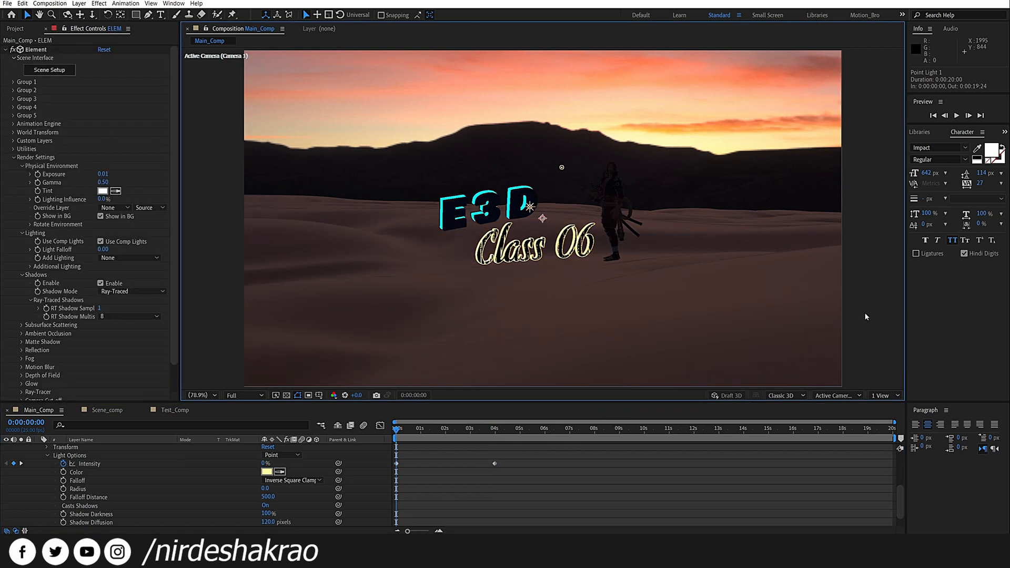
- Preview the combined camera and light animation from the first frame to just past four seconds at Full resolution
key(space)
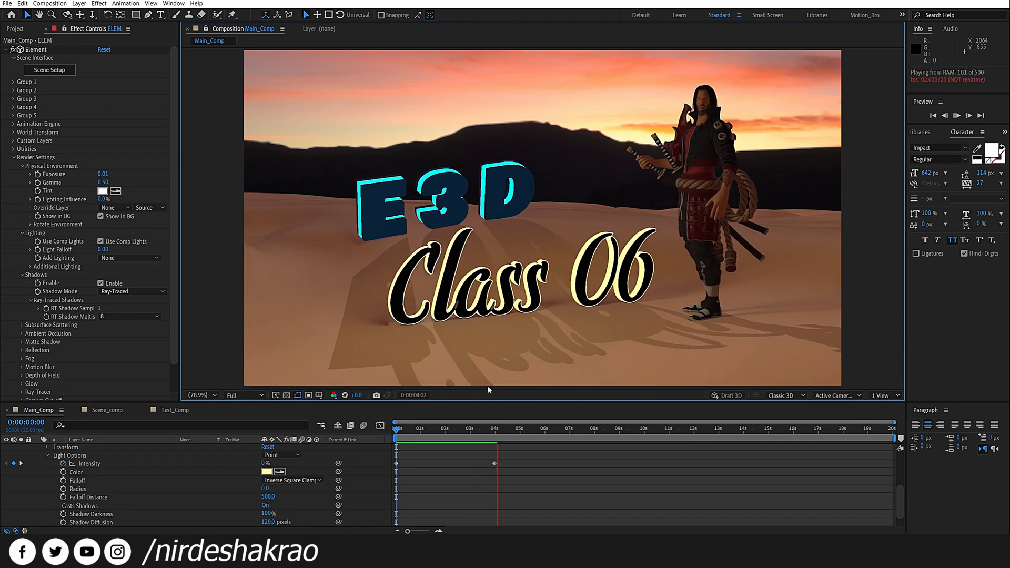
key(space)
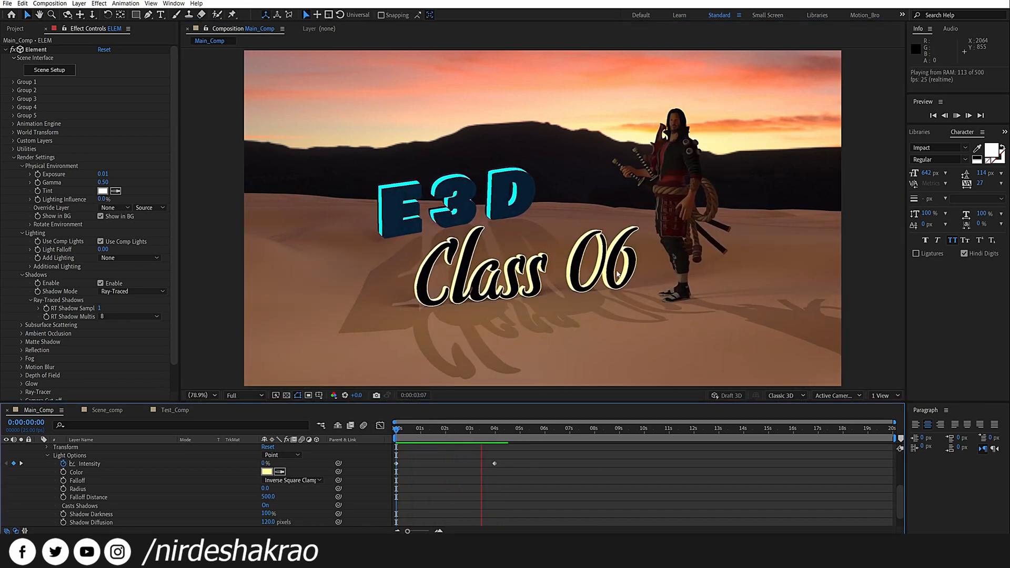
key(space)
key(space)
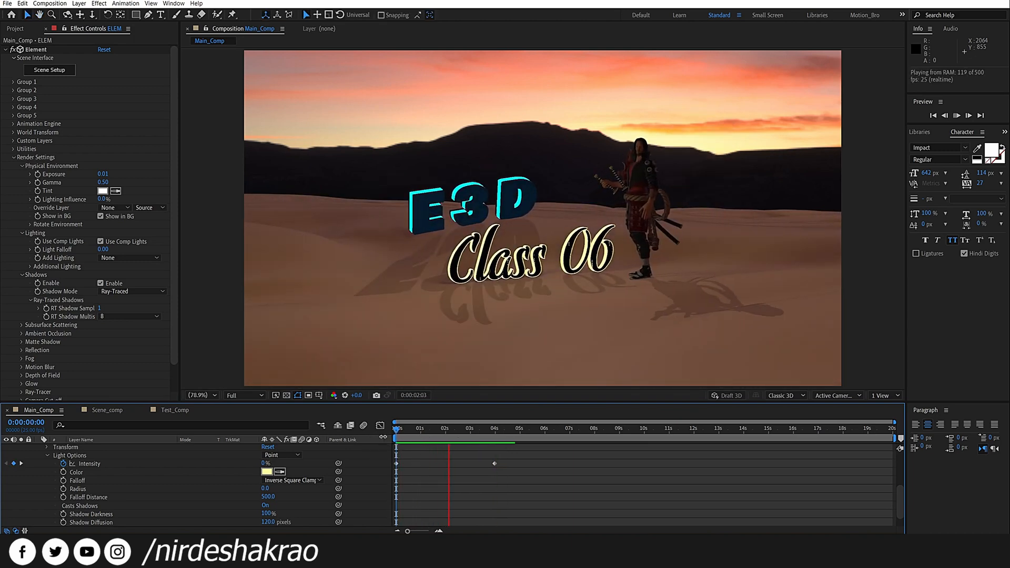
key(space)
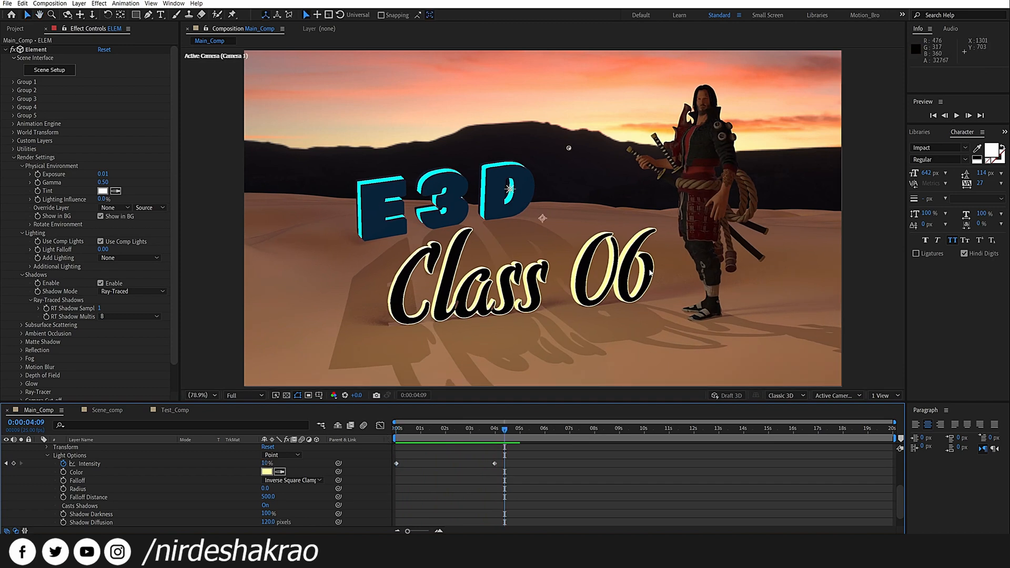